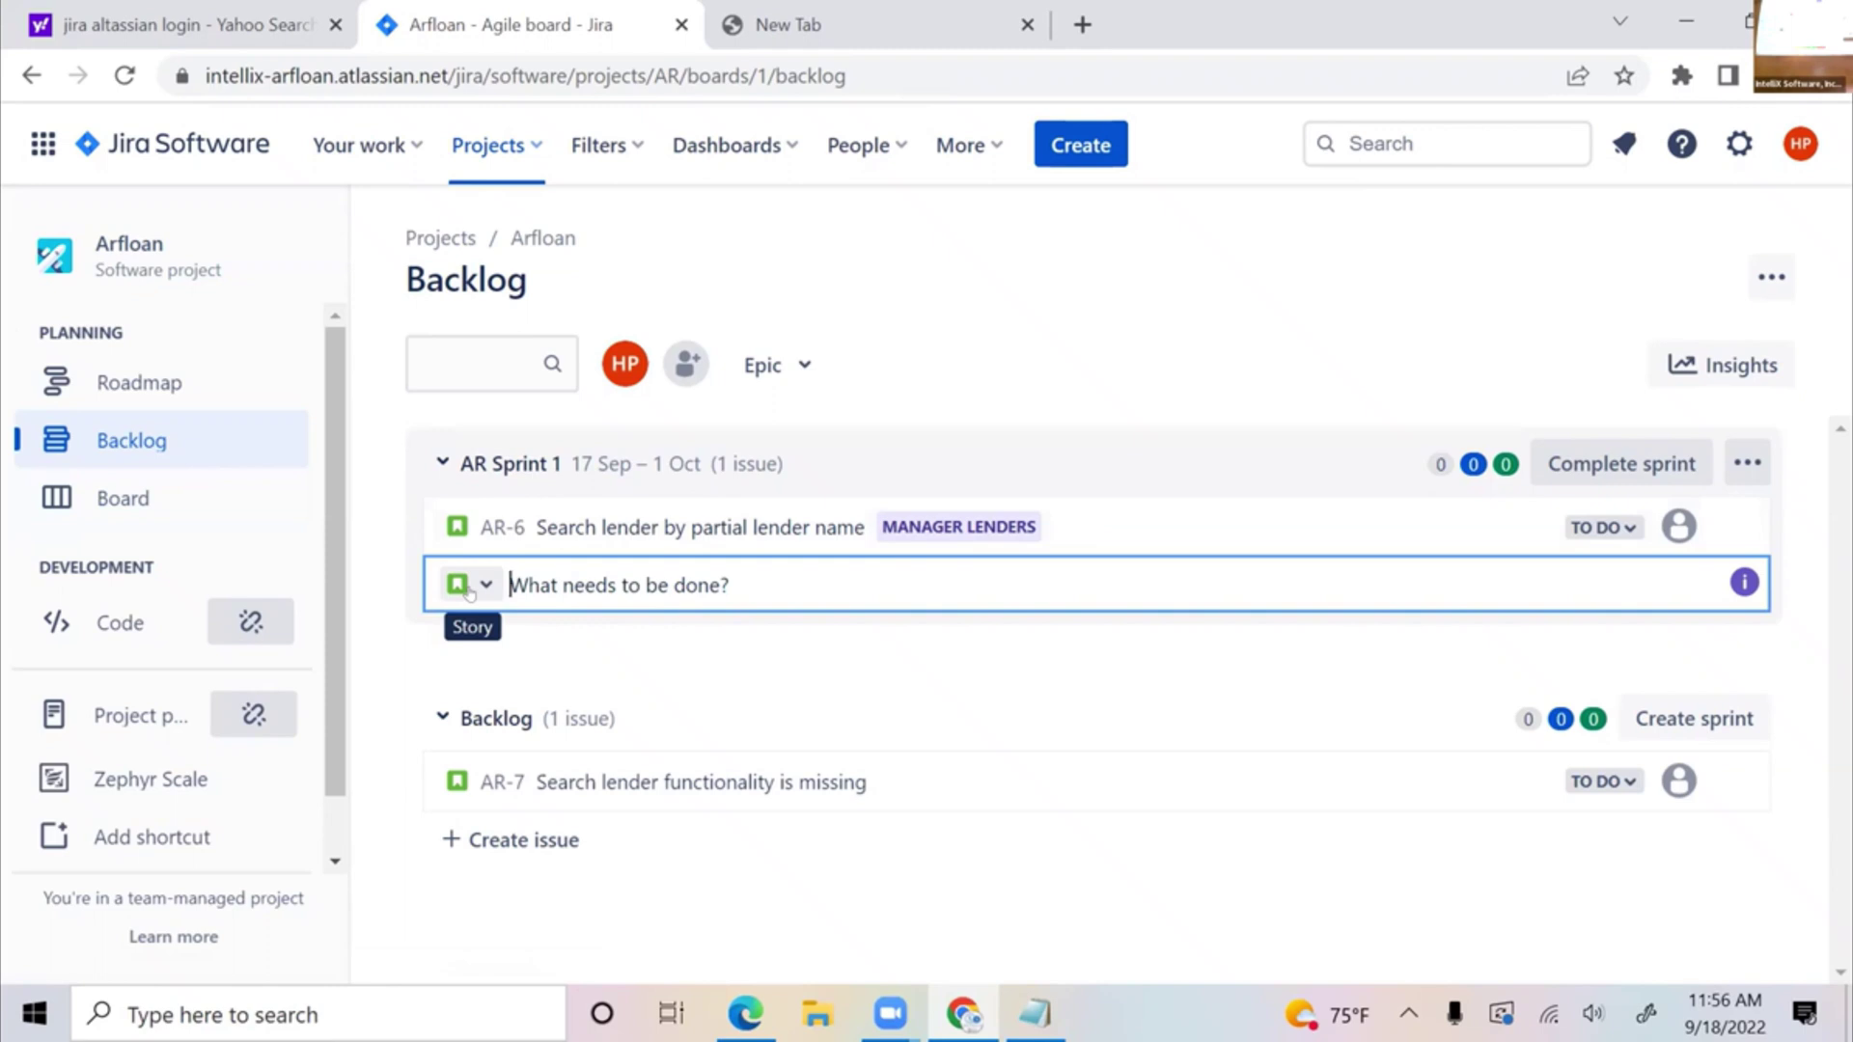
- Create story AR-8 titled 'Calculate monthly loan payment based on predefined calculation and given loan Amount'
text(C)
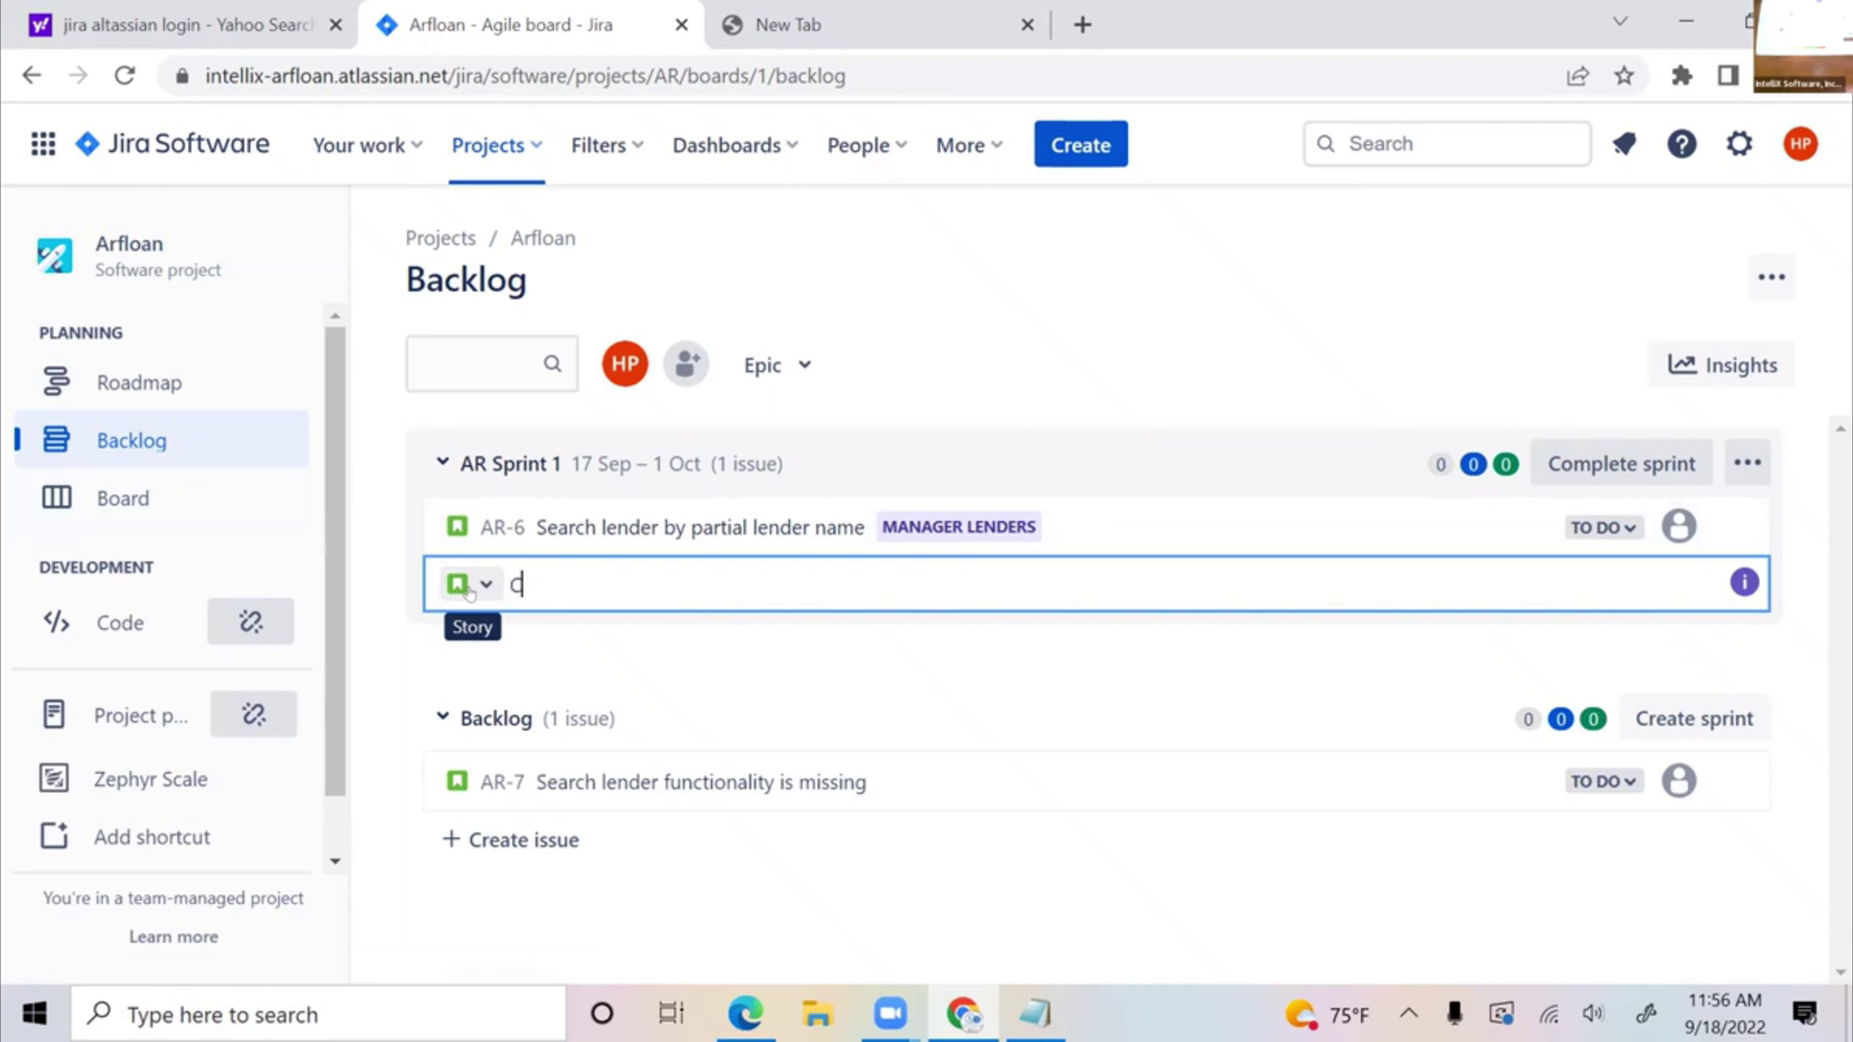
text(alculate monthly )
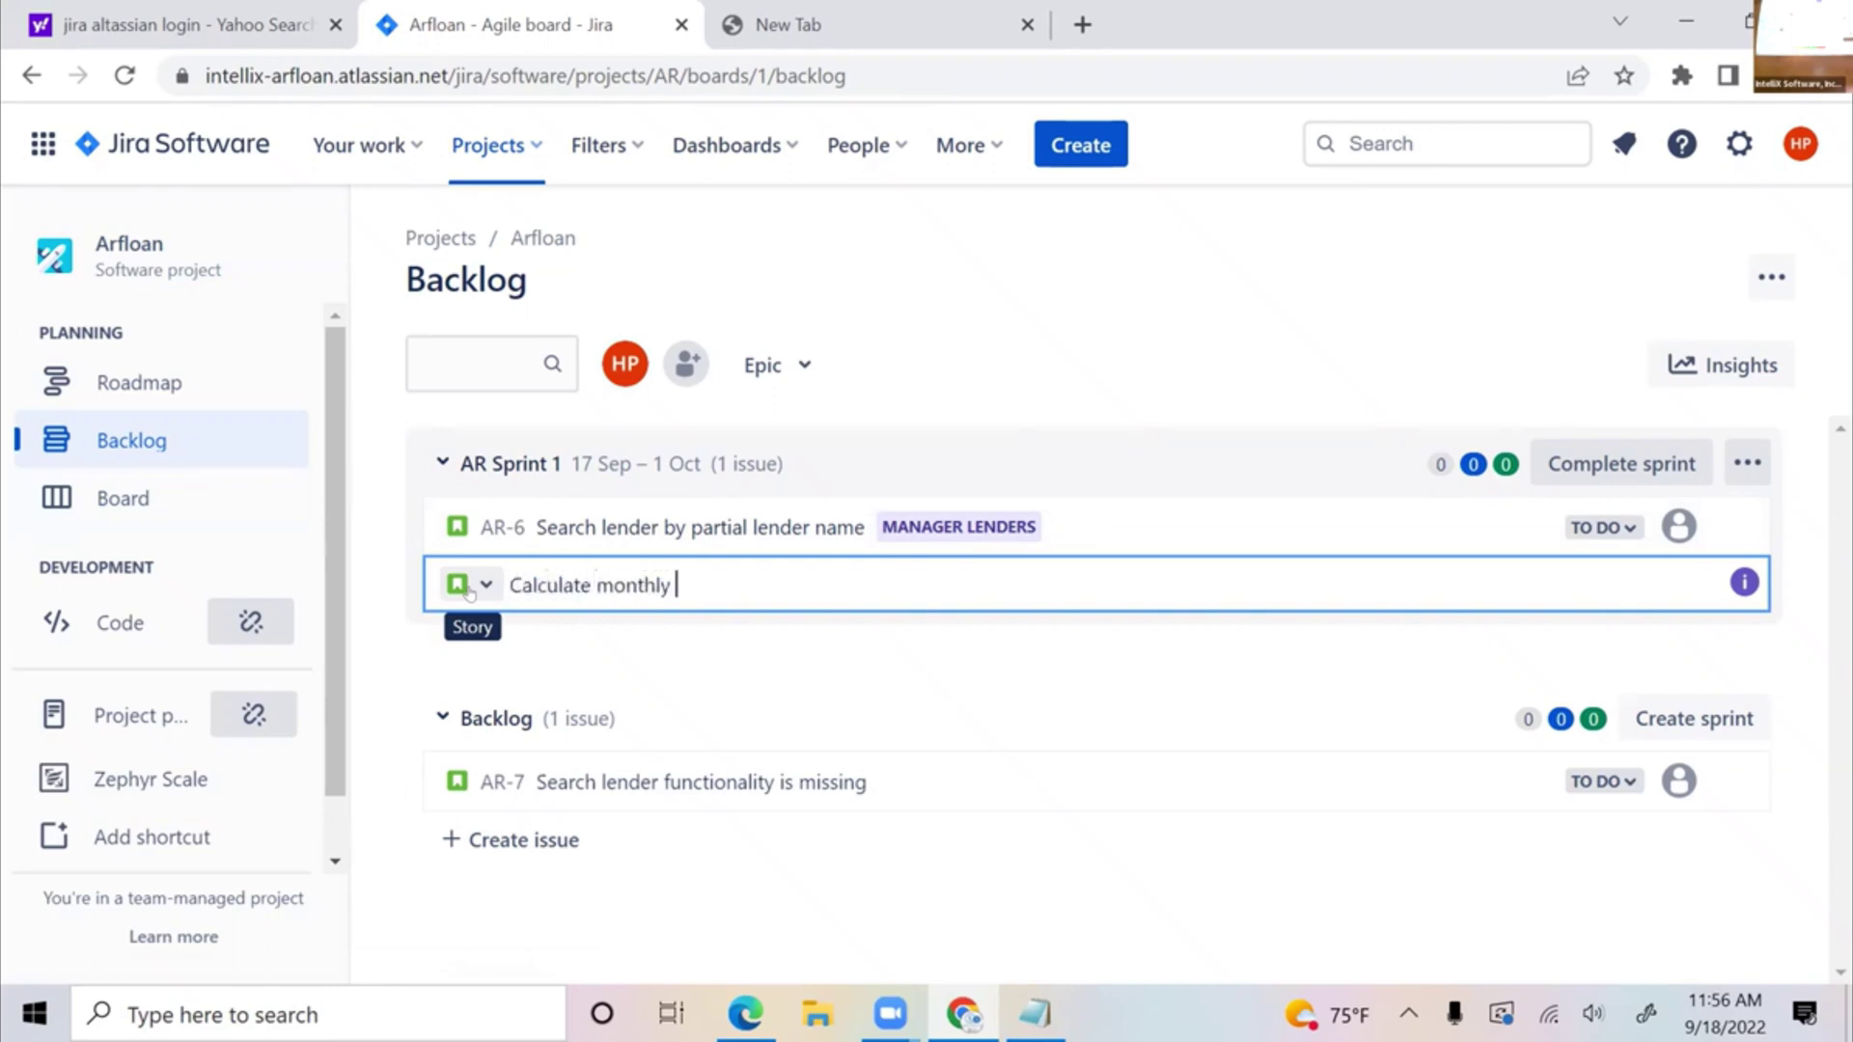
text(loan payment b)
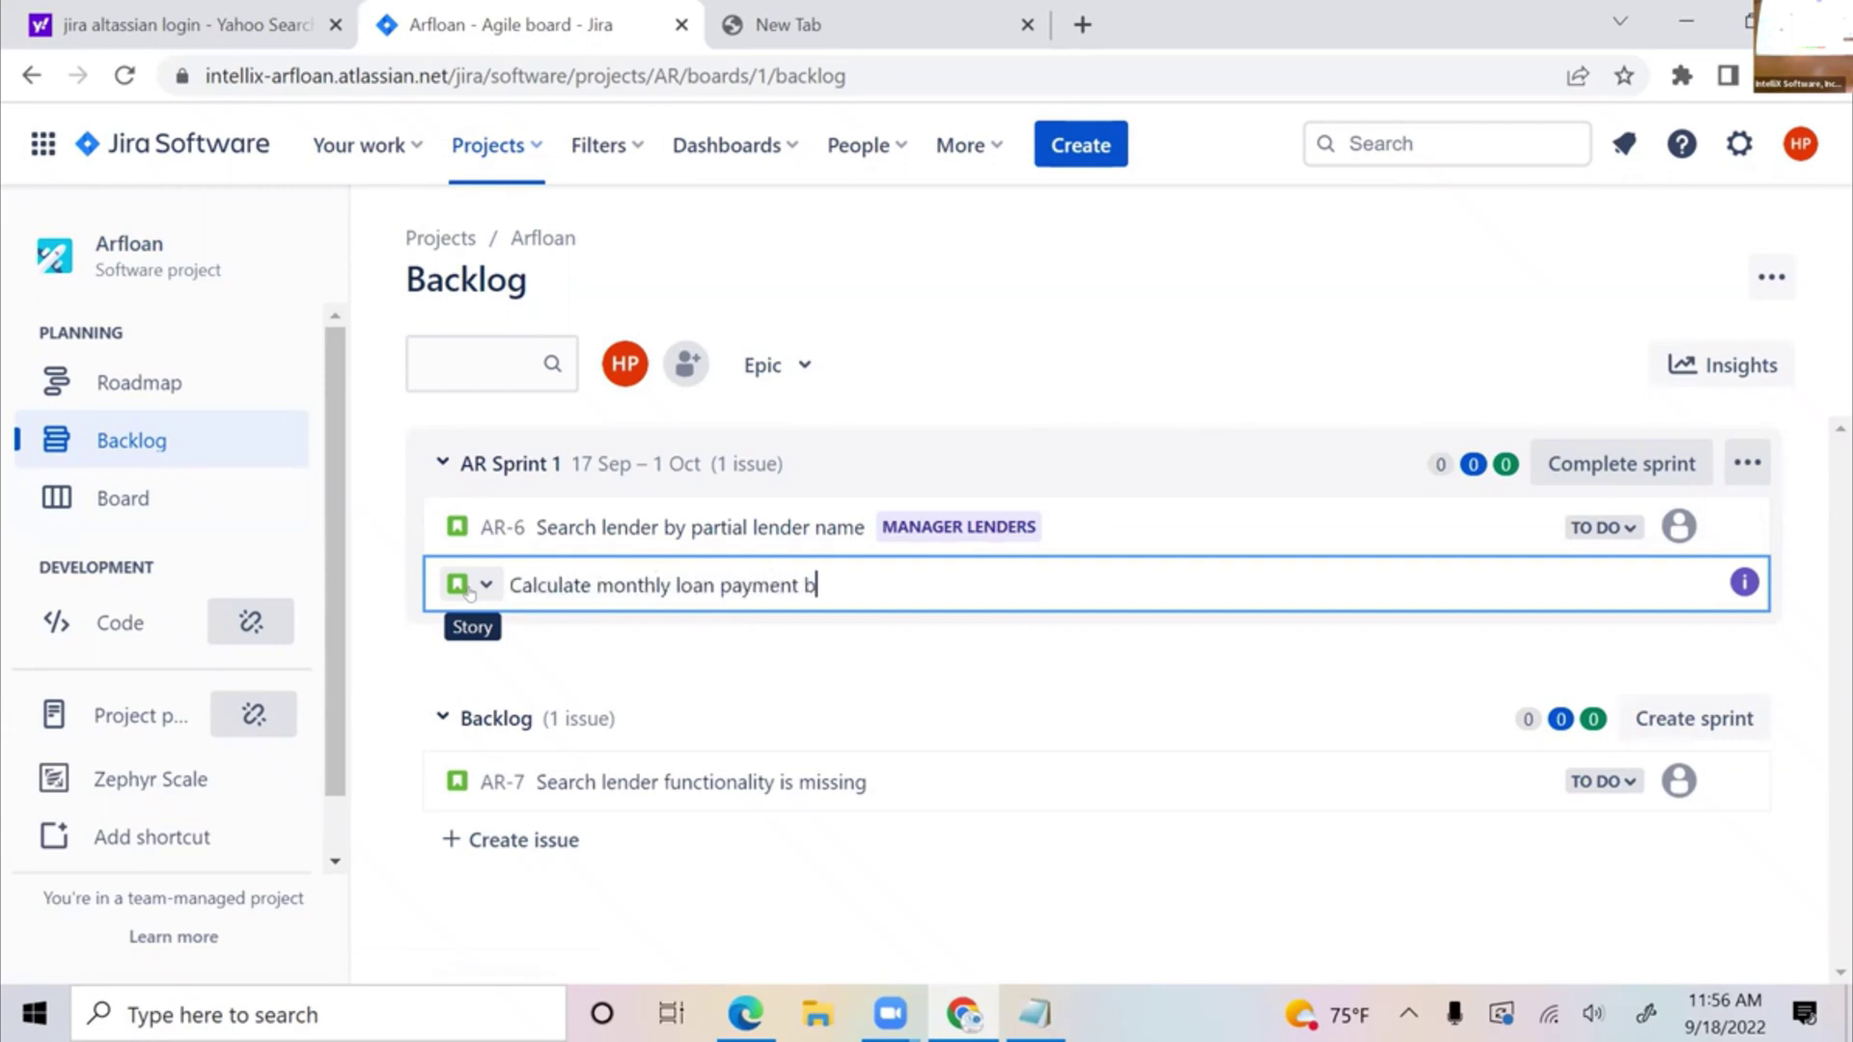
text(ased on predefined calculation)
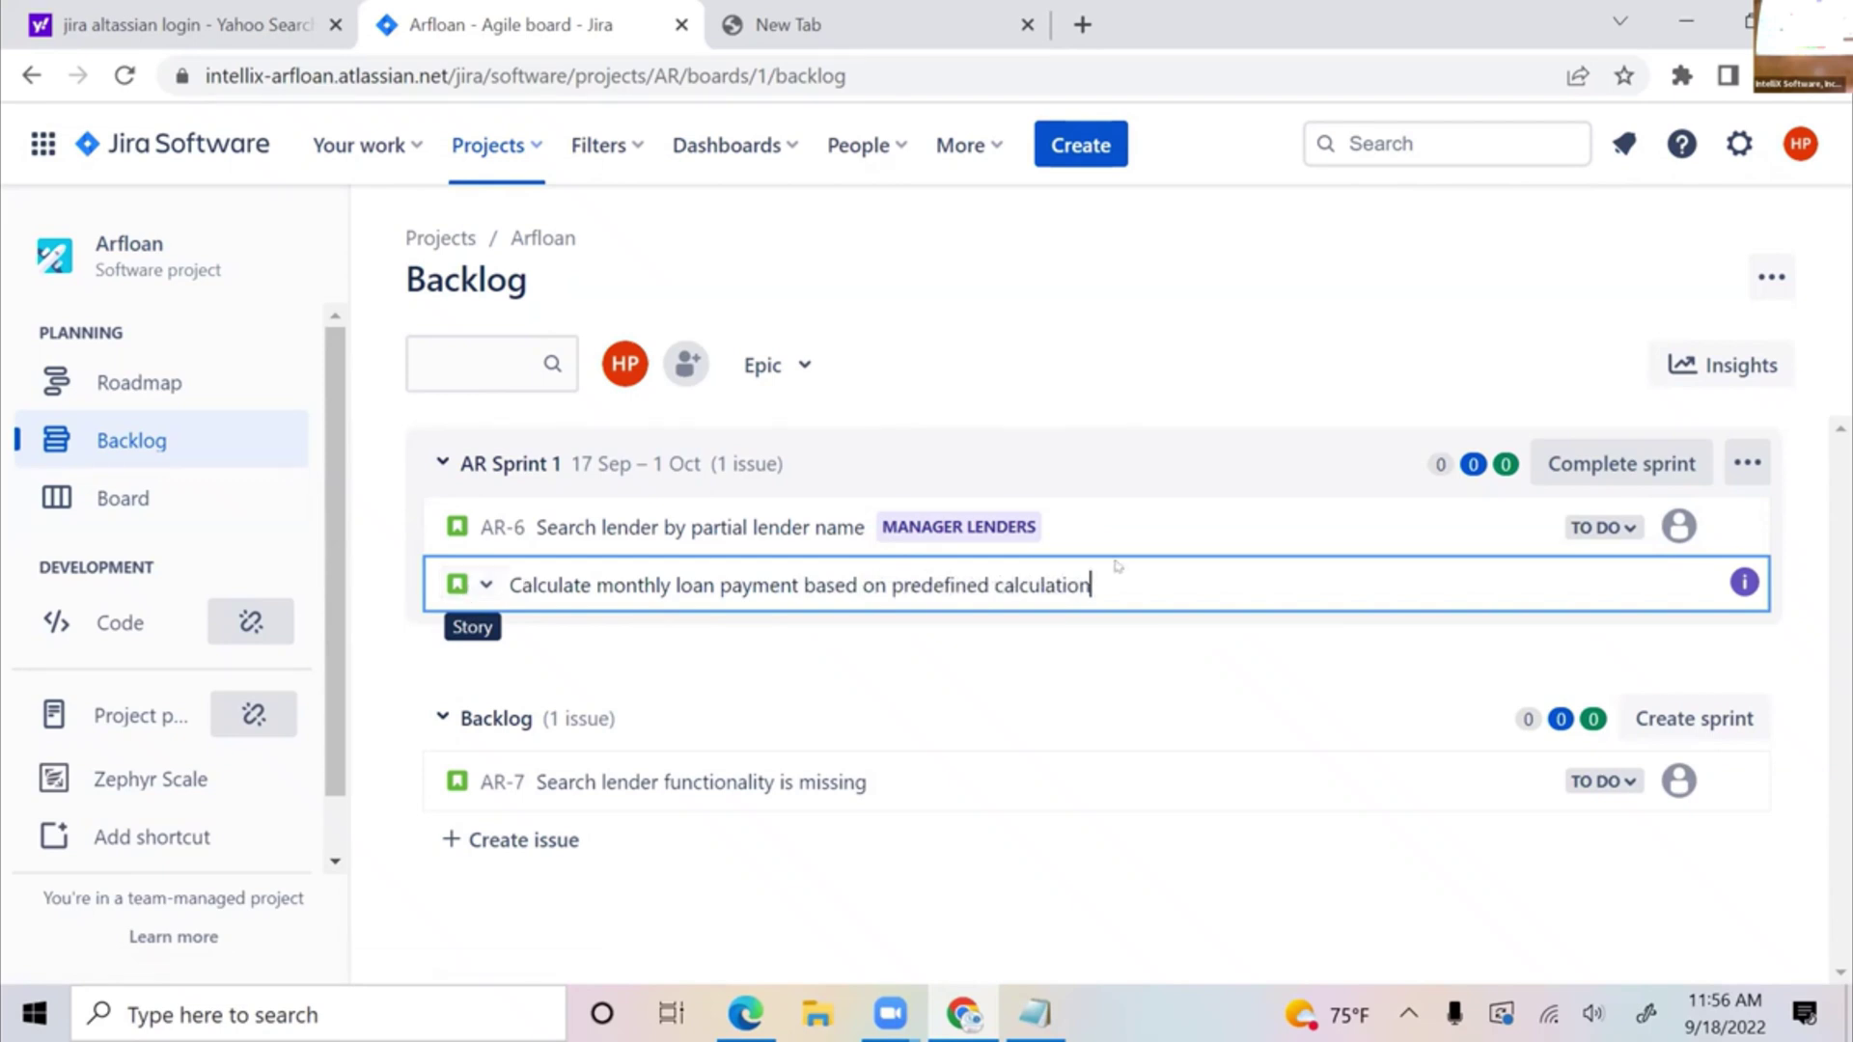
text(and )
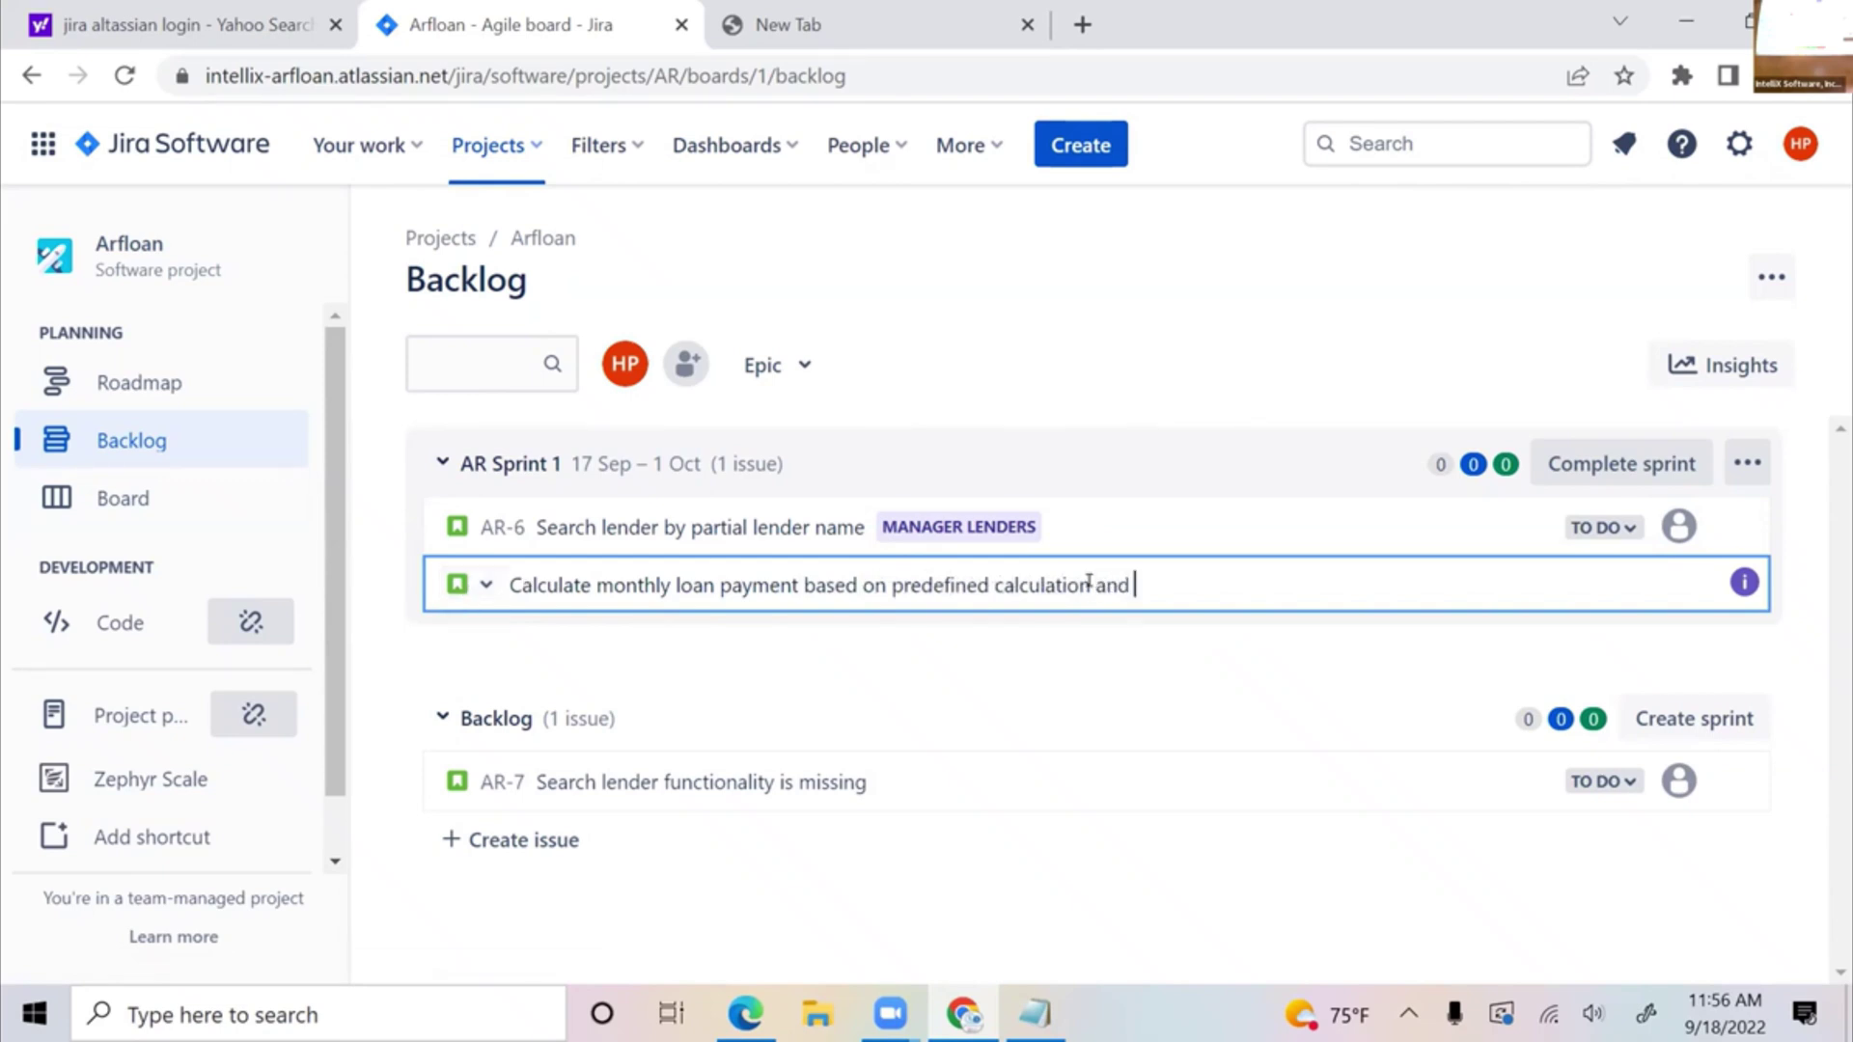
text(given loan Amount)
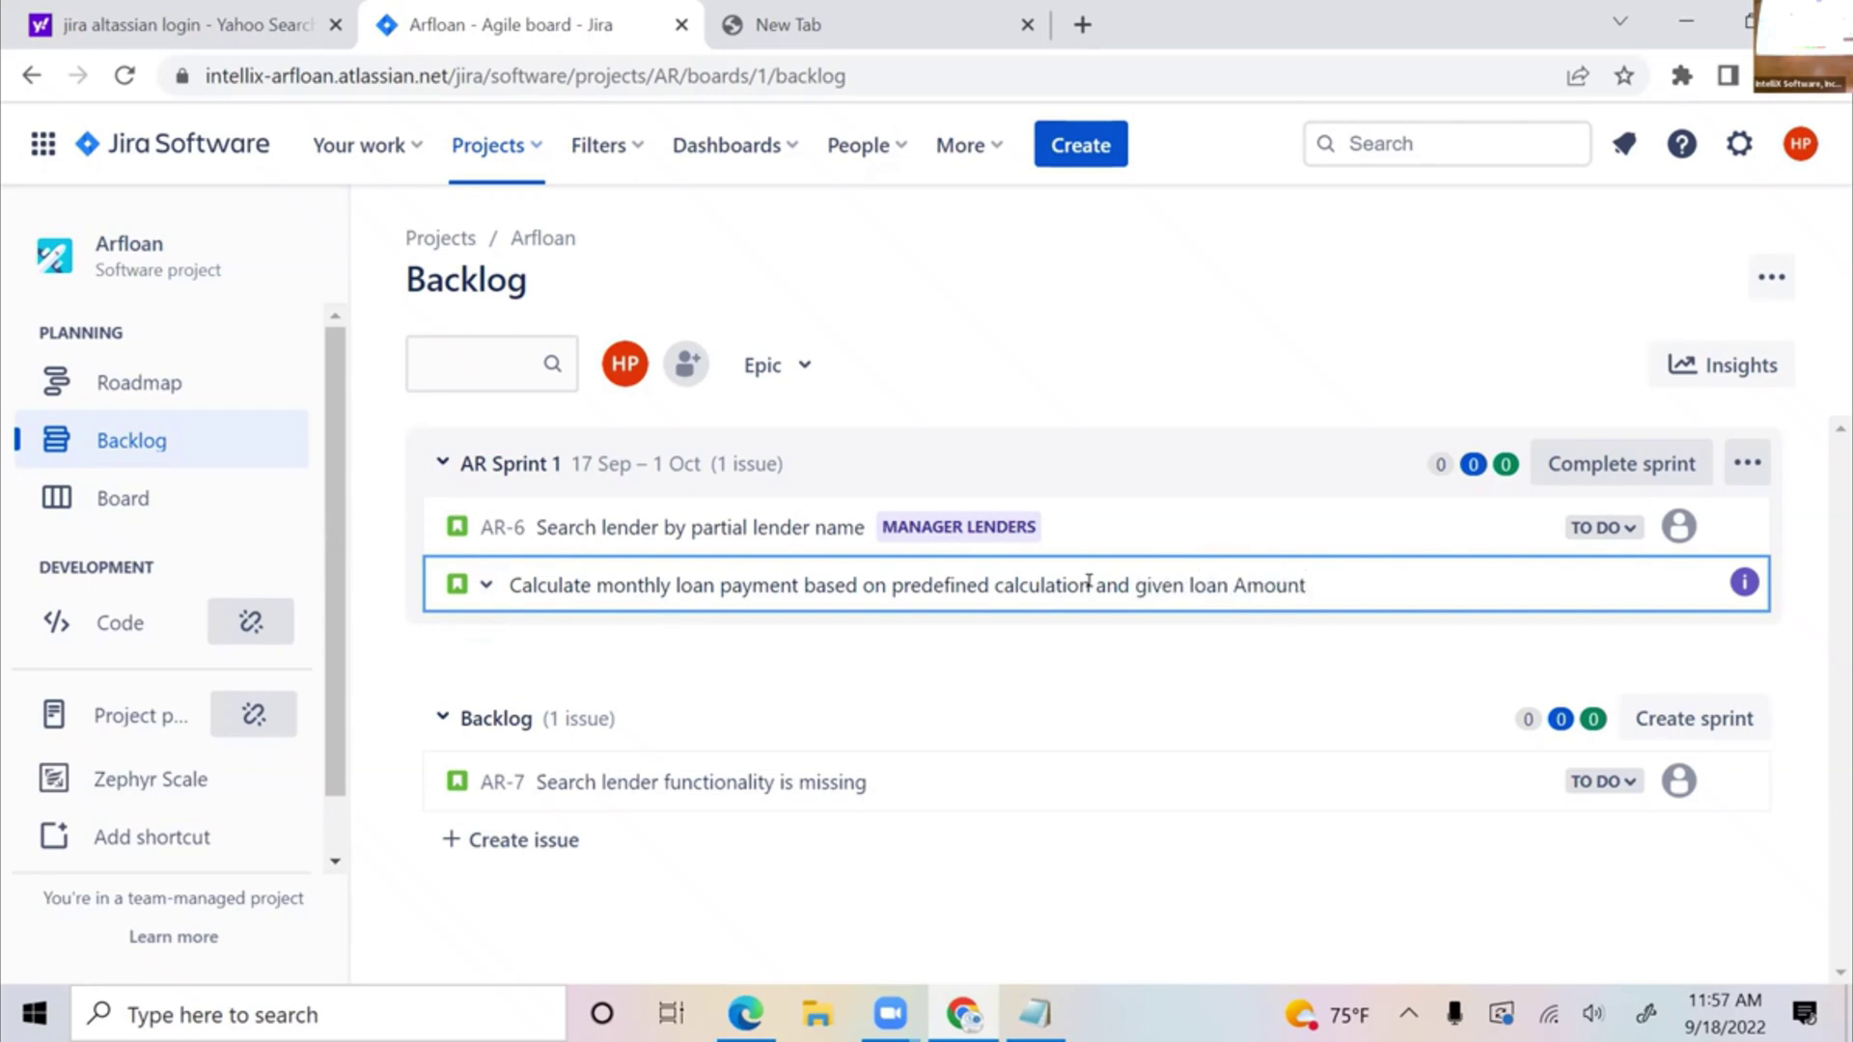
key(Return)
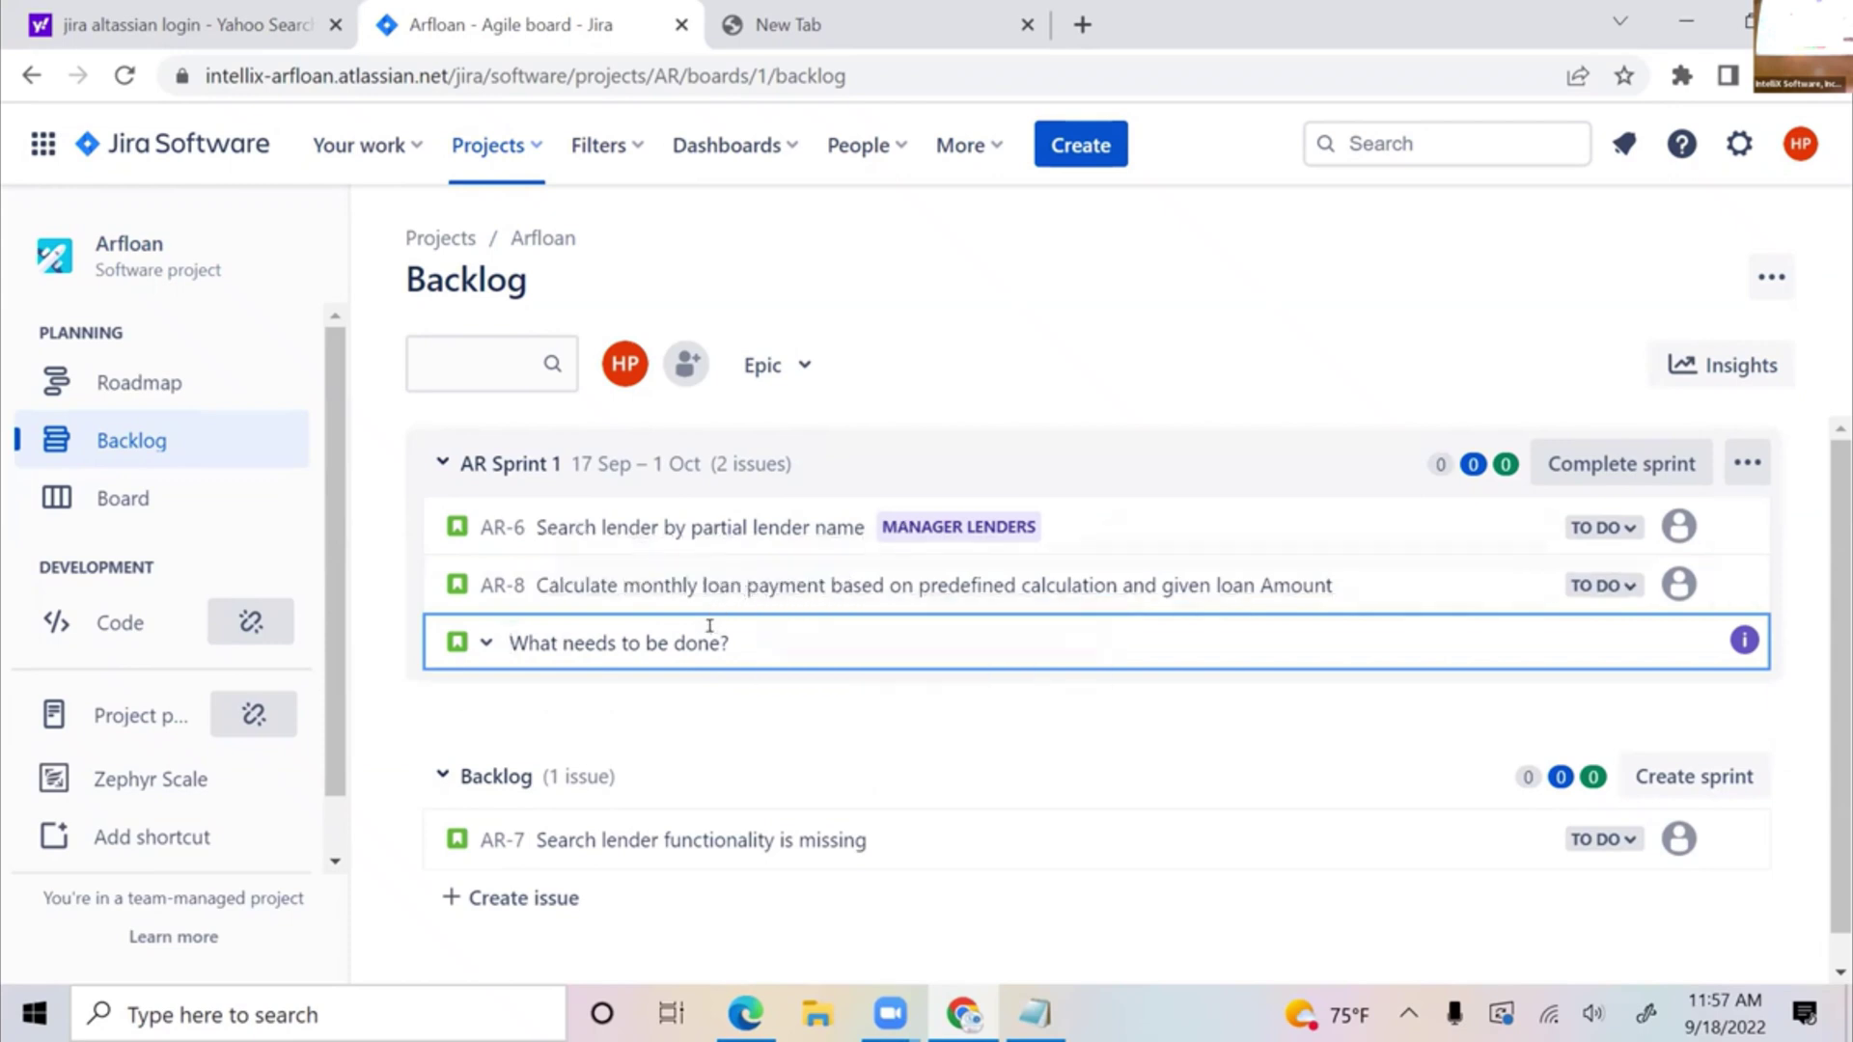
- Create story AR-9 titled 'Dealer can search and view only their credit applications' in AR Sprint 1
text(Dealer can search and view only their credit applications)
key(Return)
text(Dealer)
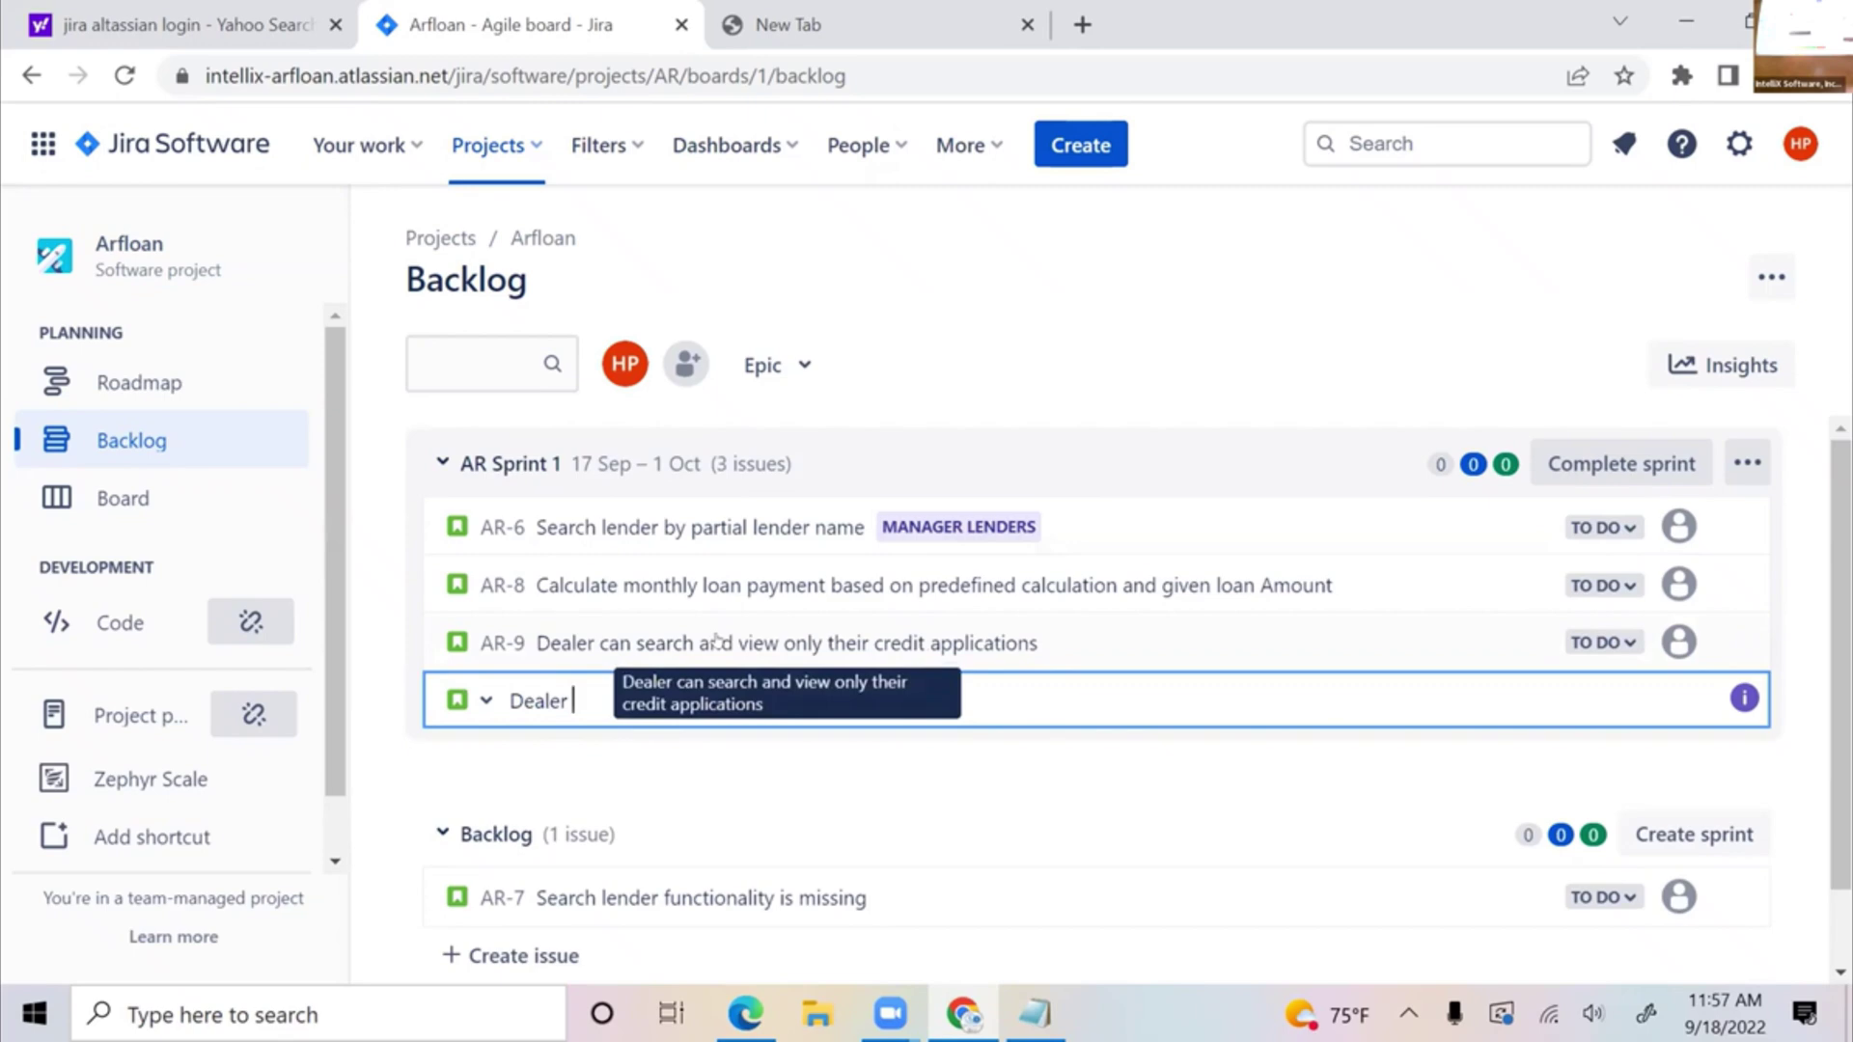
- Create AR-10 'Lender can approve or reject credita applications assigned to them', bringing the sprint to 4 issues
key(BackSpace)
key(BackSpace)
key(BackSpace)
key(BackSpace)
key(BackSpace)
key(BackSpace)
key(BackSpace)
text(Lender can)
text(ssig)
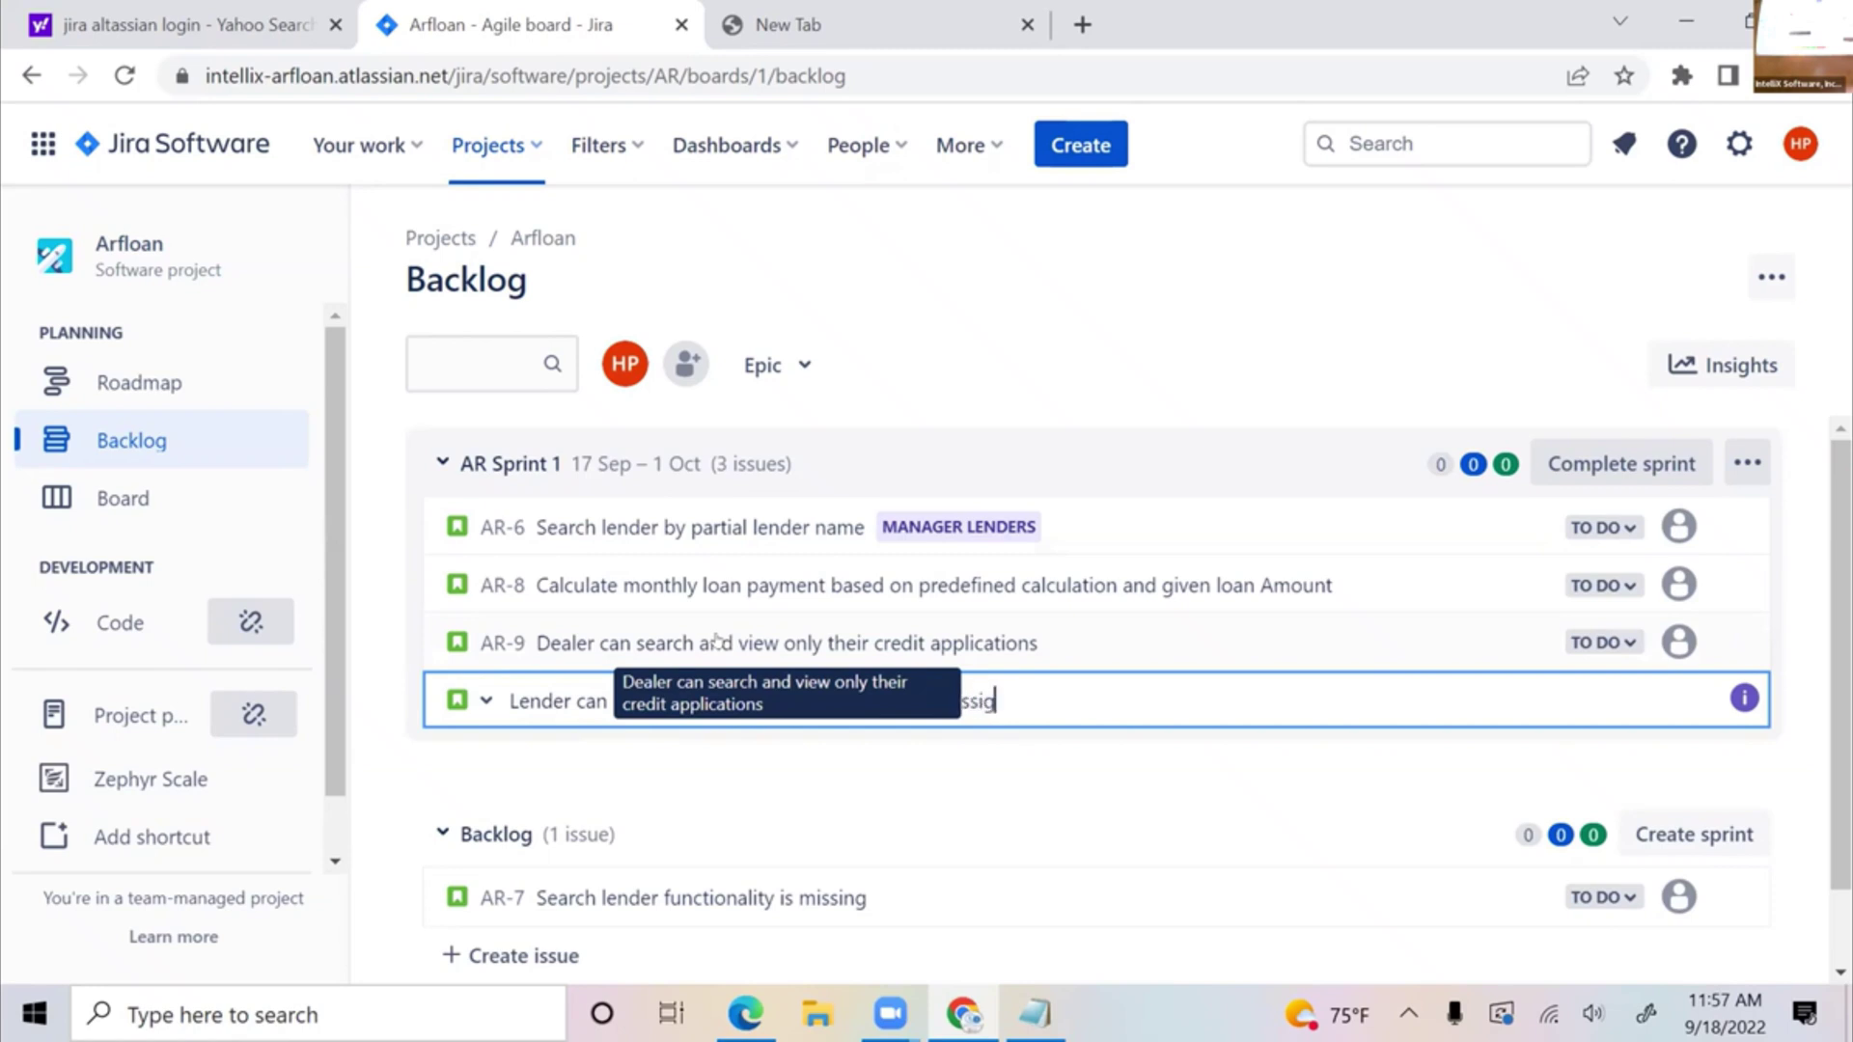
text(ned to them)
key(Return)
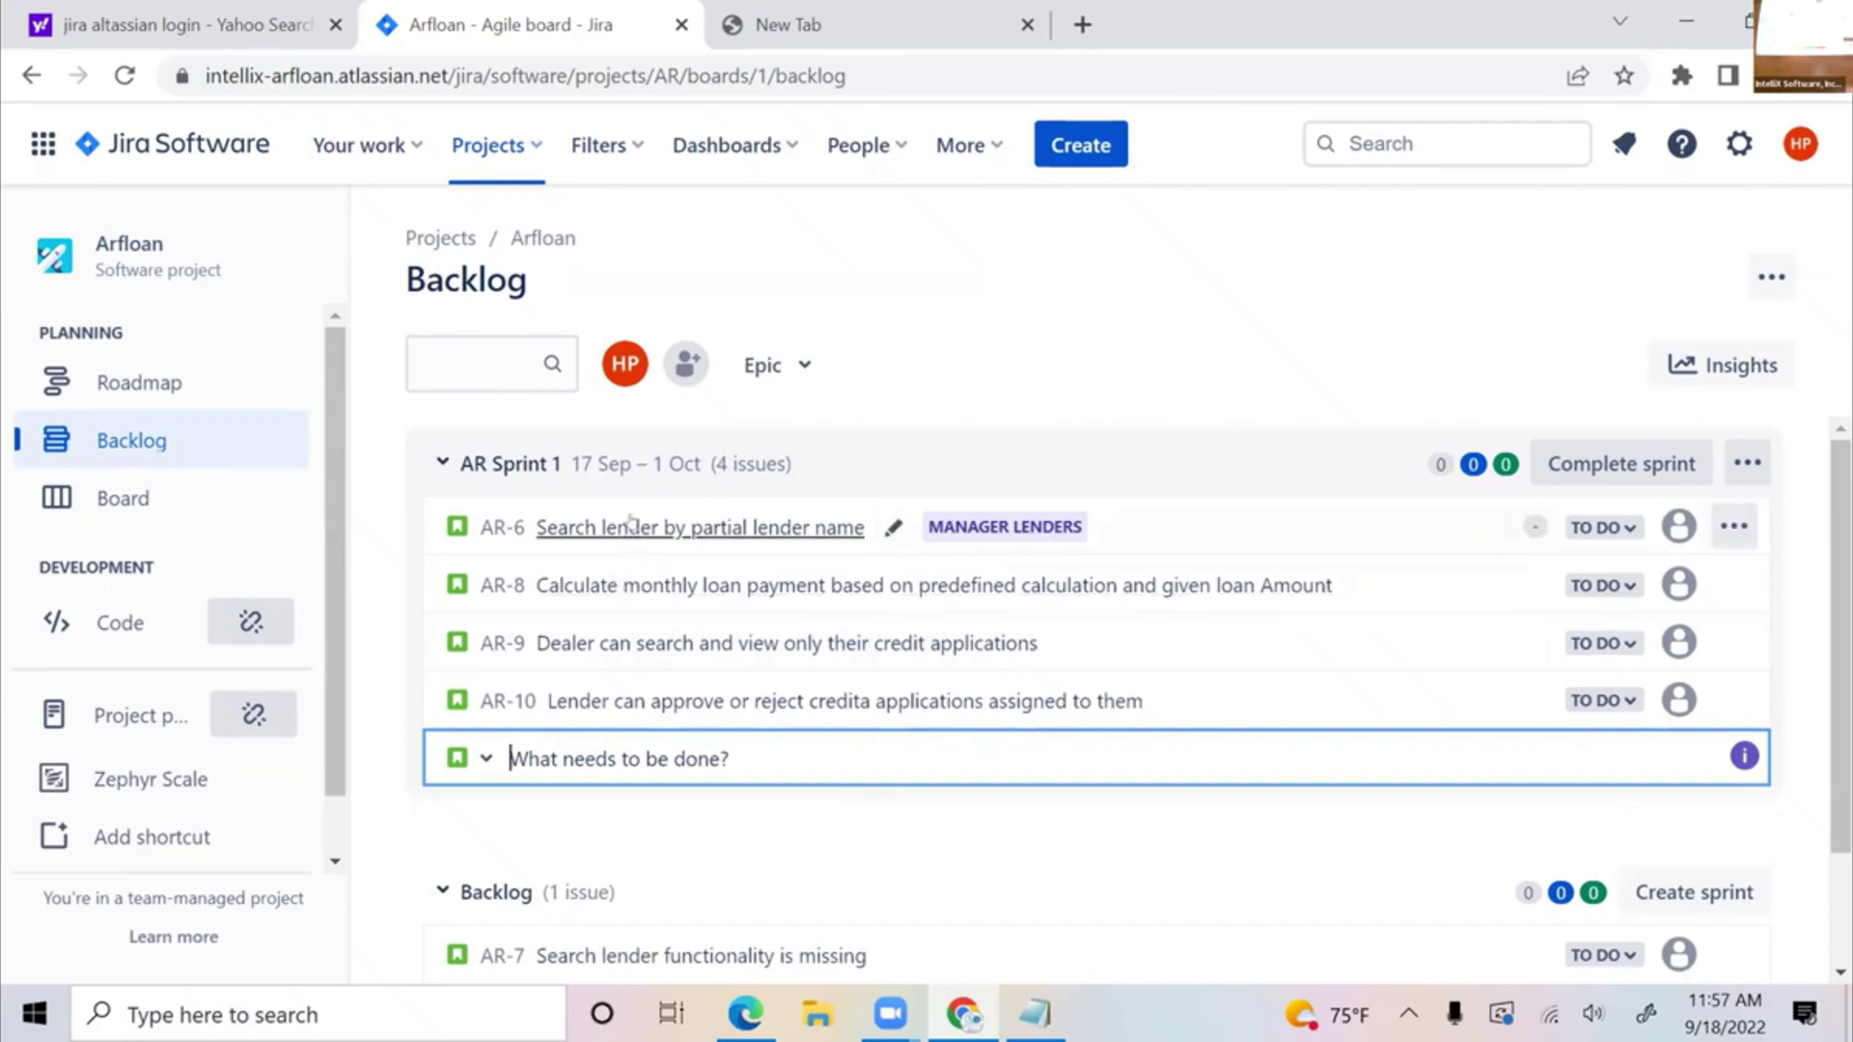
scroll(431, 763, down, 2)
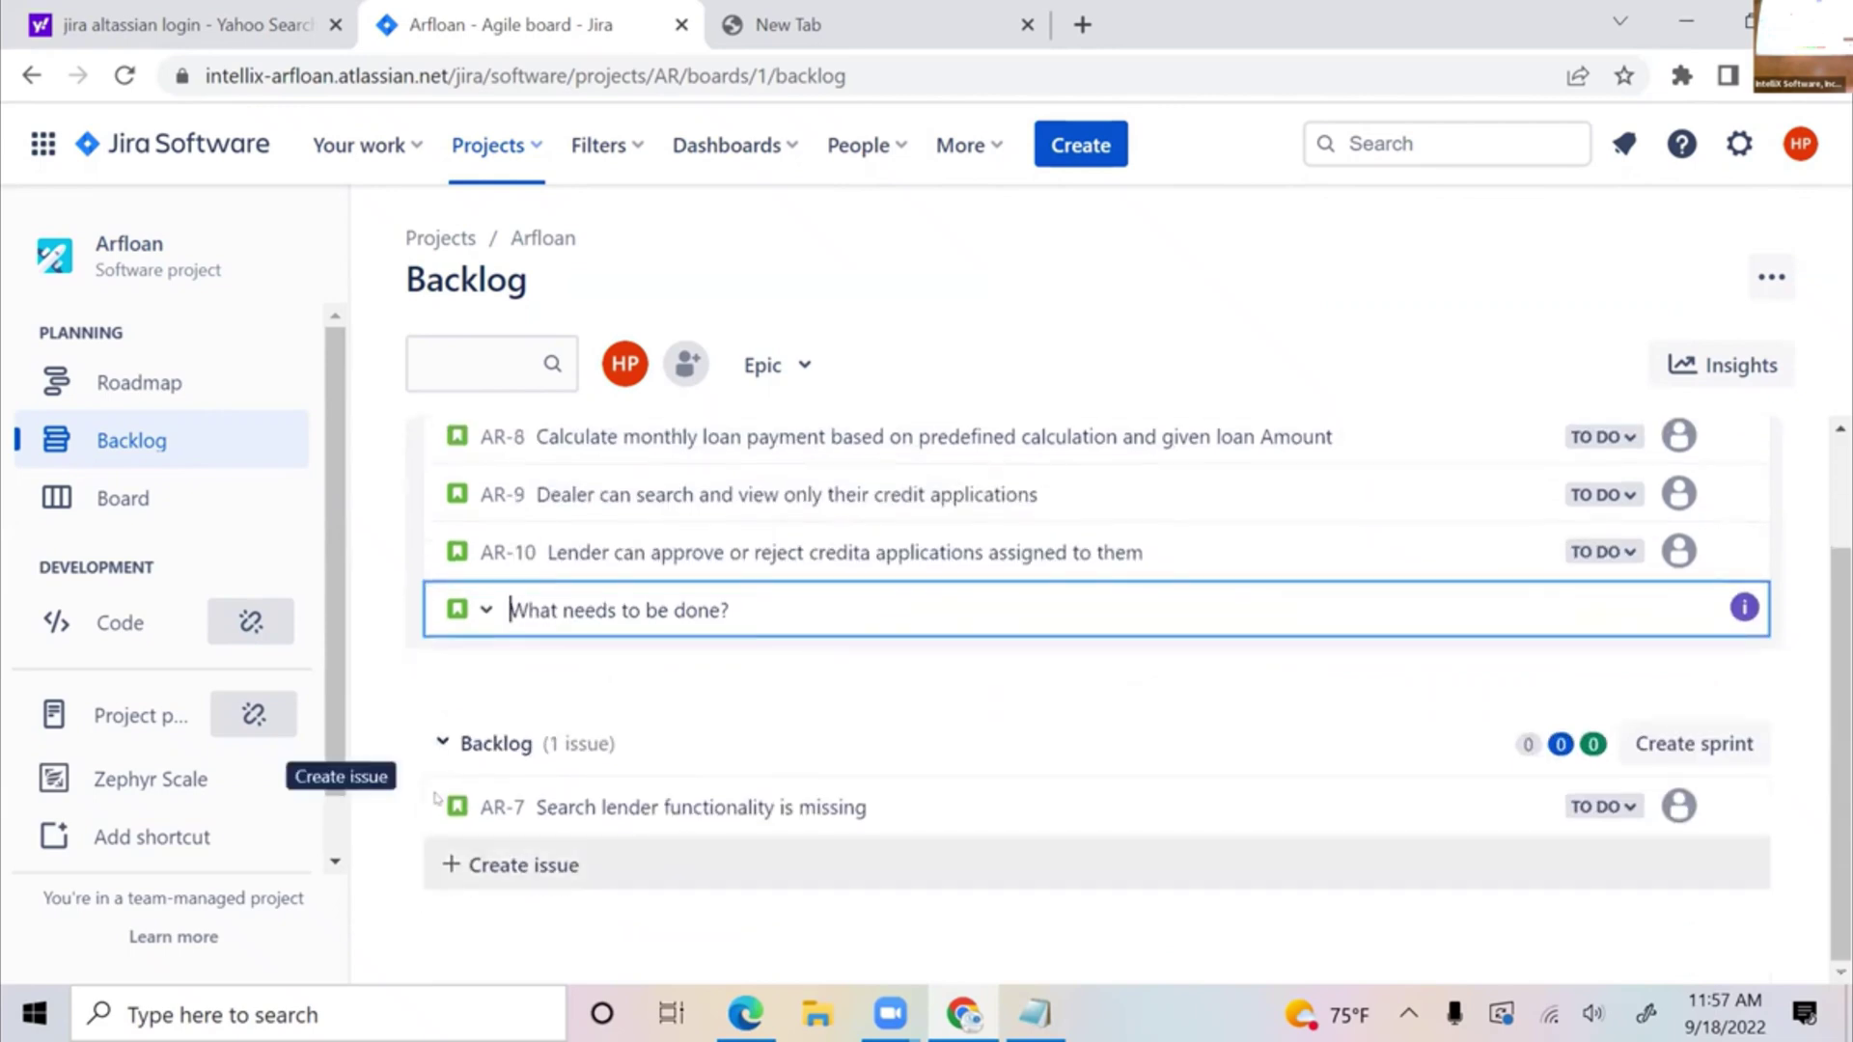
scroll(592, 686, up, 2)
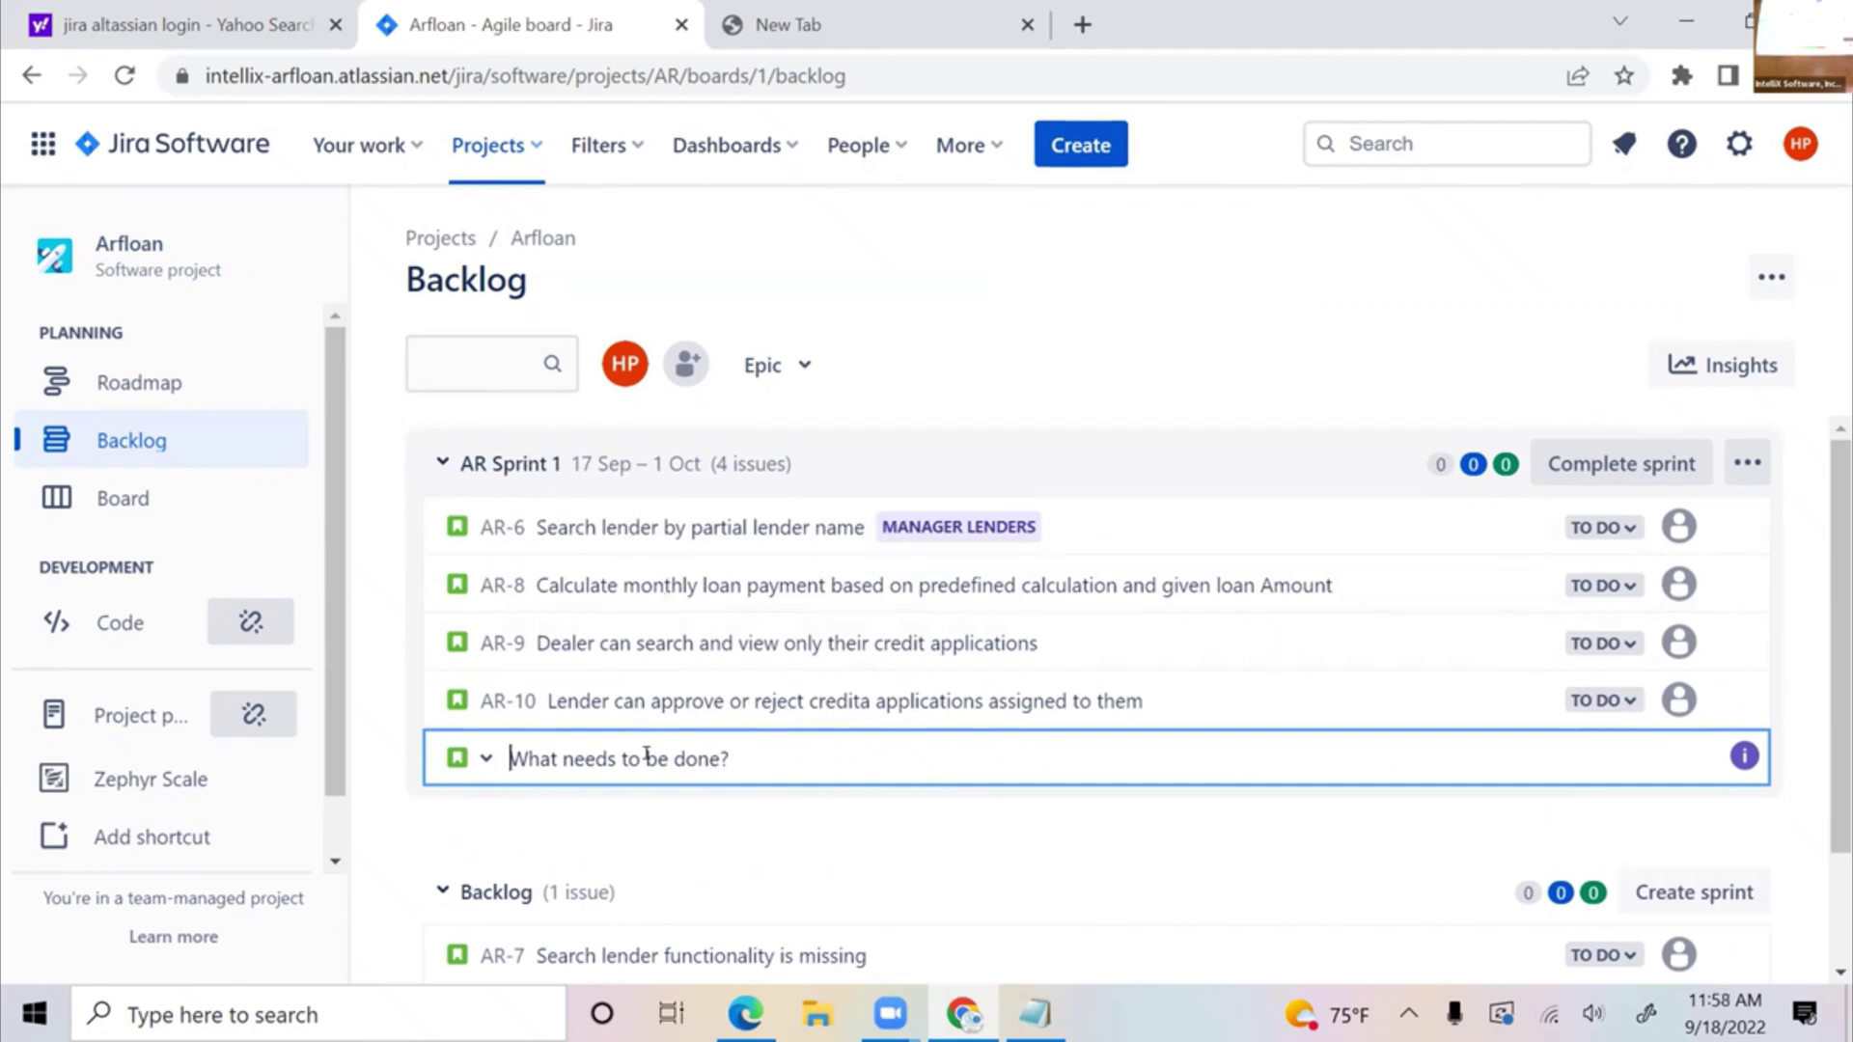
- Collapse the project sidebar to widen the Arfloan backlog, leaving no unfinished new Backlog issue
click(349, 247)
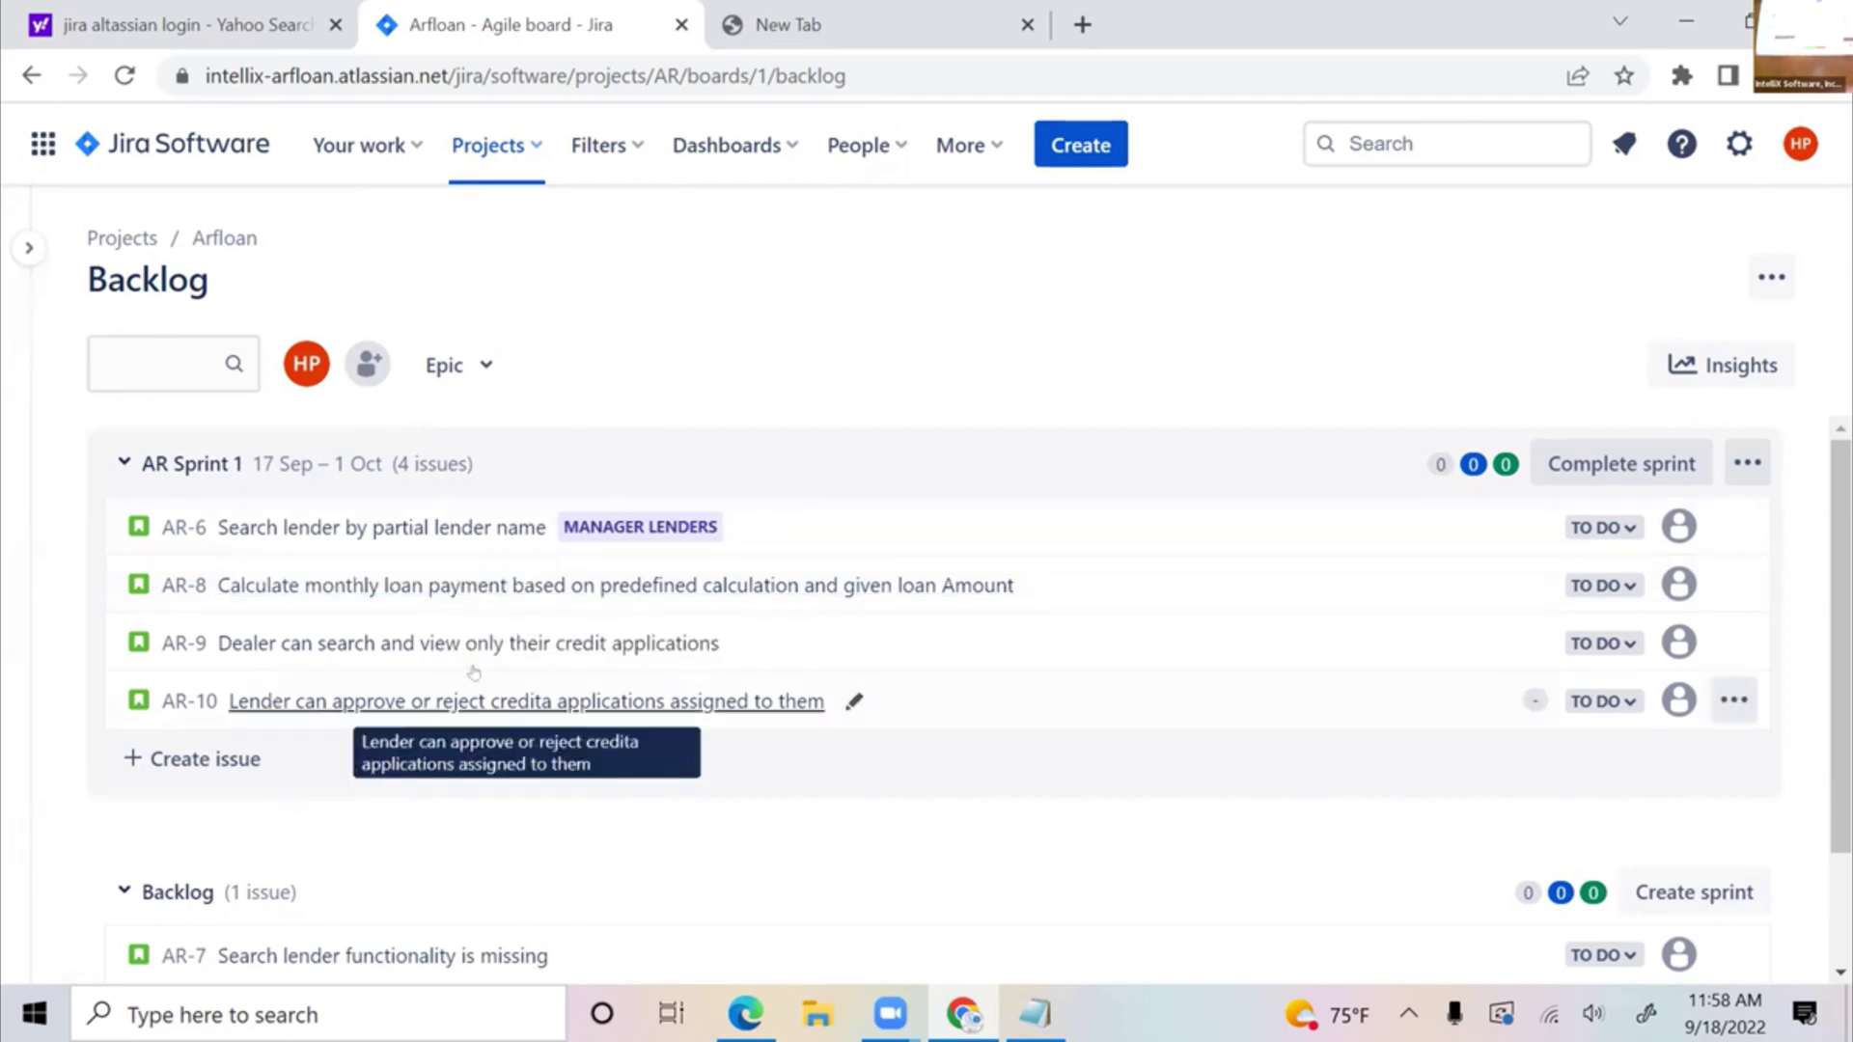
scroll(478, 705, down, 2)
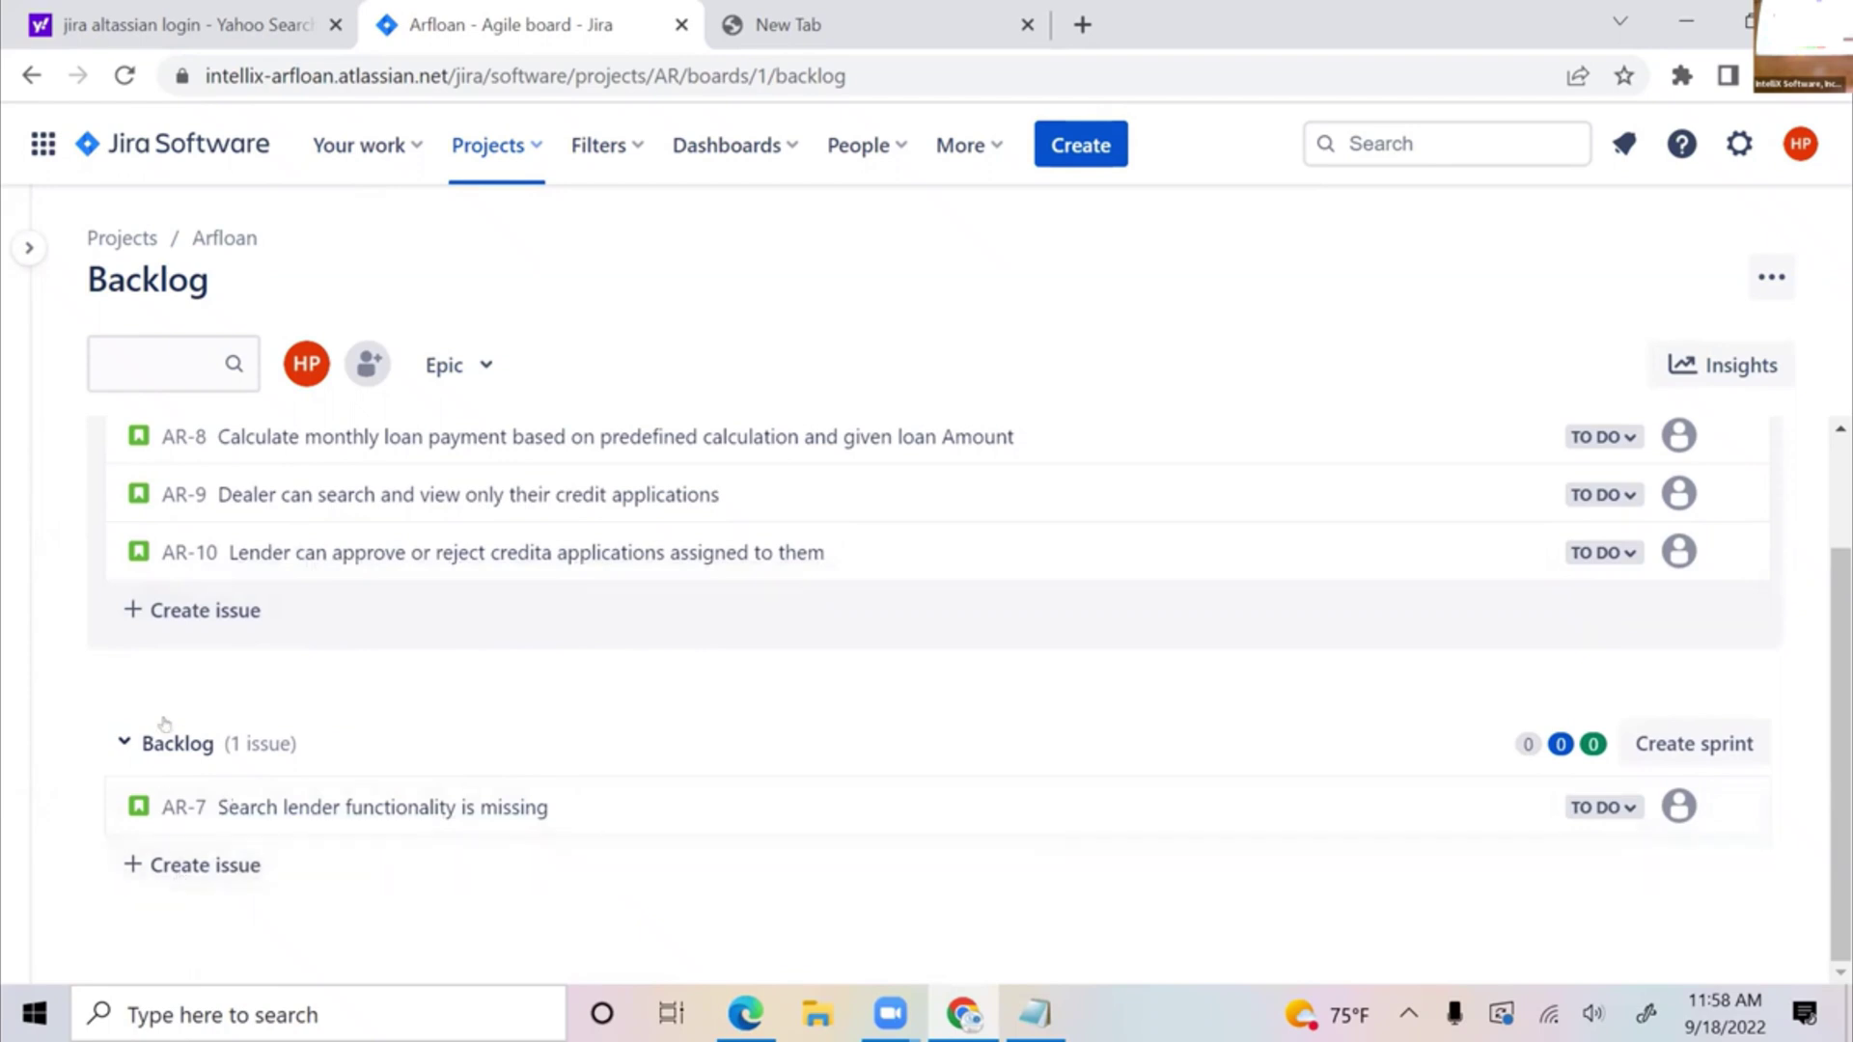
click(144, 864)
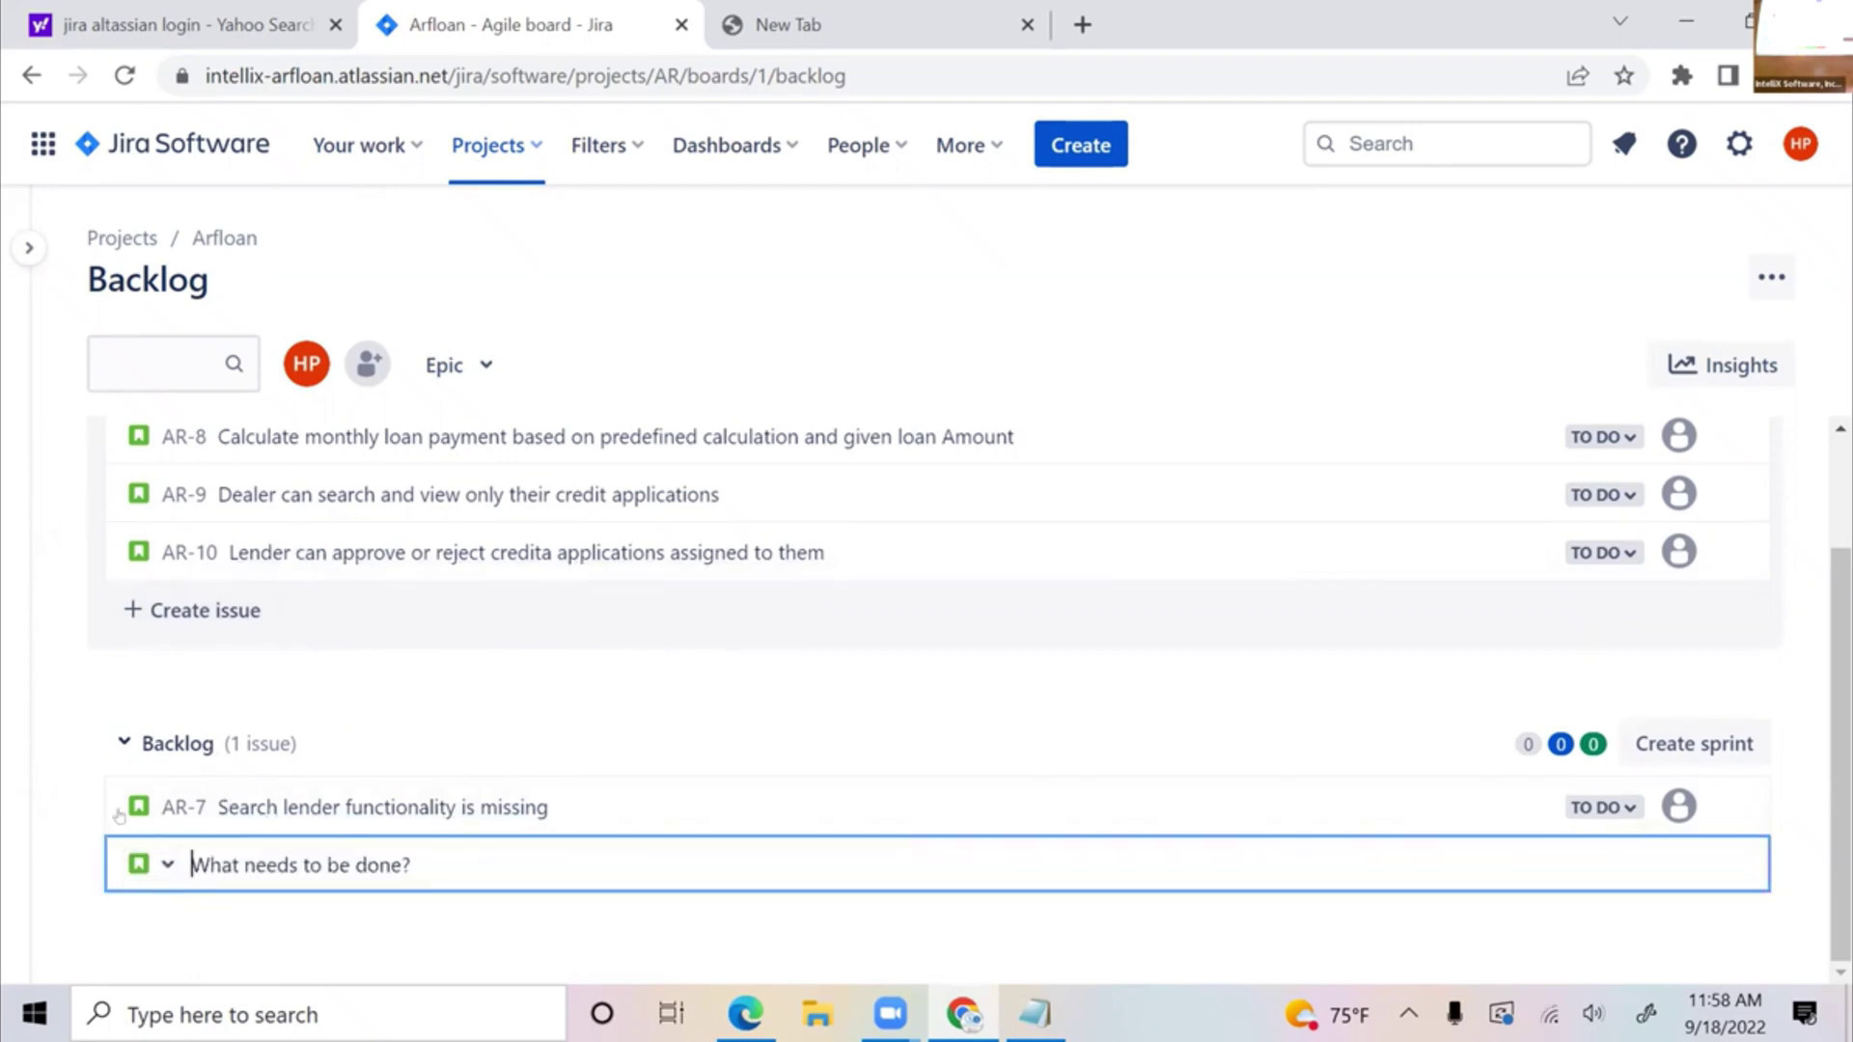
scroll(198, 470, up, 2)
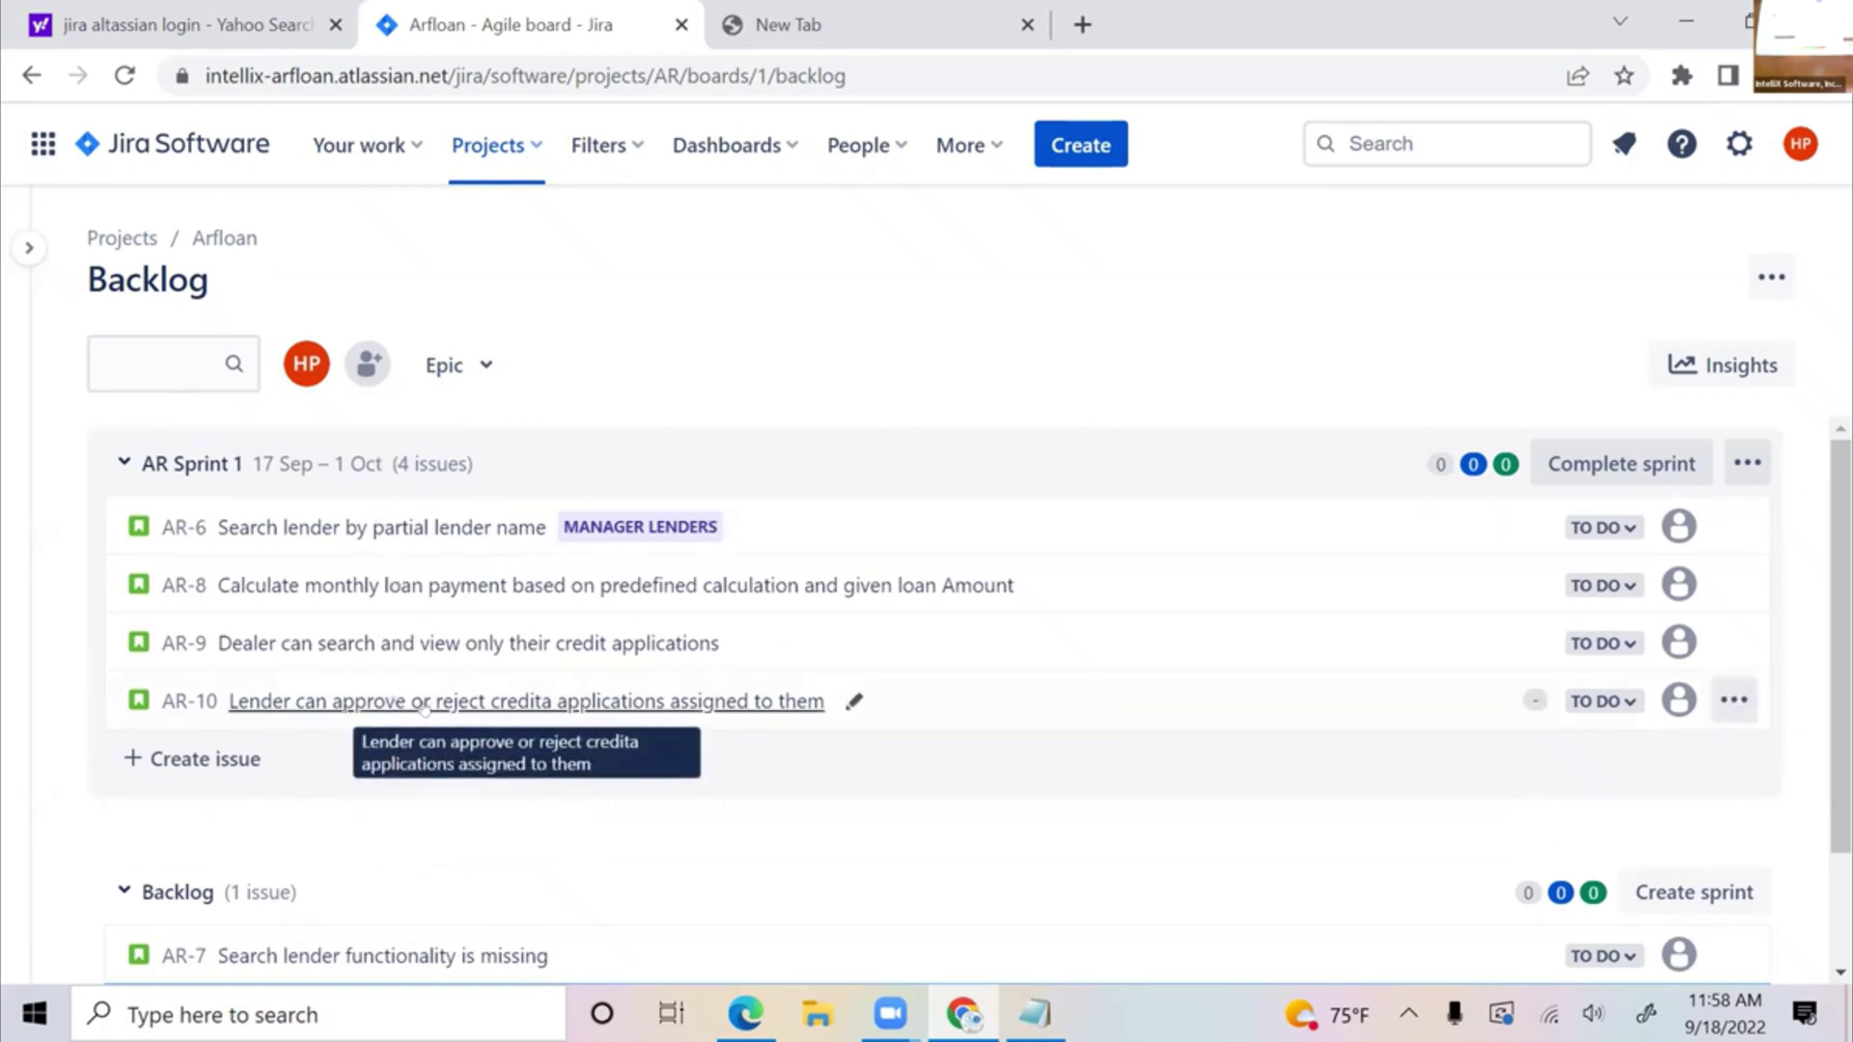
- Move AR-10, AR-9 and AR-8 out of AR Sprint 1 into the Backlog
drag(425, 707, 356, 800)
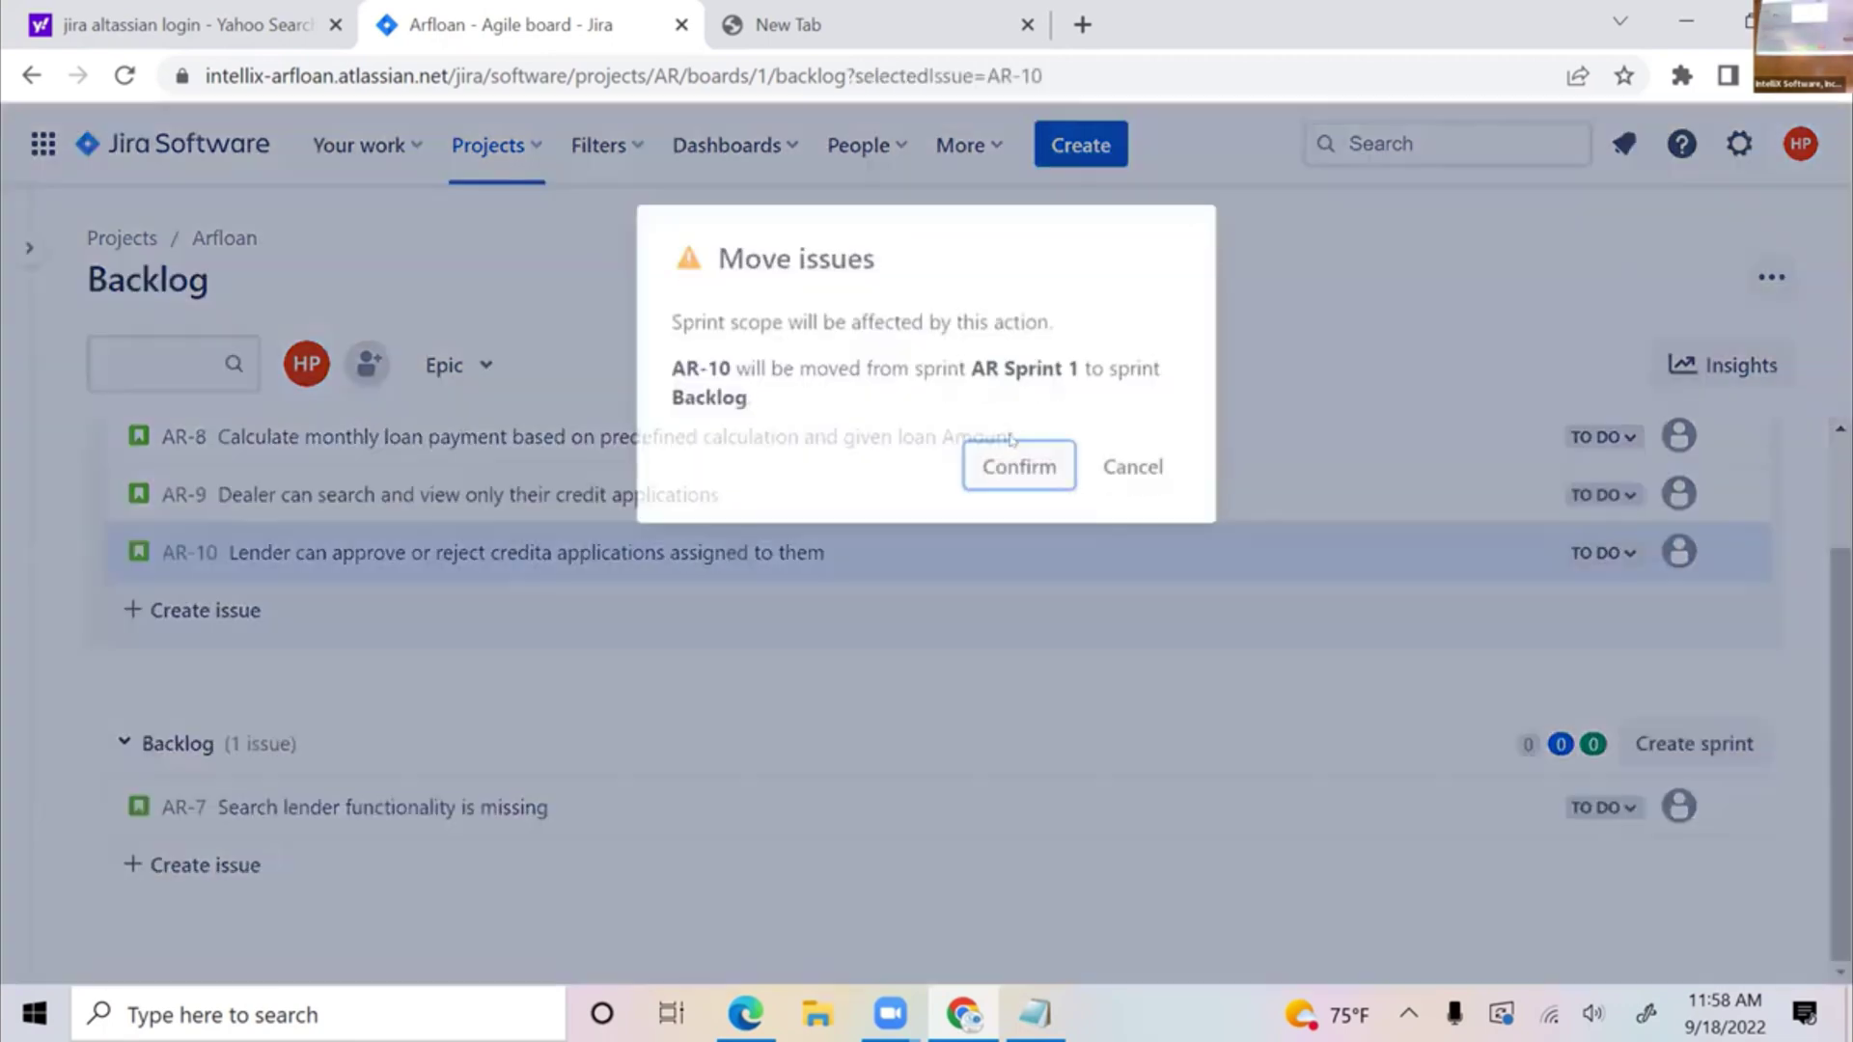
click(1011, 446)
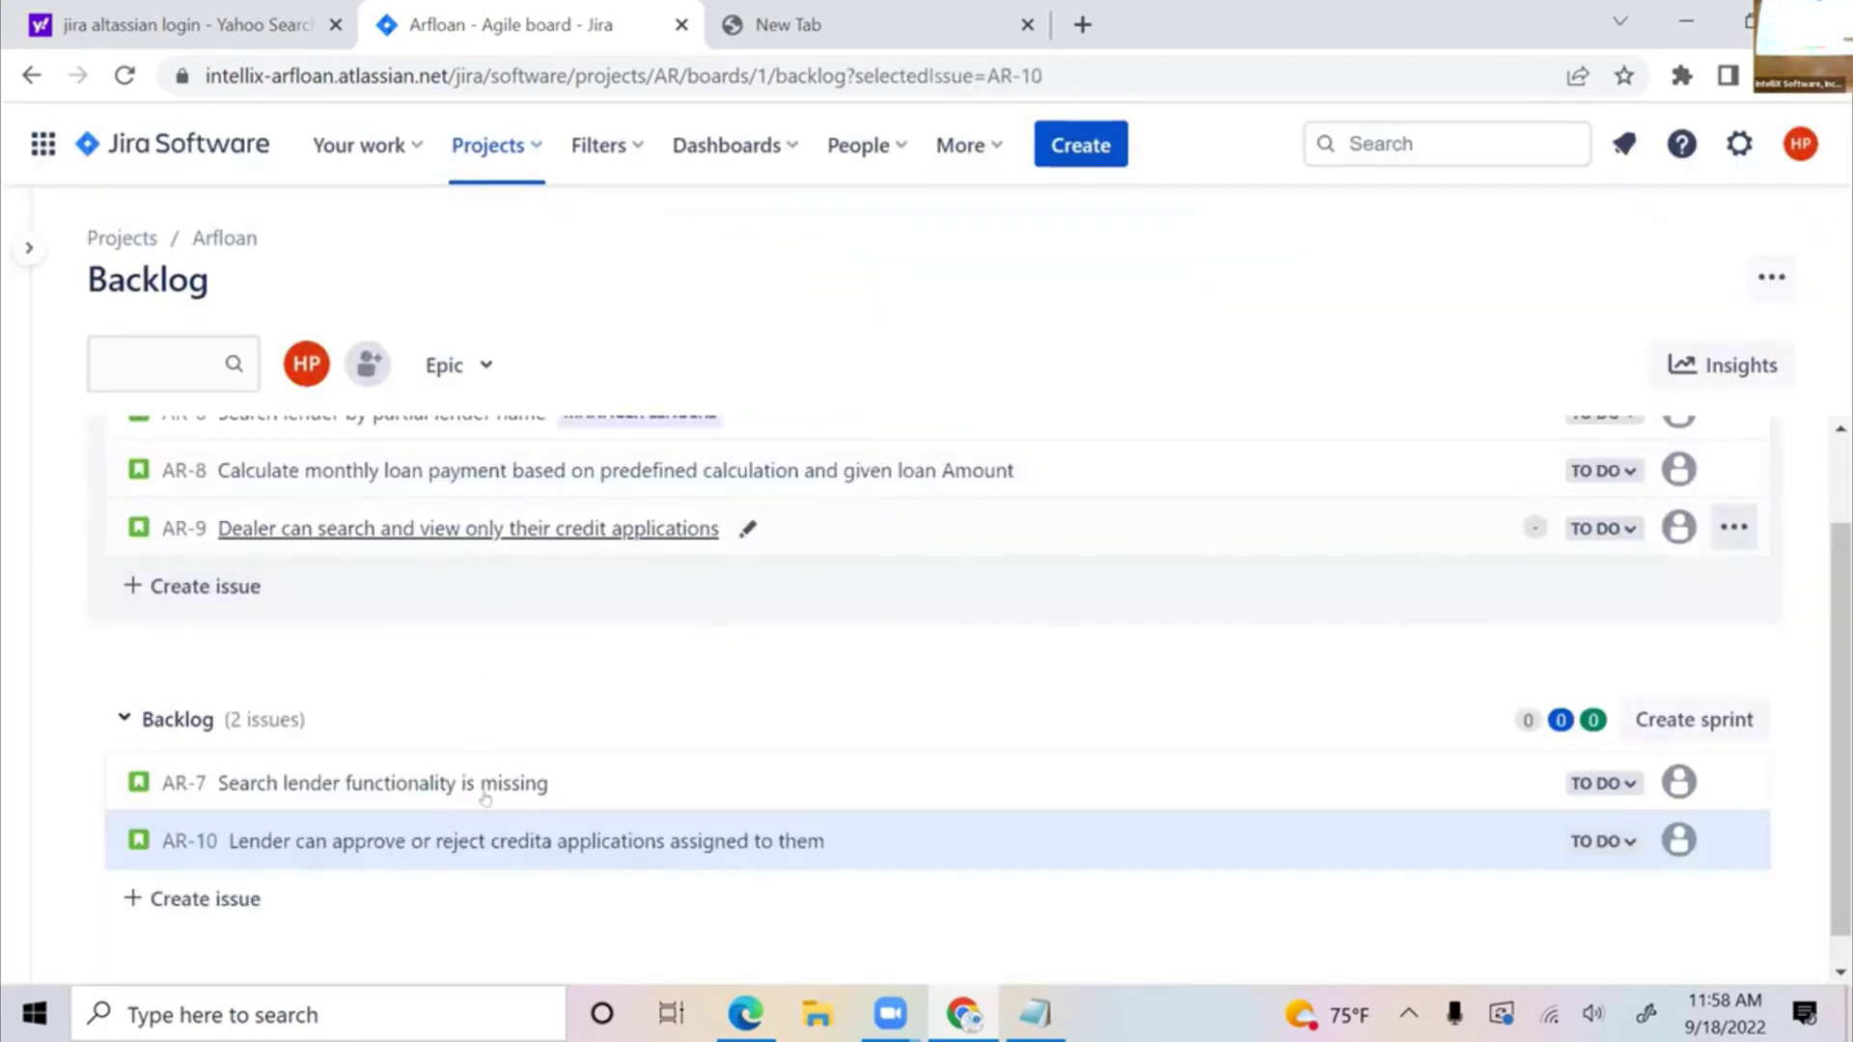
drag(484, 798, 425, 535)
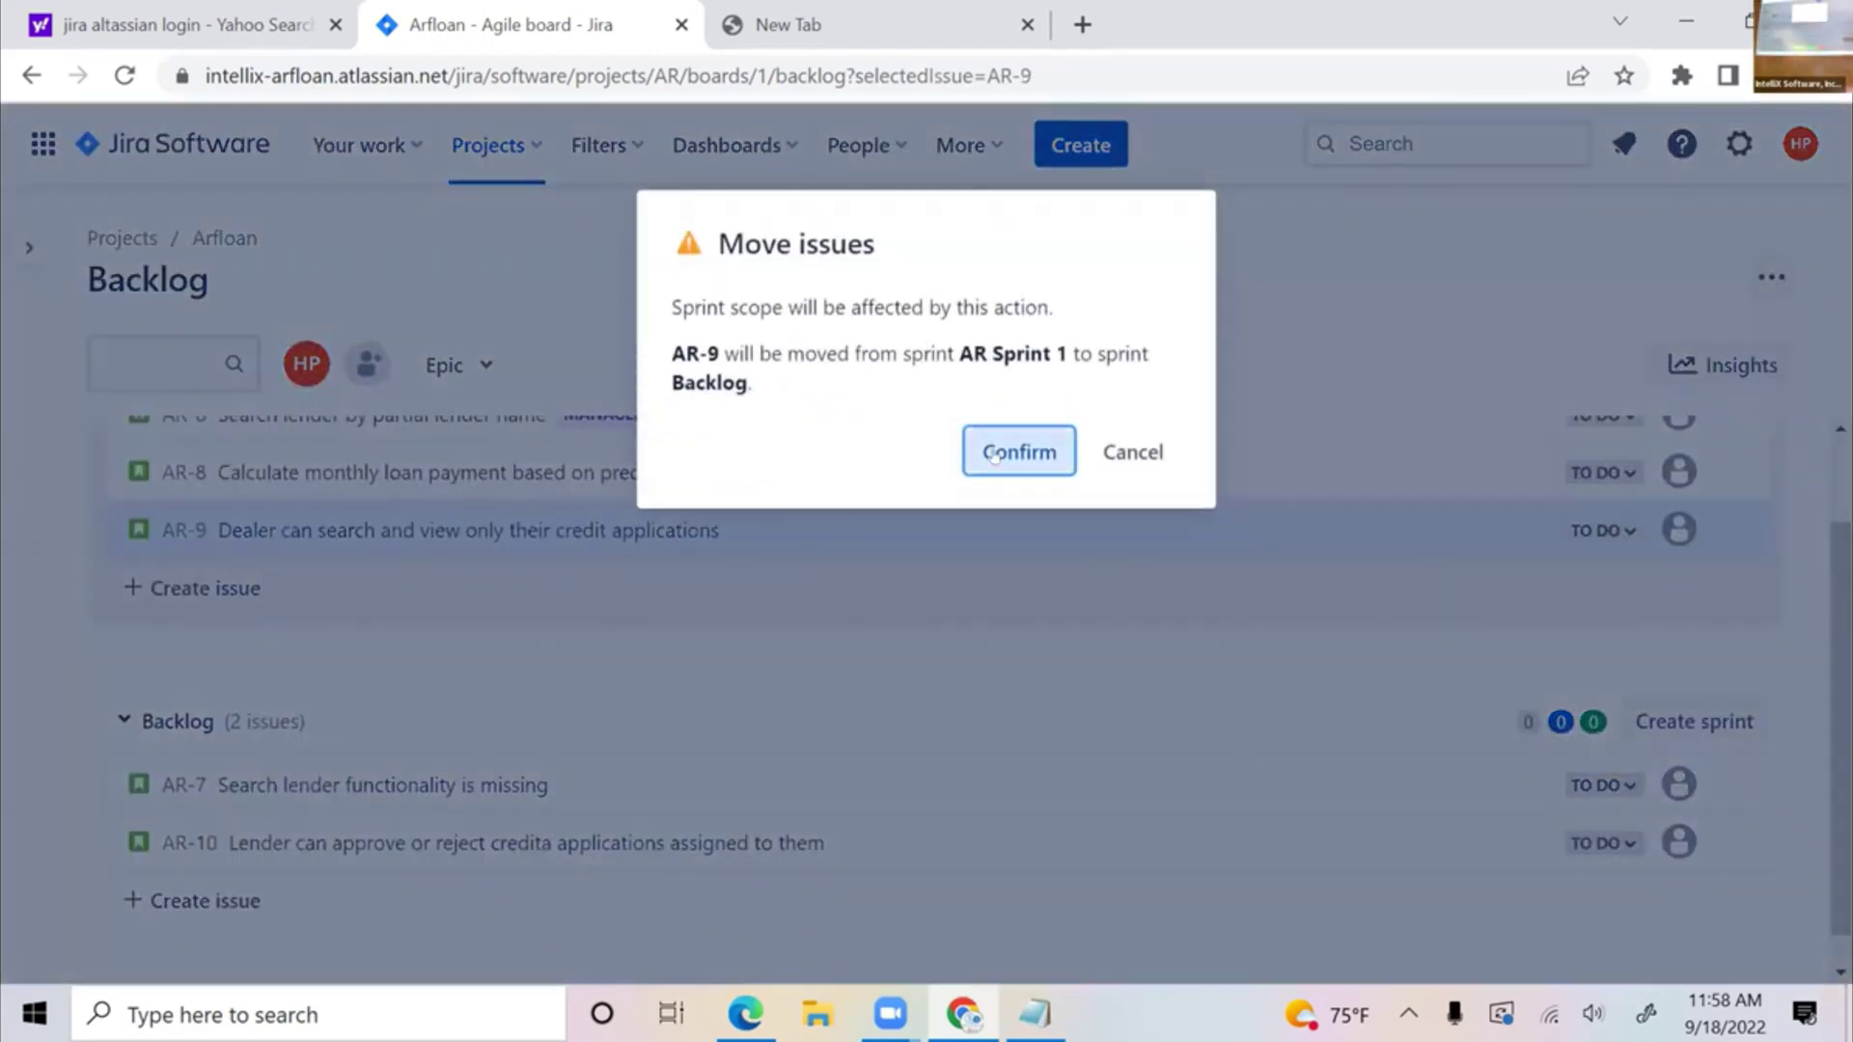
click(1013, 449)
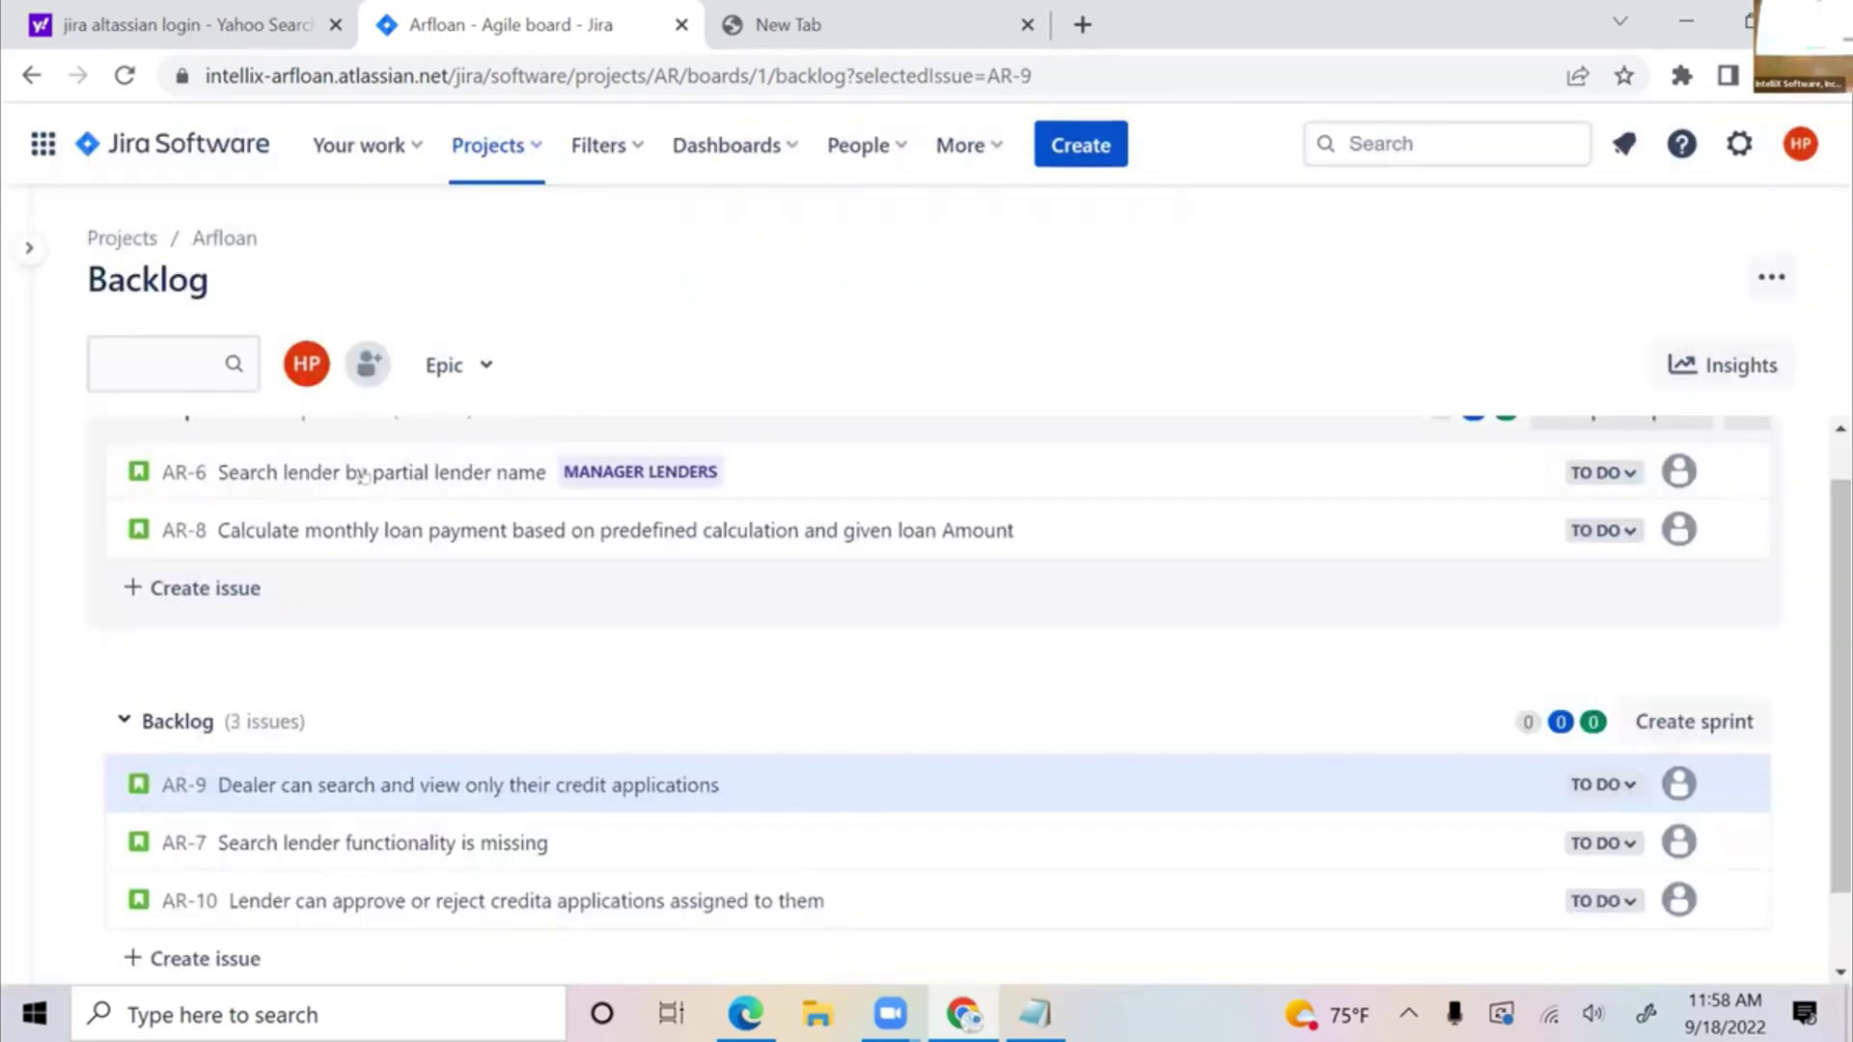
drag(377, 547, 311, 796)
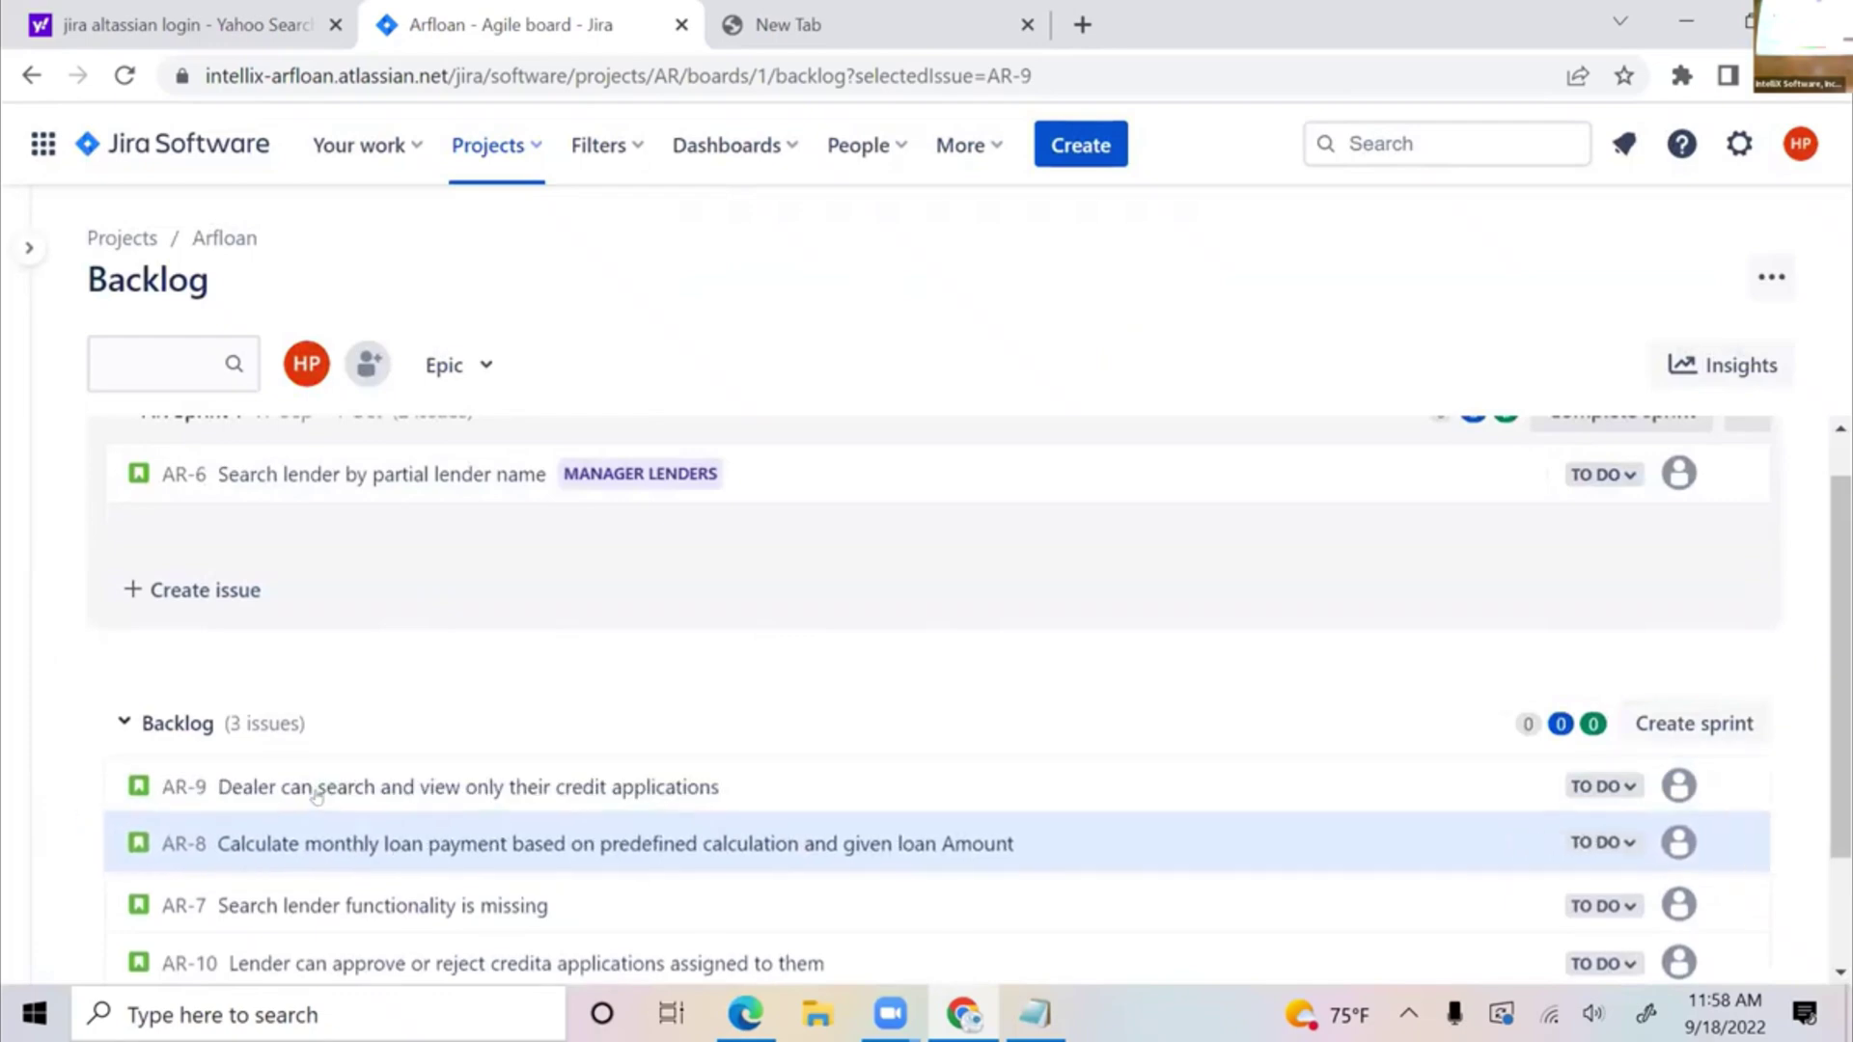
key(Return)
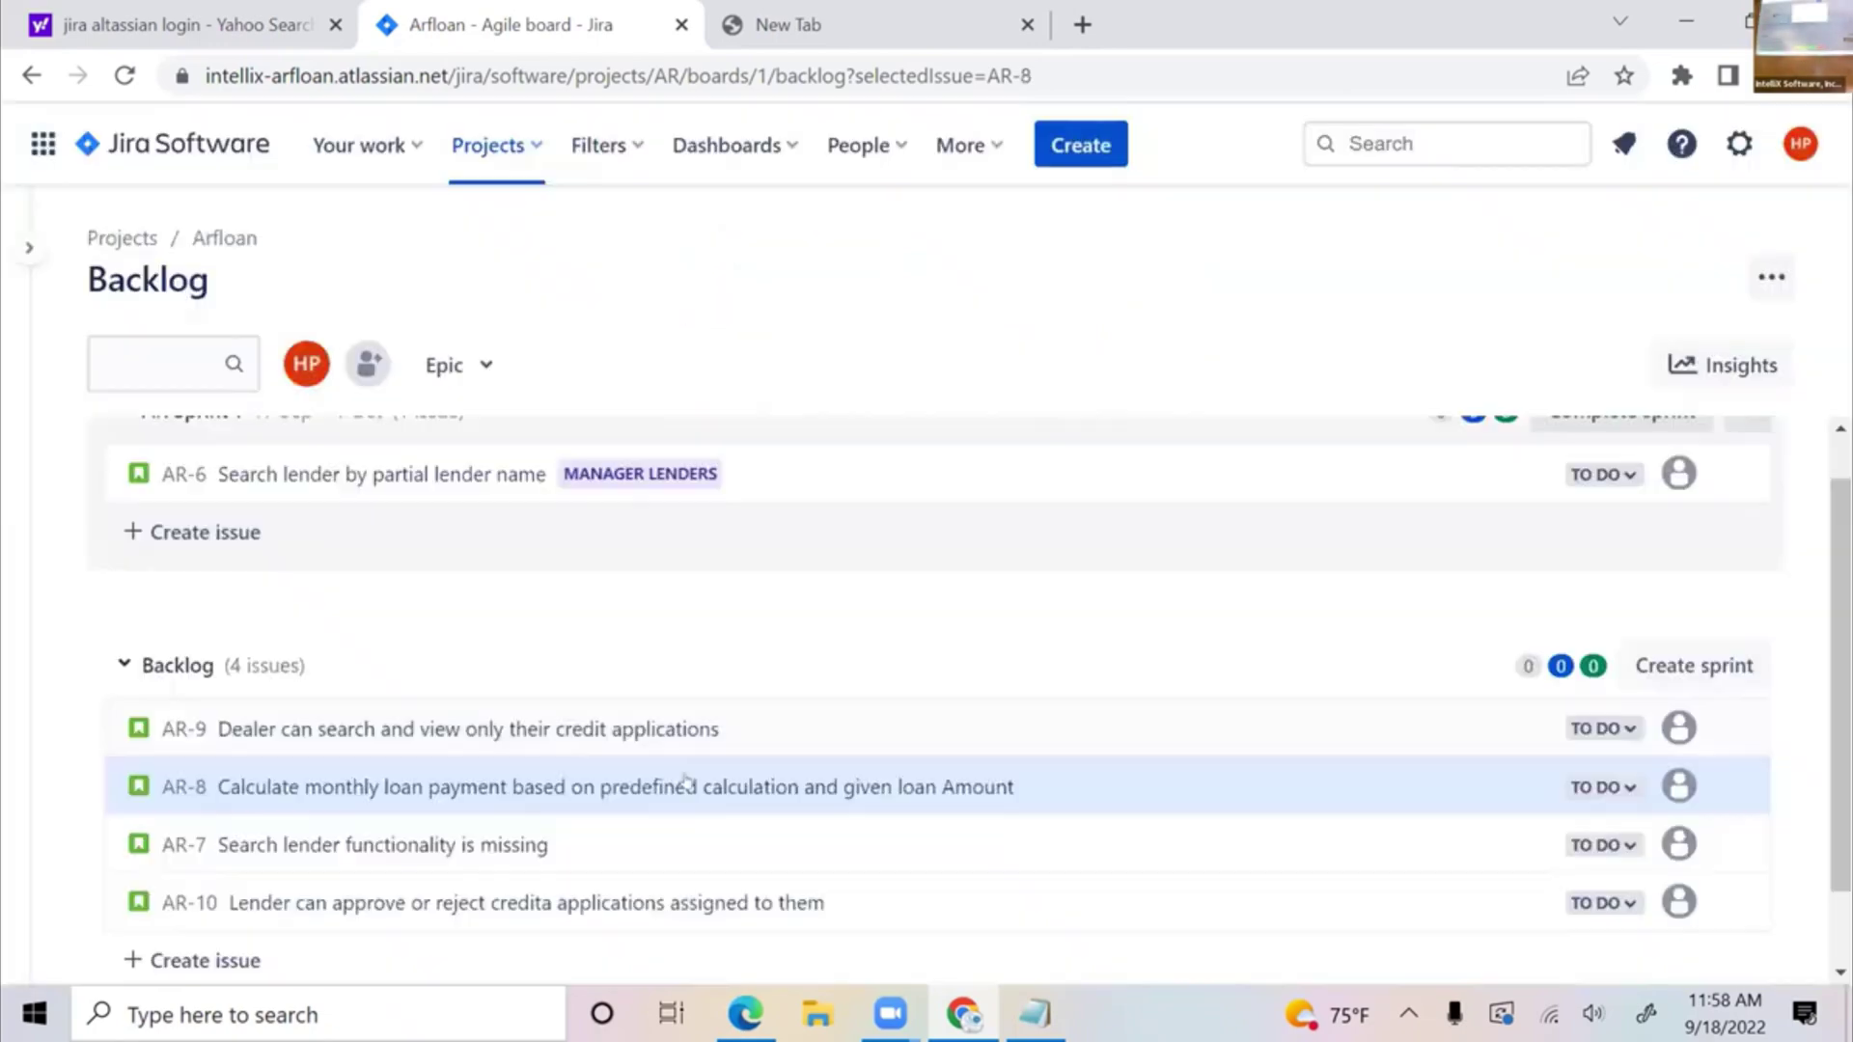
scroll(682, 794, down, 1)
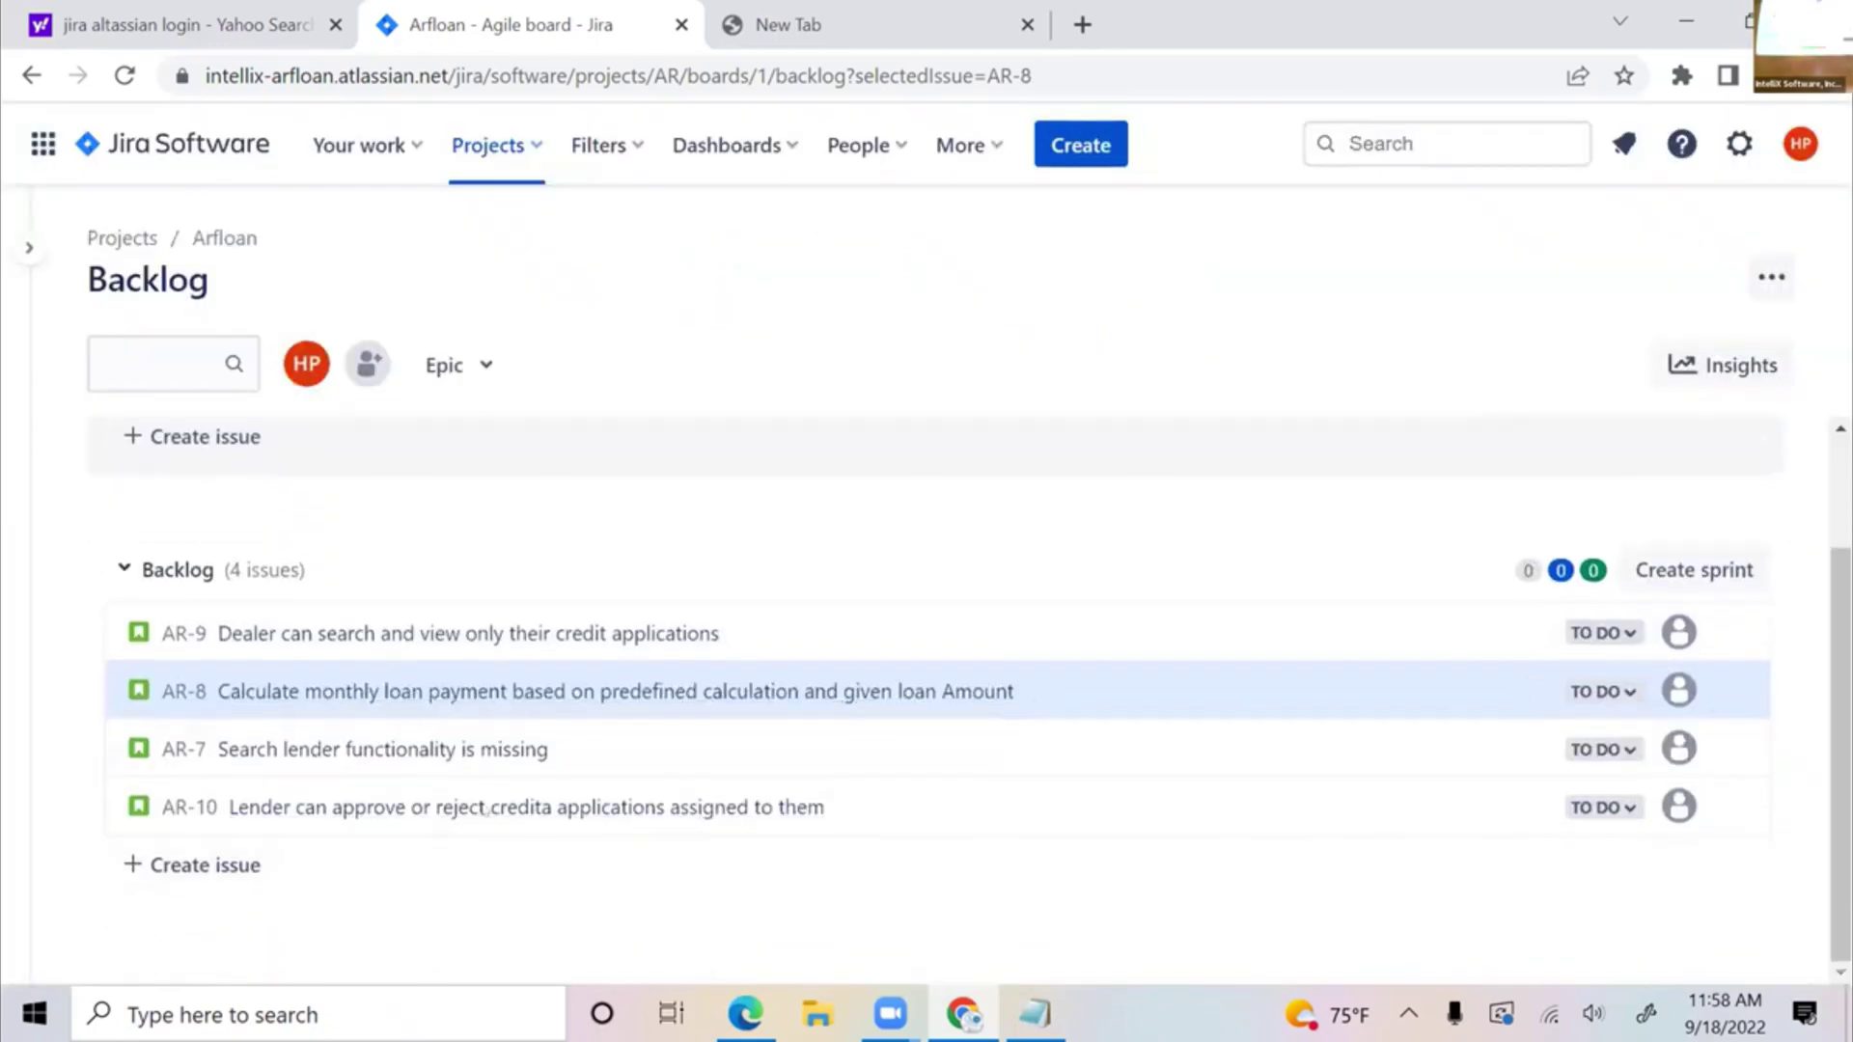
scroll(439, 431, up, 2)
- Move AR-8, AR-10 and AR-9 back into AR Sprint 1, ordered AR-10, AR-9, AR-8, AR-6
drag(365, 838, 370, 521)
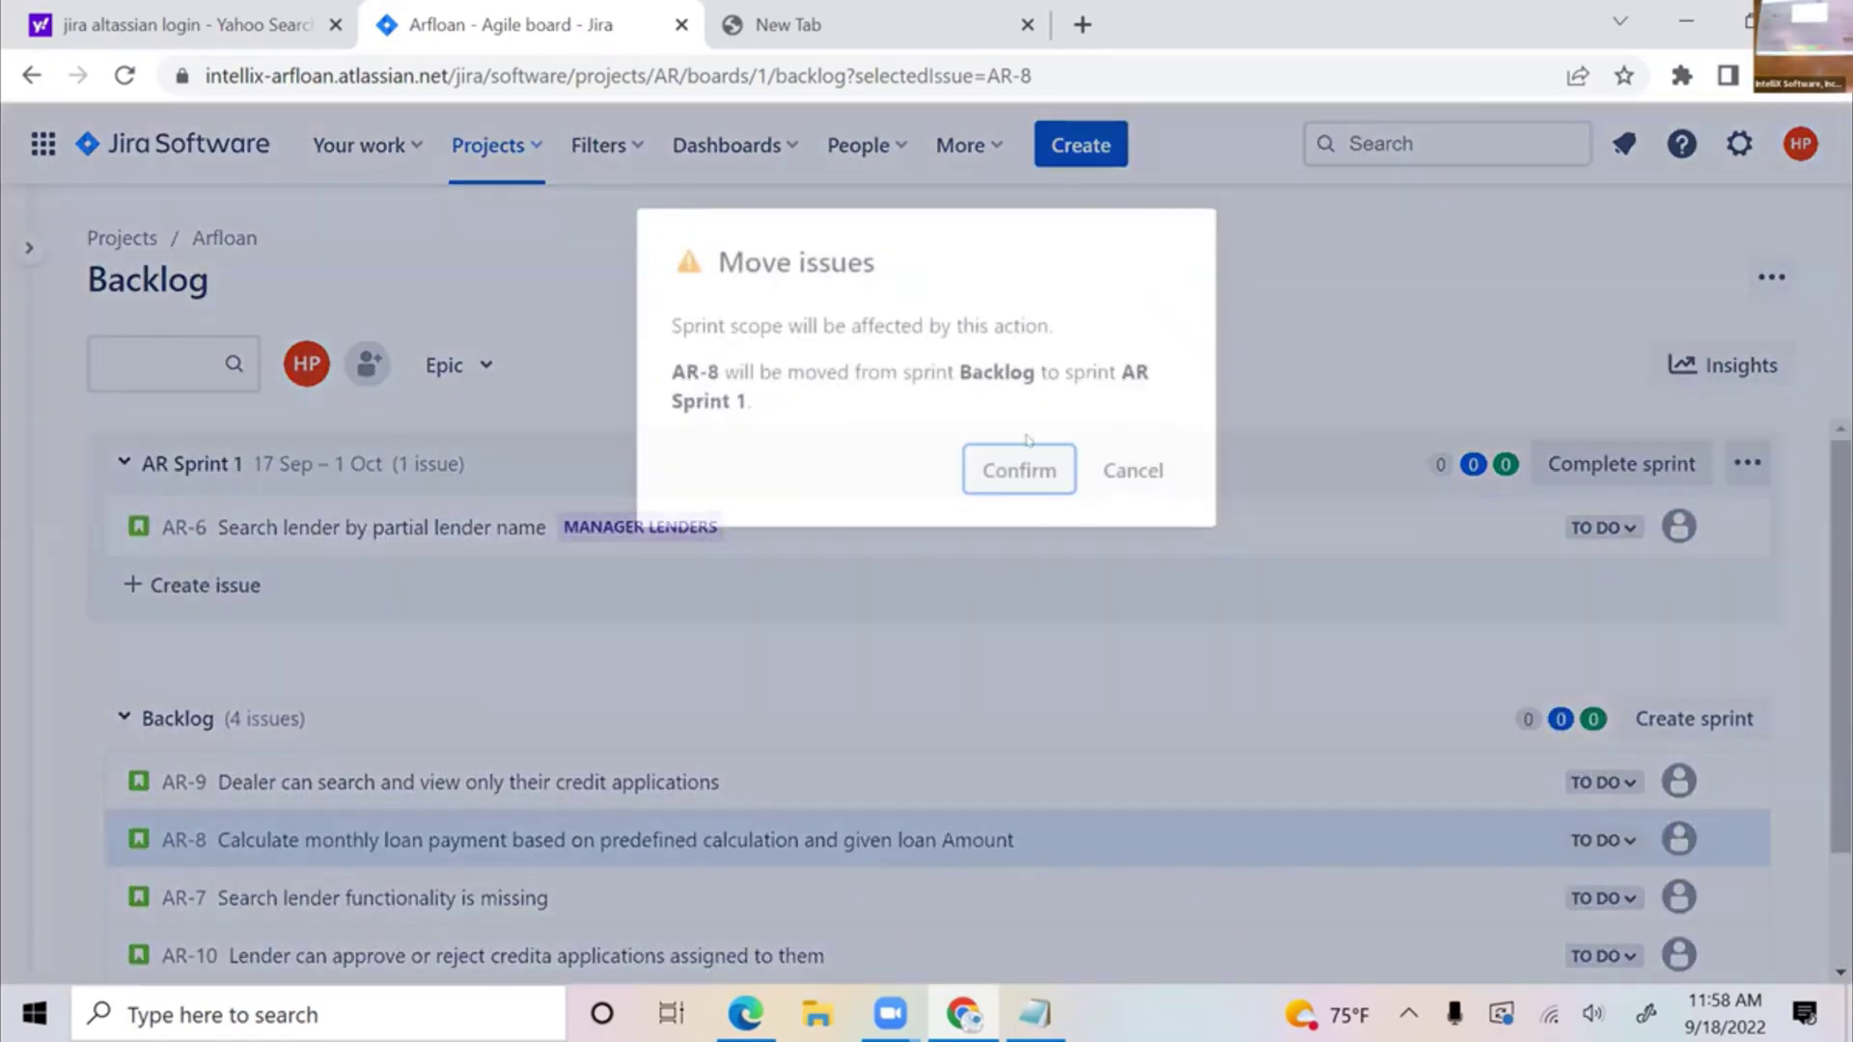
click(1019, 468)
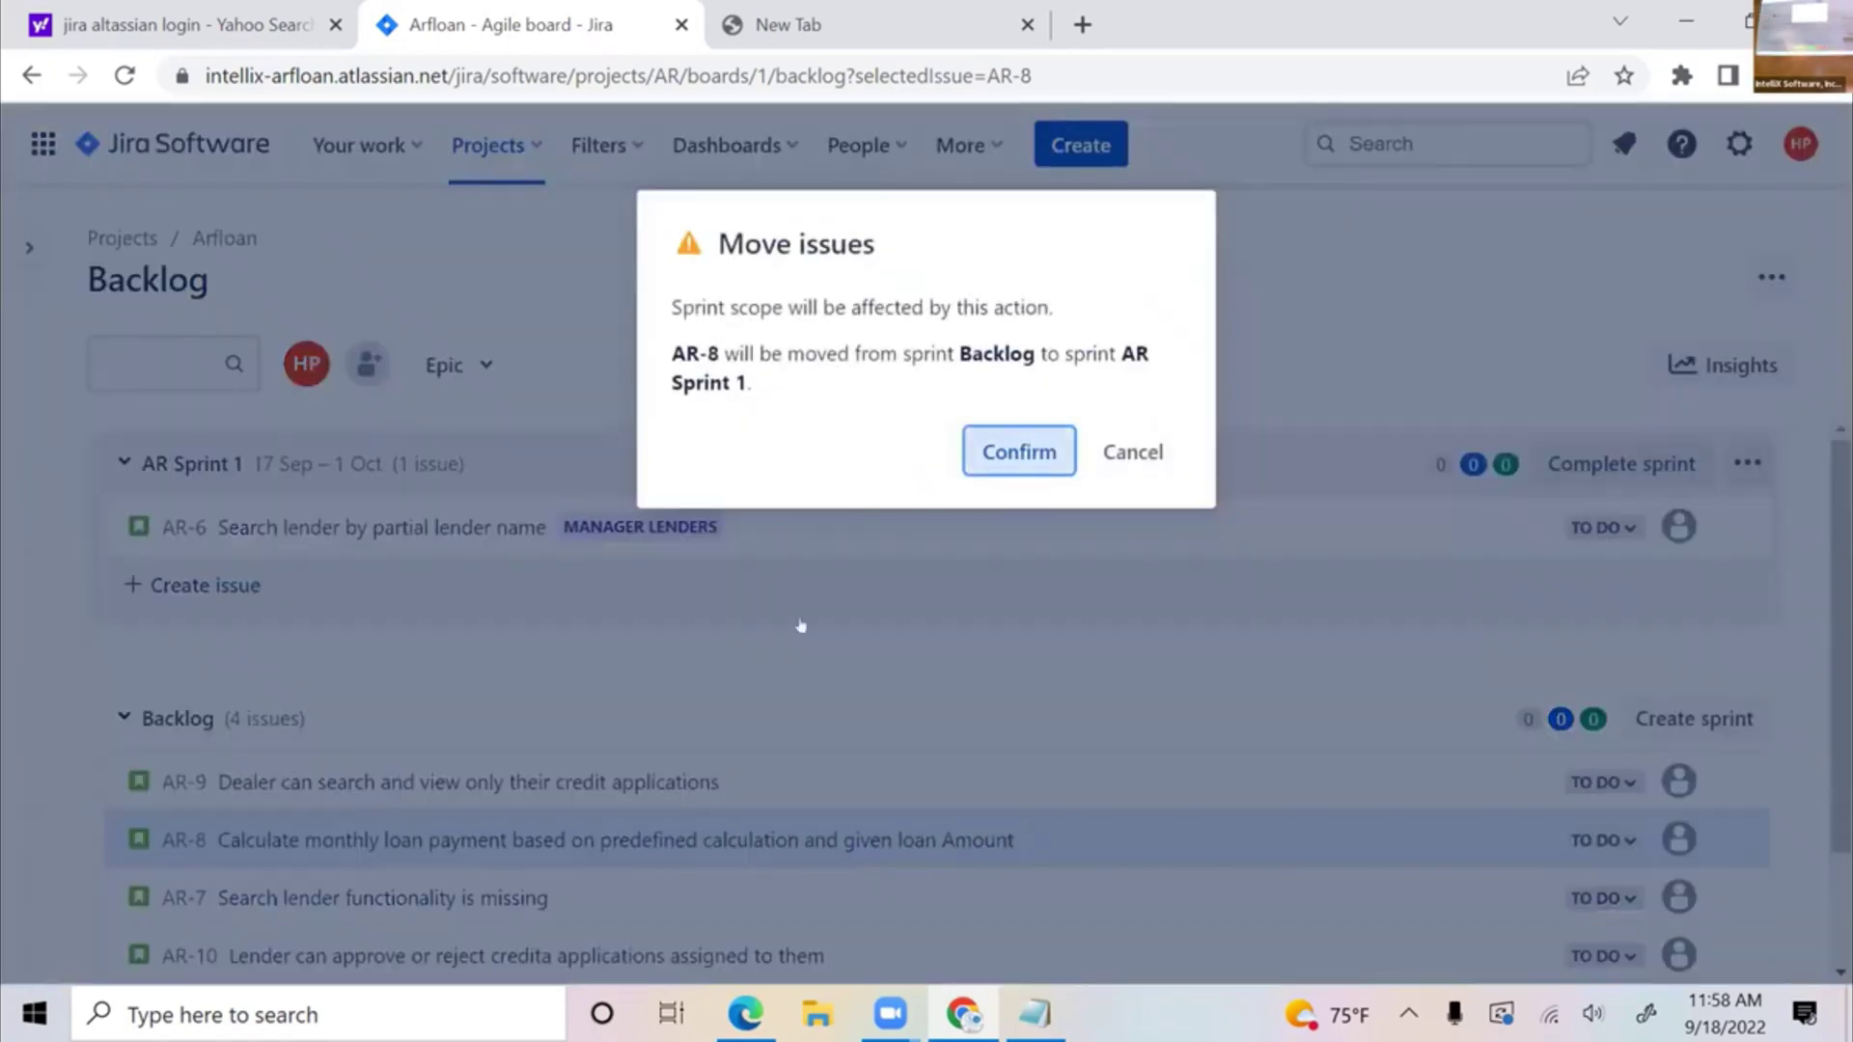
scroll(468, 750, down, 1)
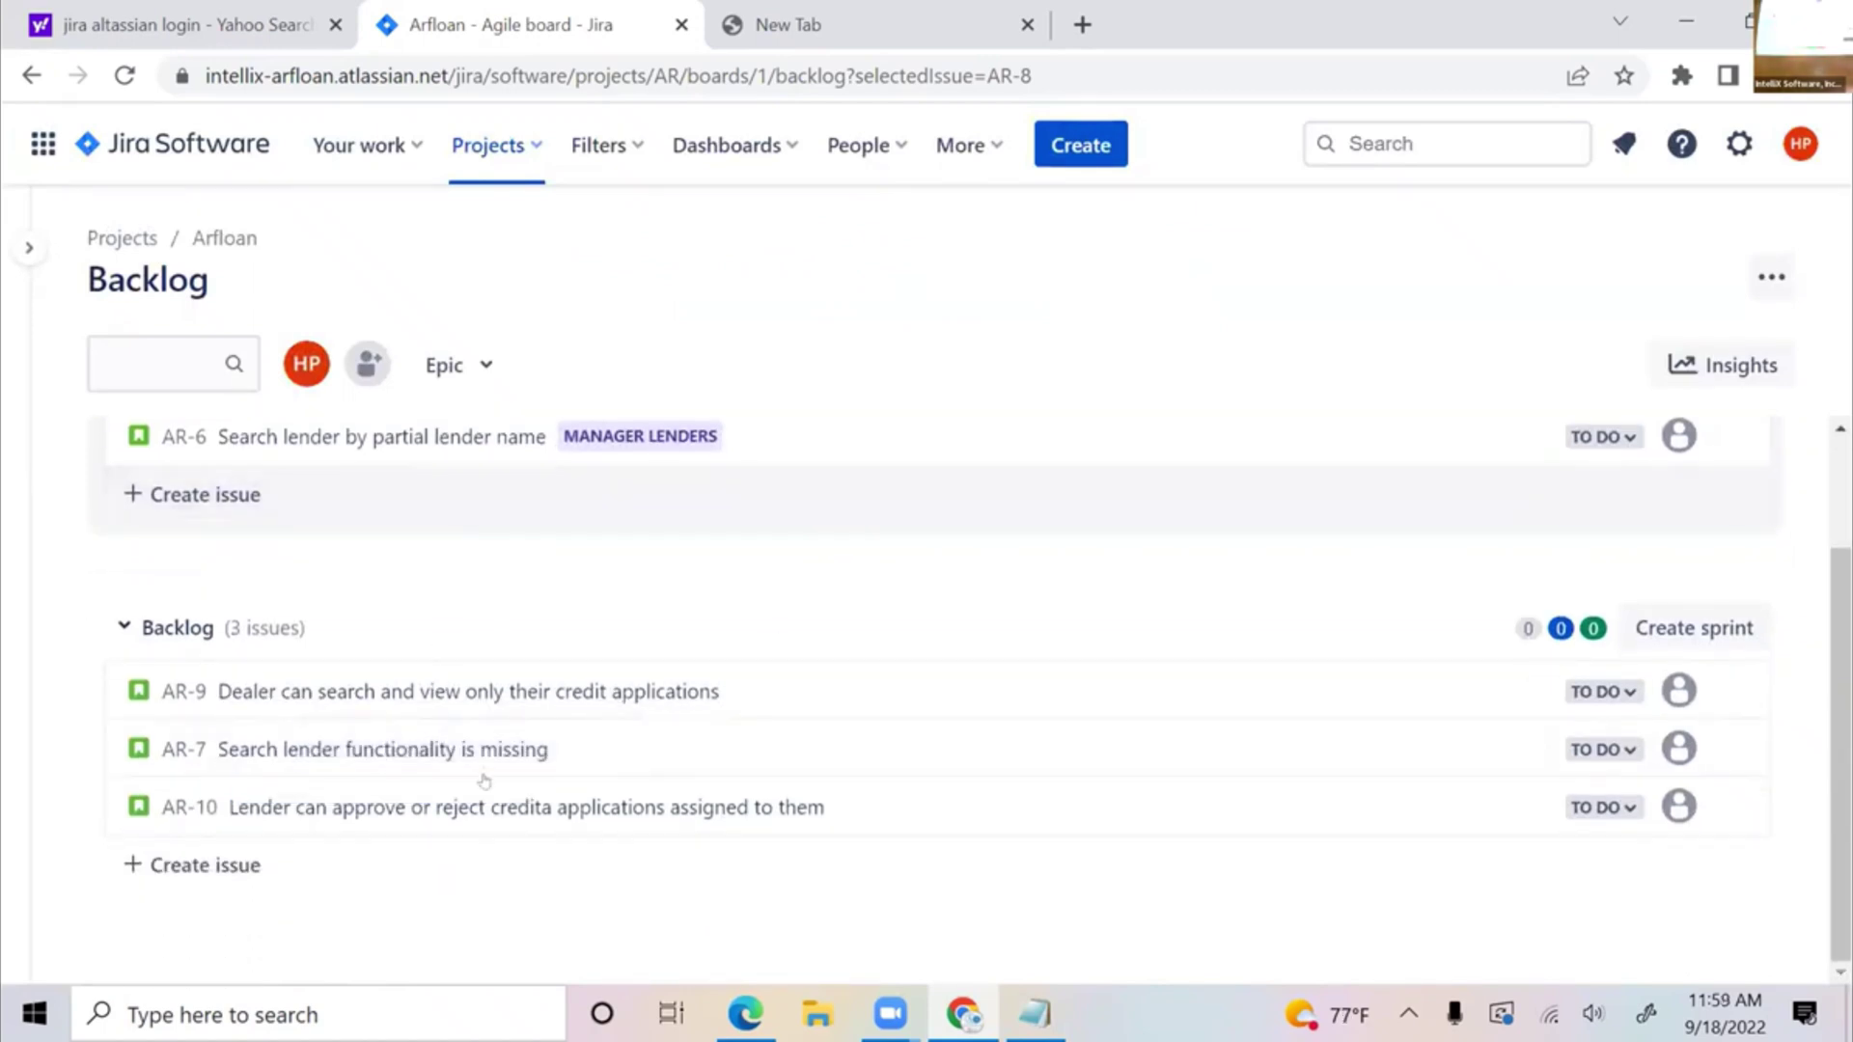
drag(470, 808, 485, 474)
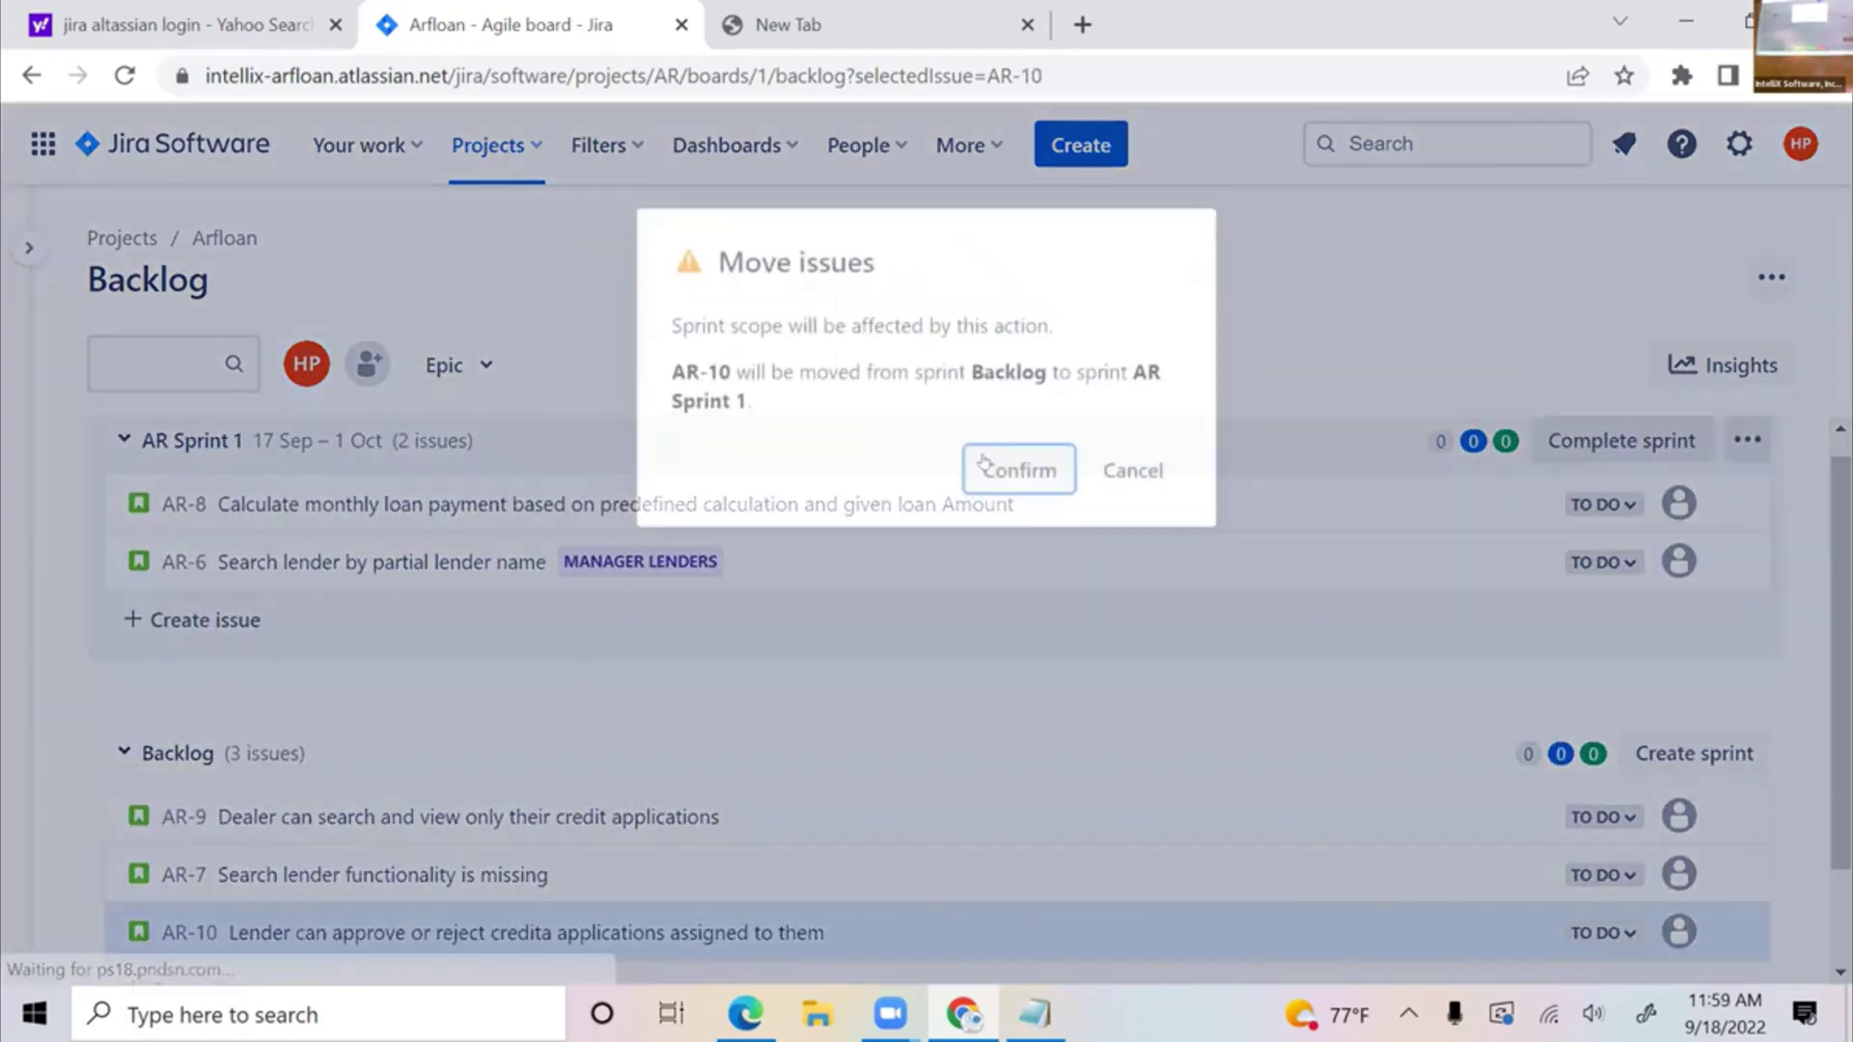
click(1013, 467)
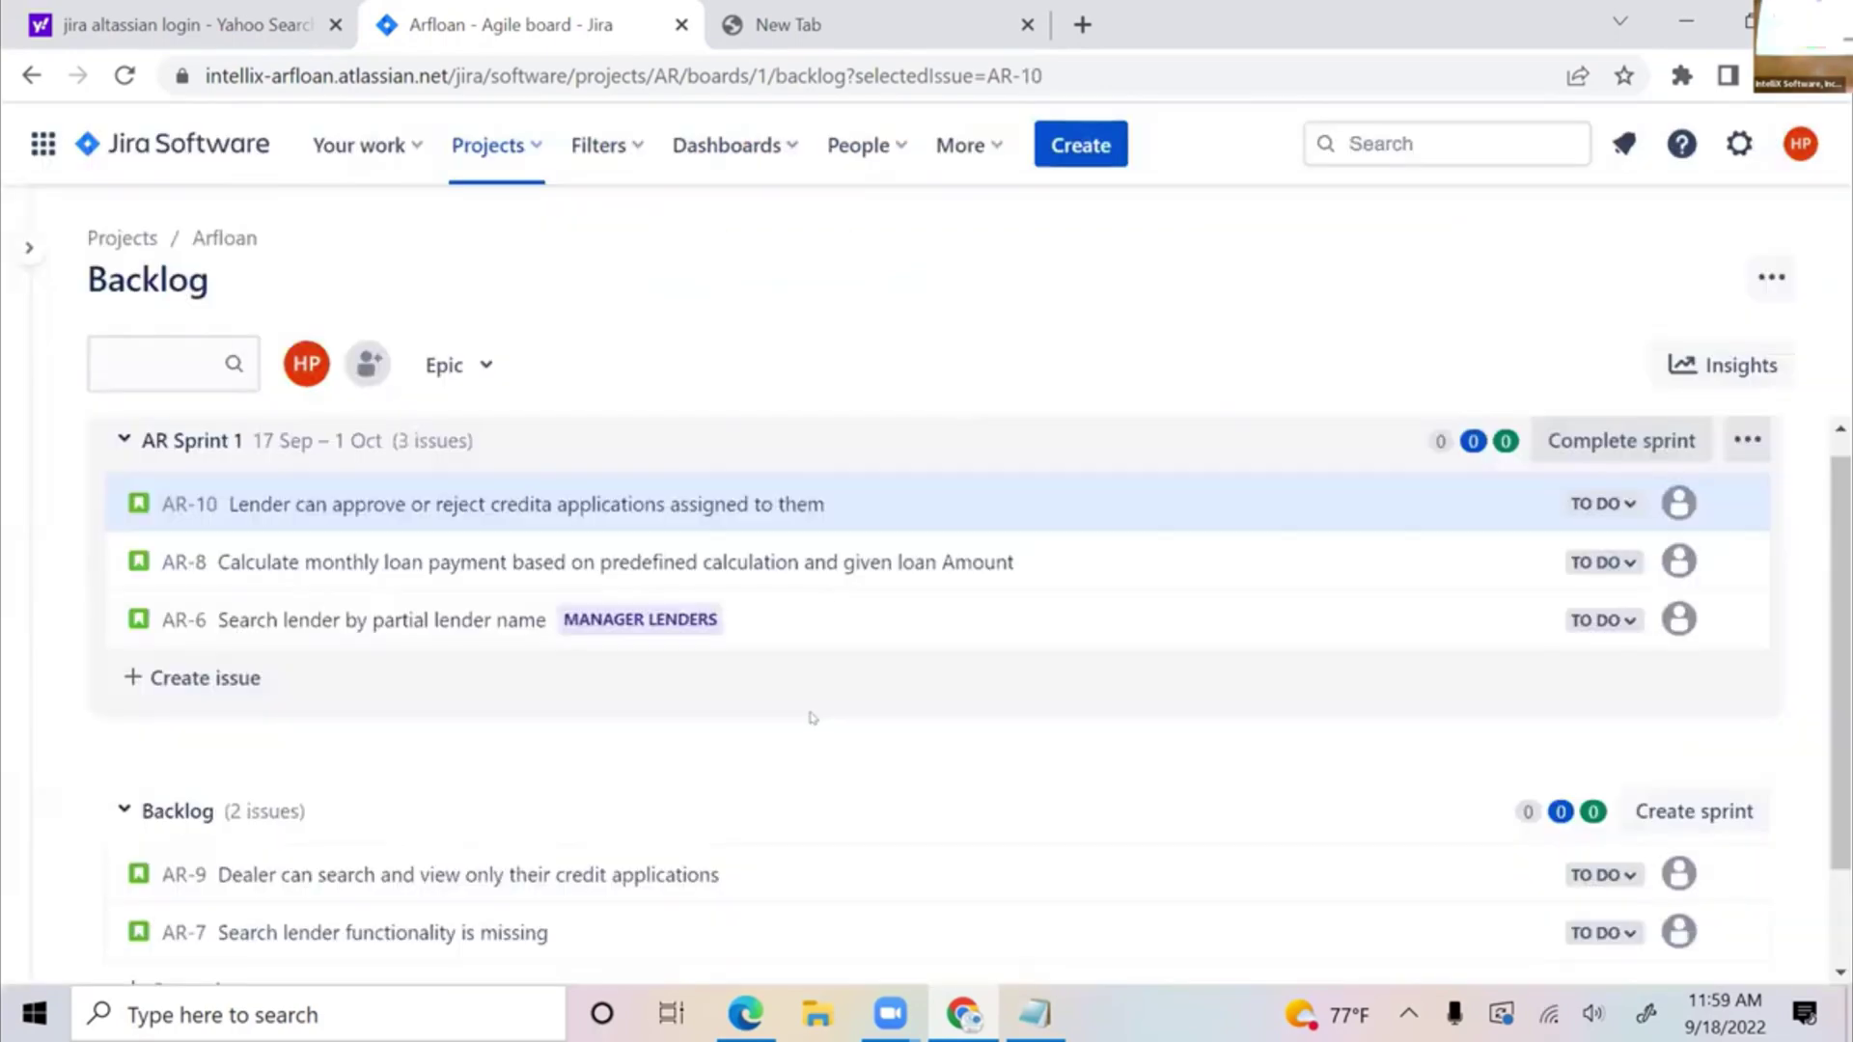
scroll(485, 781, down, 1)
drag(489, 752, 516, 591)
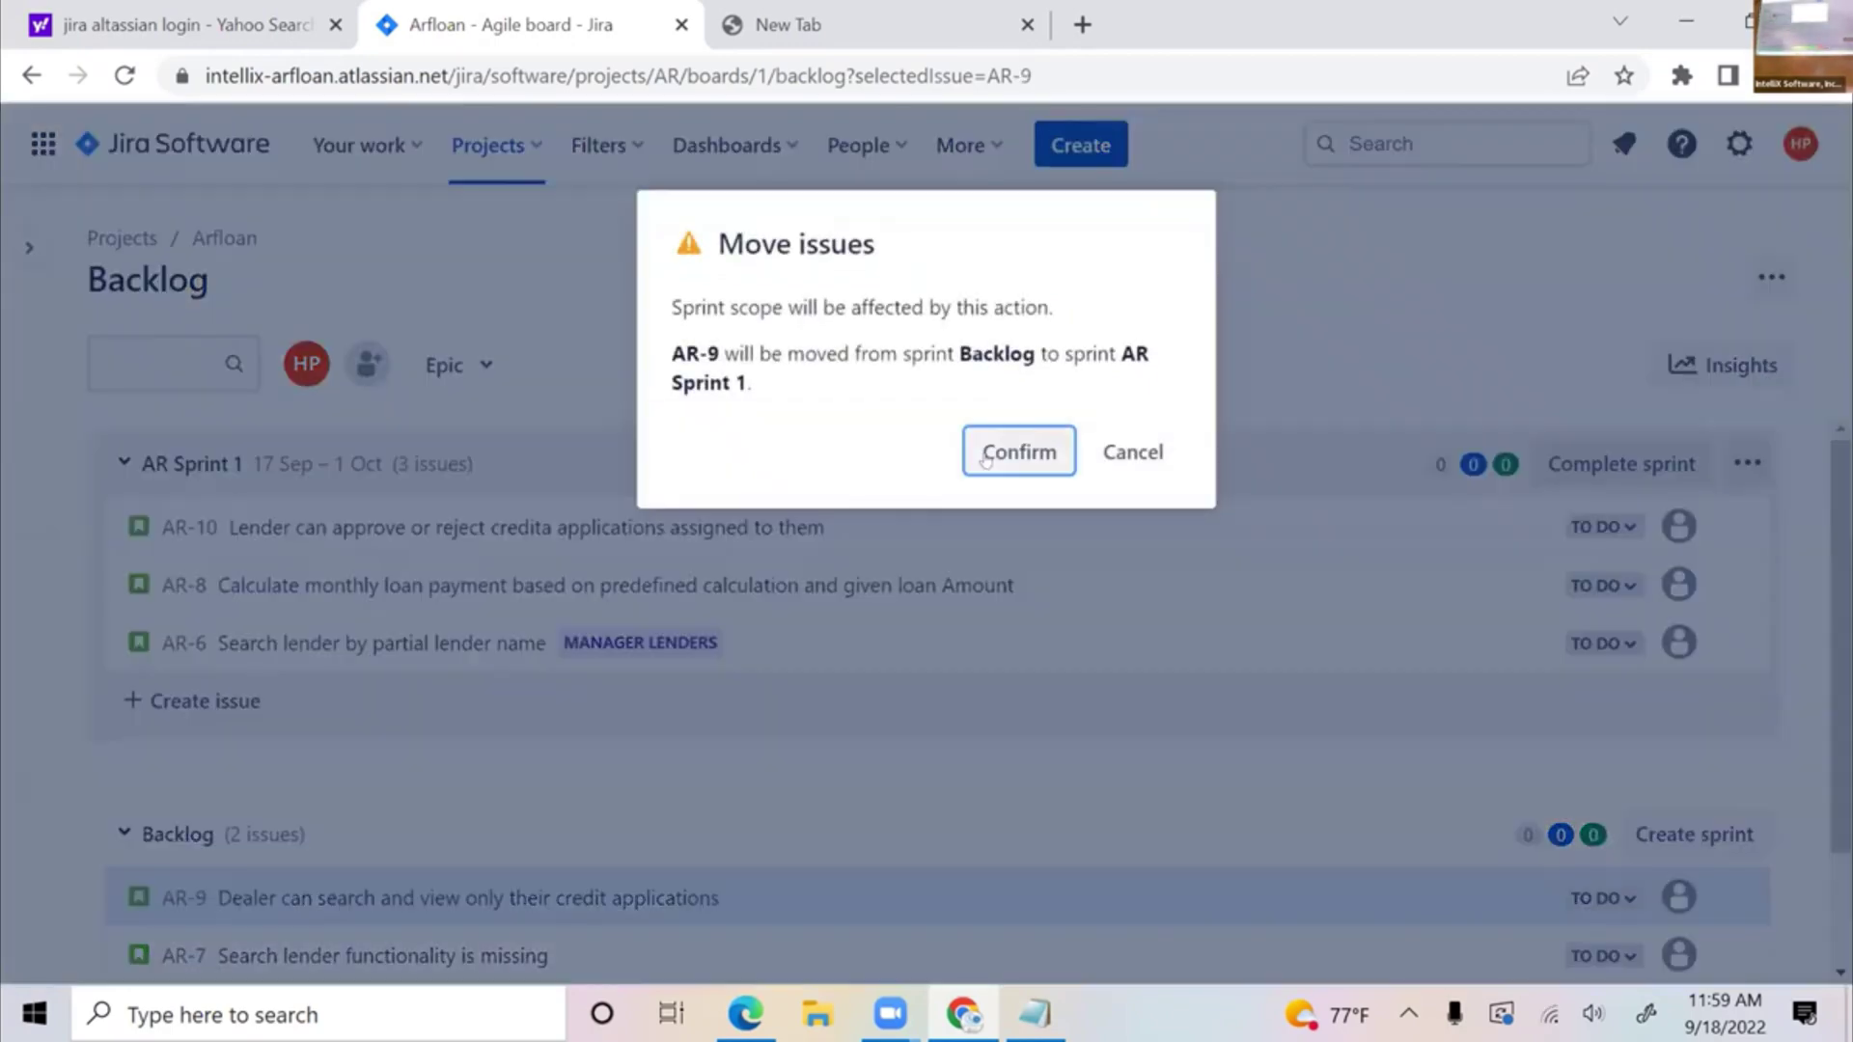
click(966, 481)
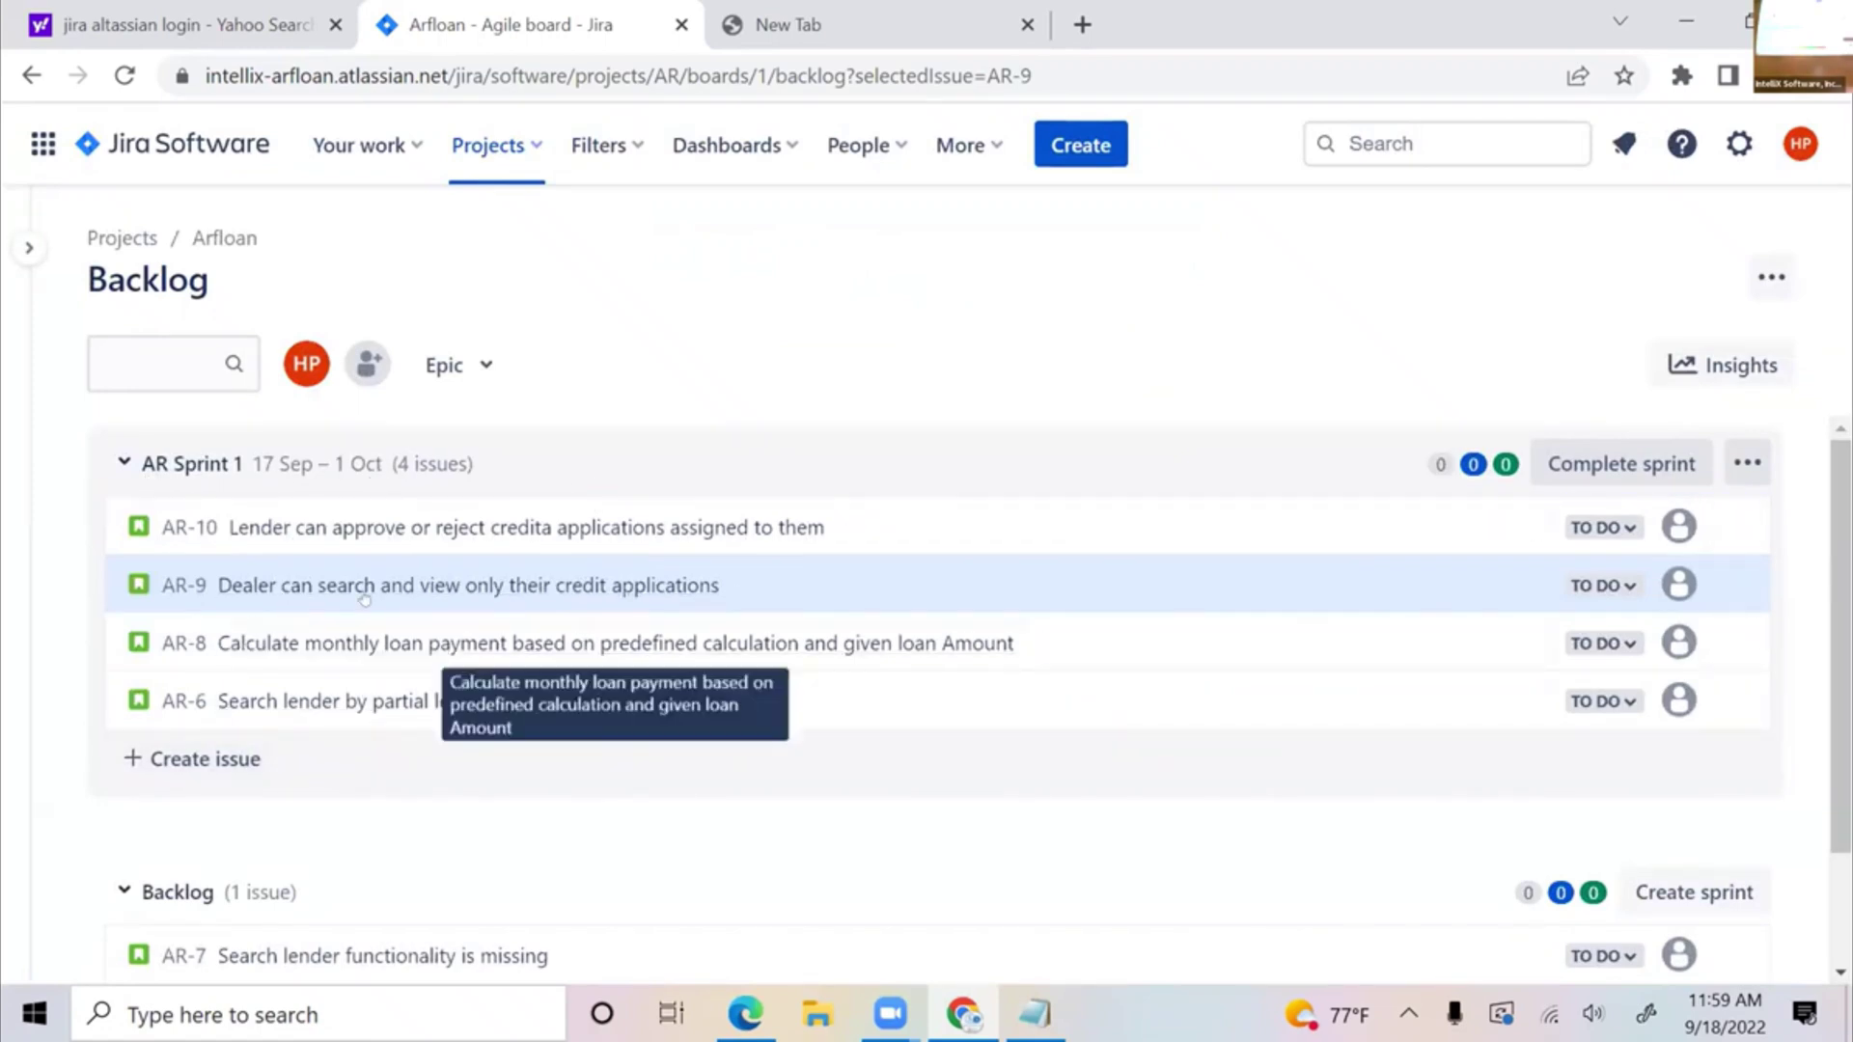
click(441, 586)
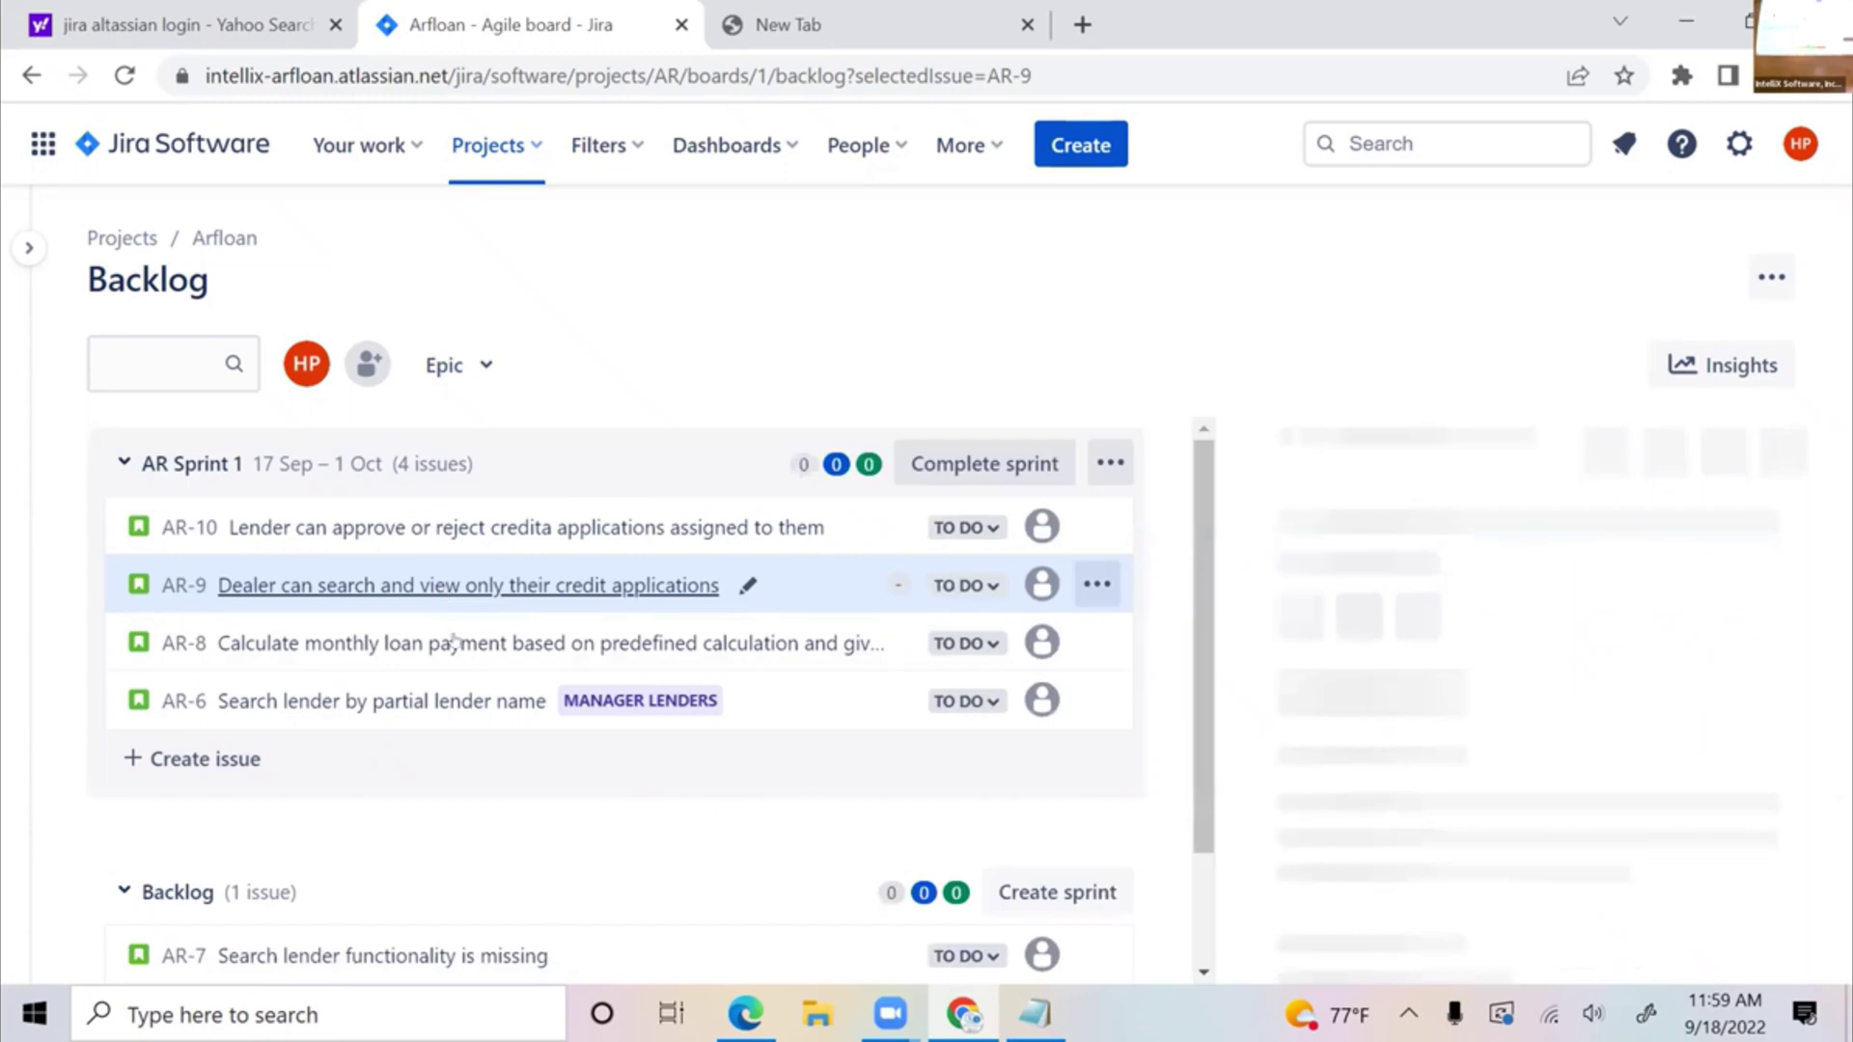
click(441, 645)
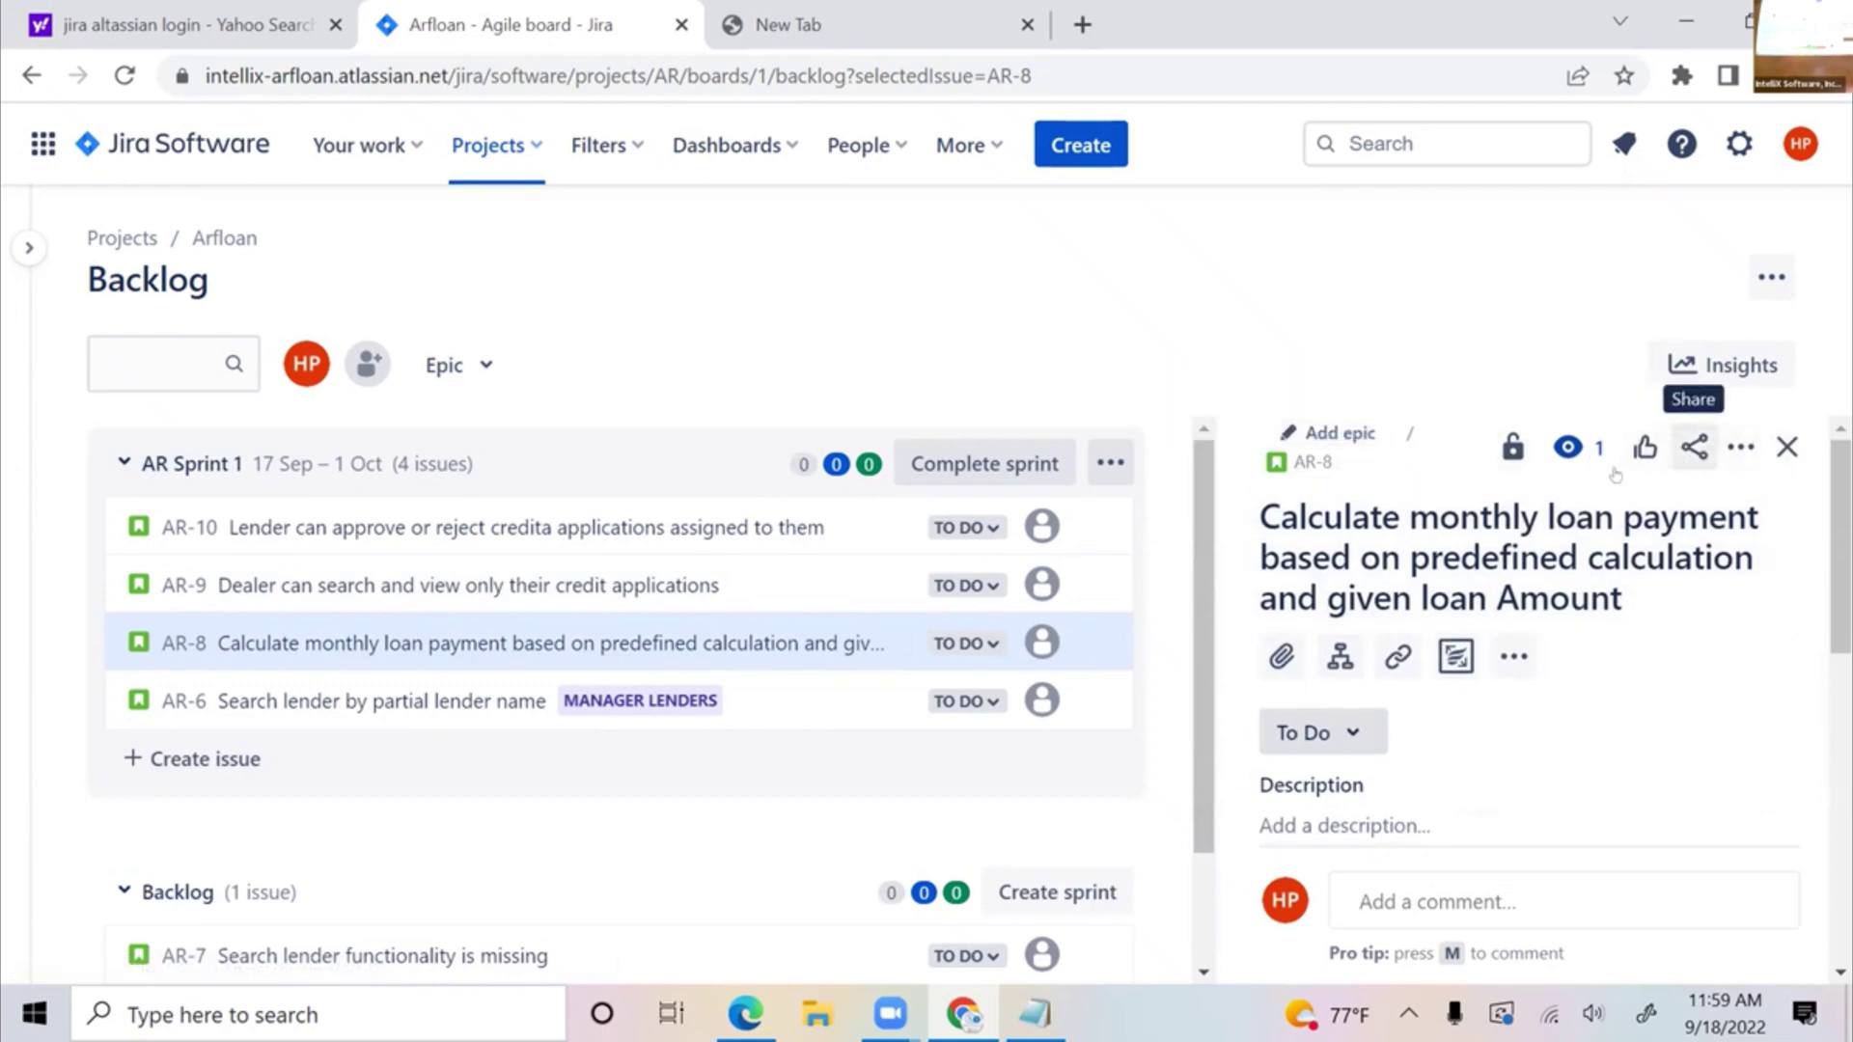
drag(1209, 534, 927, 540)
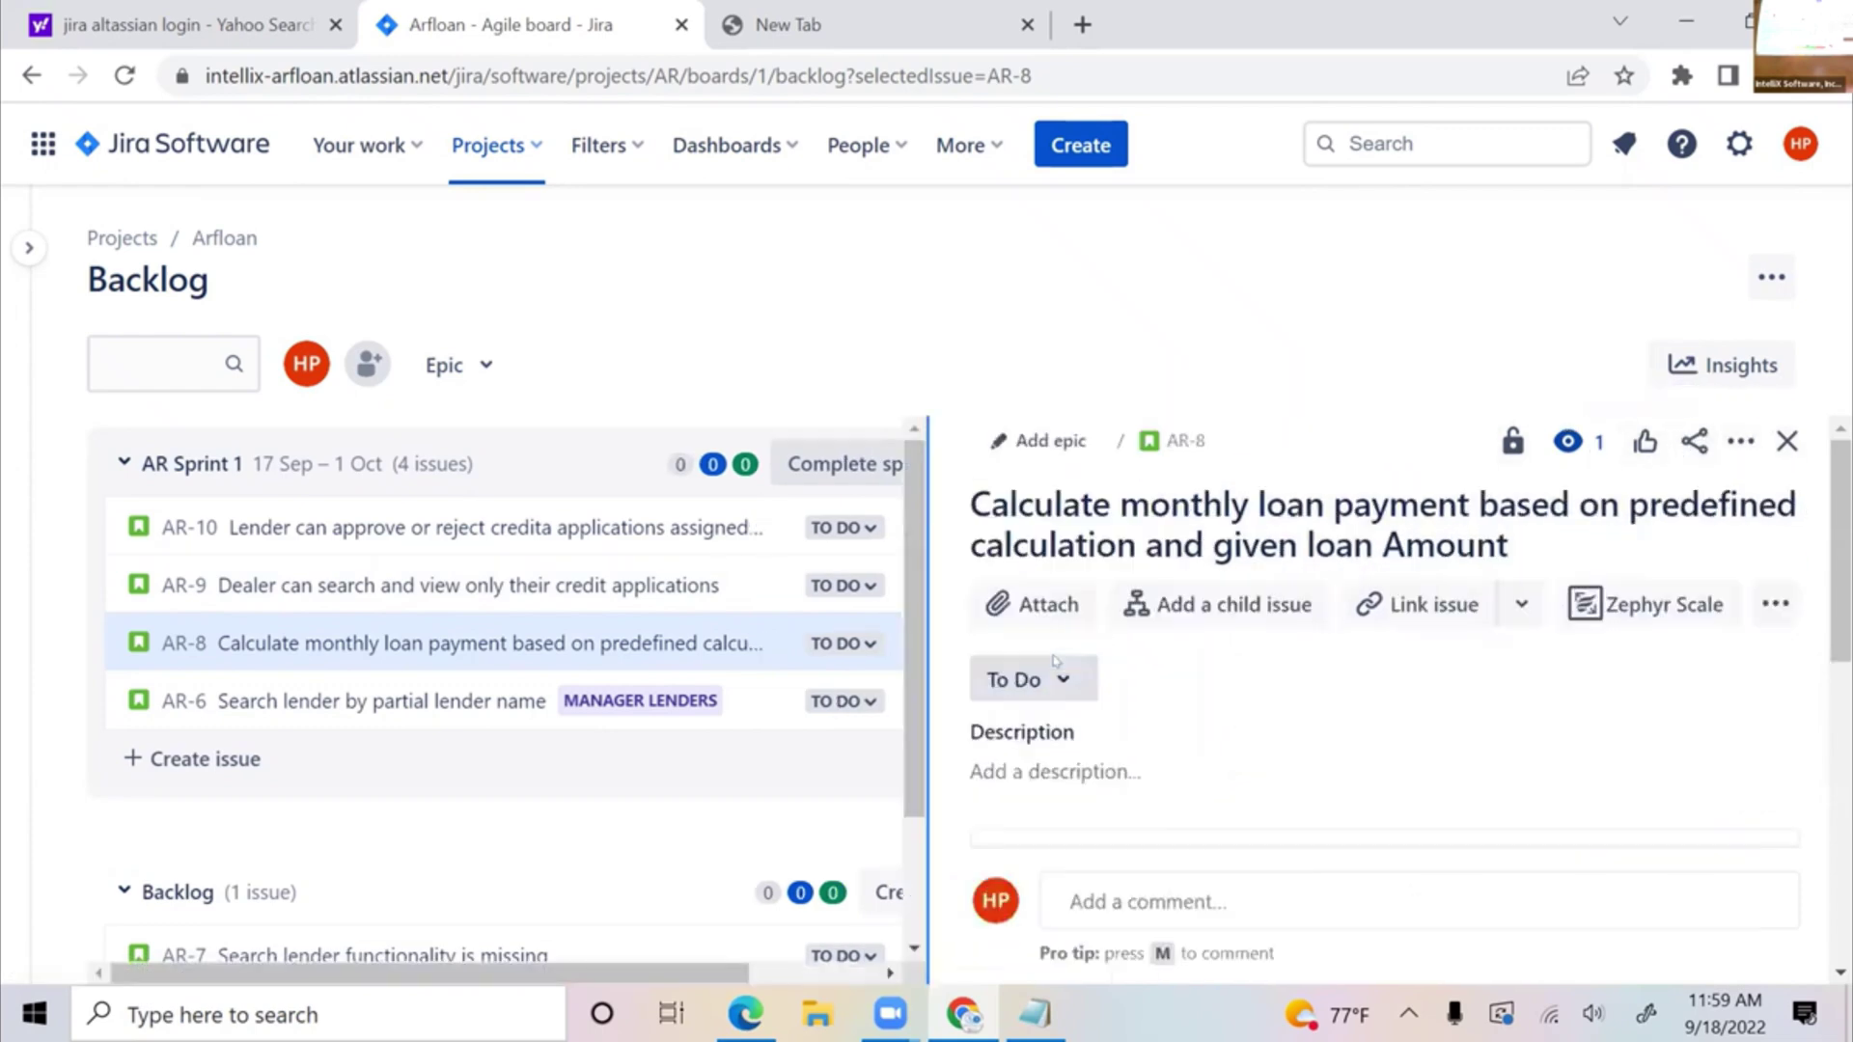
scroll(970, 693, down, 5)
scroll(1091, 564, up, 4)
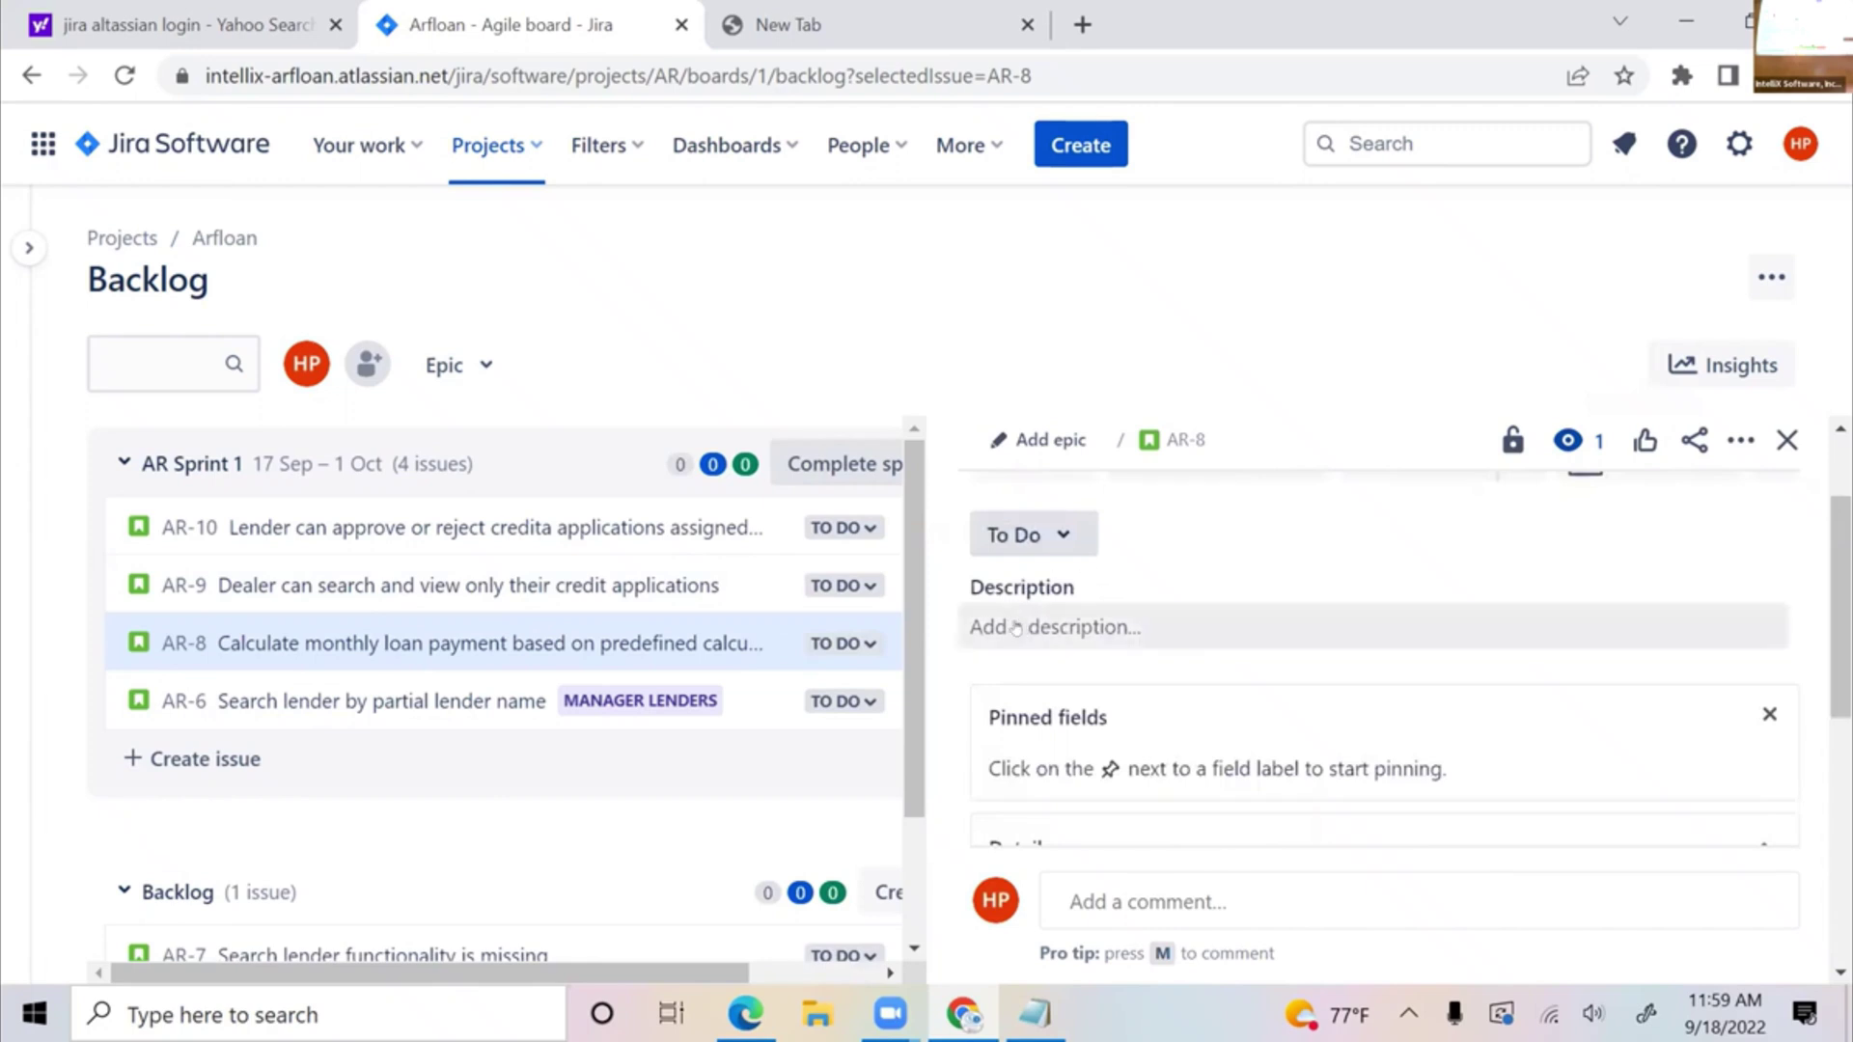
click(1016, 629)
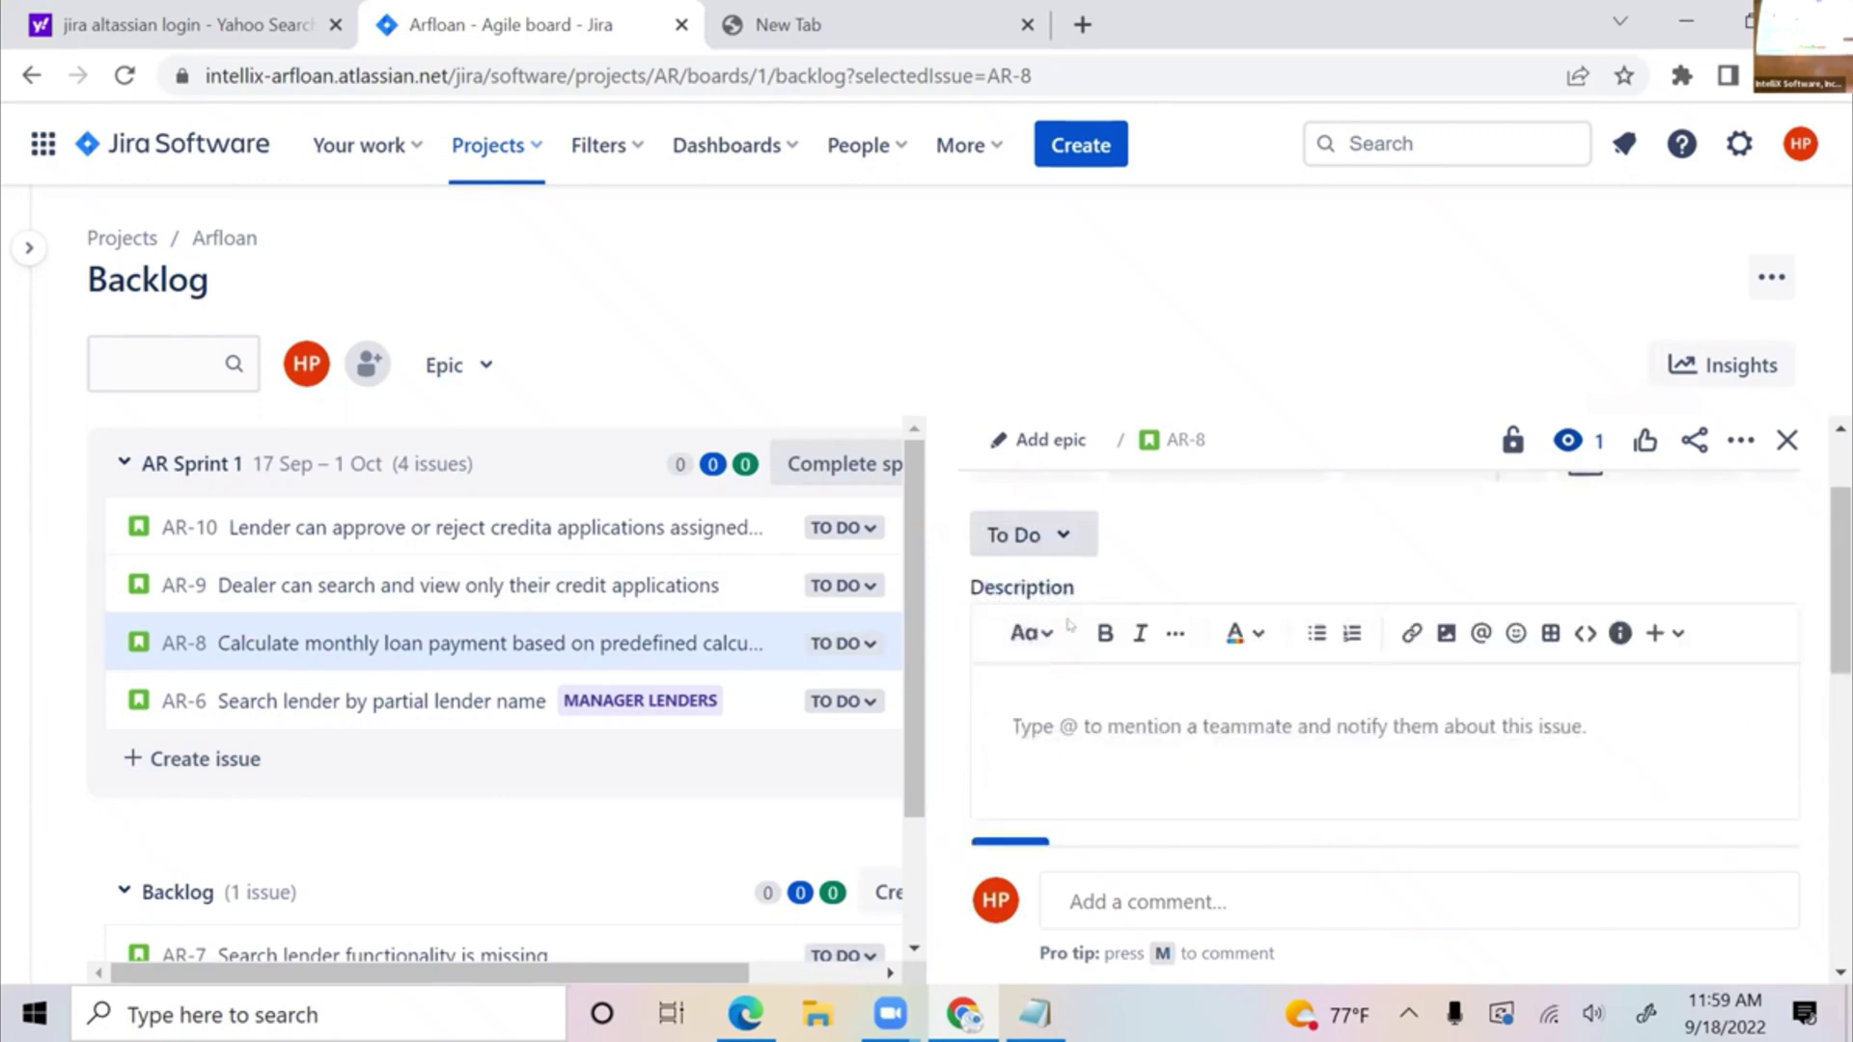
click(29, 248)
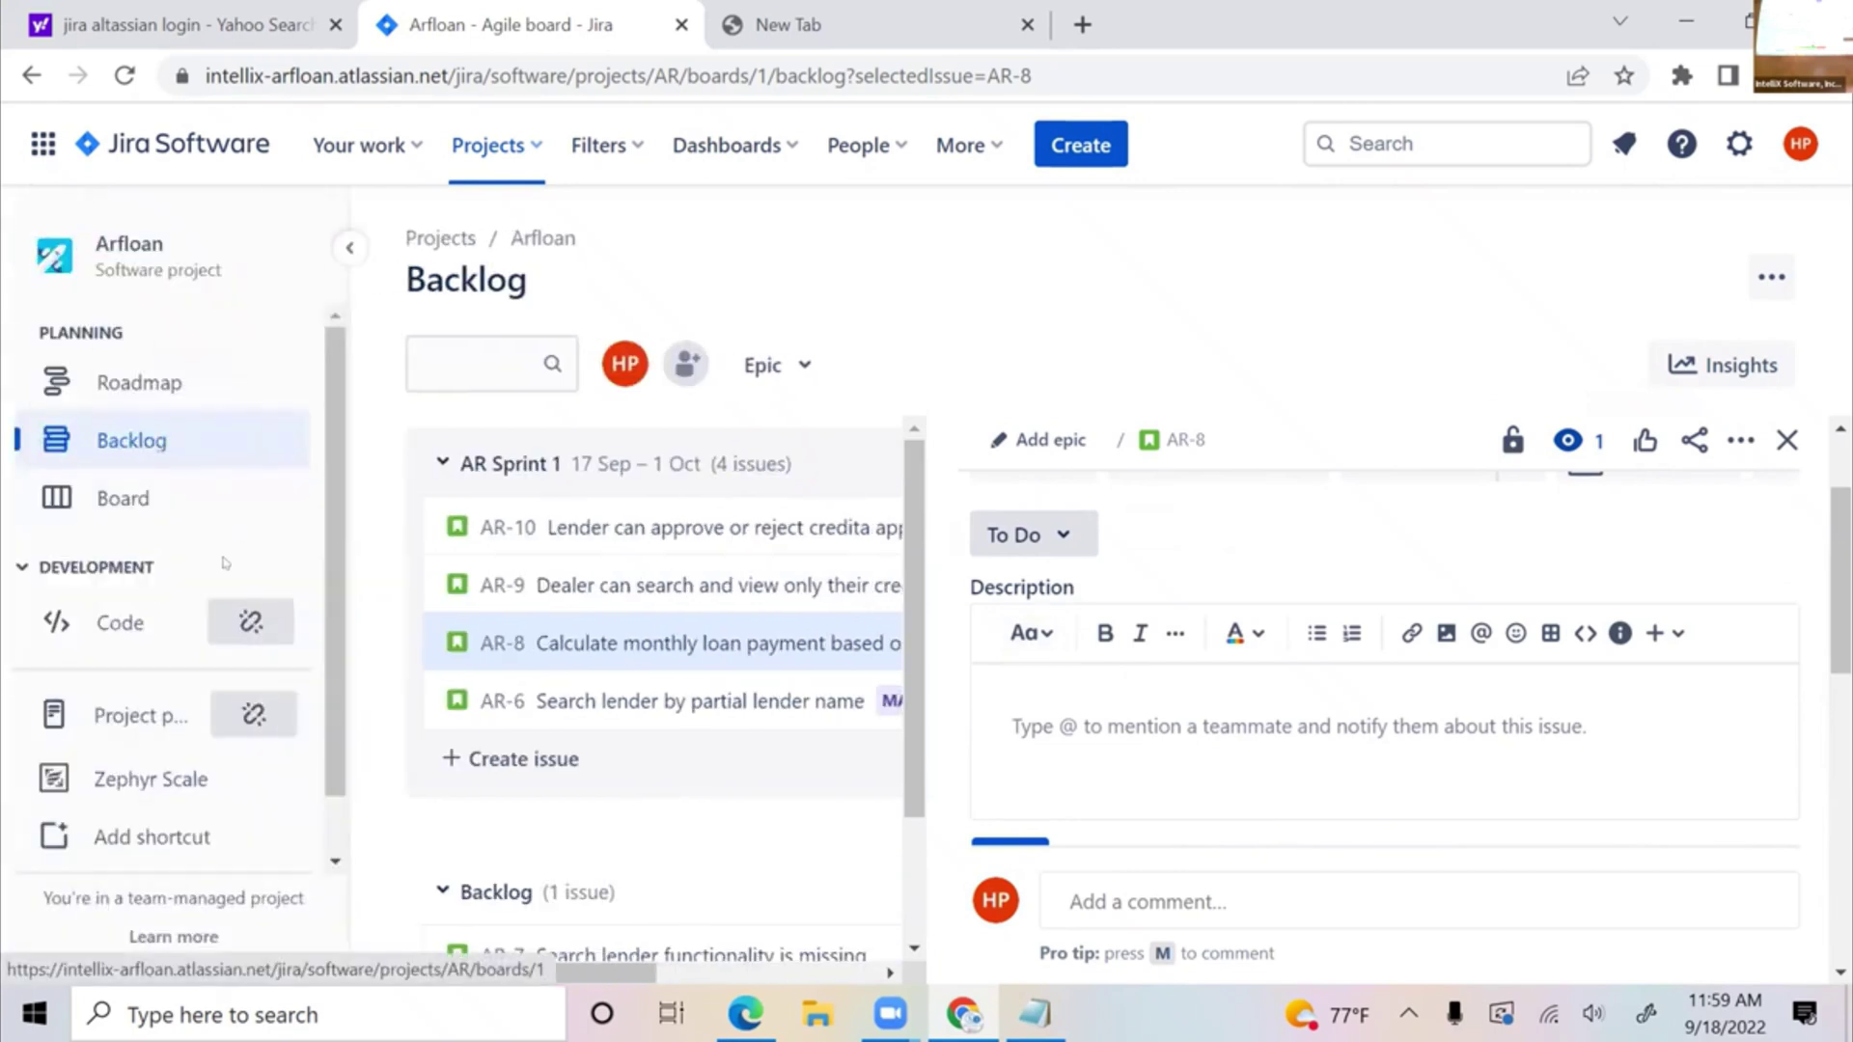
- Show the AR Sprint 1 board and open the AR-8 monthly loan payment story's details
click(106, 509)
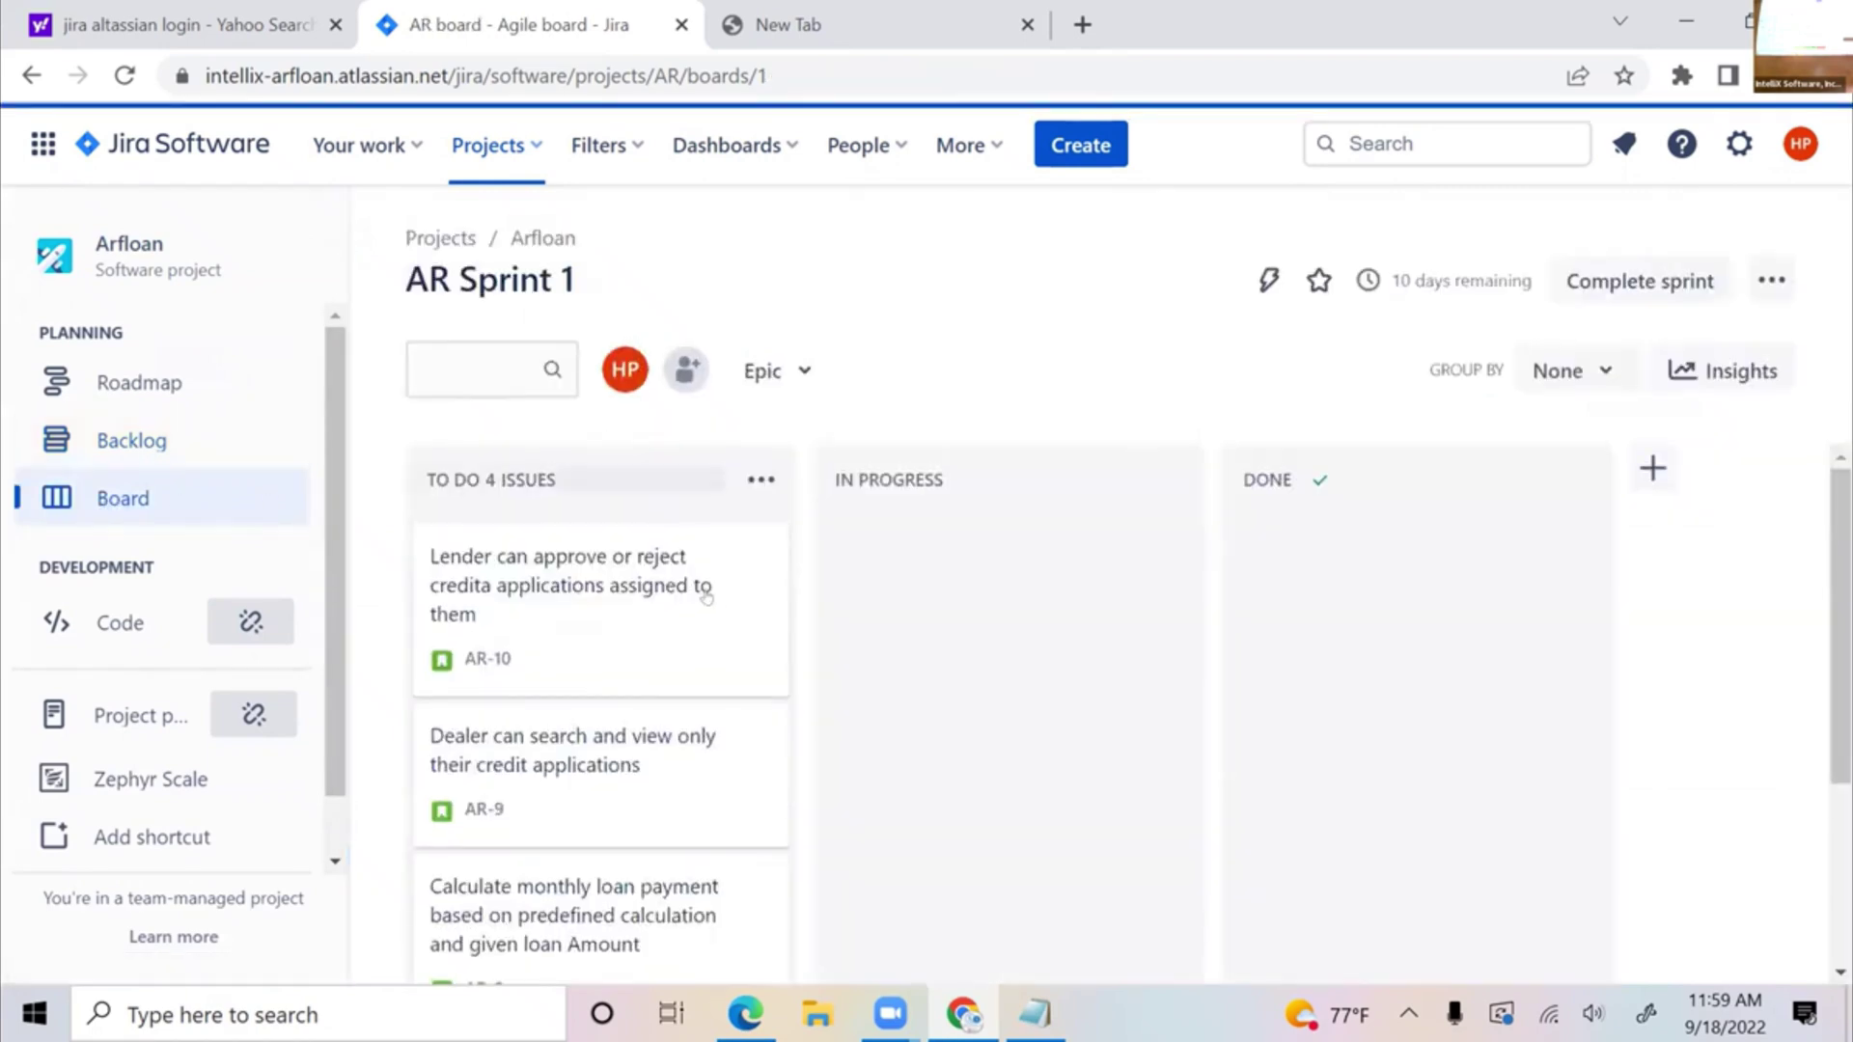
scroll(530, 796, down, 3)
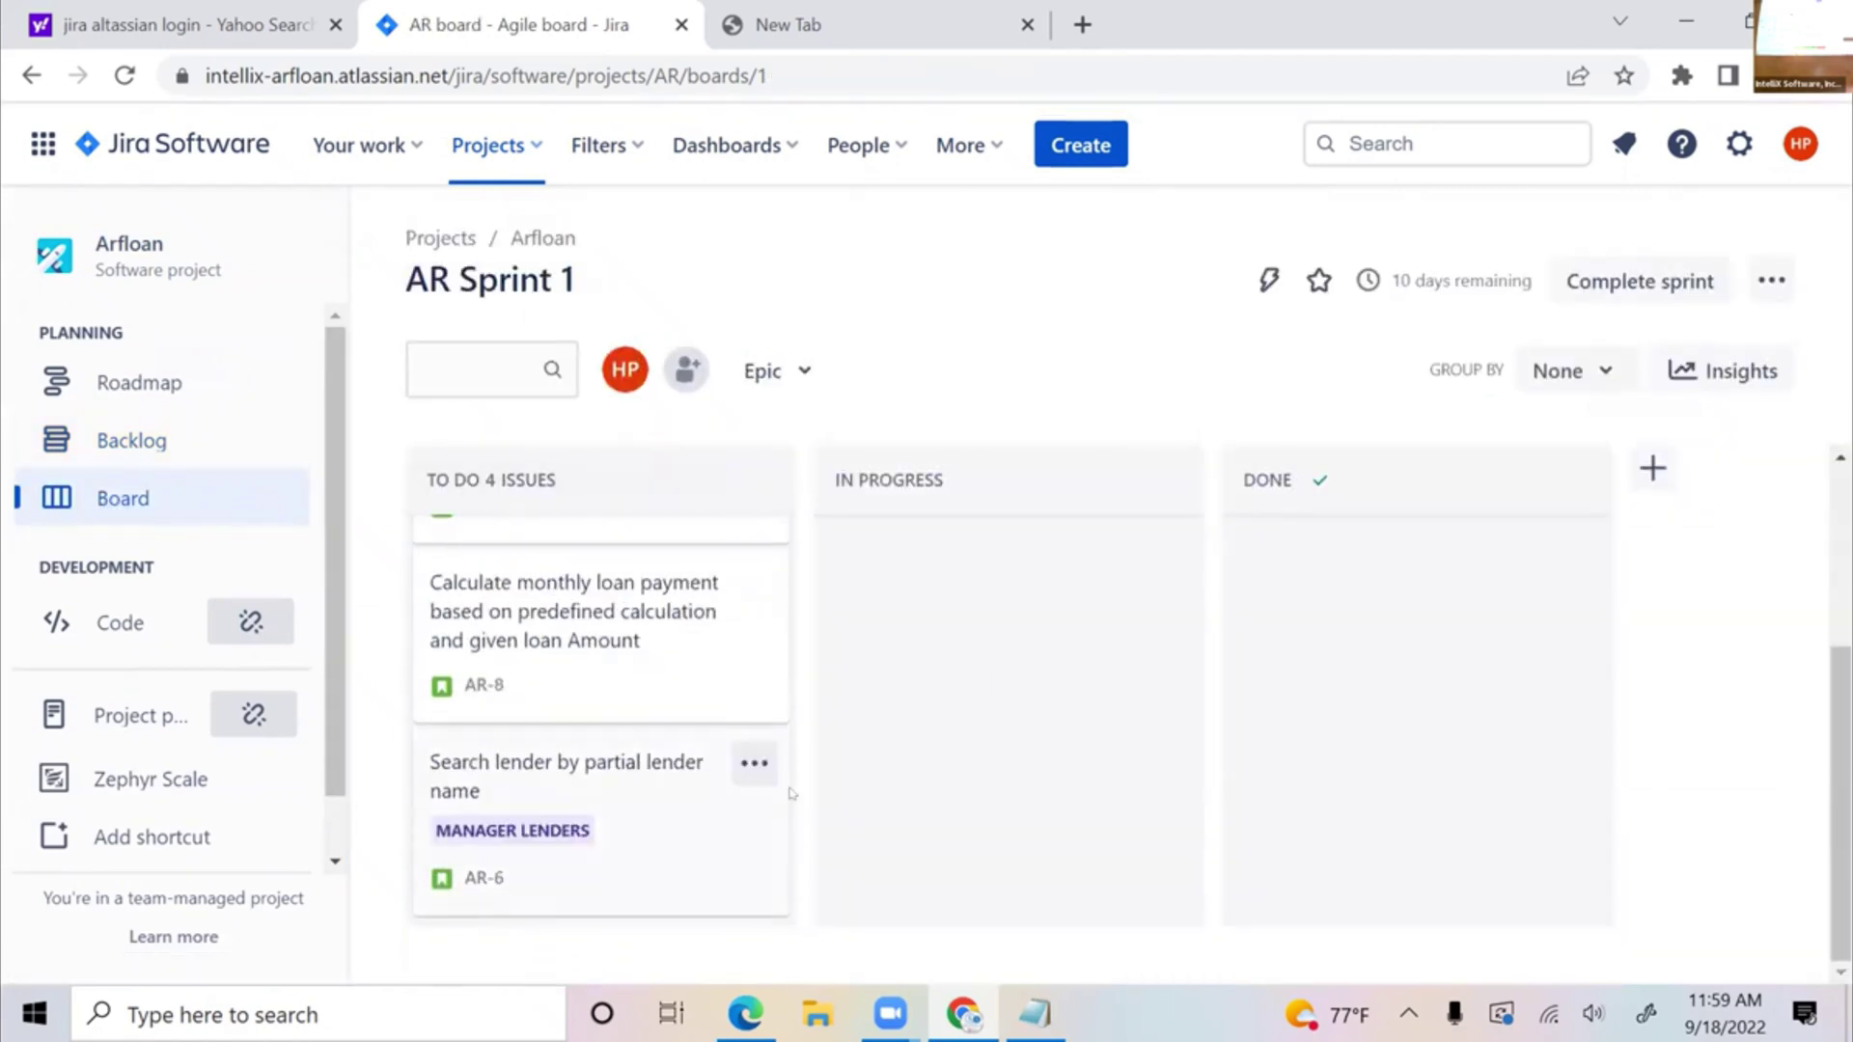
scroll(529, 786, up, 3)
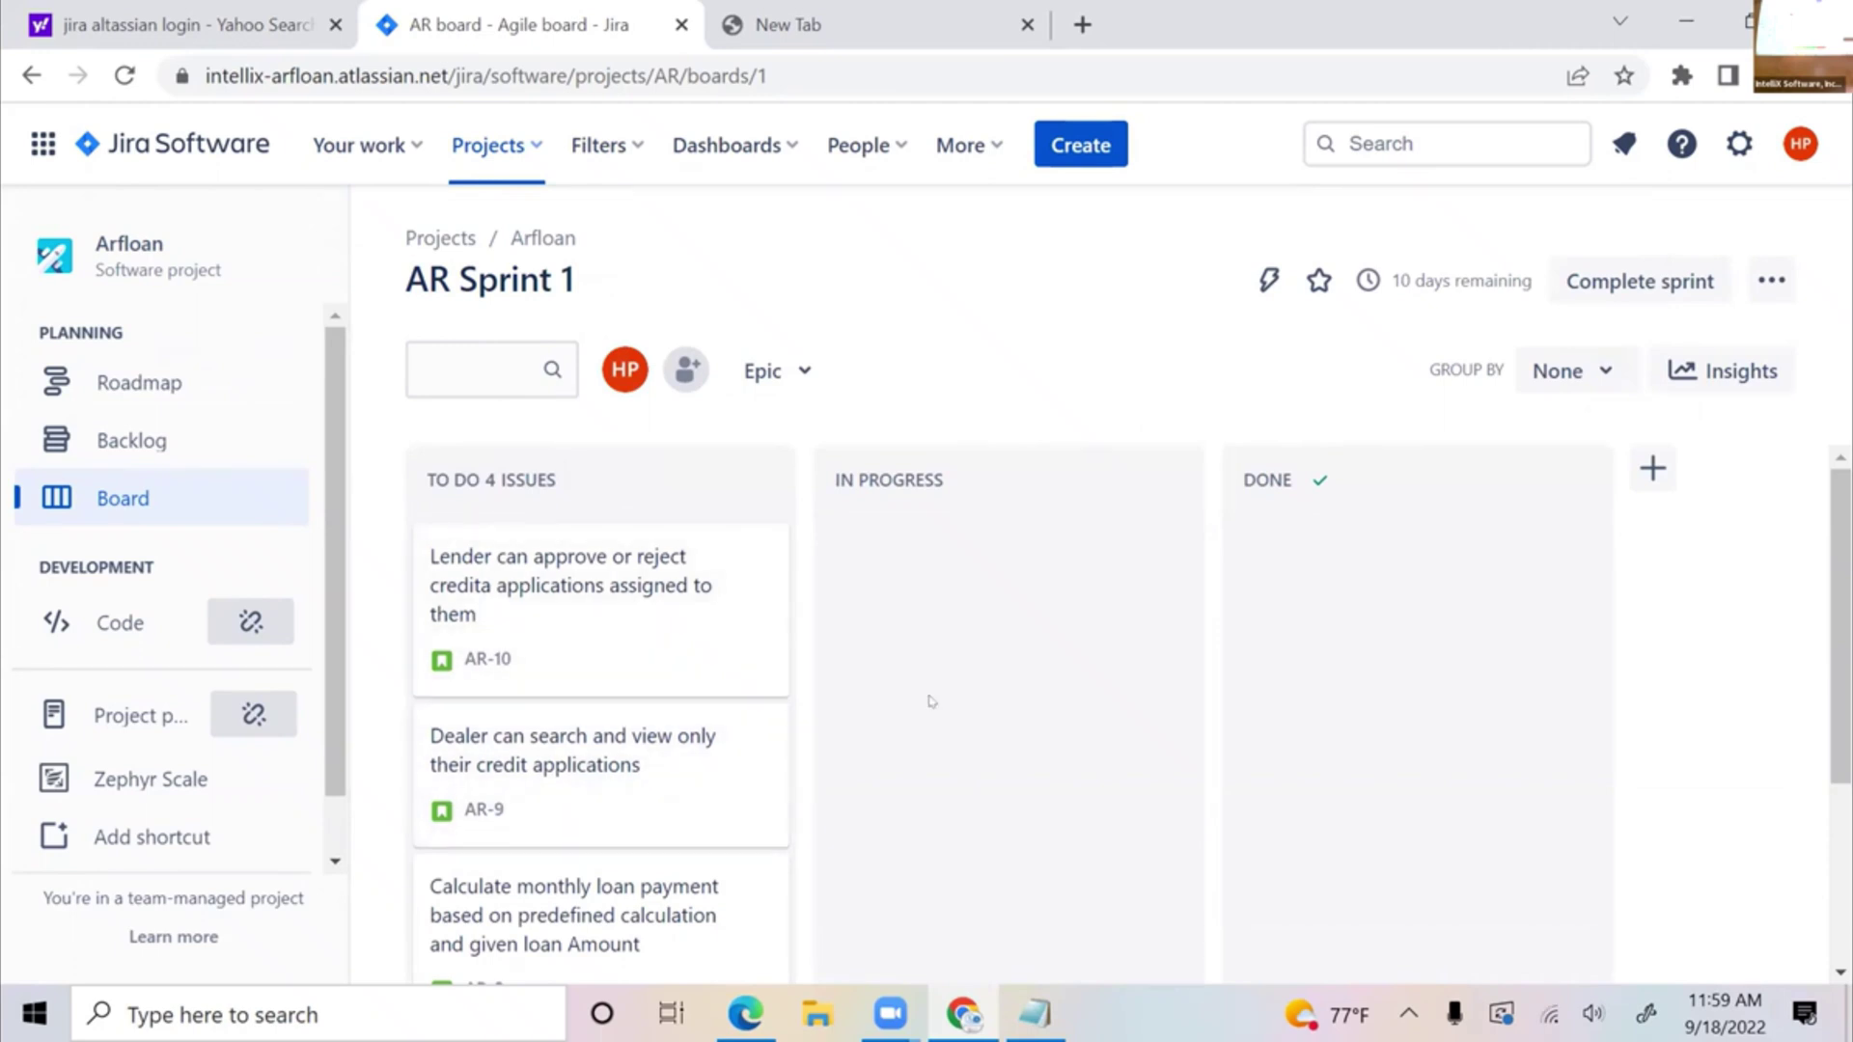
scroll(907, 733, down, 3)
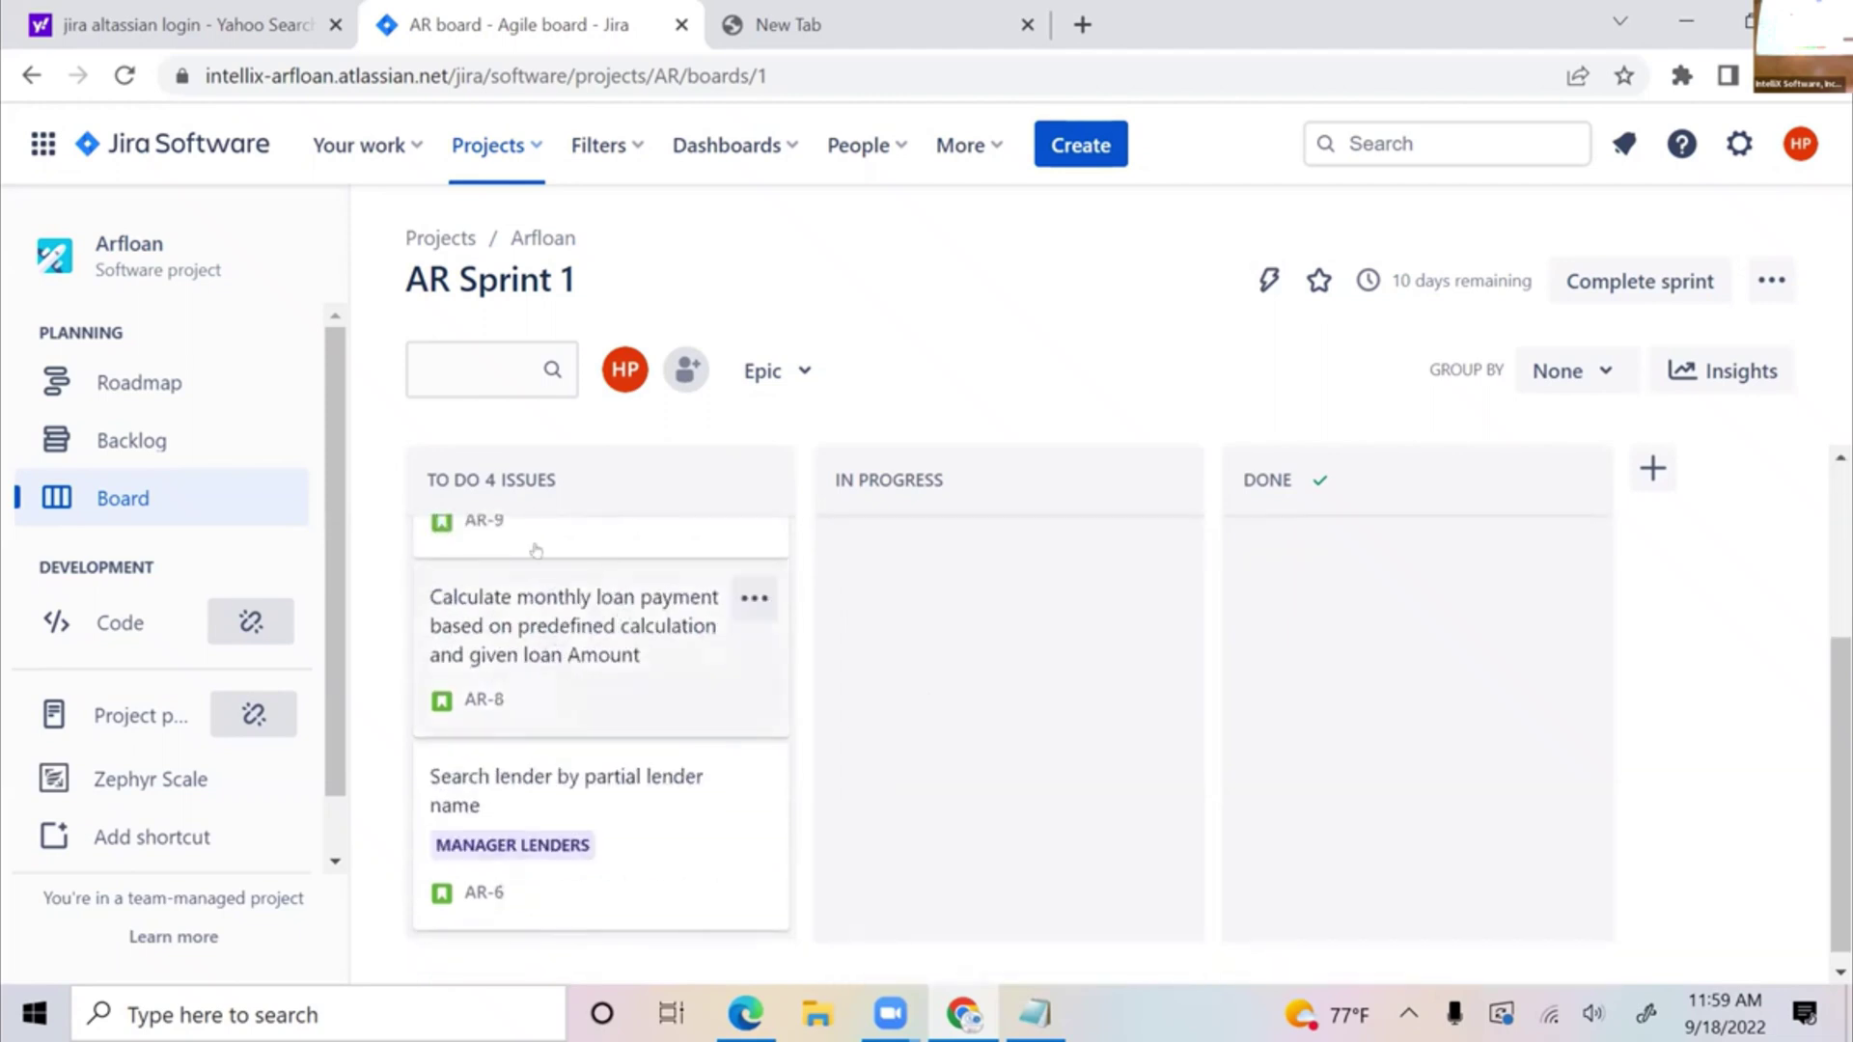
click(564, 628)
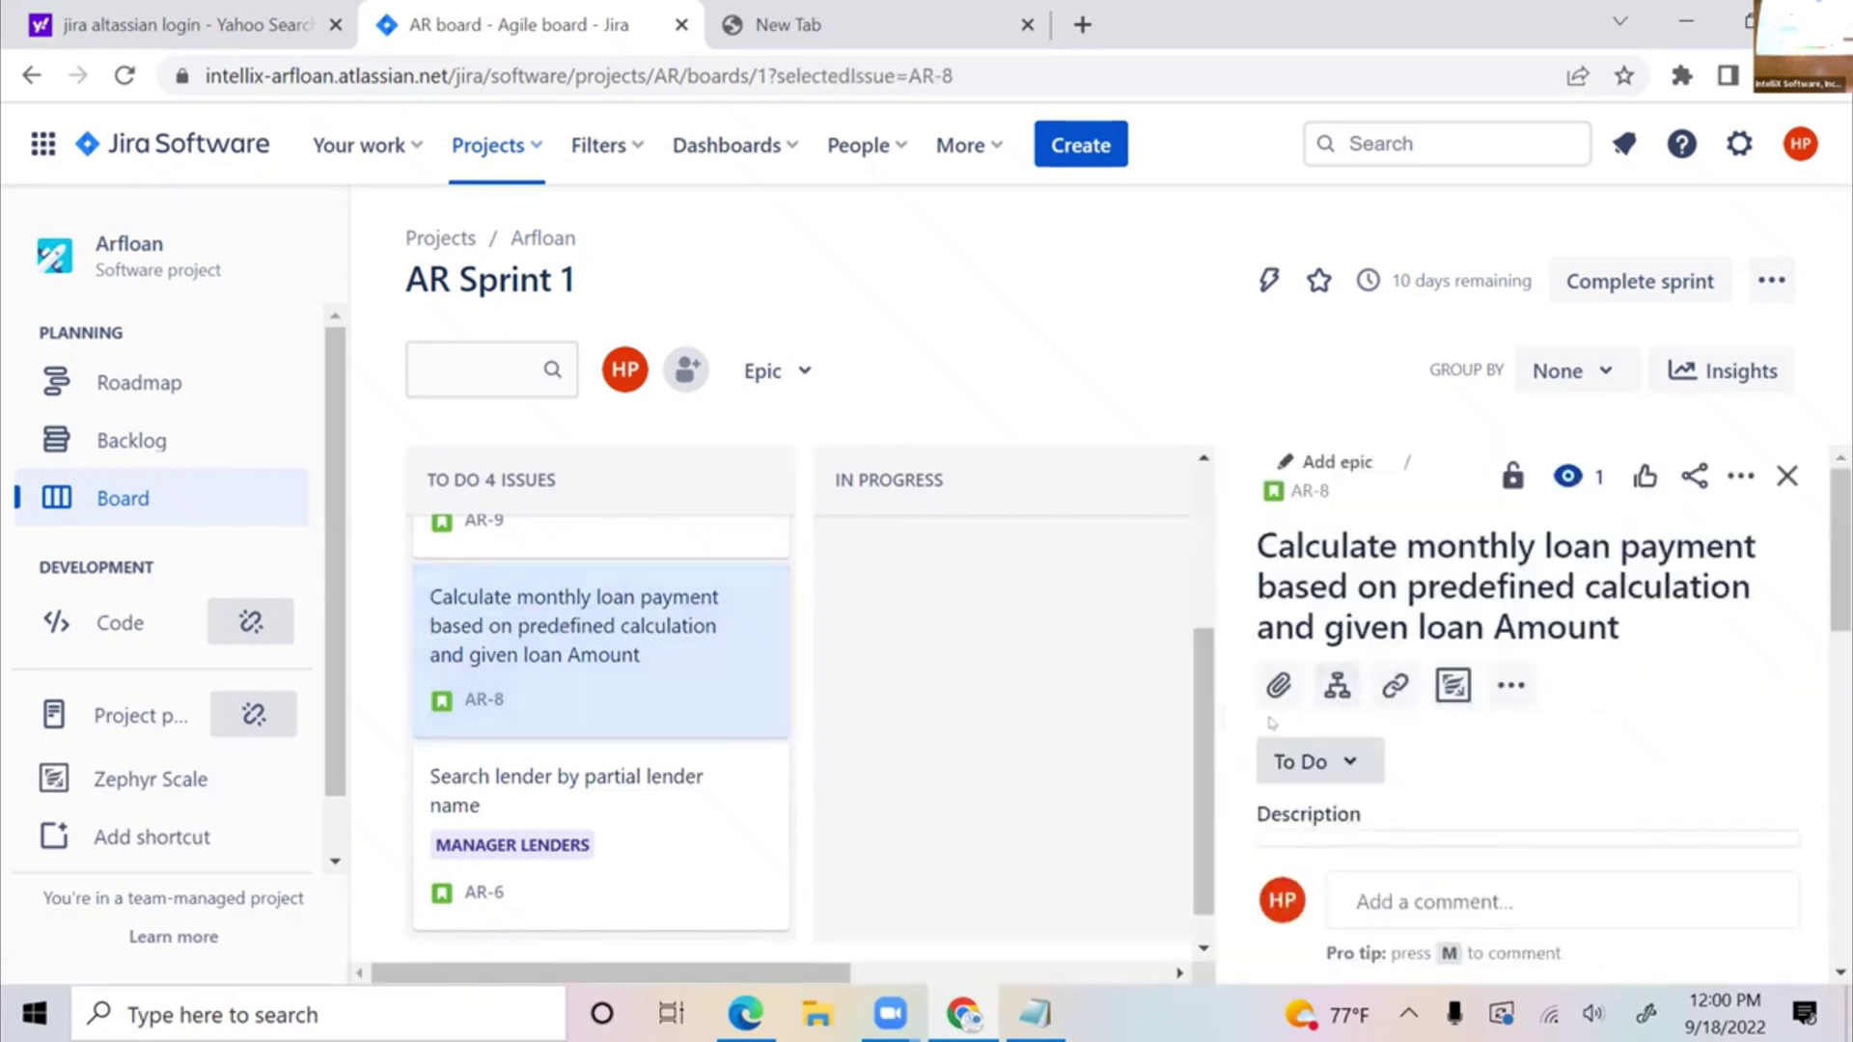
- Widen the AR-8 details panel and check its ••• apps menu
drag(1224, 691, 813, 674)
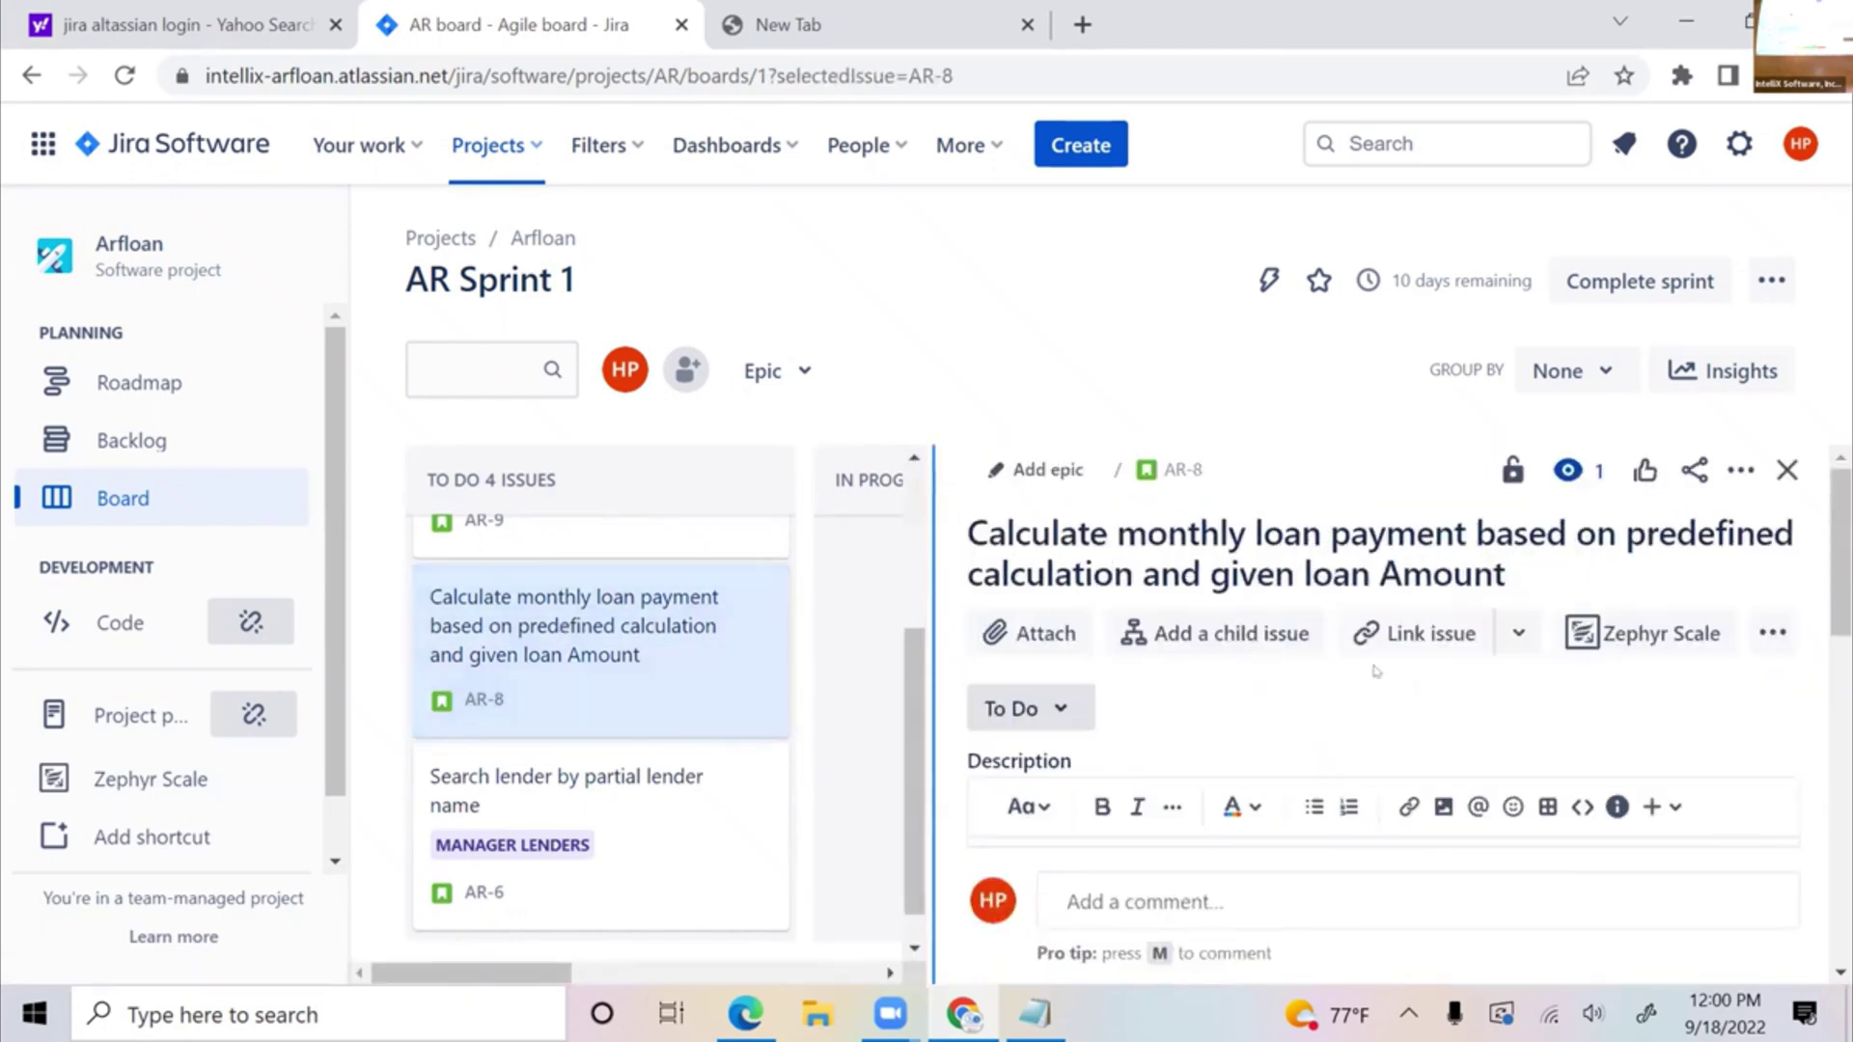
scroll(1115, 733, down, 4)
scroll(1115, 734, up, 4)
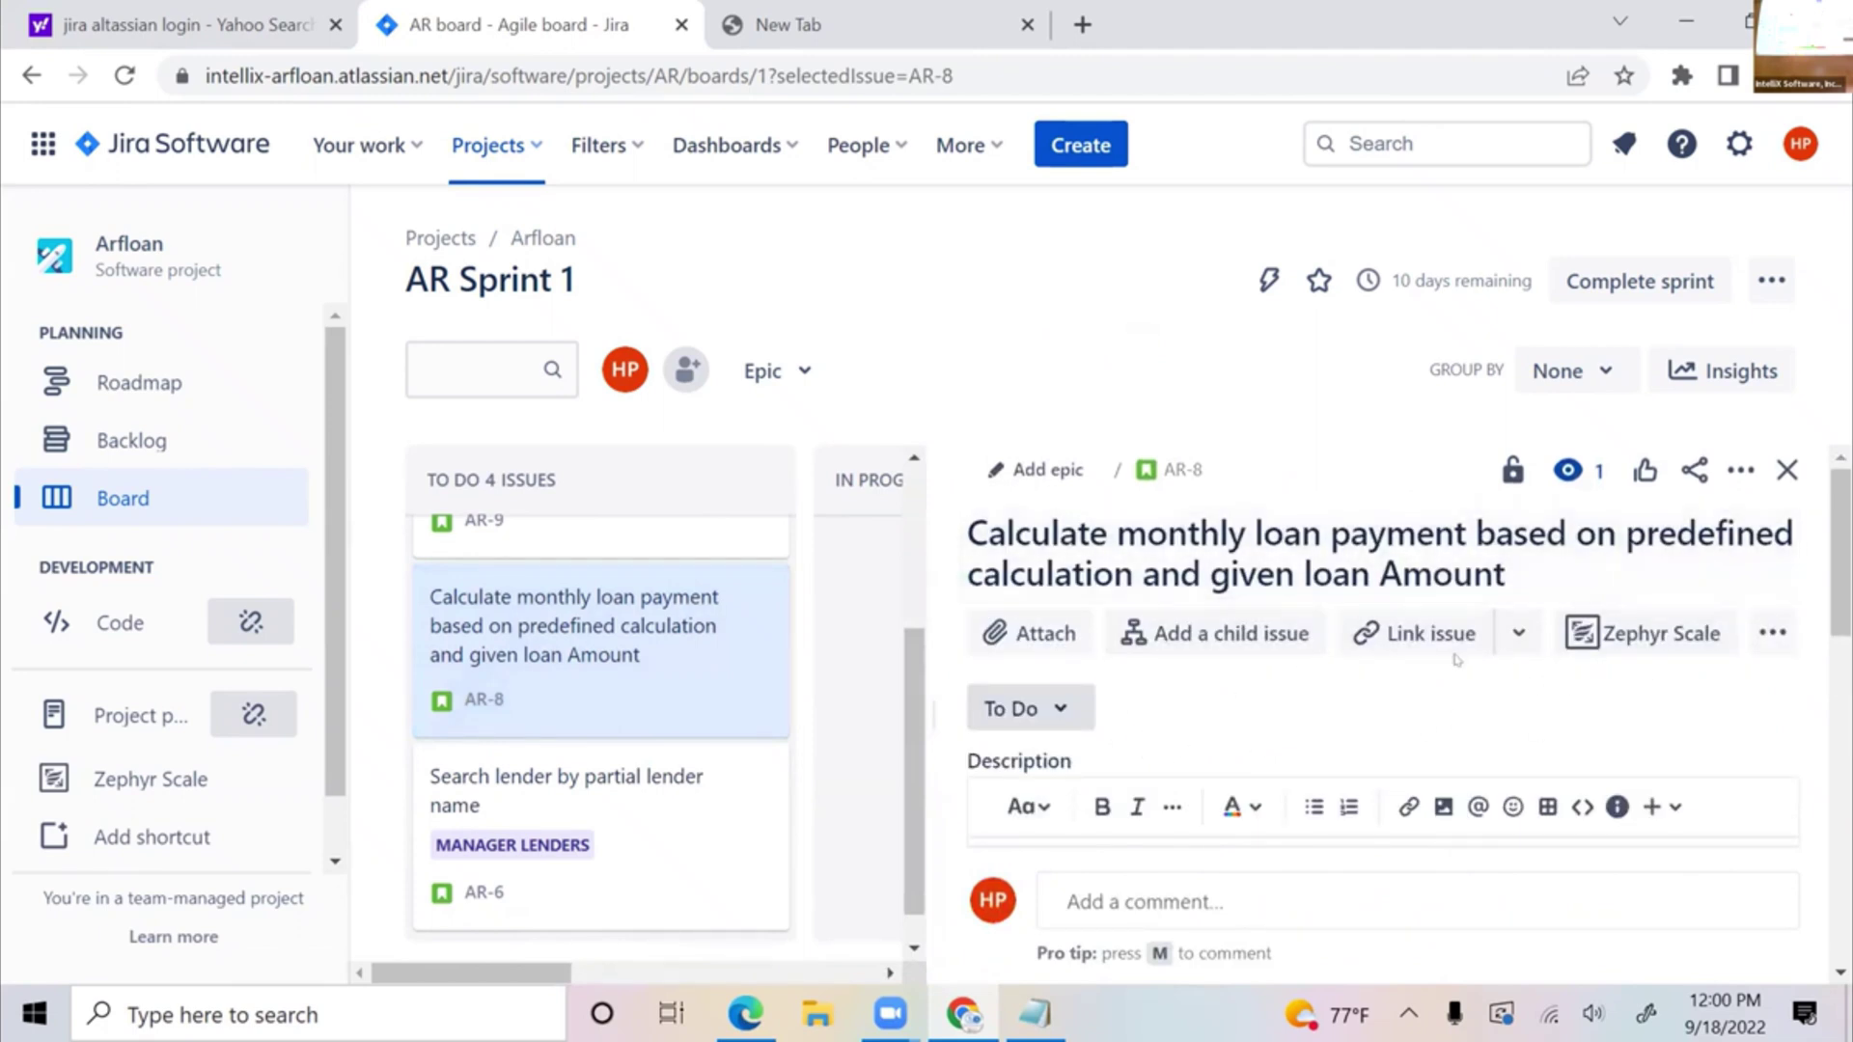
click(1776, 633)
scroll(1441, 716, down, 6)
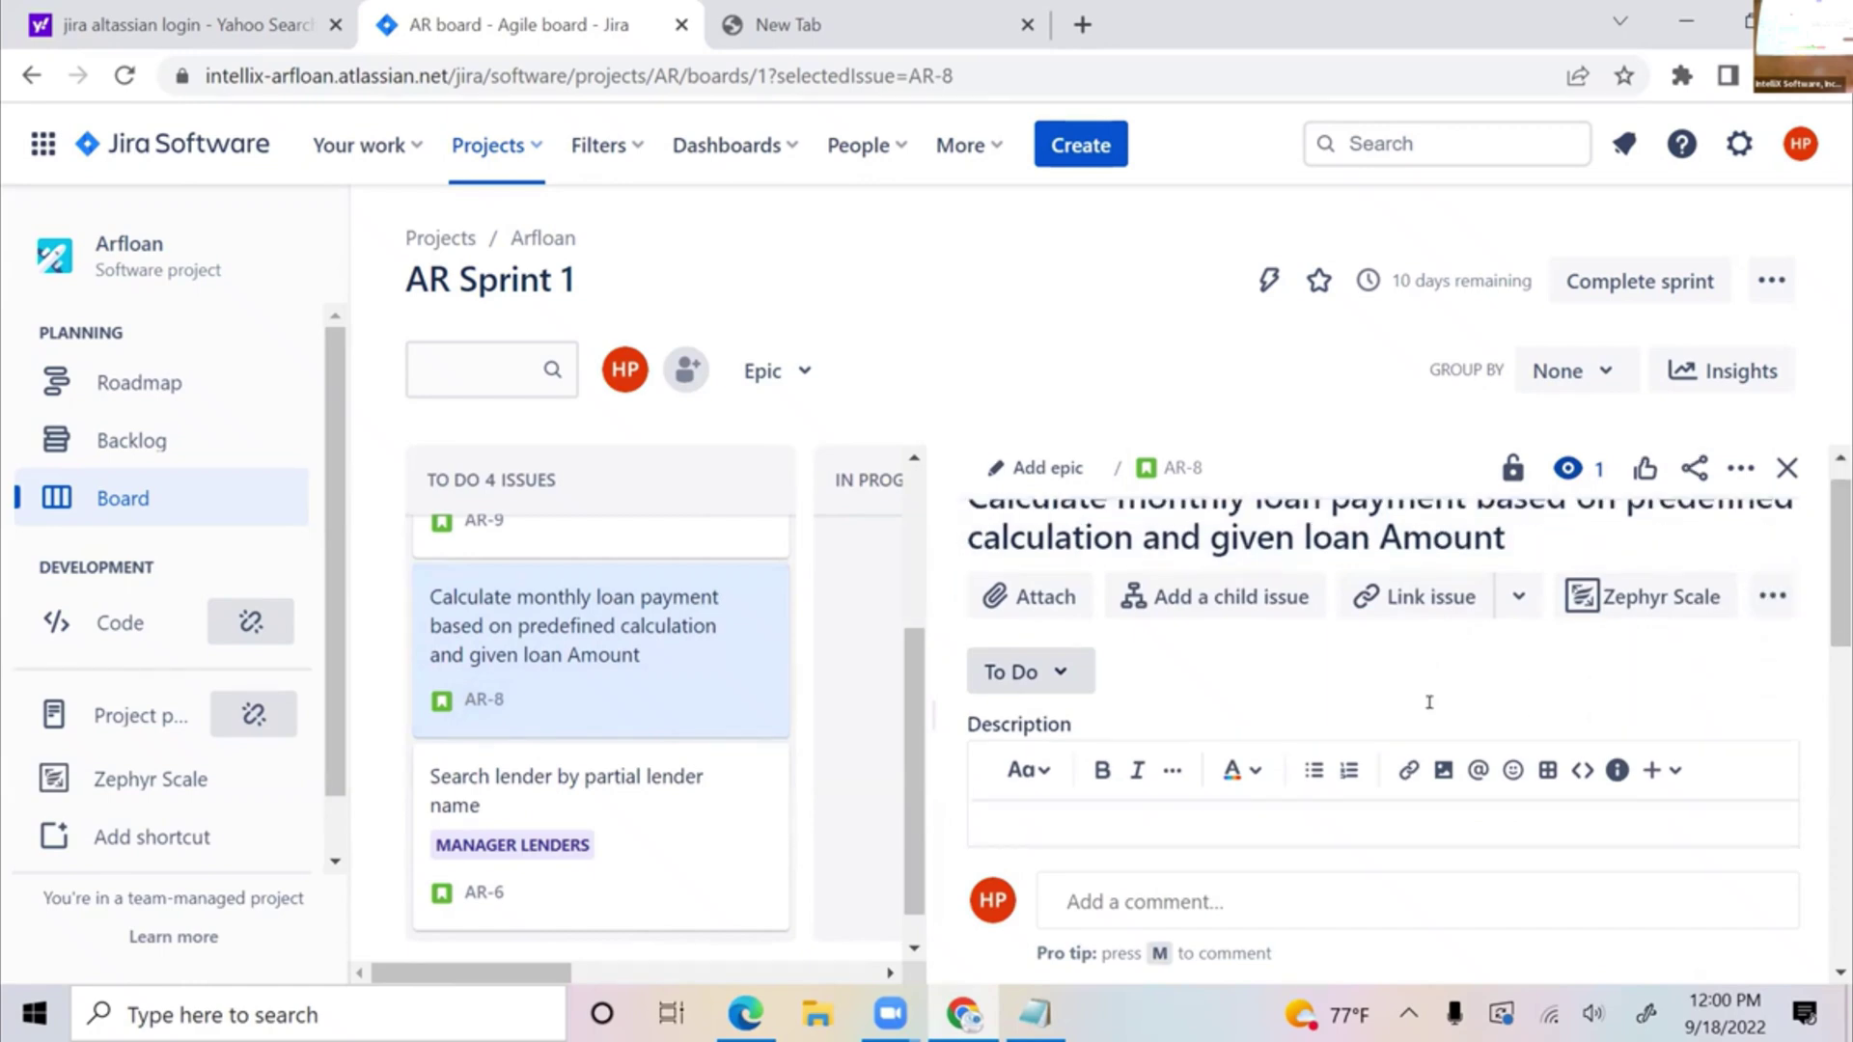
scroll(1438, 719, up, 6)
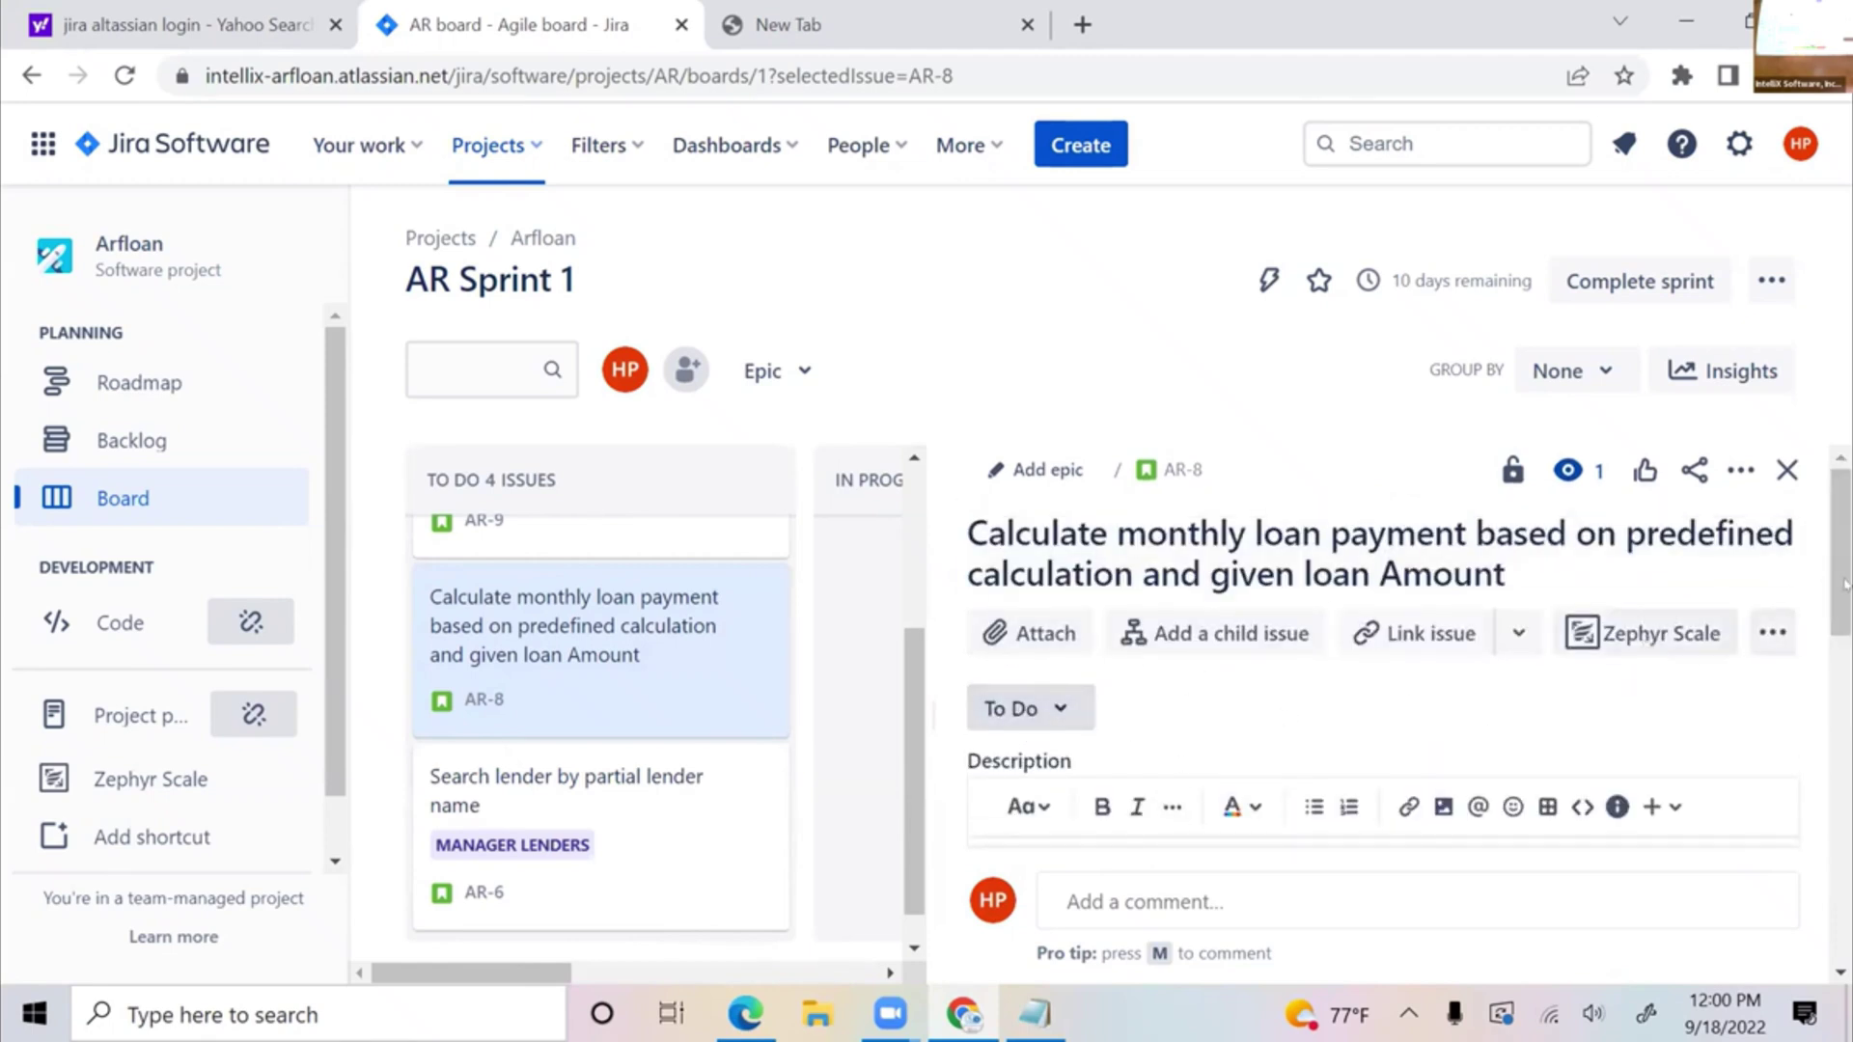
- Check AR-8's To Do status choices without changing the status
drag(1841, 579, 1842, 886)
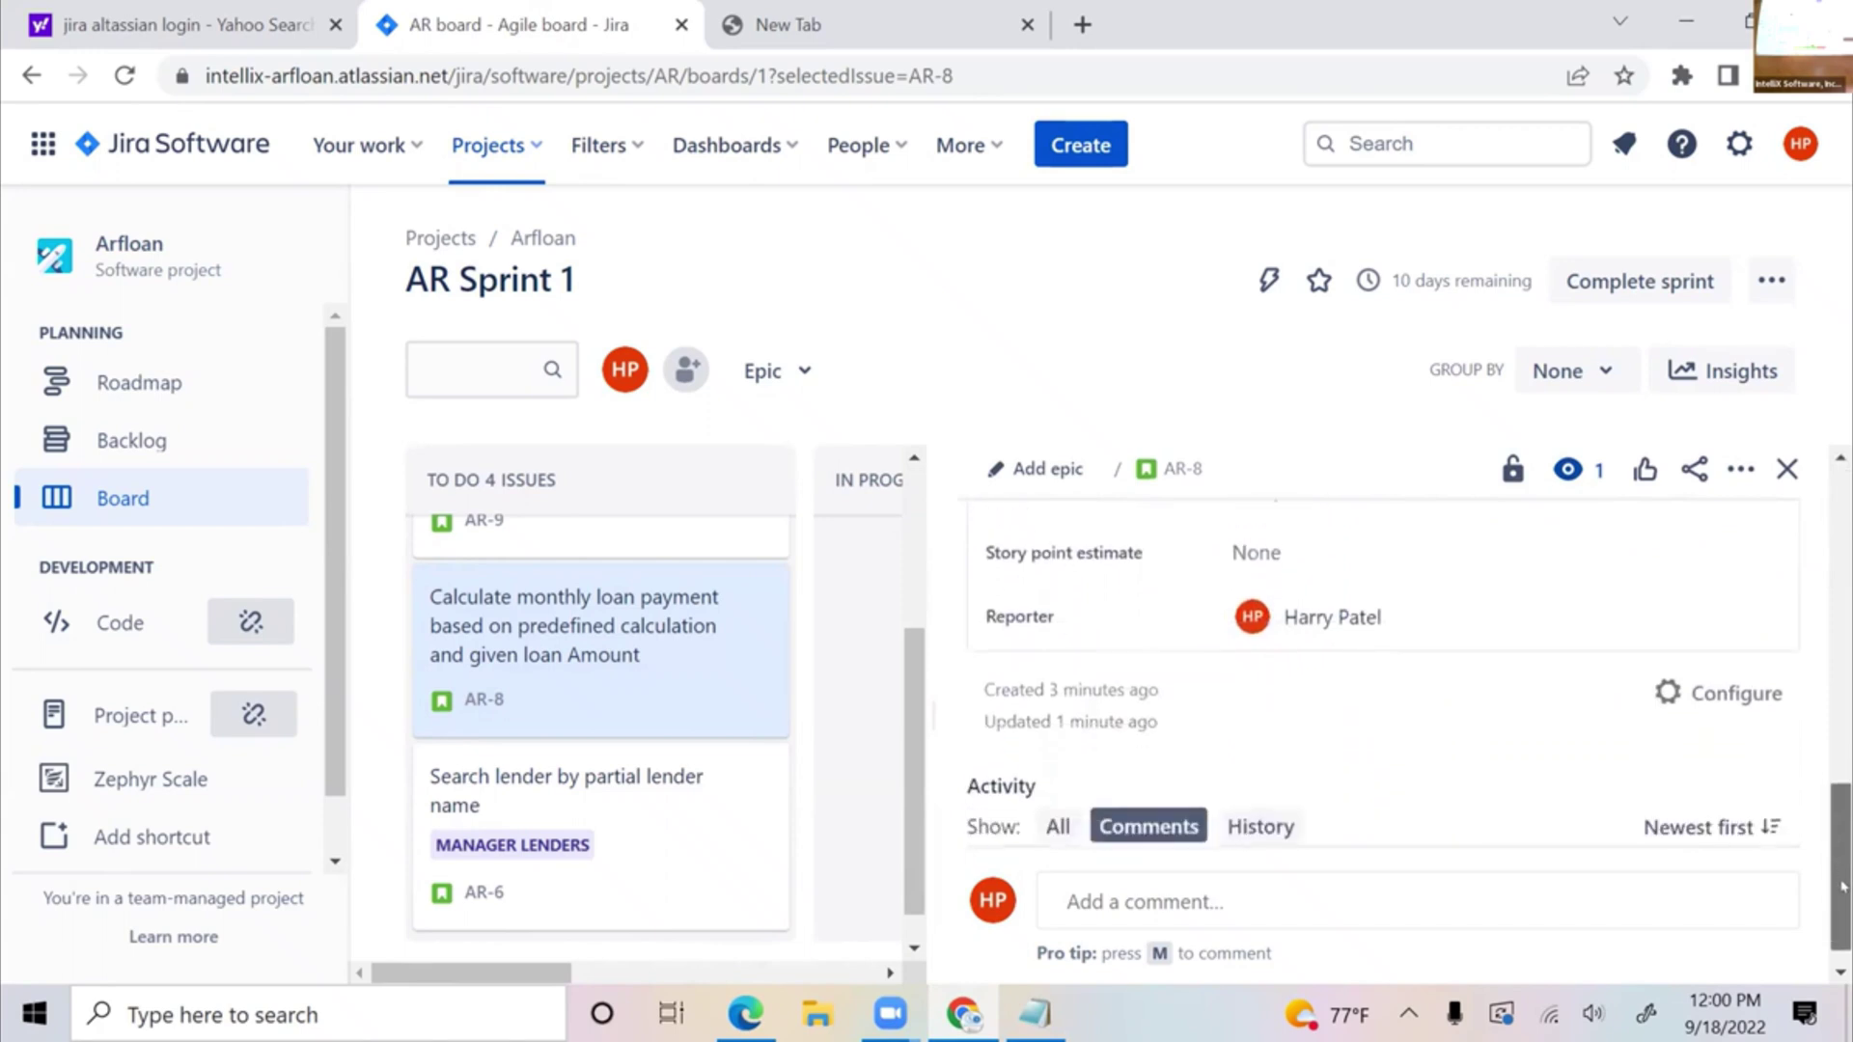
scroll(965, 688, up, 8)
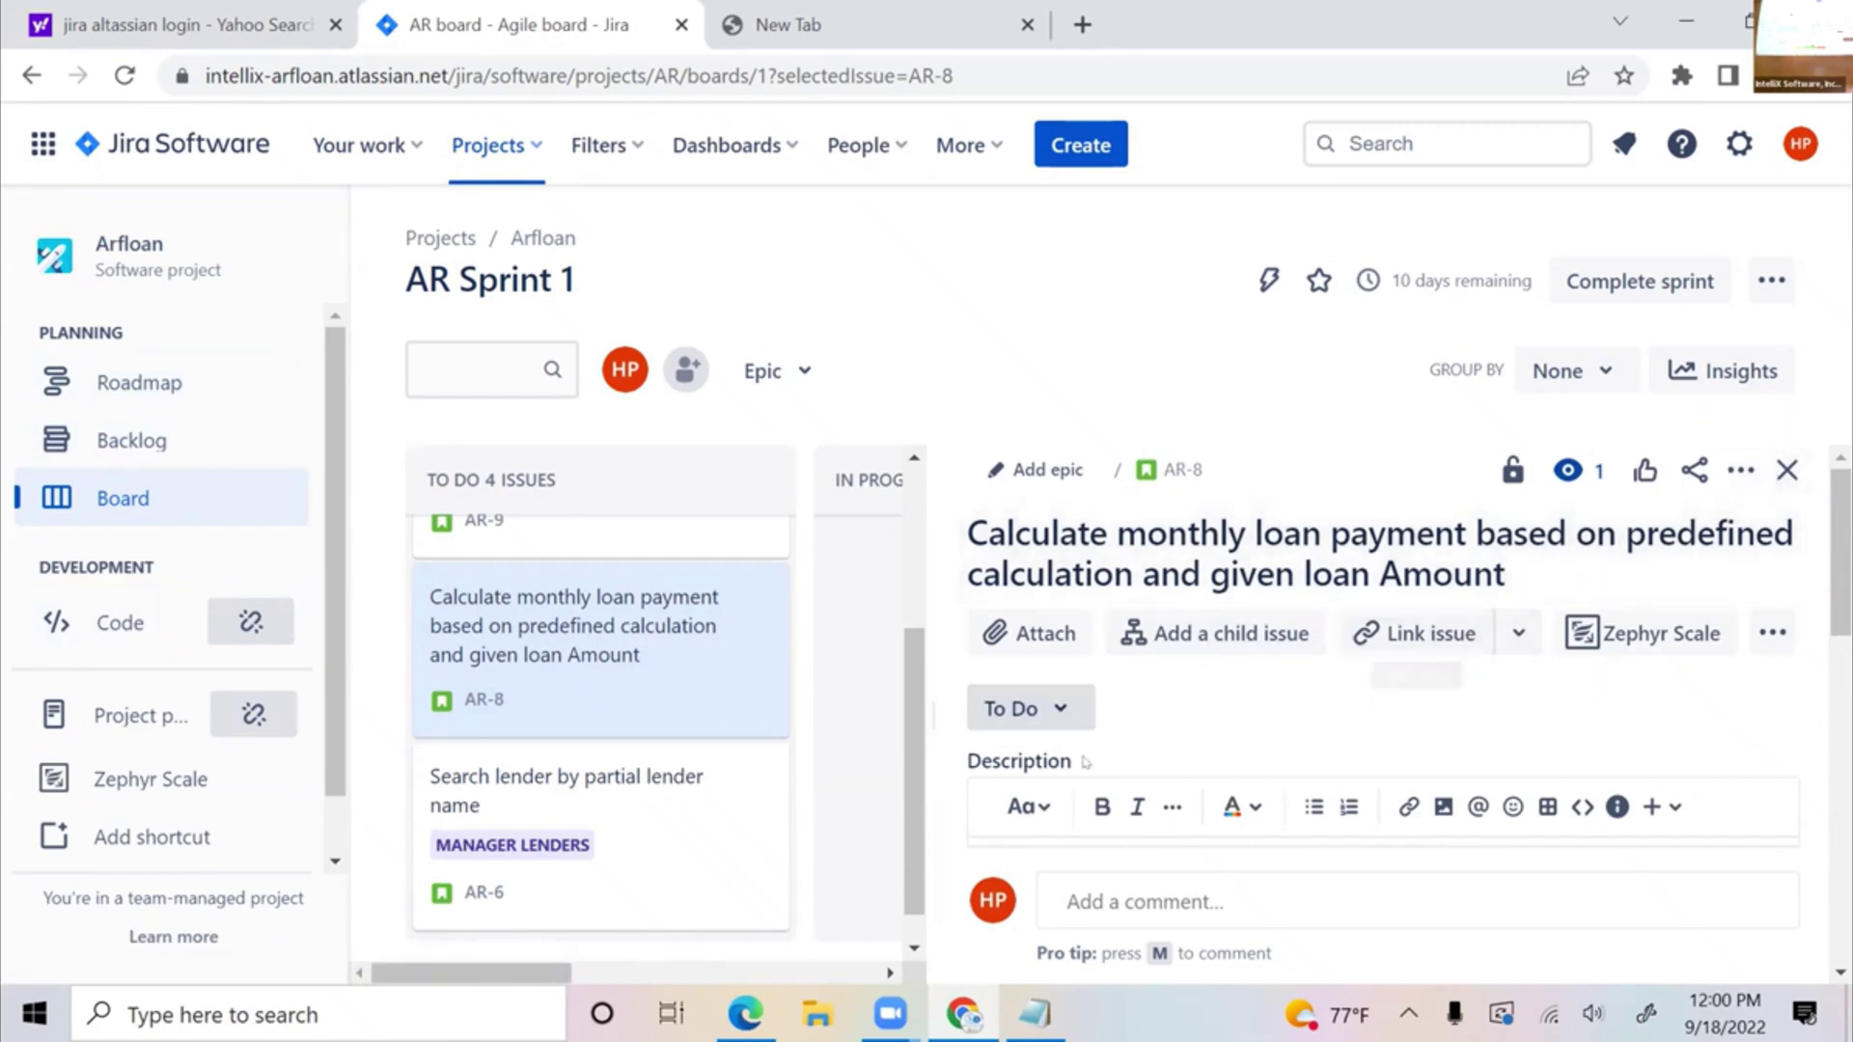
click(1059, 712)
click(1138, 700)
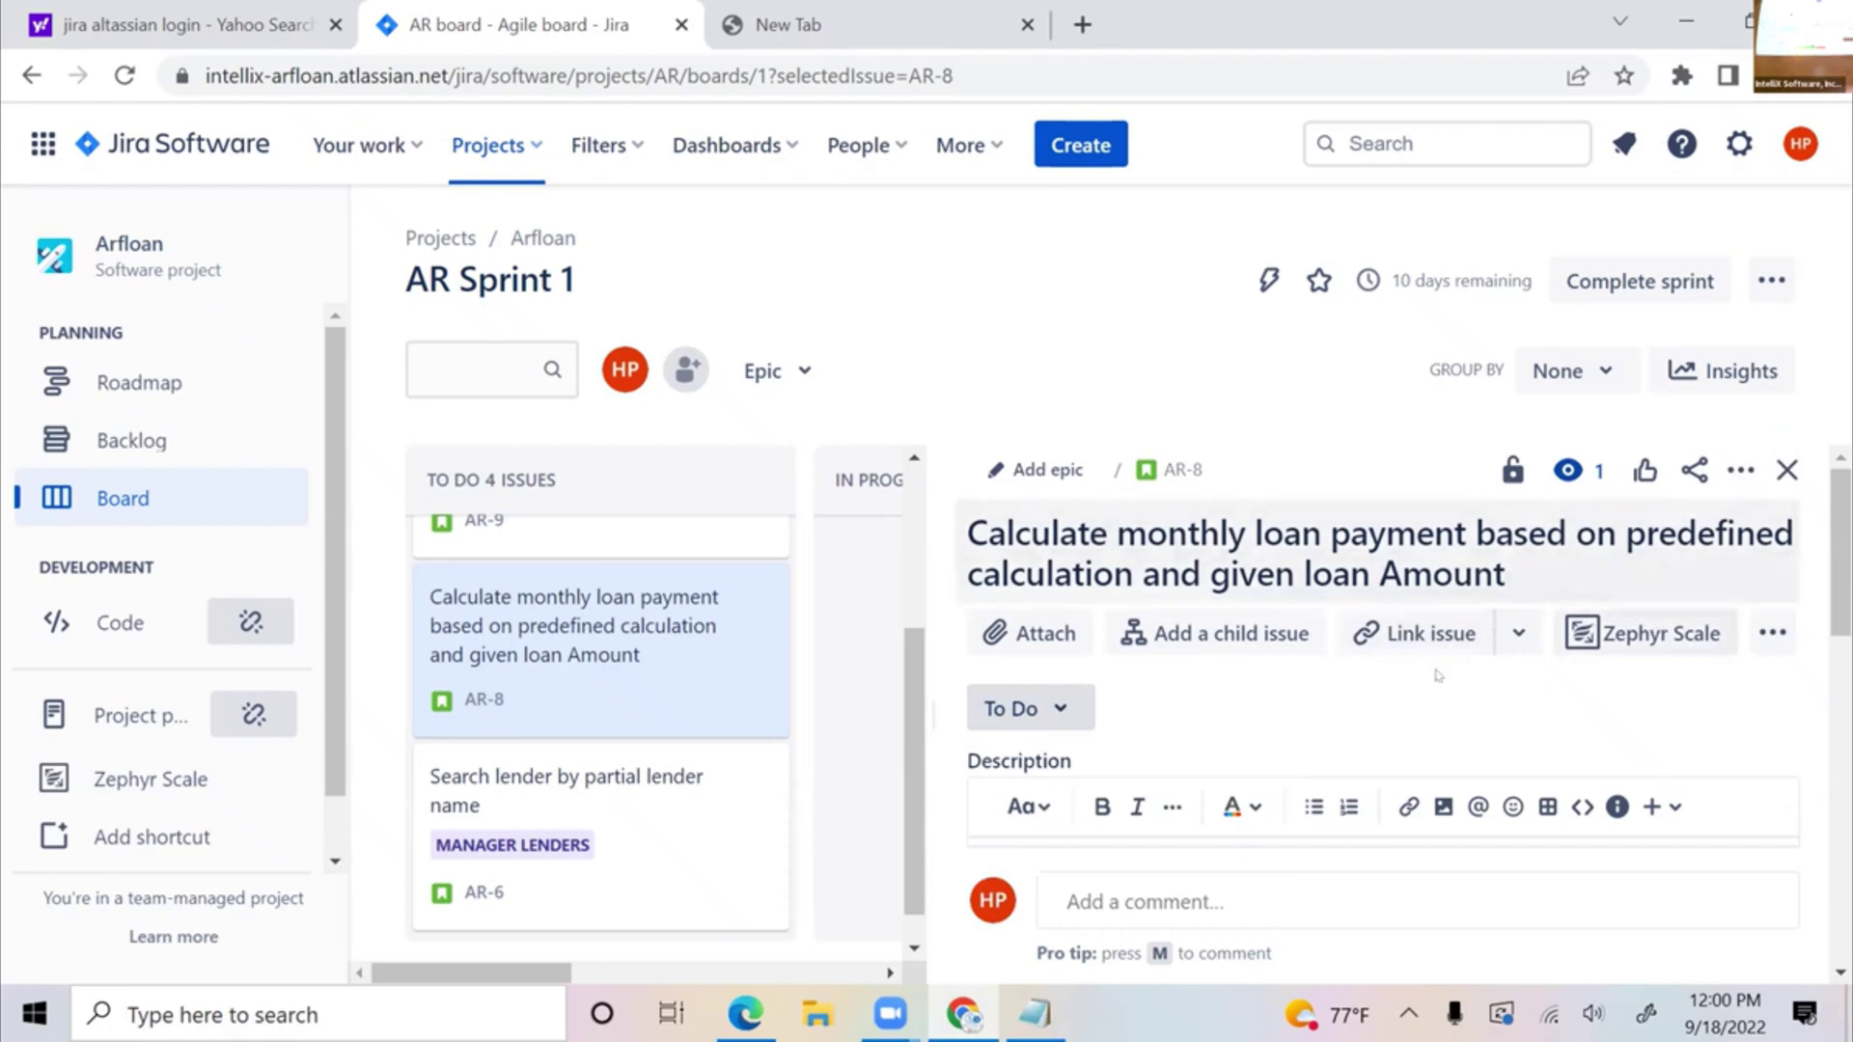
scroll(212, 704, down, 1)
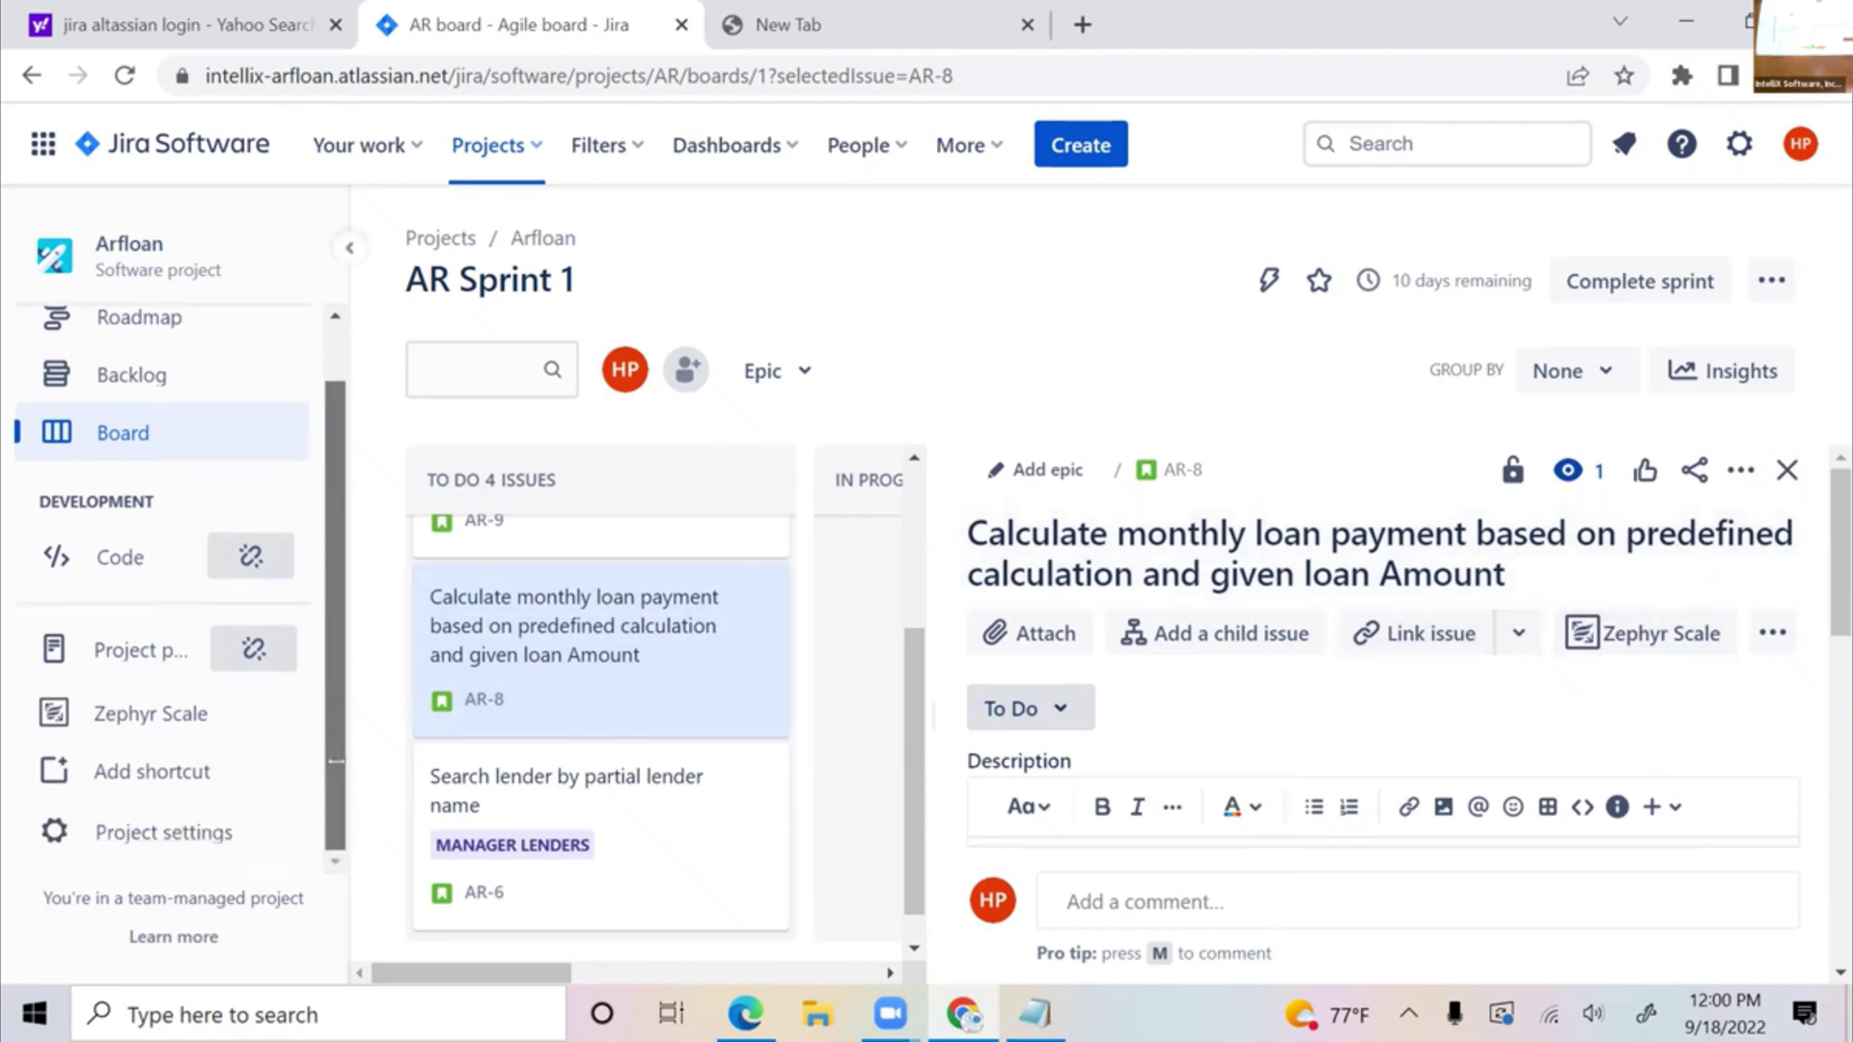
- Visit the Zephyr Scale test case page, decline notifications, and return to the AR Sprint 1 board
click(166, 702)
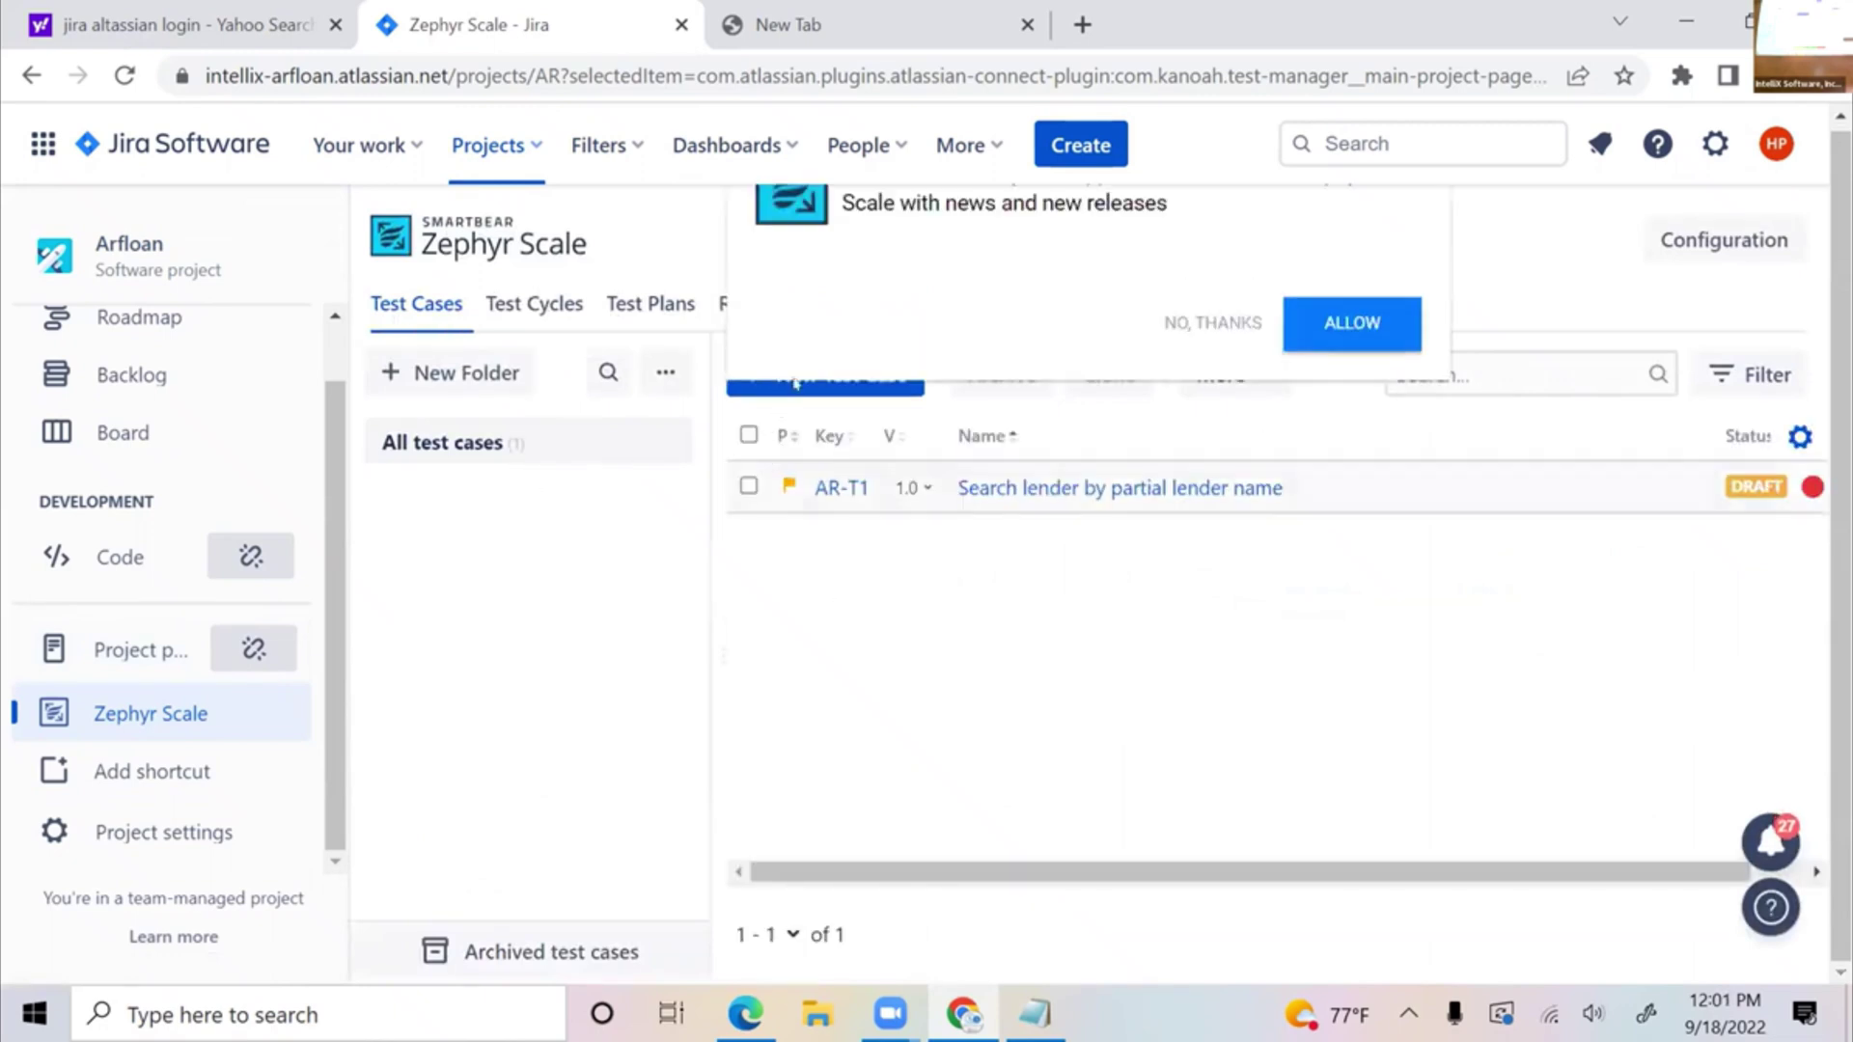
click(1213, 379)
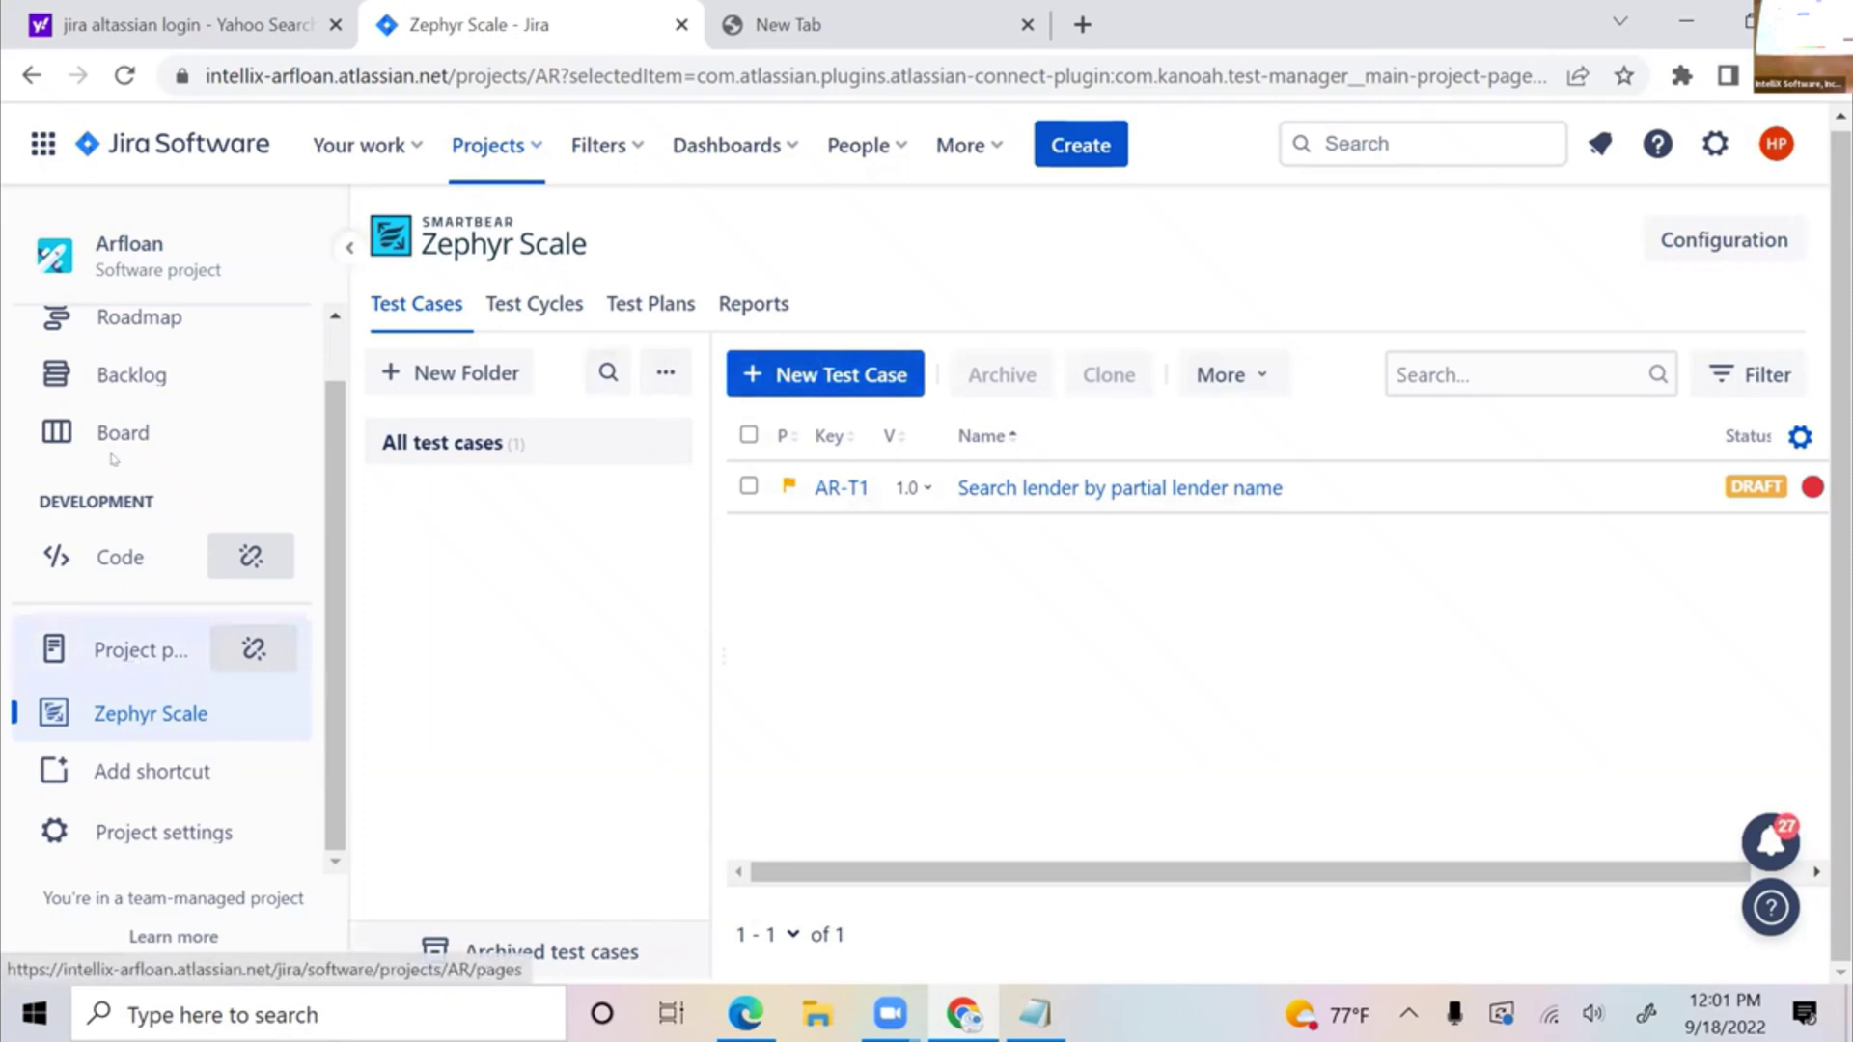
scroll(221, 505, up, 1)
click(193, 497)
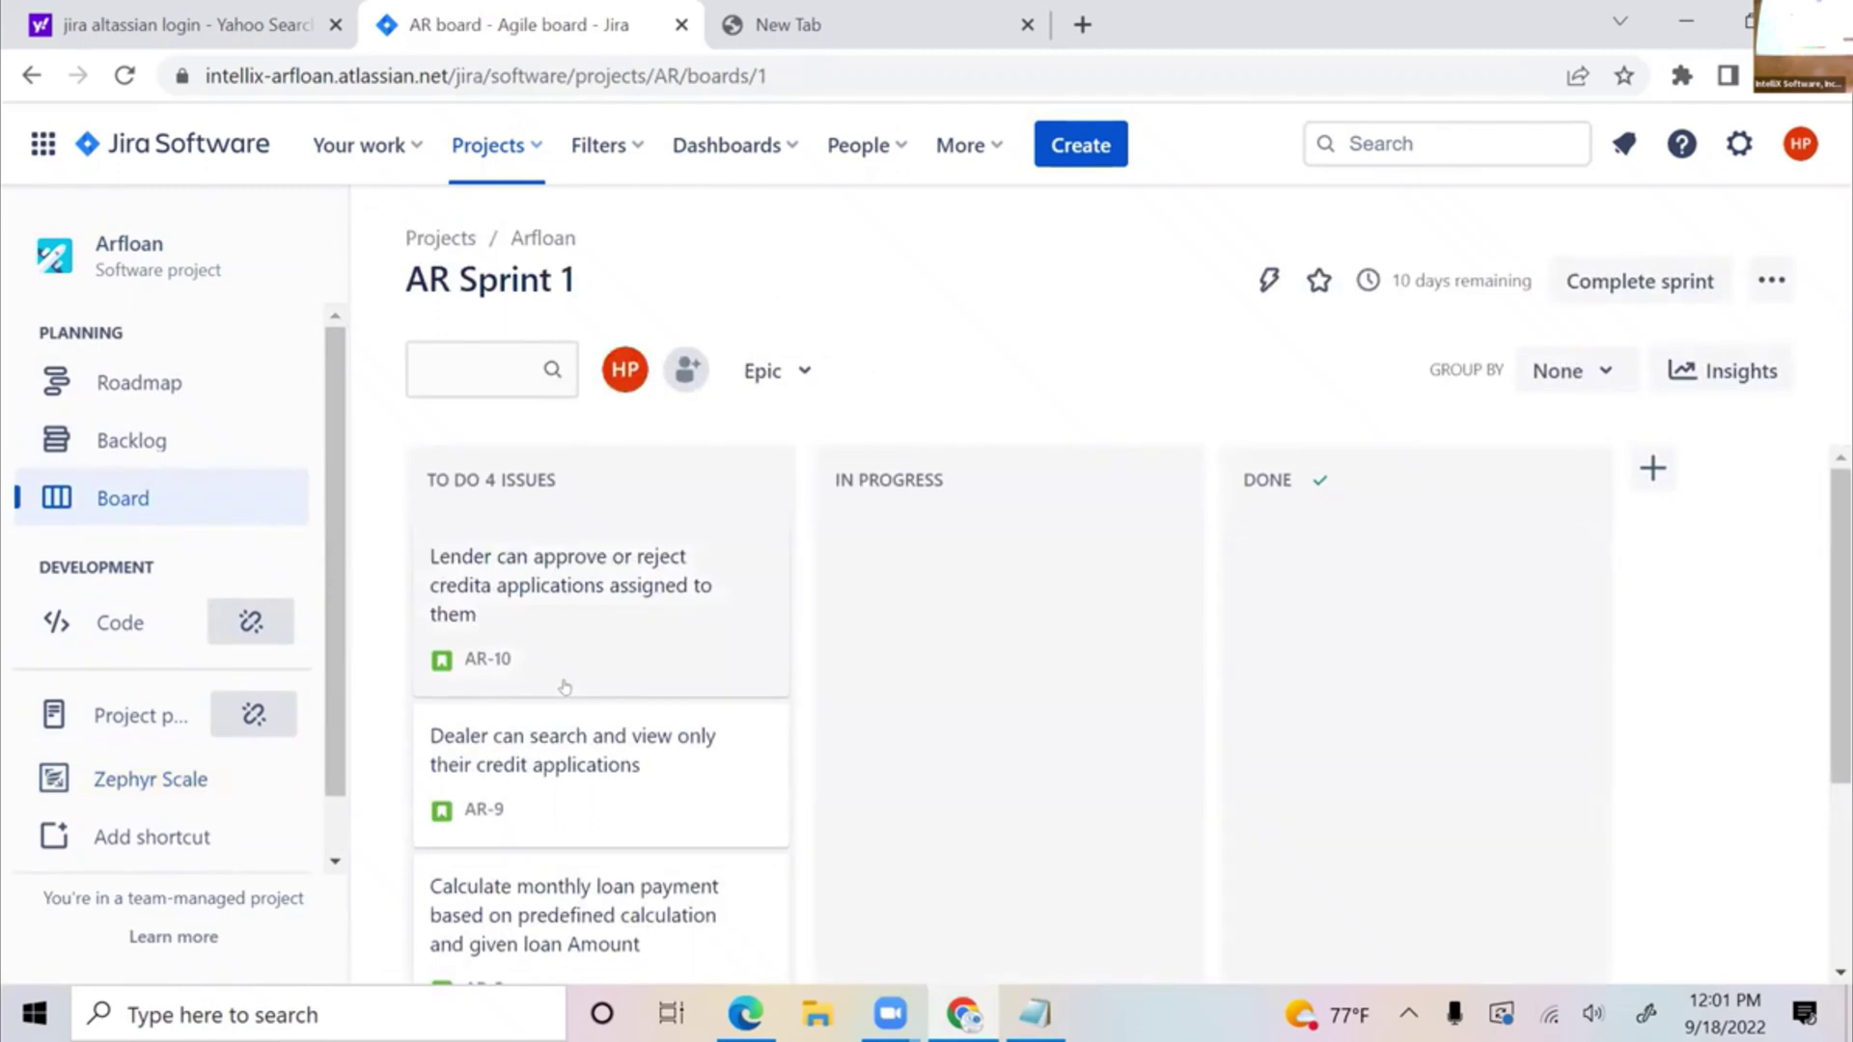
click(782, 376)
- Reopen the AR-8 story beside the board and view its empty Zephyr Scale section
click(833, 763)
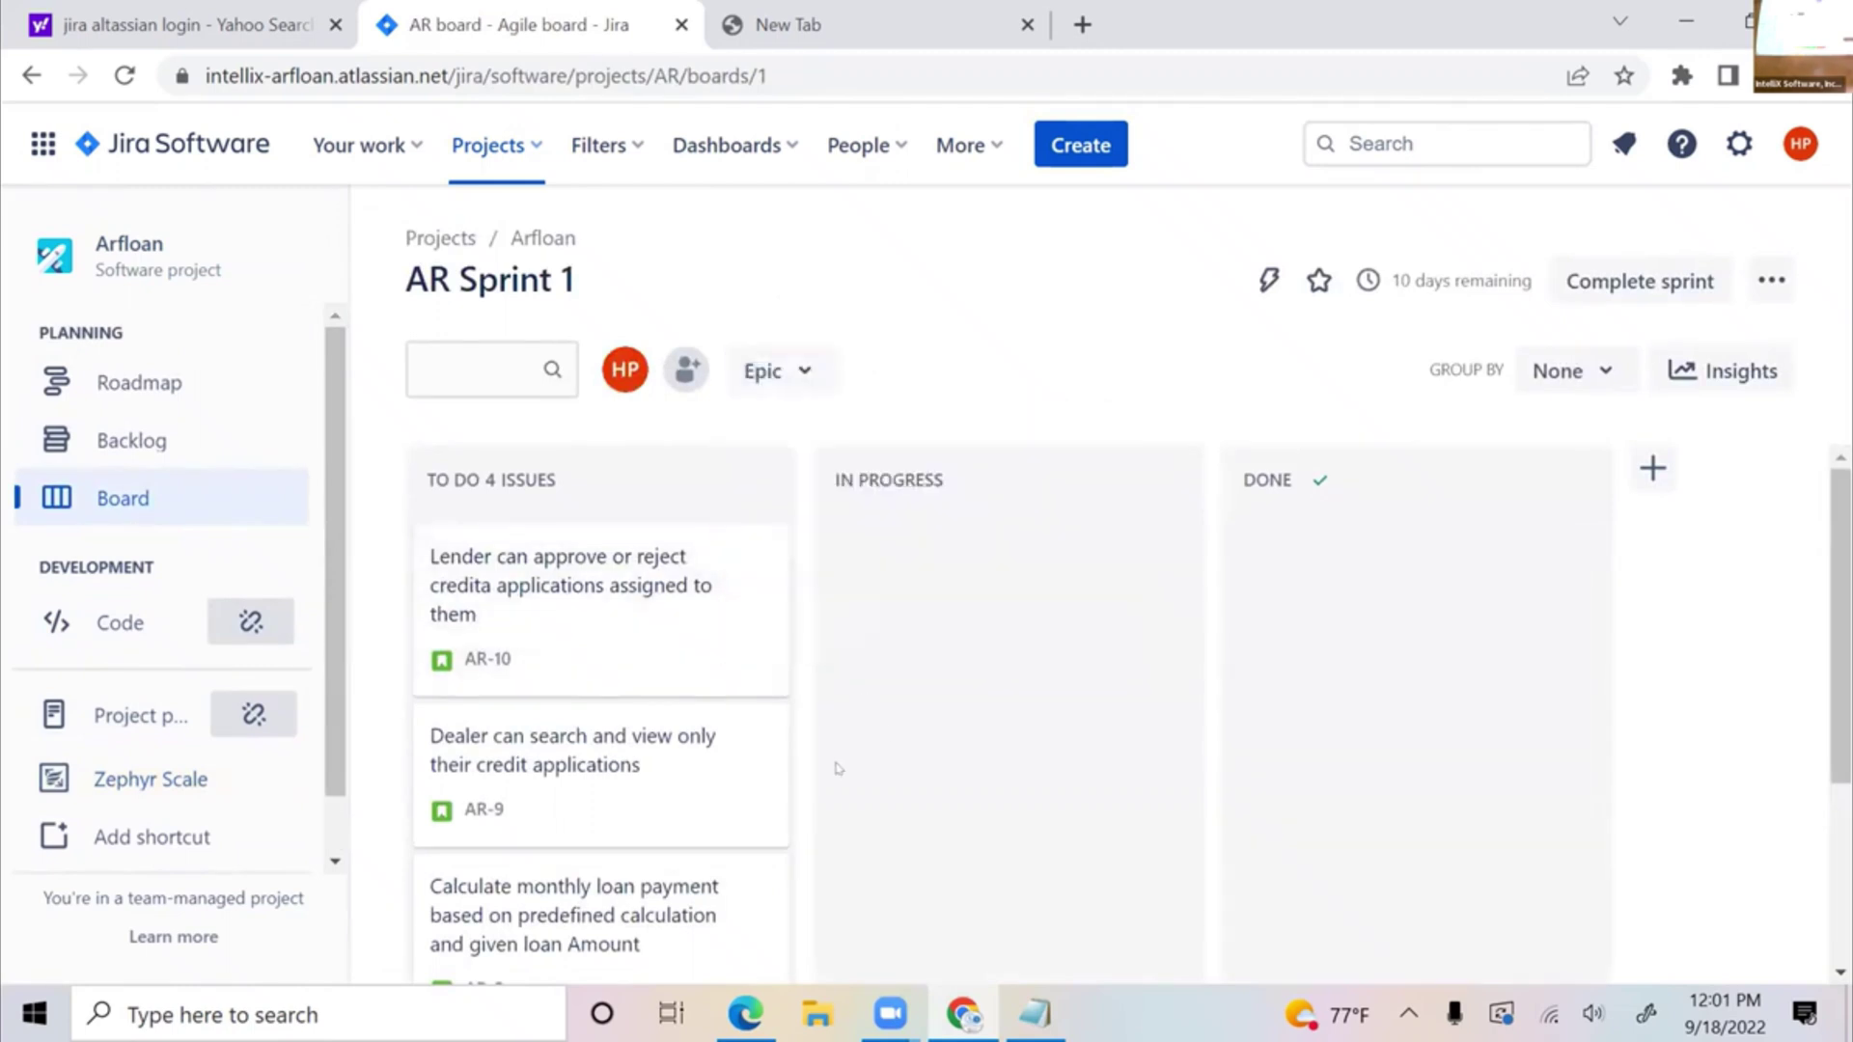
scroll(833, 762, down, 3)
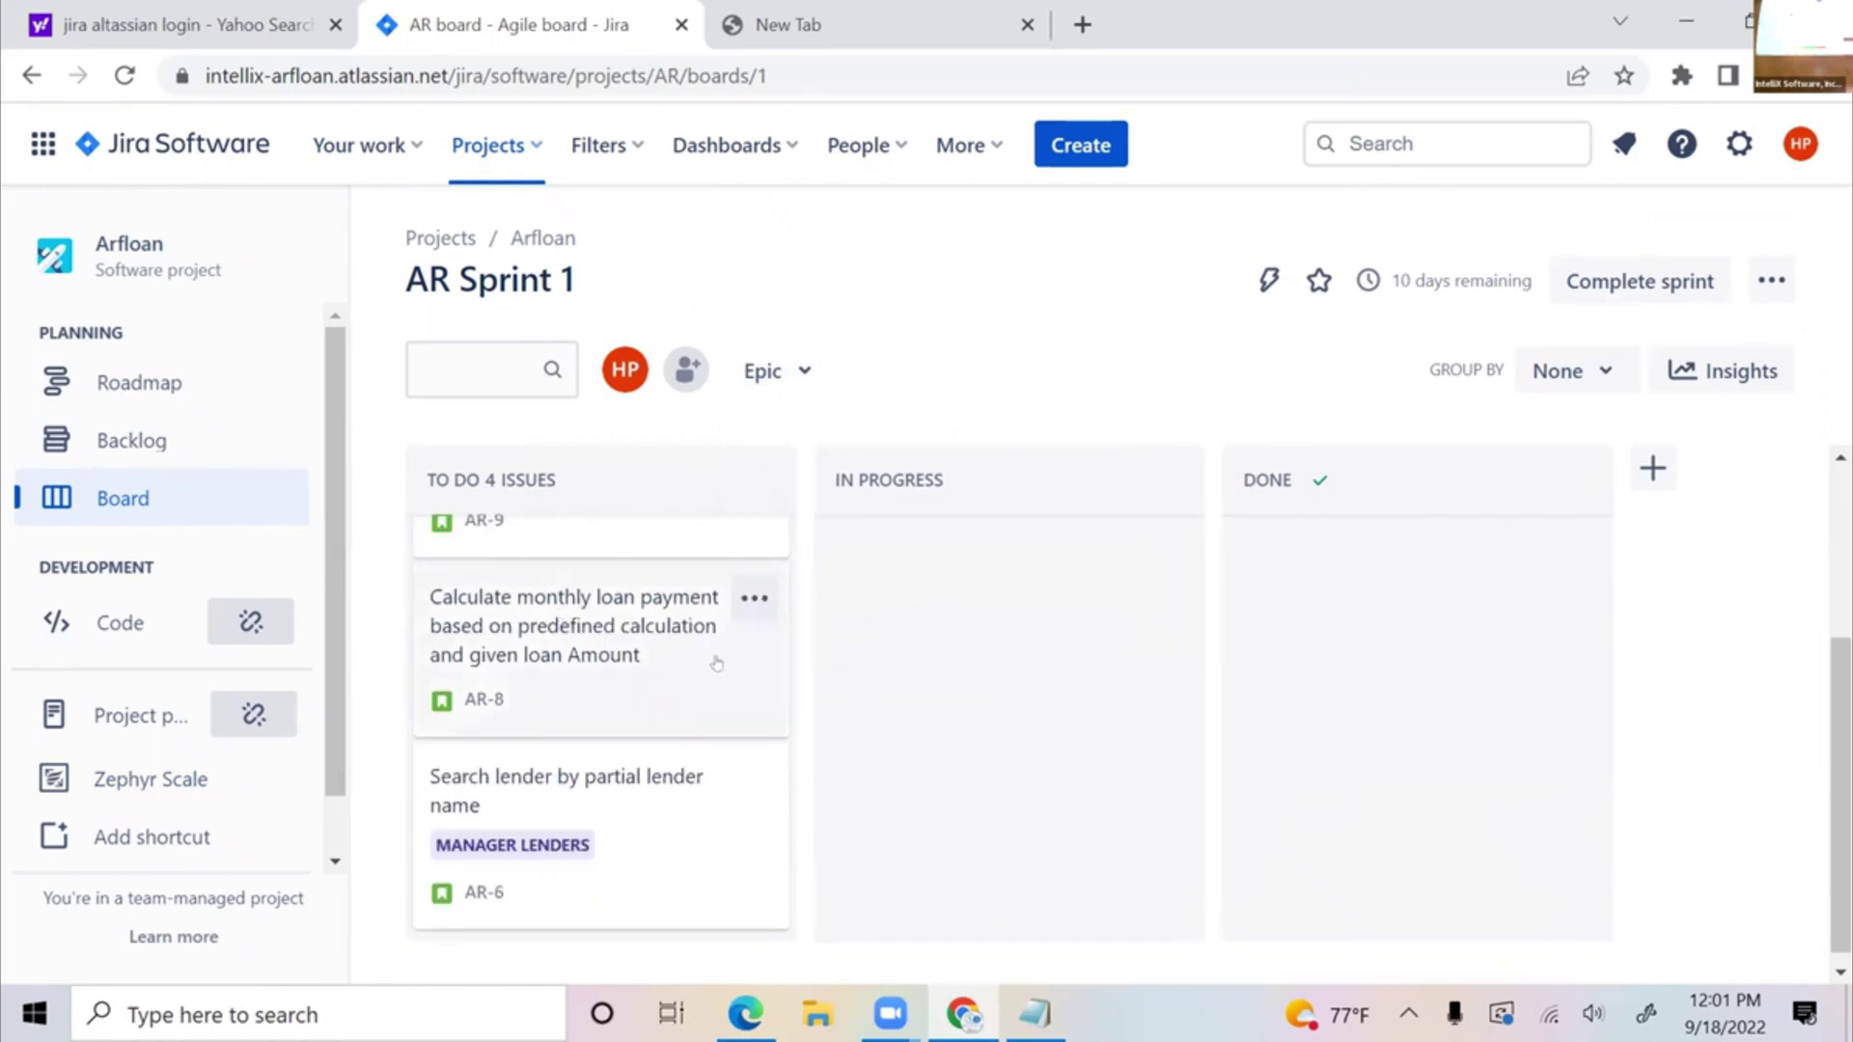
click(748, 689)
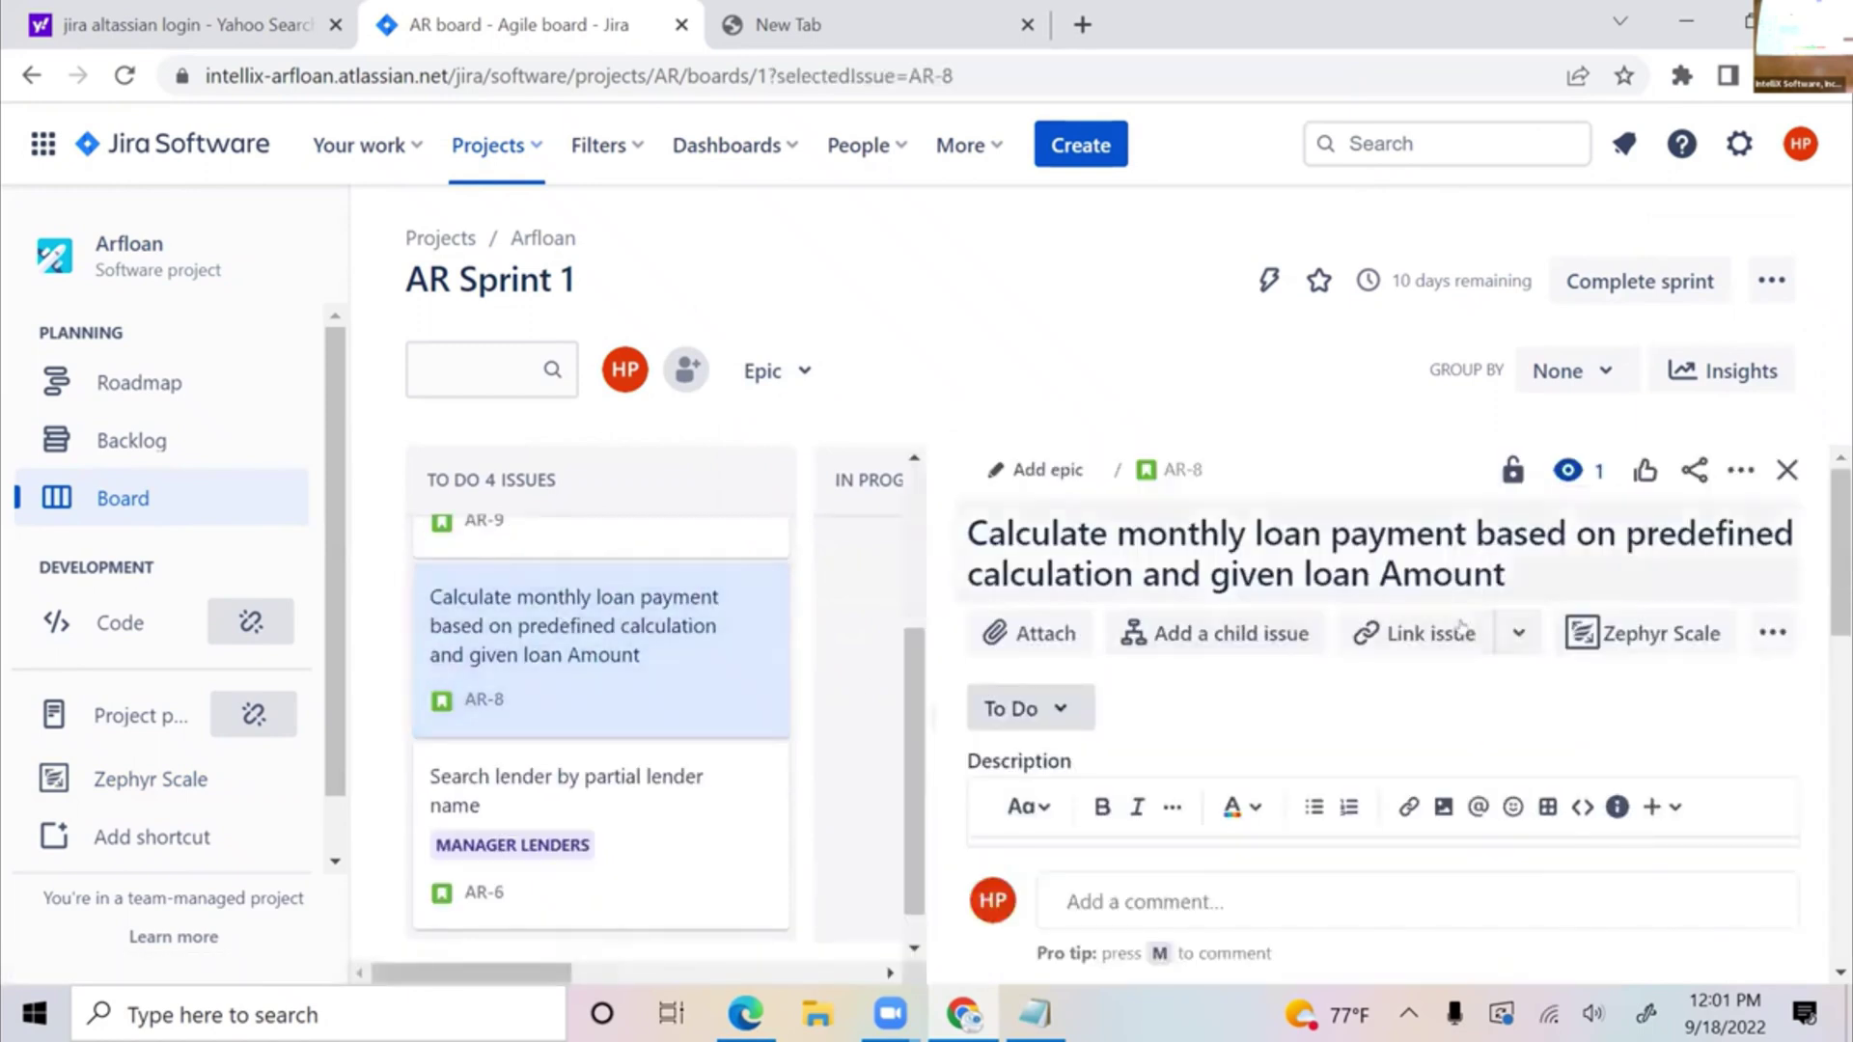
click(1515, 632)
click(1623, 704)
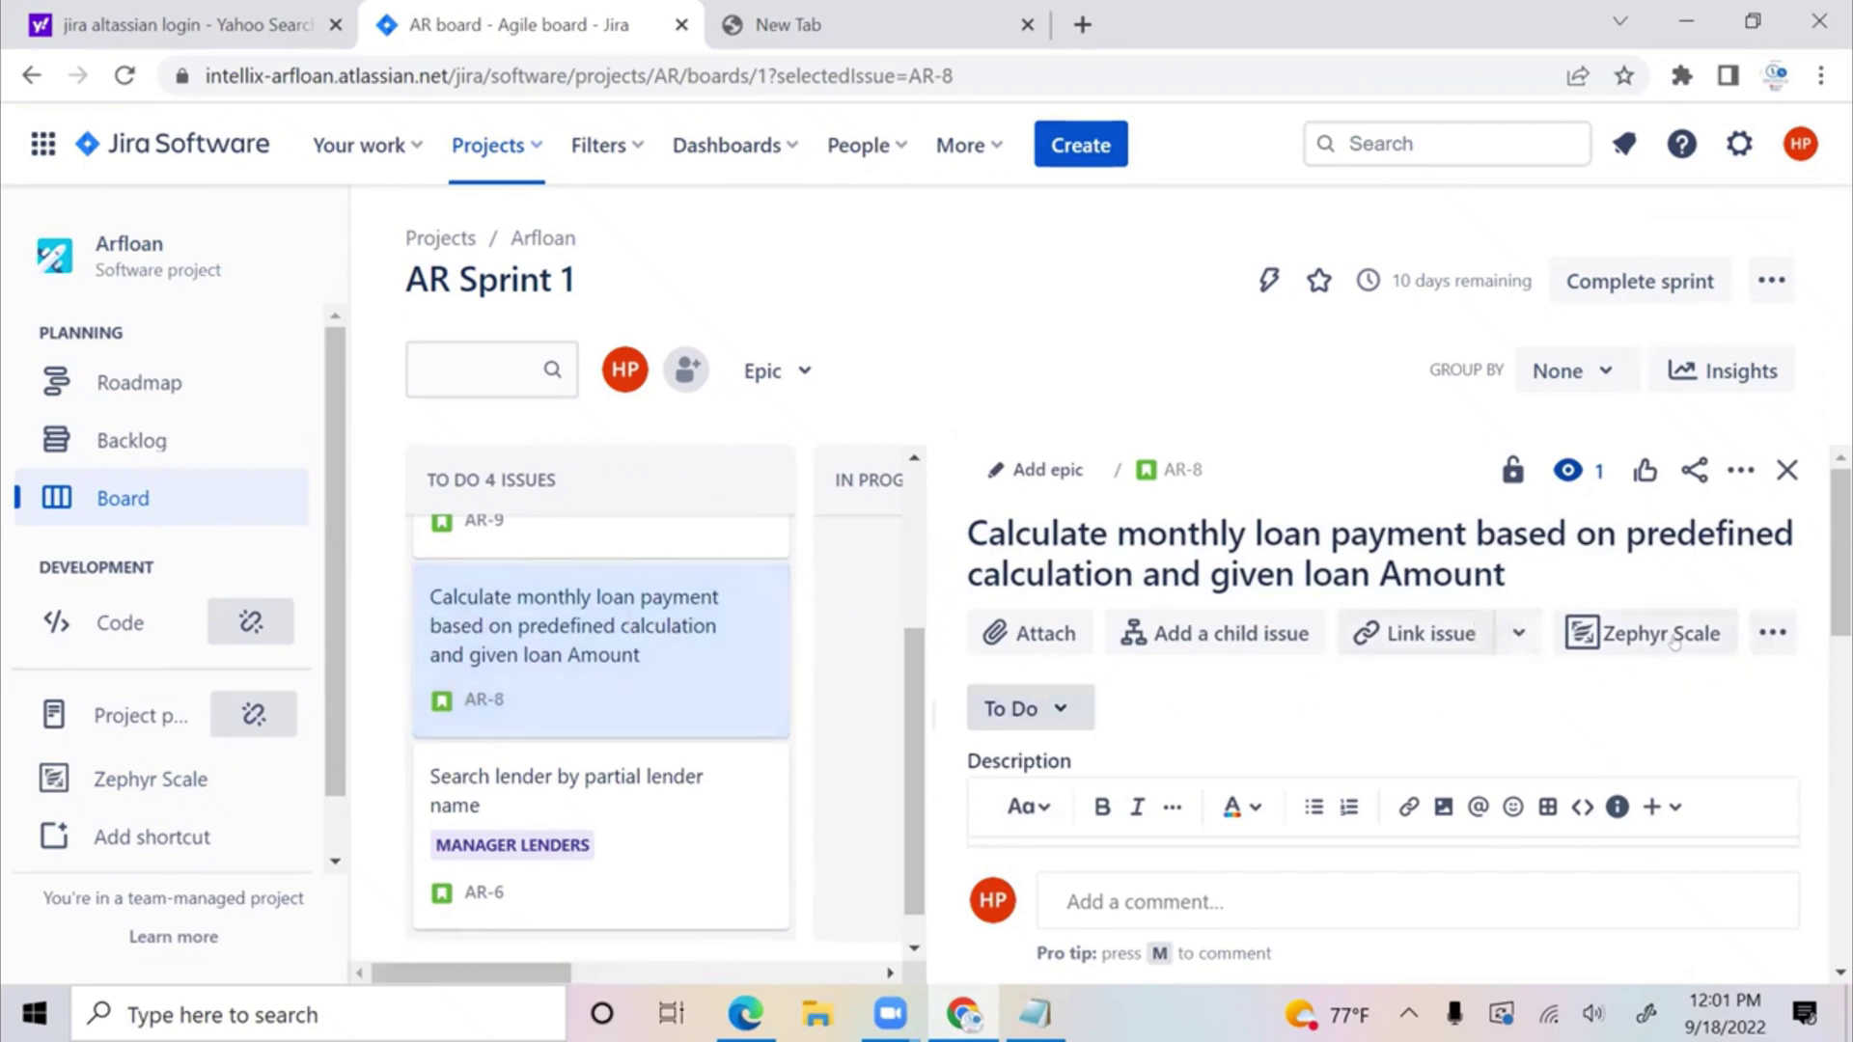
scroll(1115, 687, down, 3)
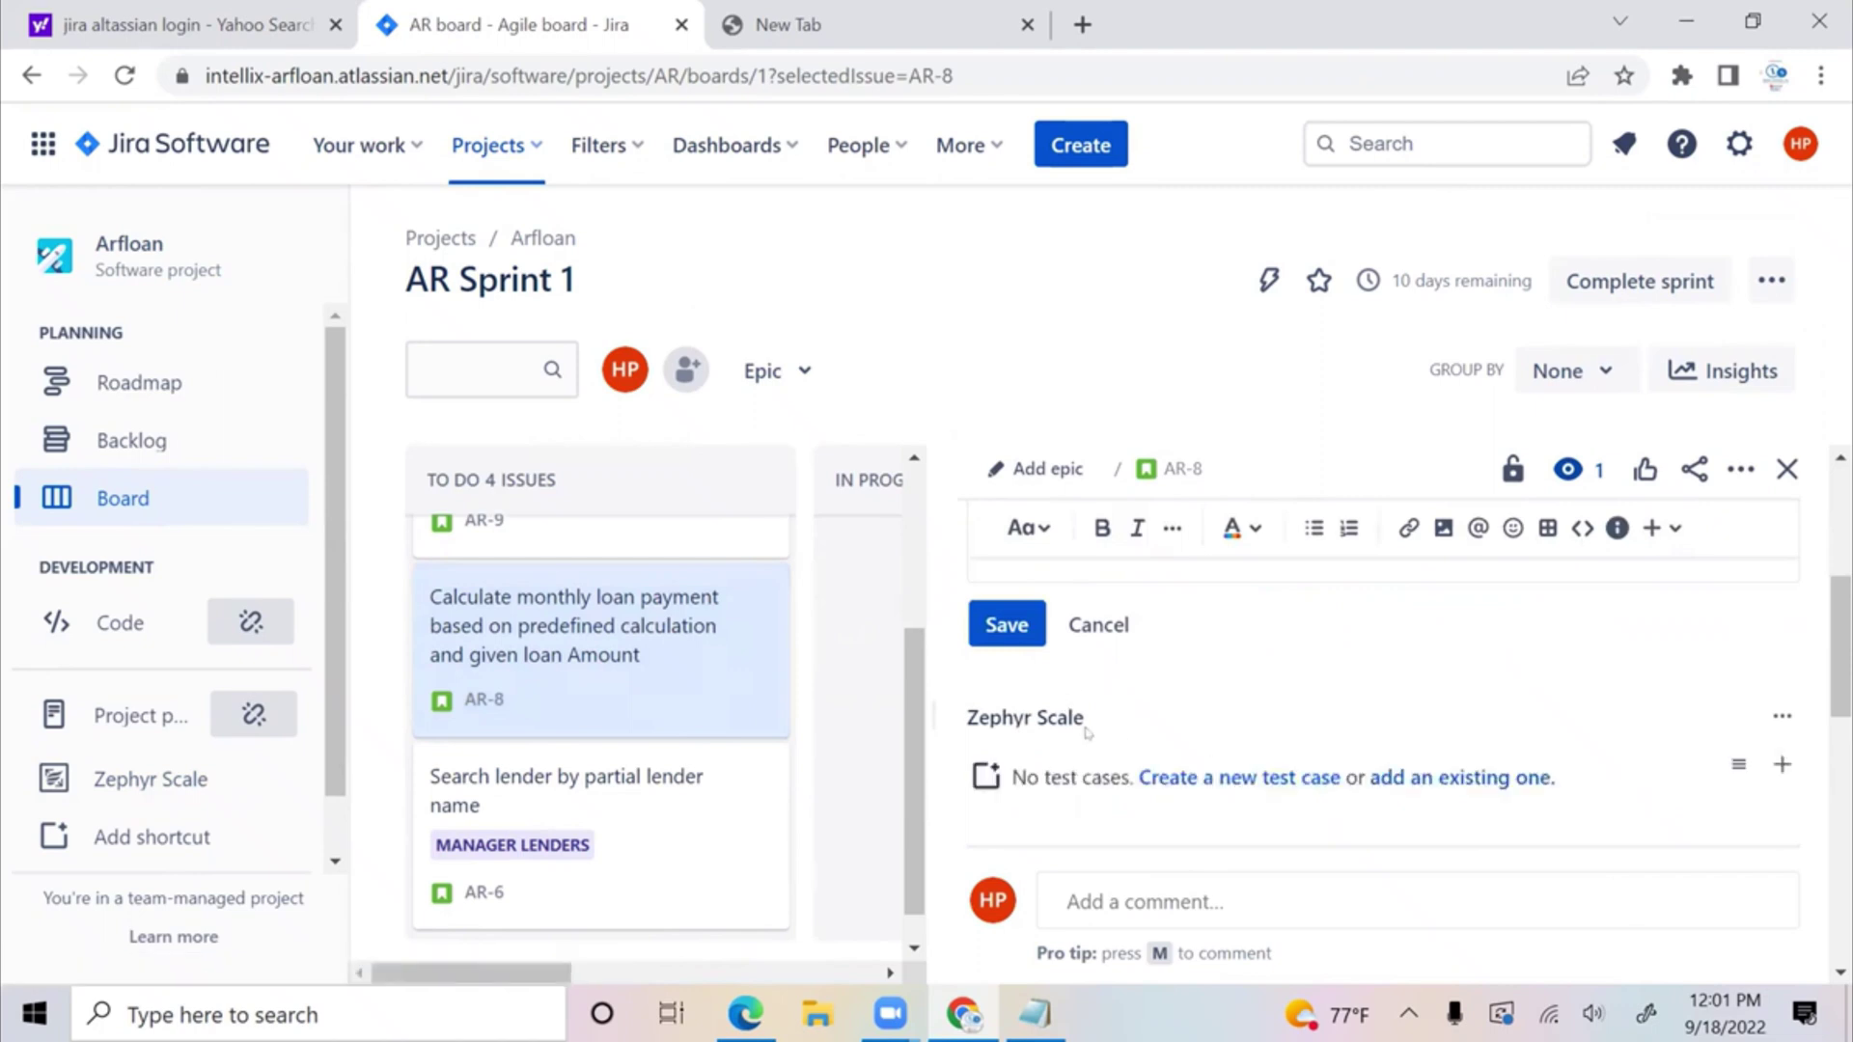
scroll(1181, 640, down, 2)
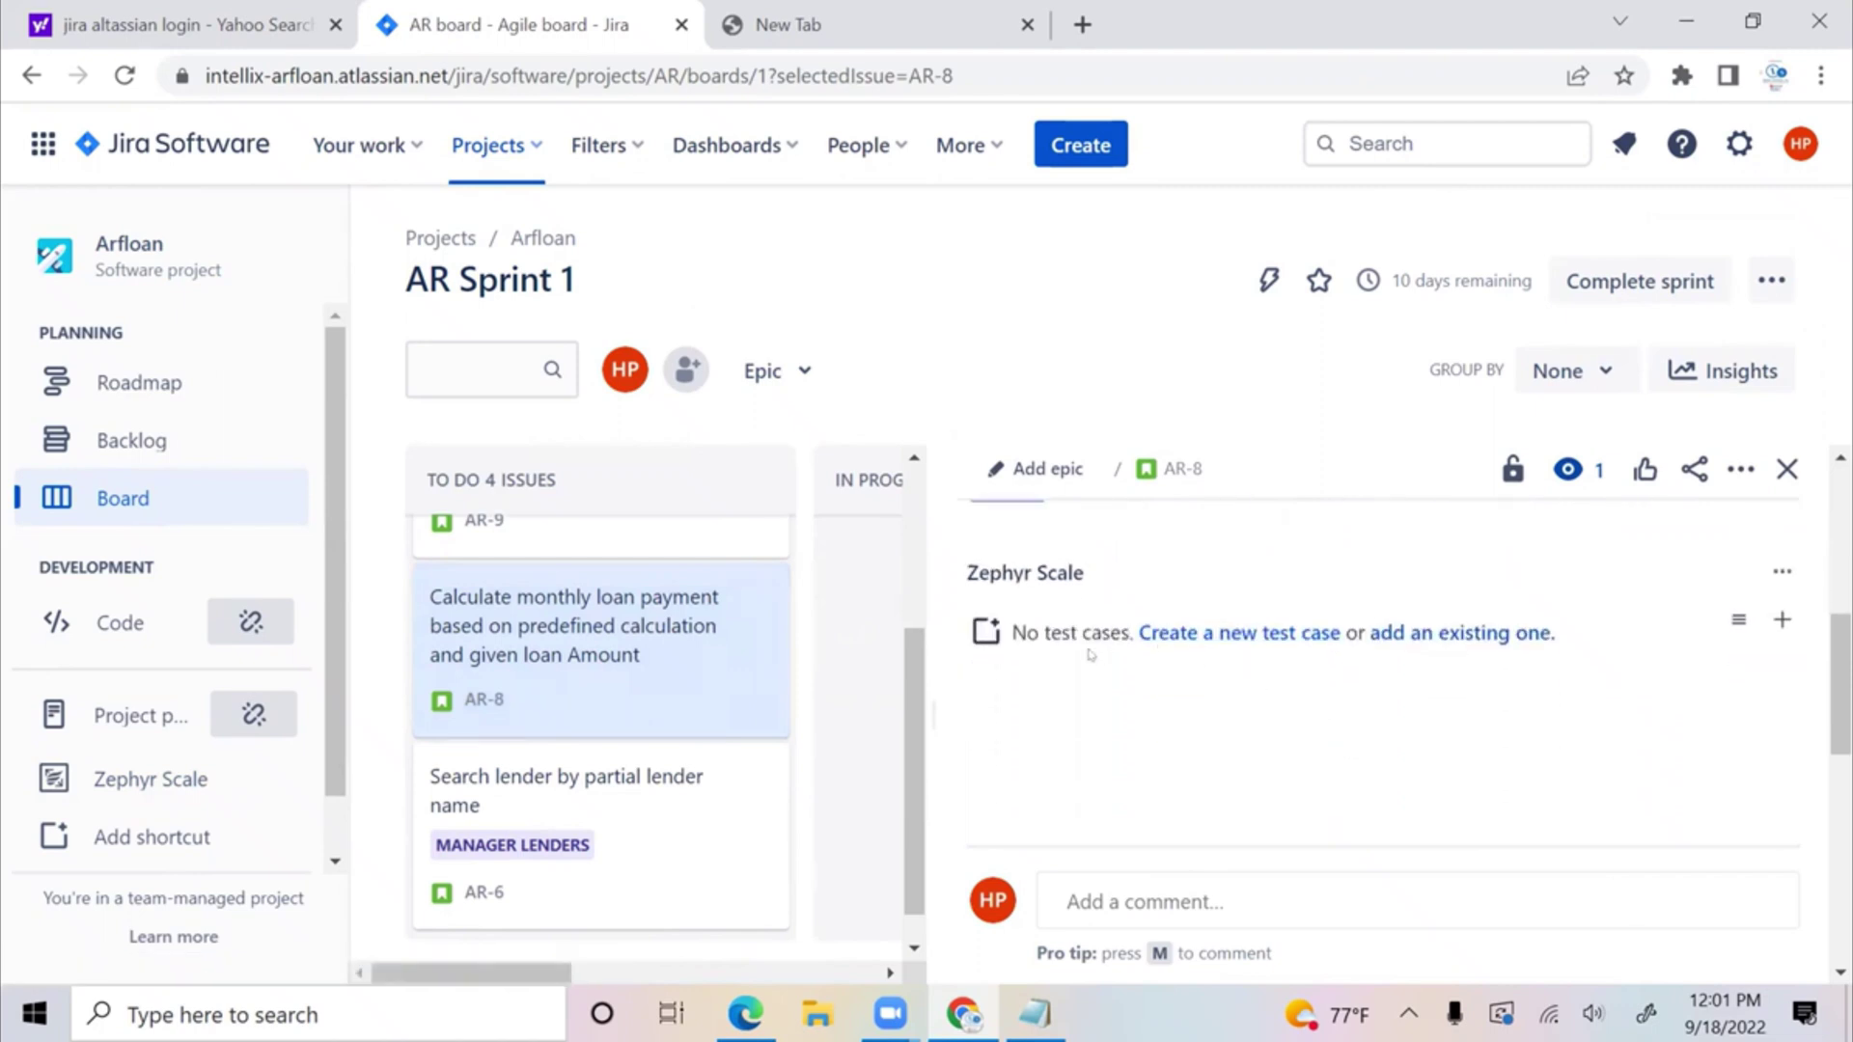
scroll(1298, 699, up, 5)
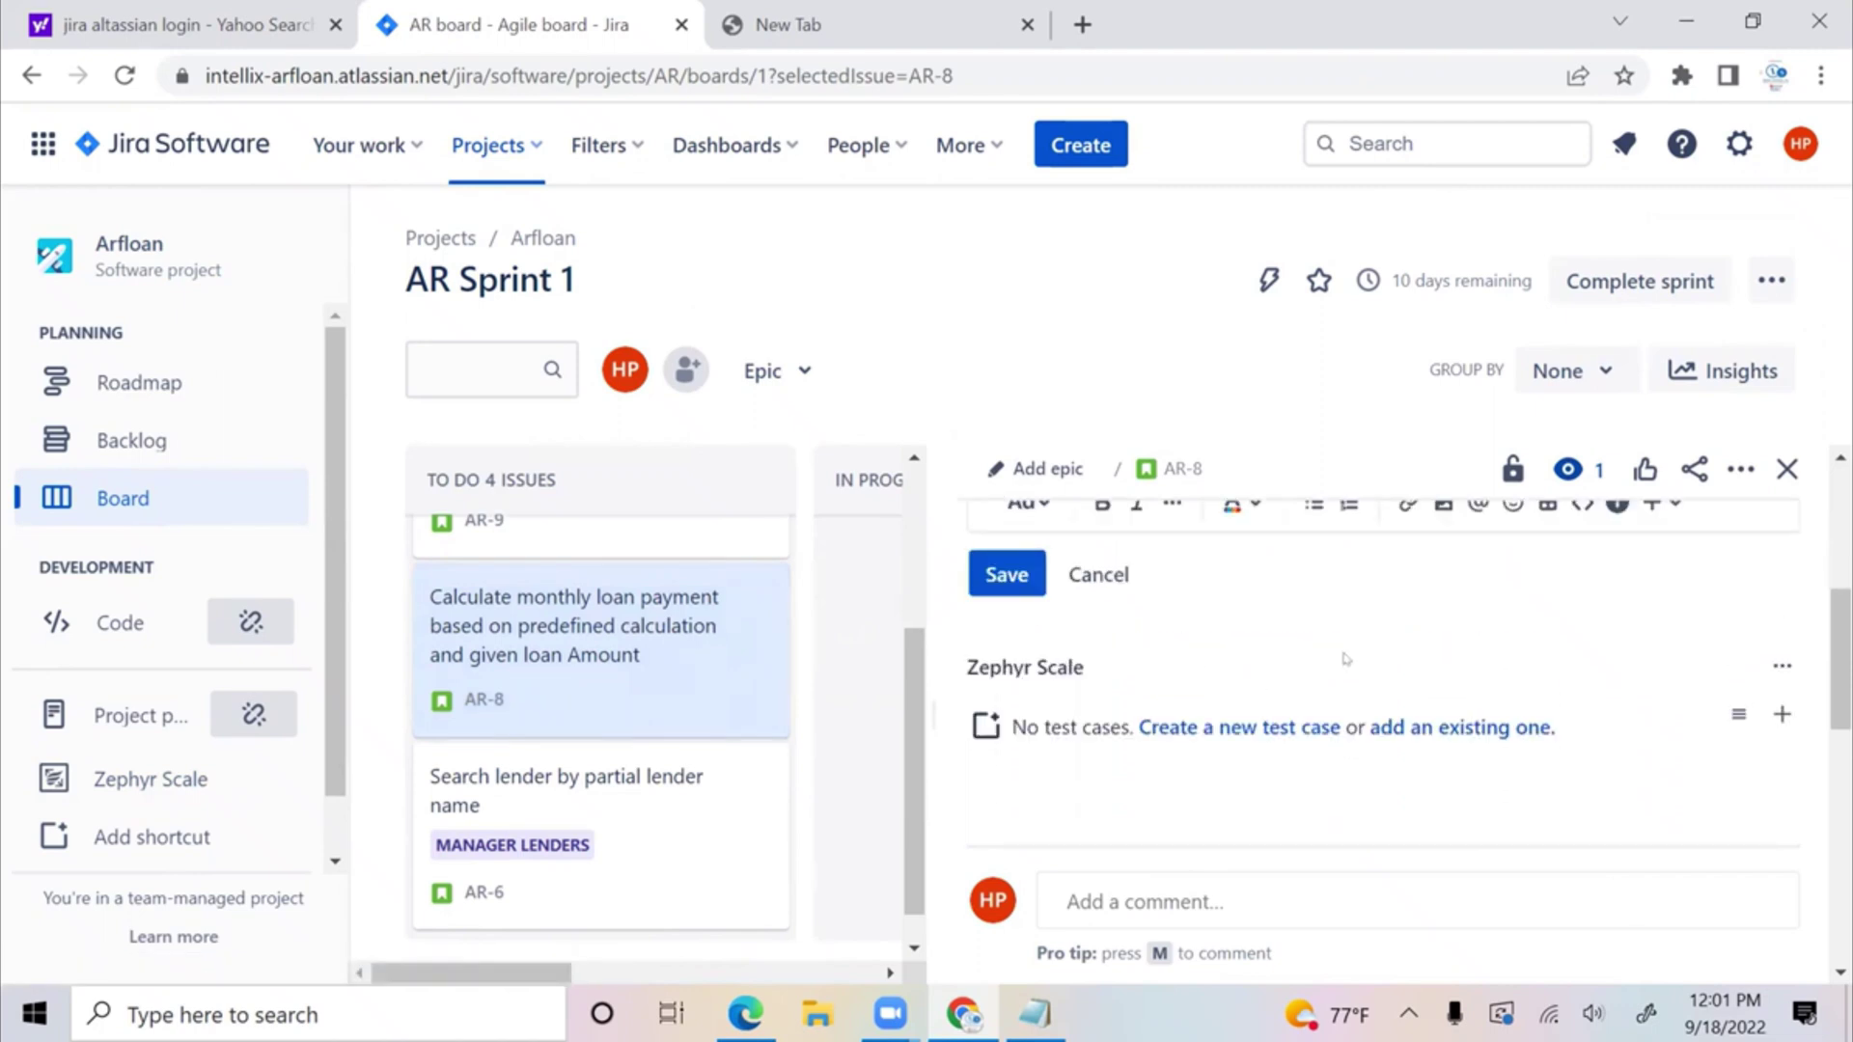
scroll(1415, 732, down, 4)
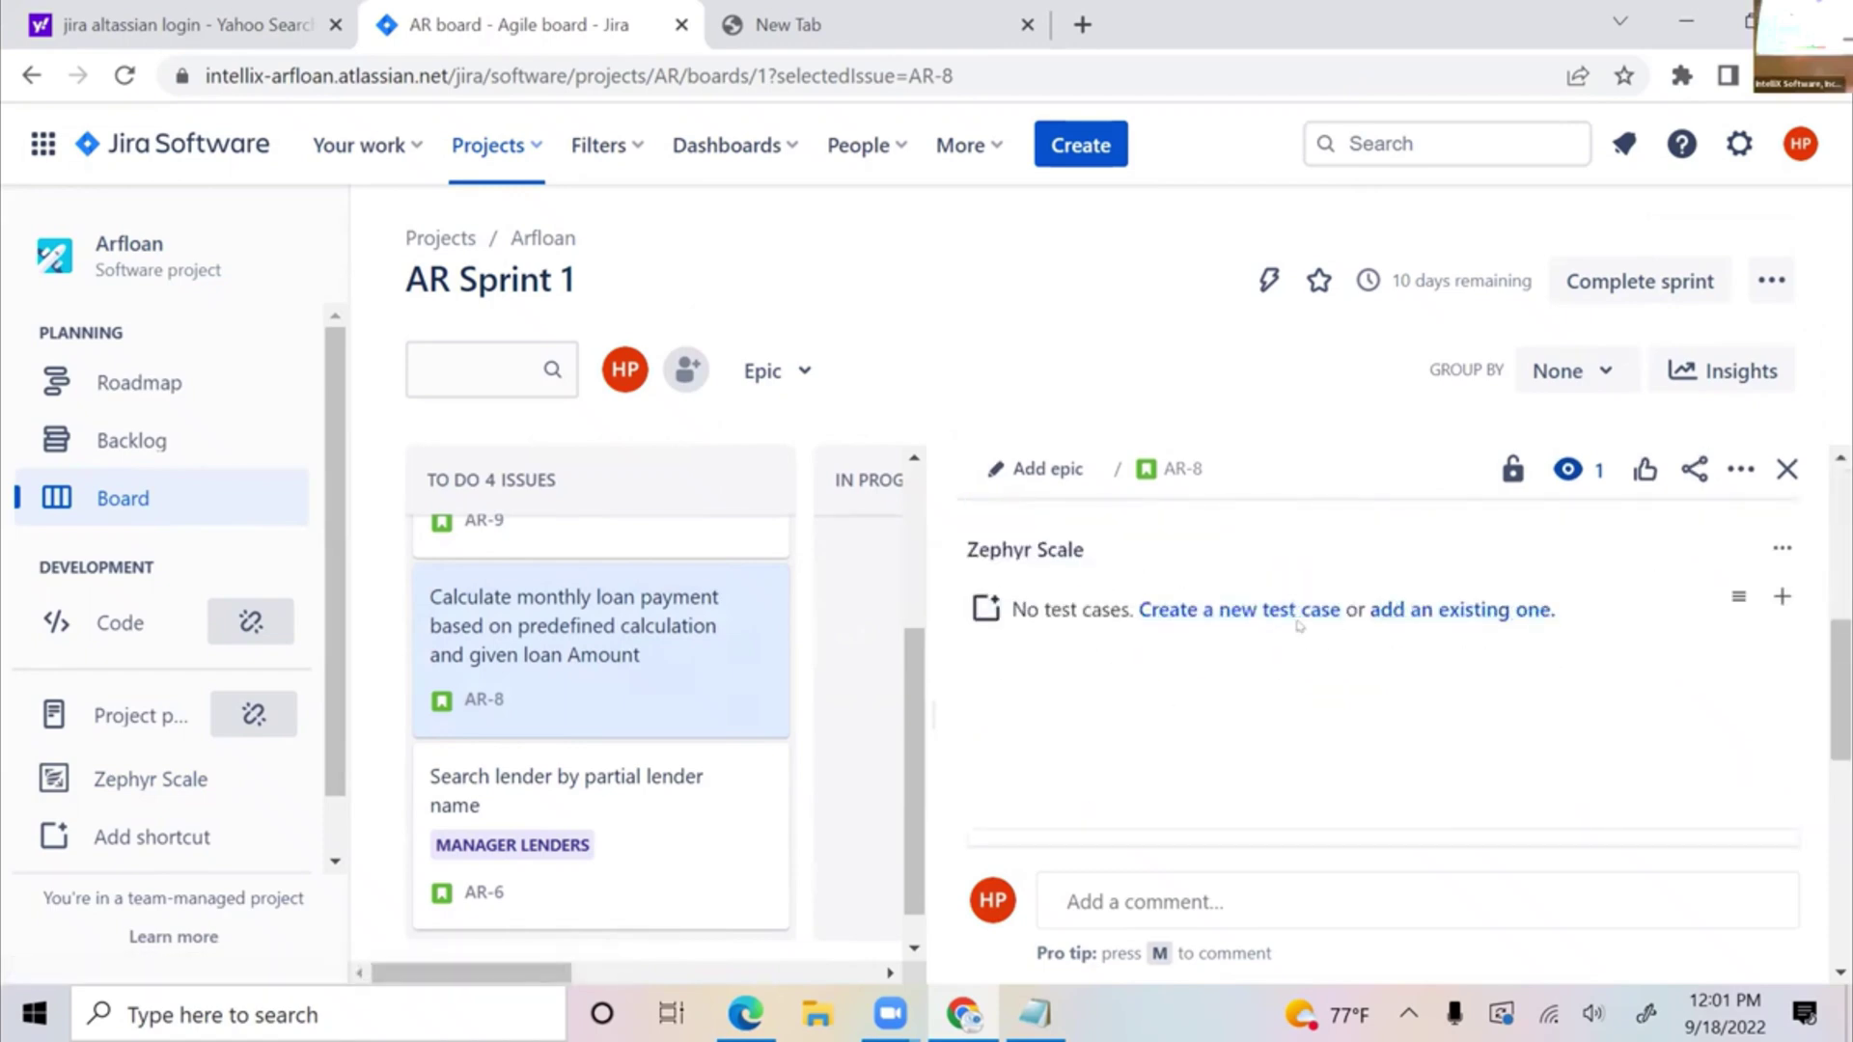
- Create an AR-8 test case named 'Ability to calculate monthly loan payment with valid loan amount > 0'
click(1219, 612)
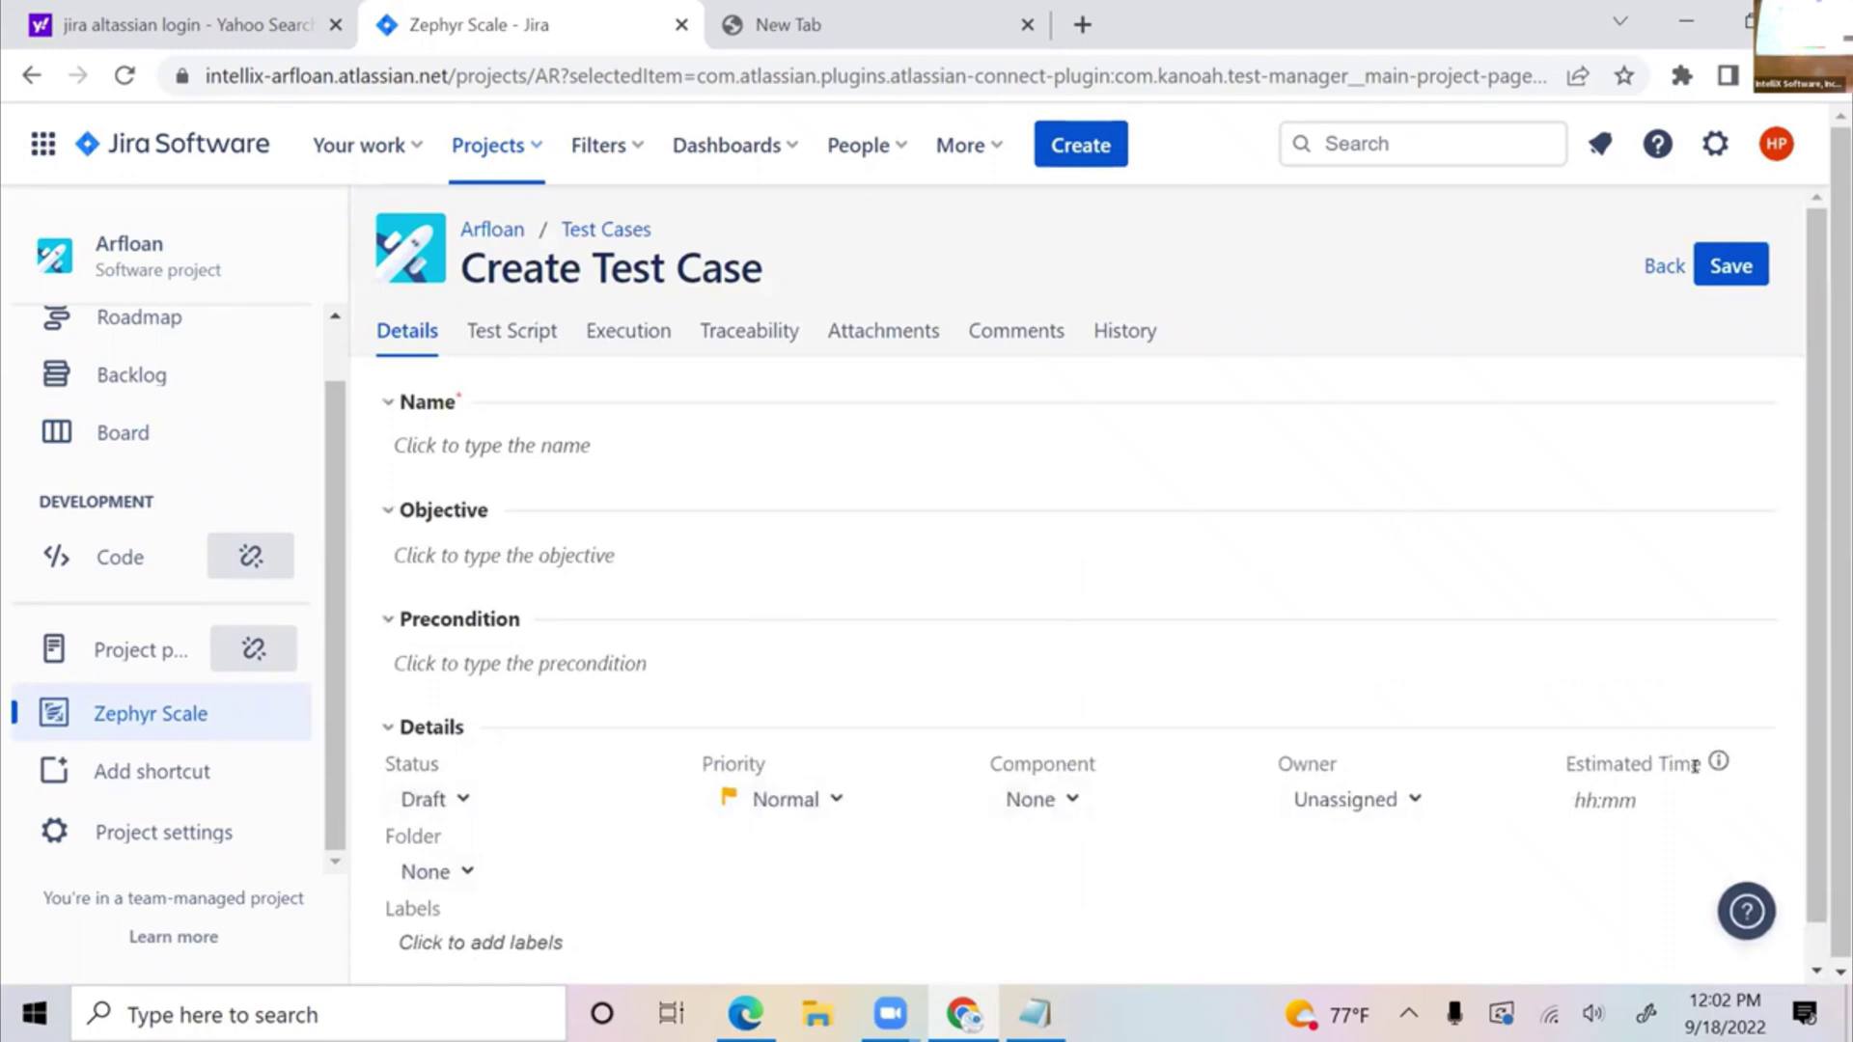
click(568, 447)
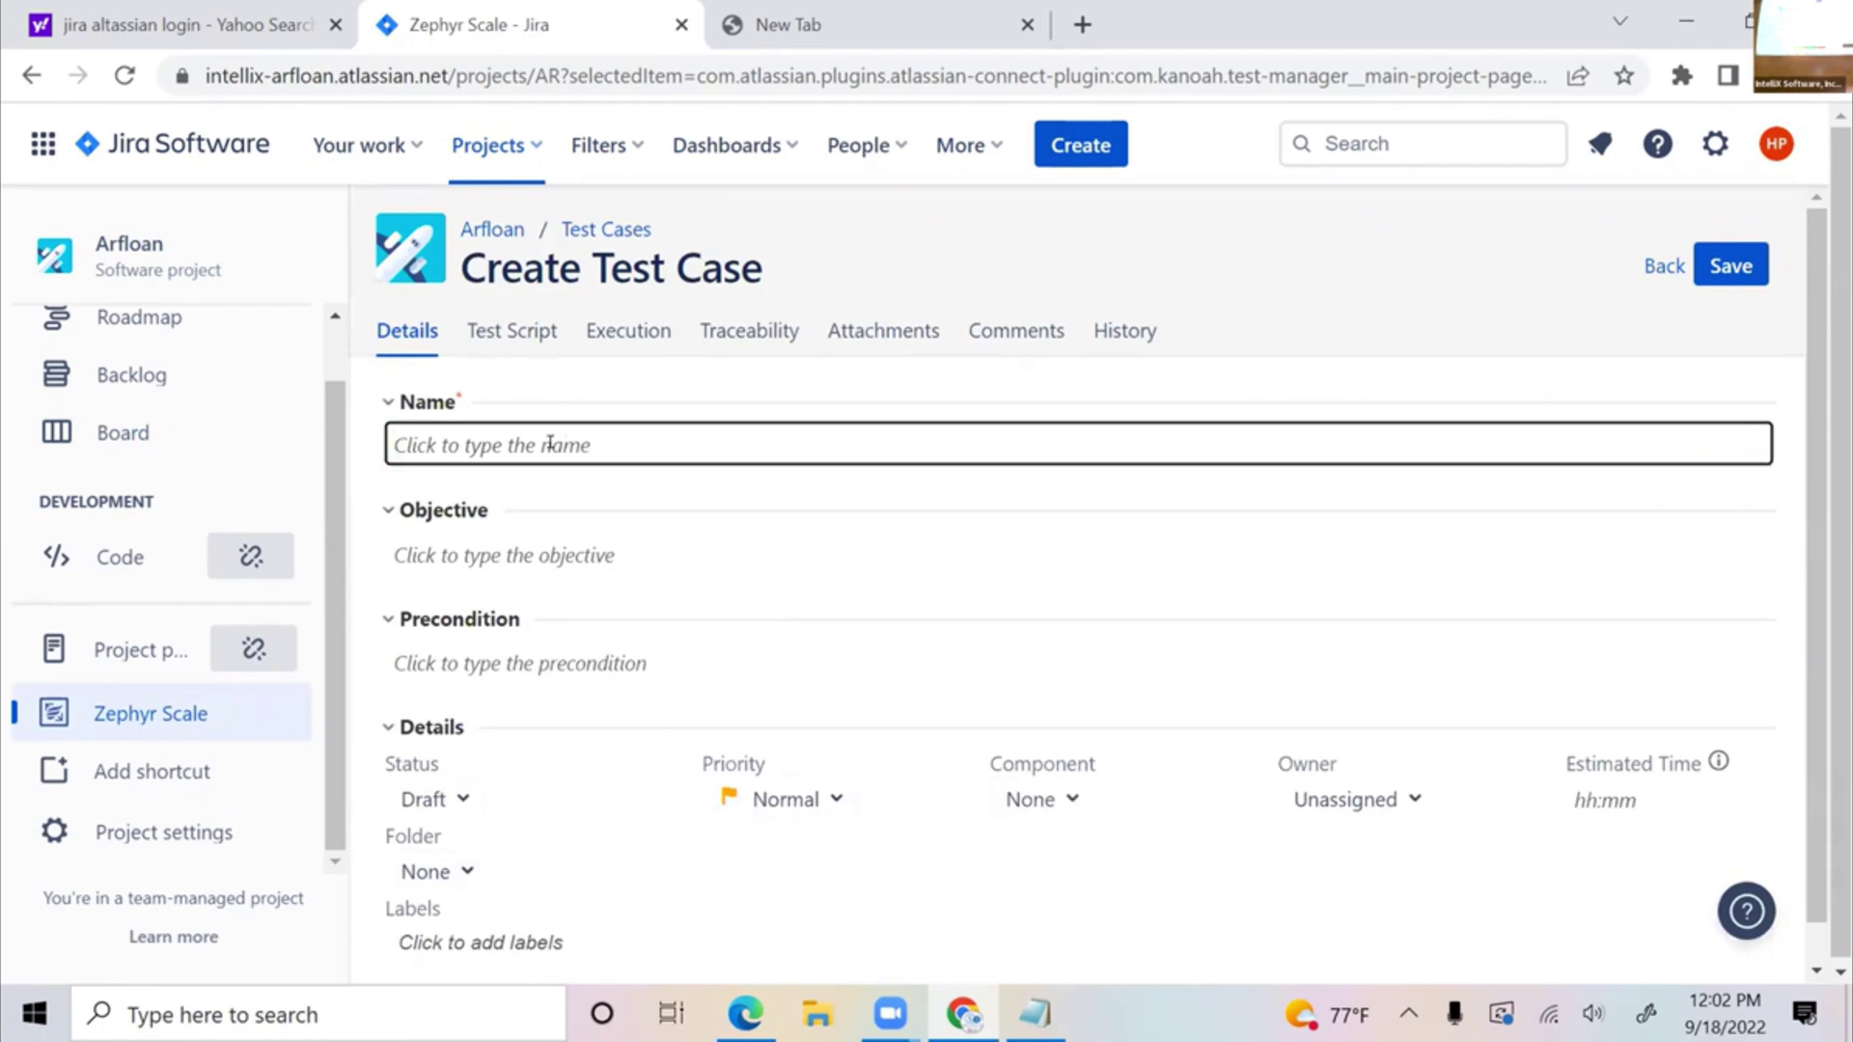
text(Ability to calculate monthly loan paymen)
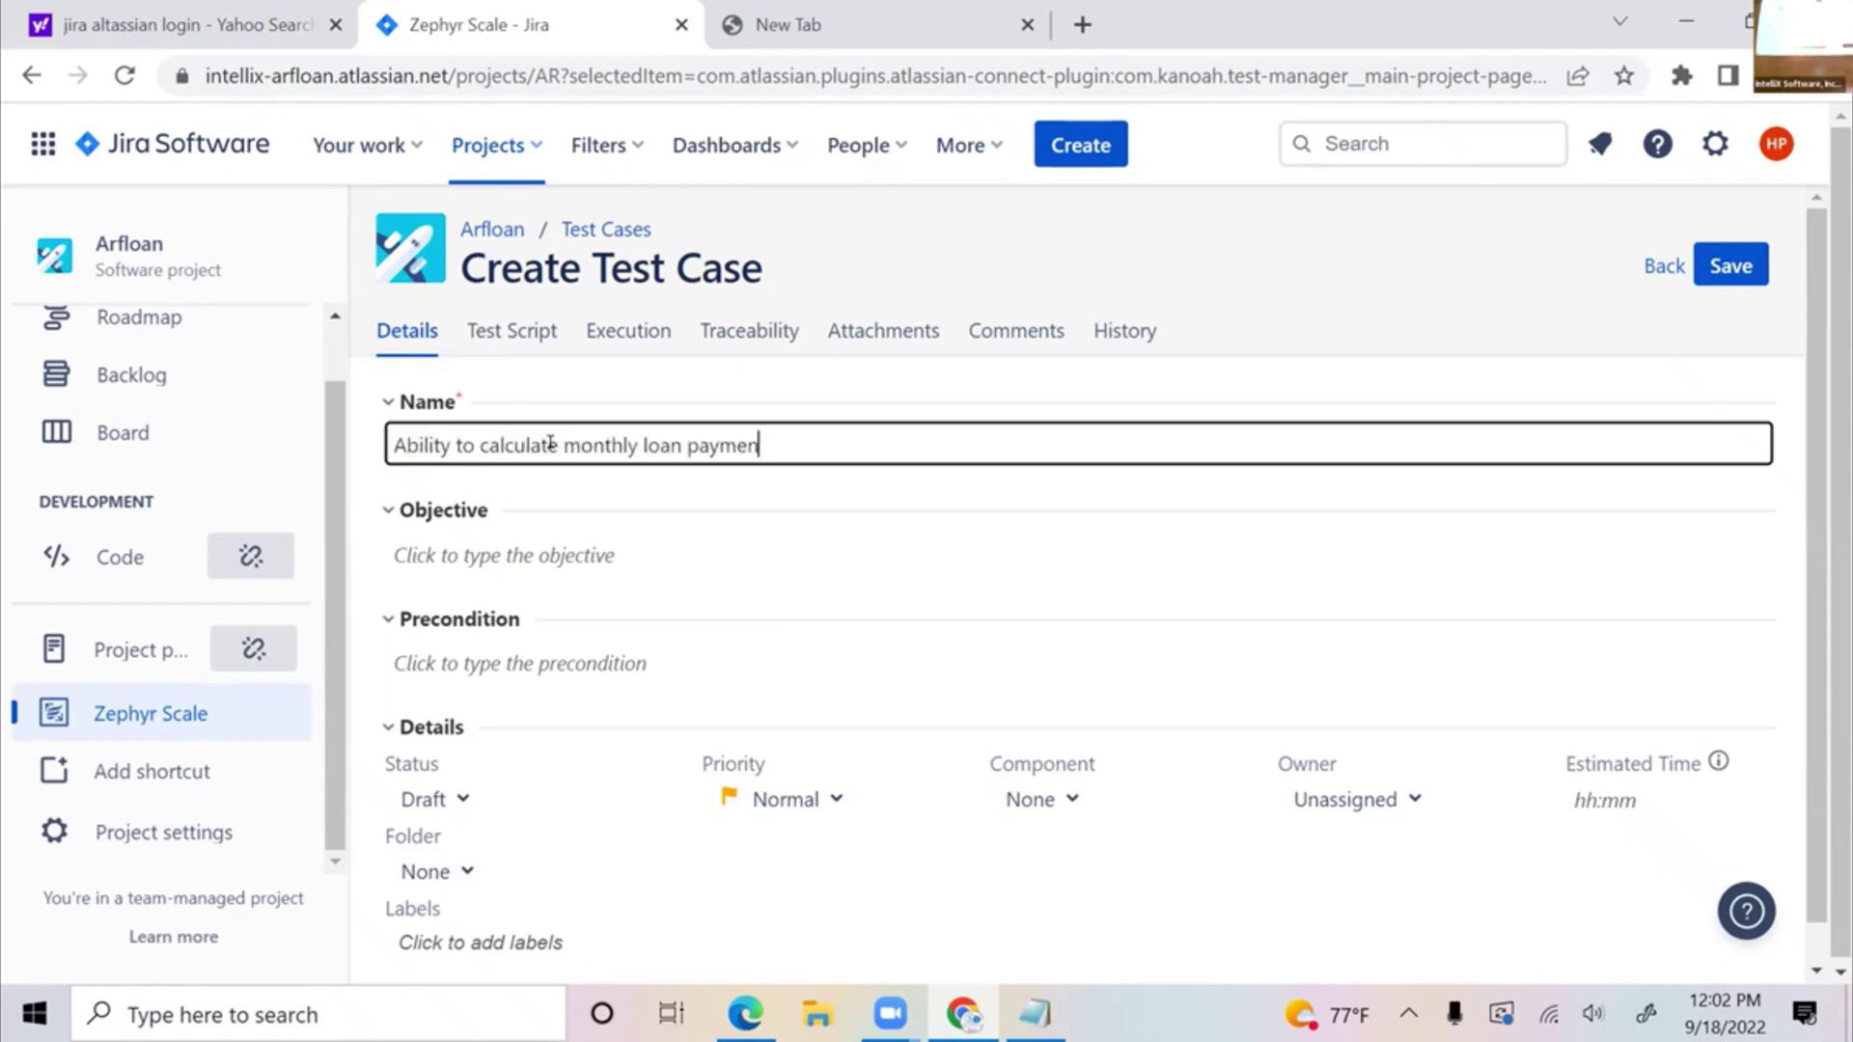
text(t with valid loan amount > )
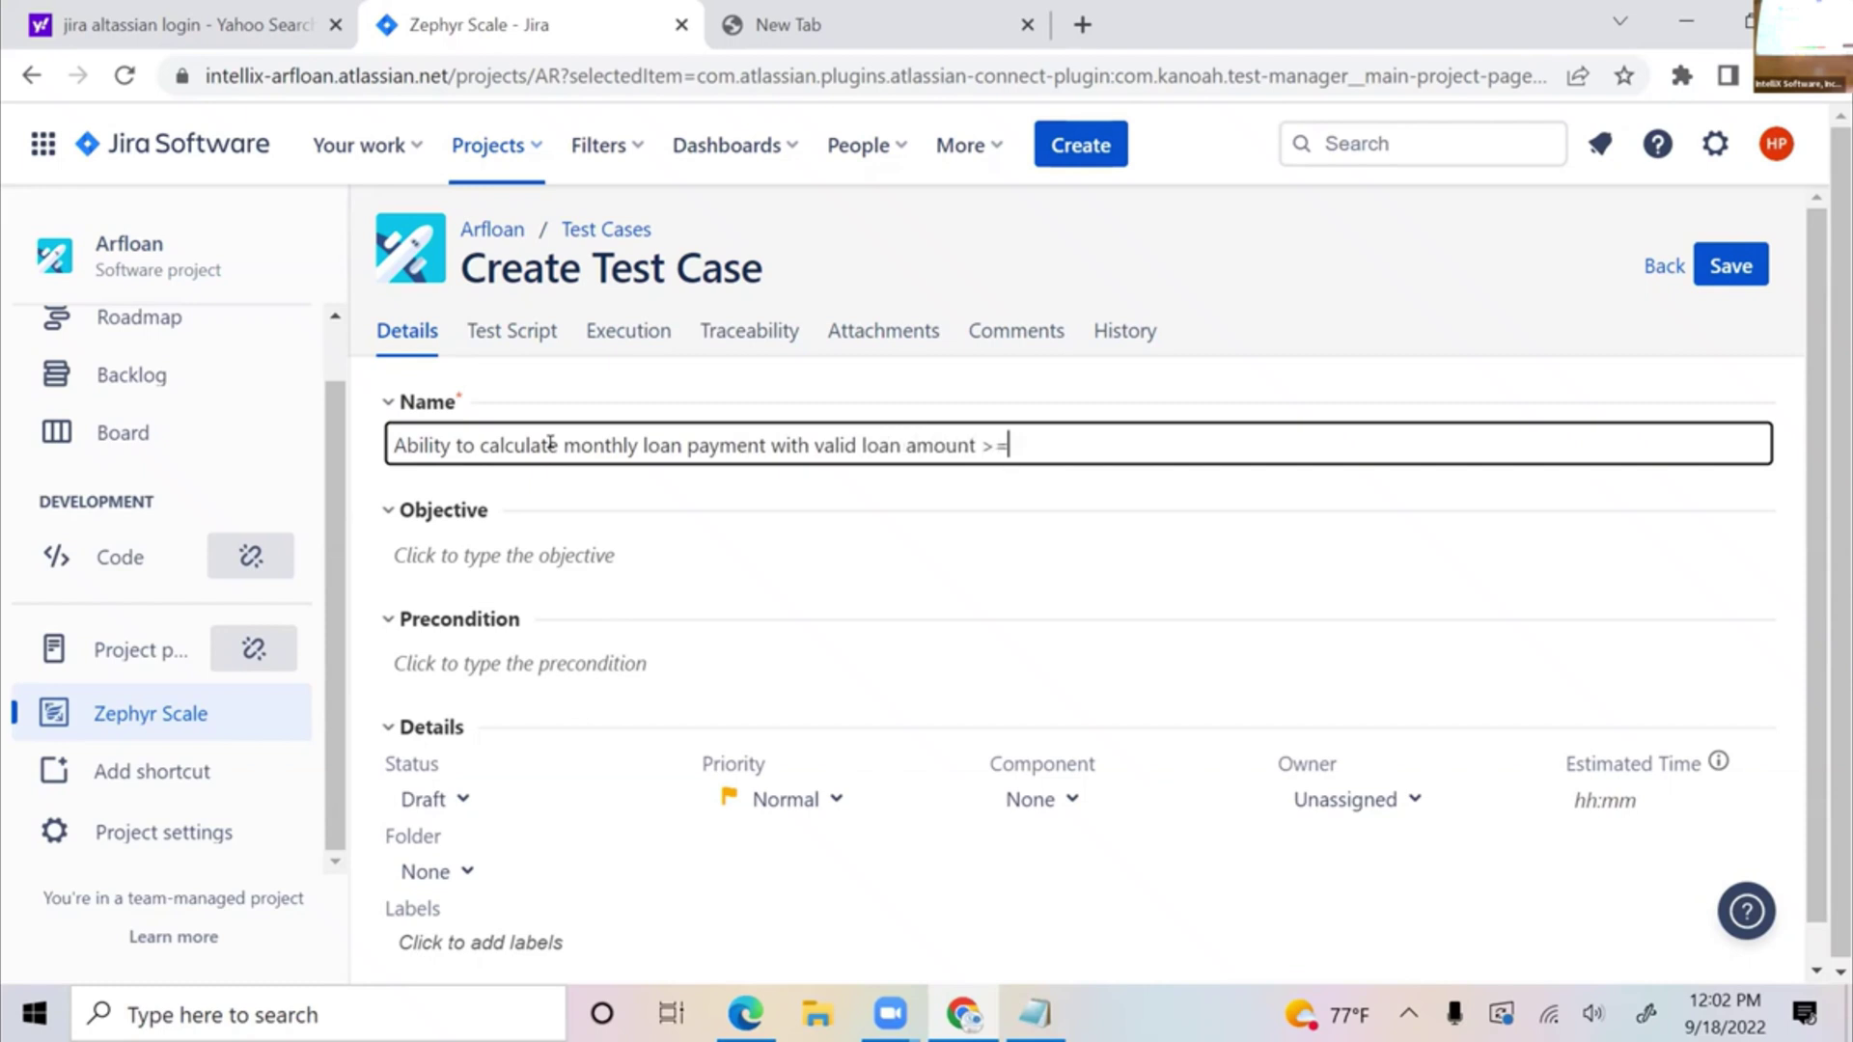
text( 0)
drag(1096, 427, 385, 445)
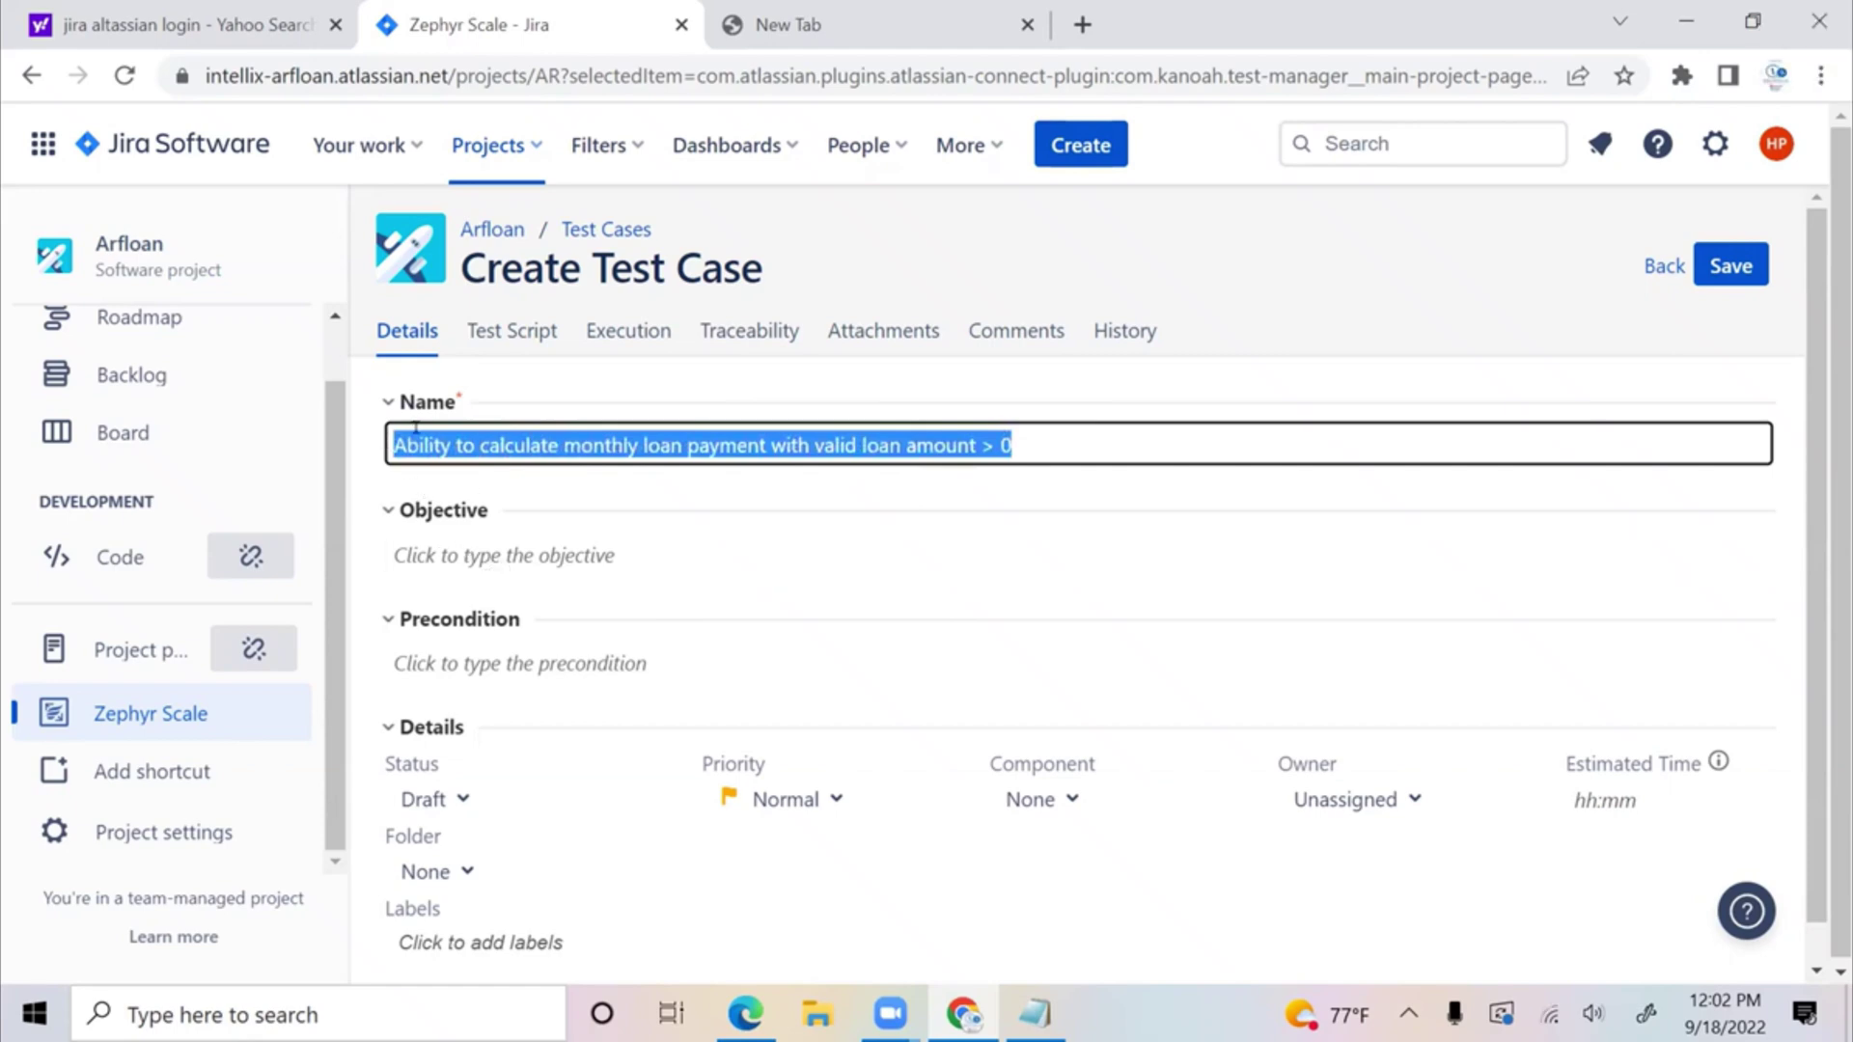
click(745, 330)
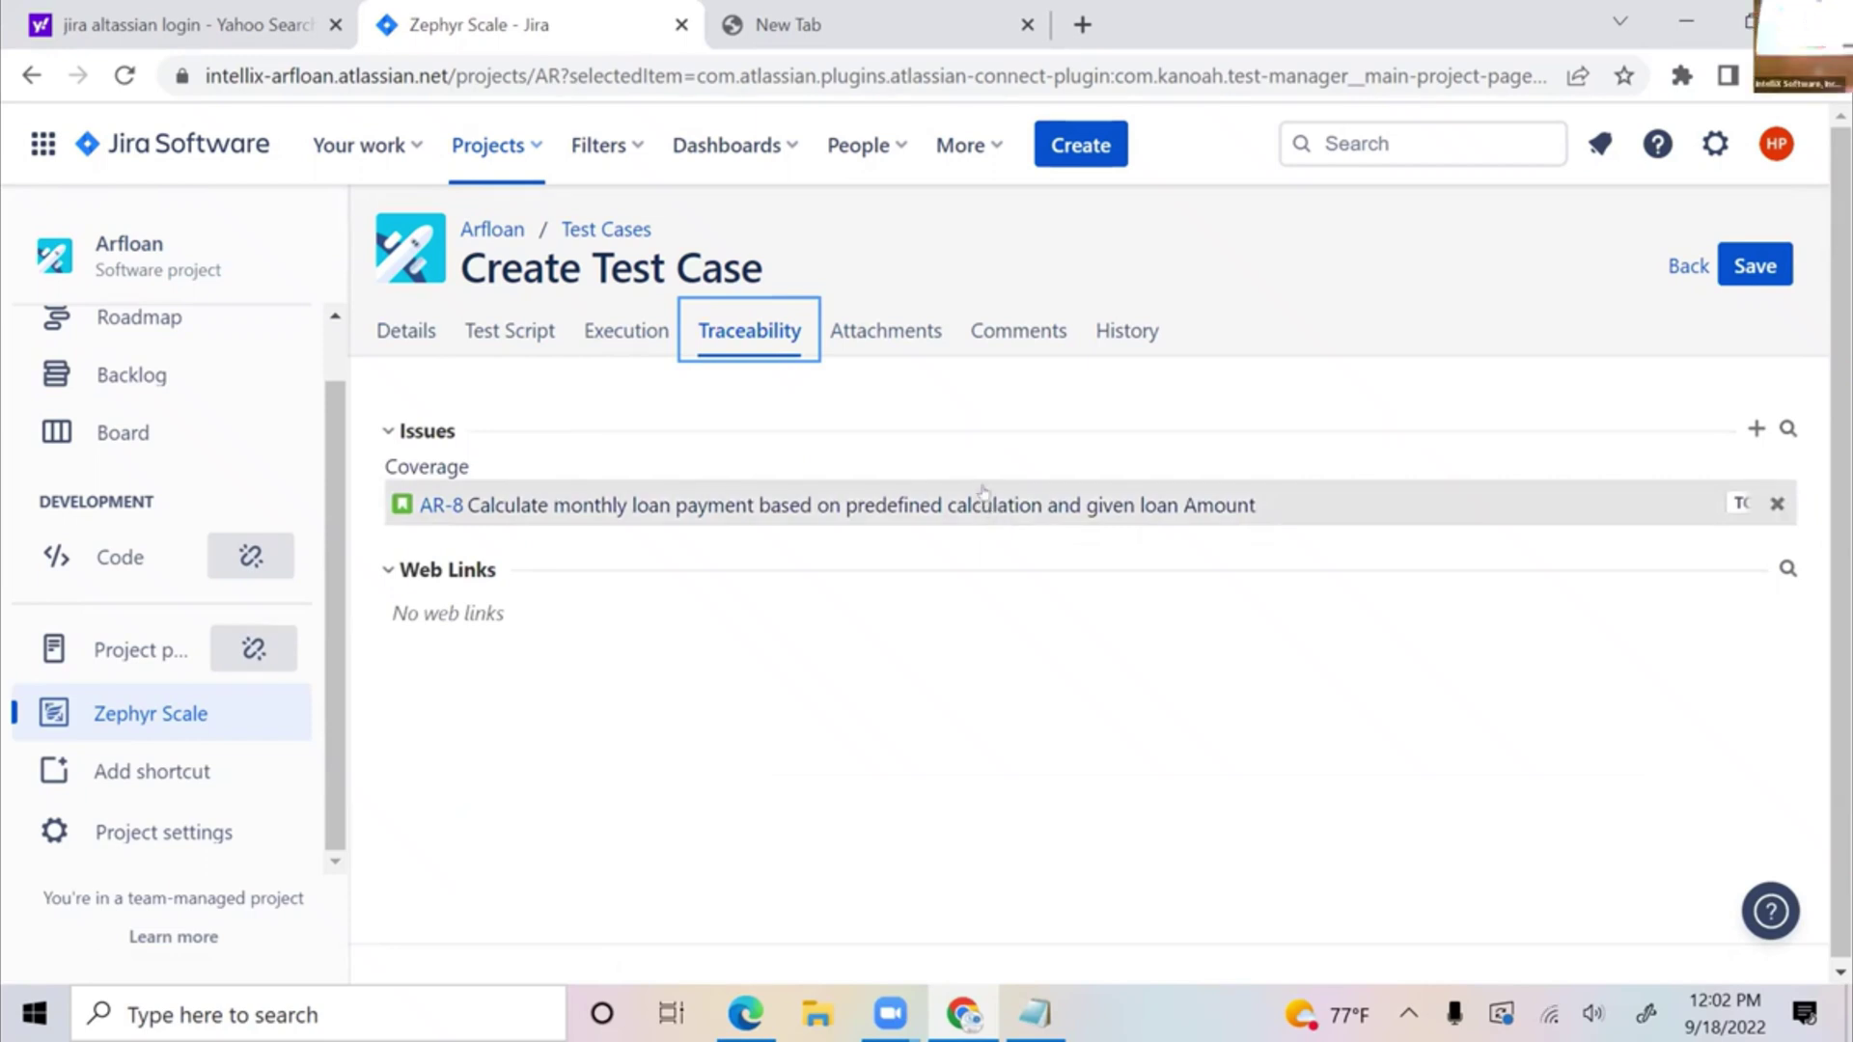
- Open and cancel the Create issue dialog on the test case's Traceability tab
click(1754, 428)
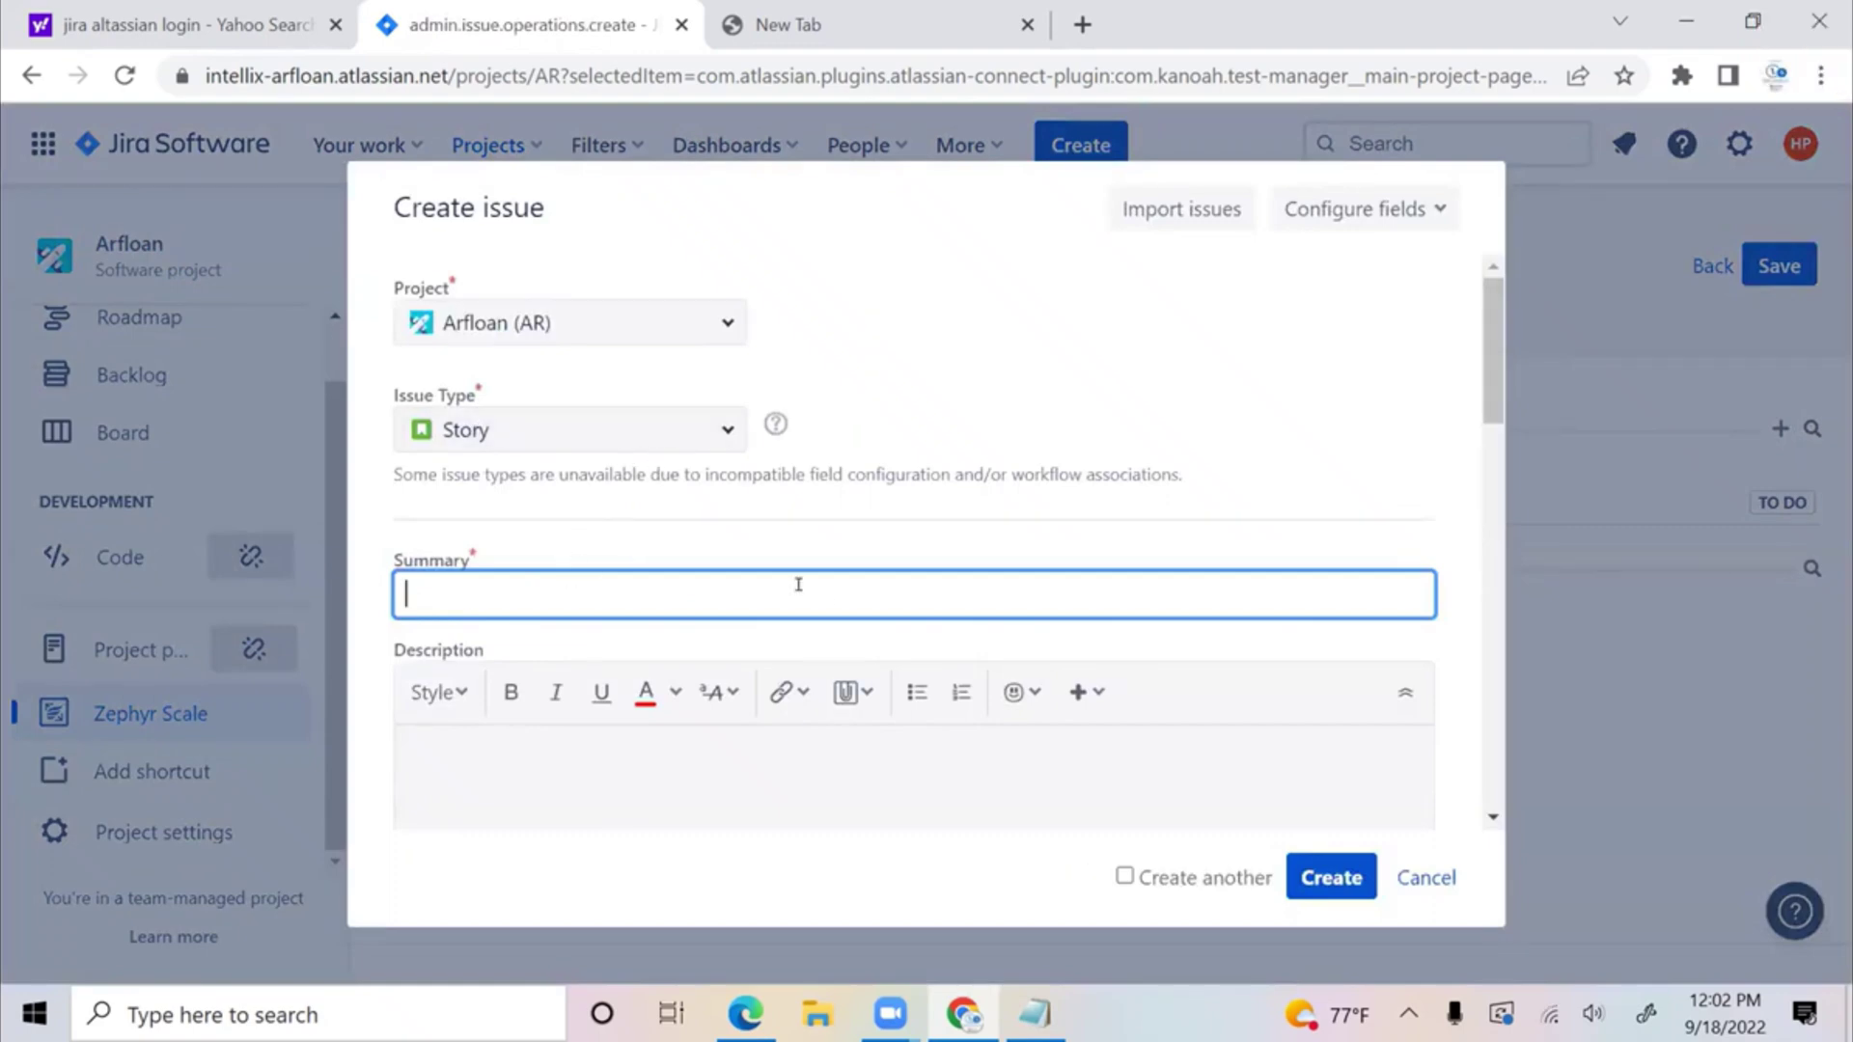
scroll(798, 582, down, 7)
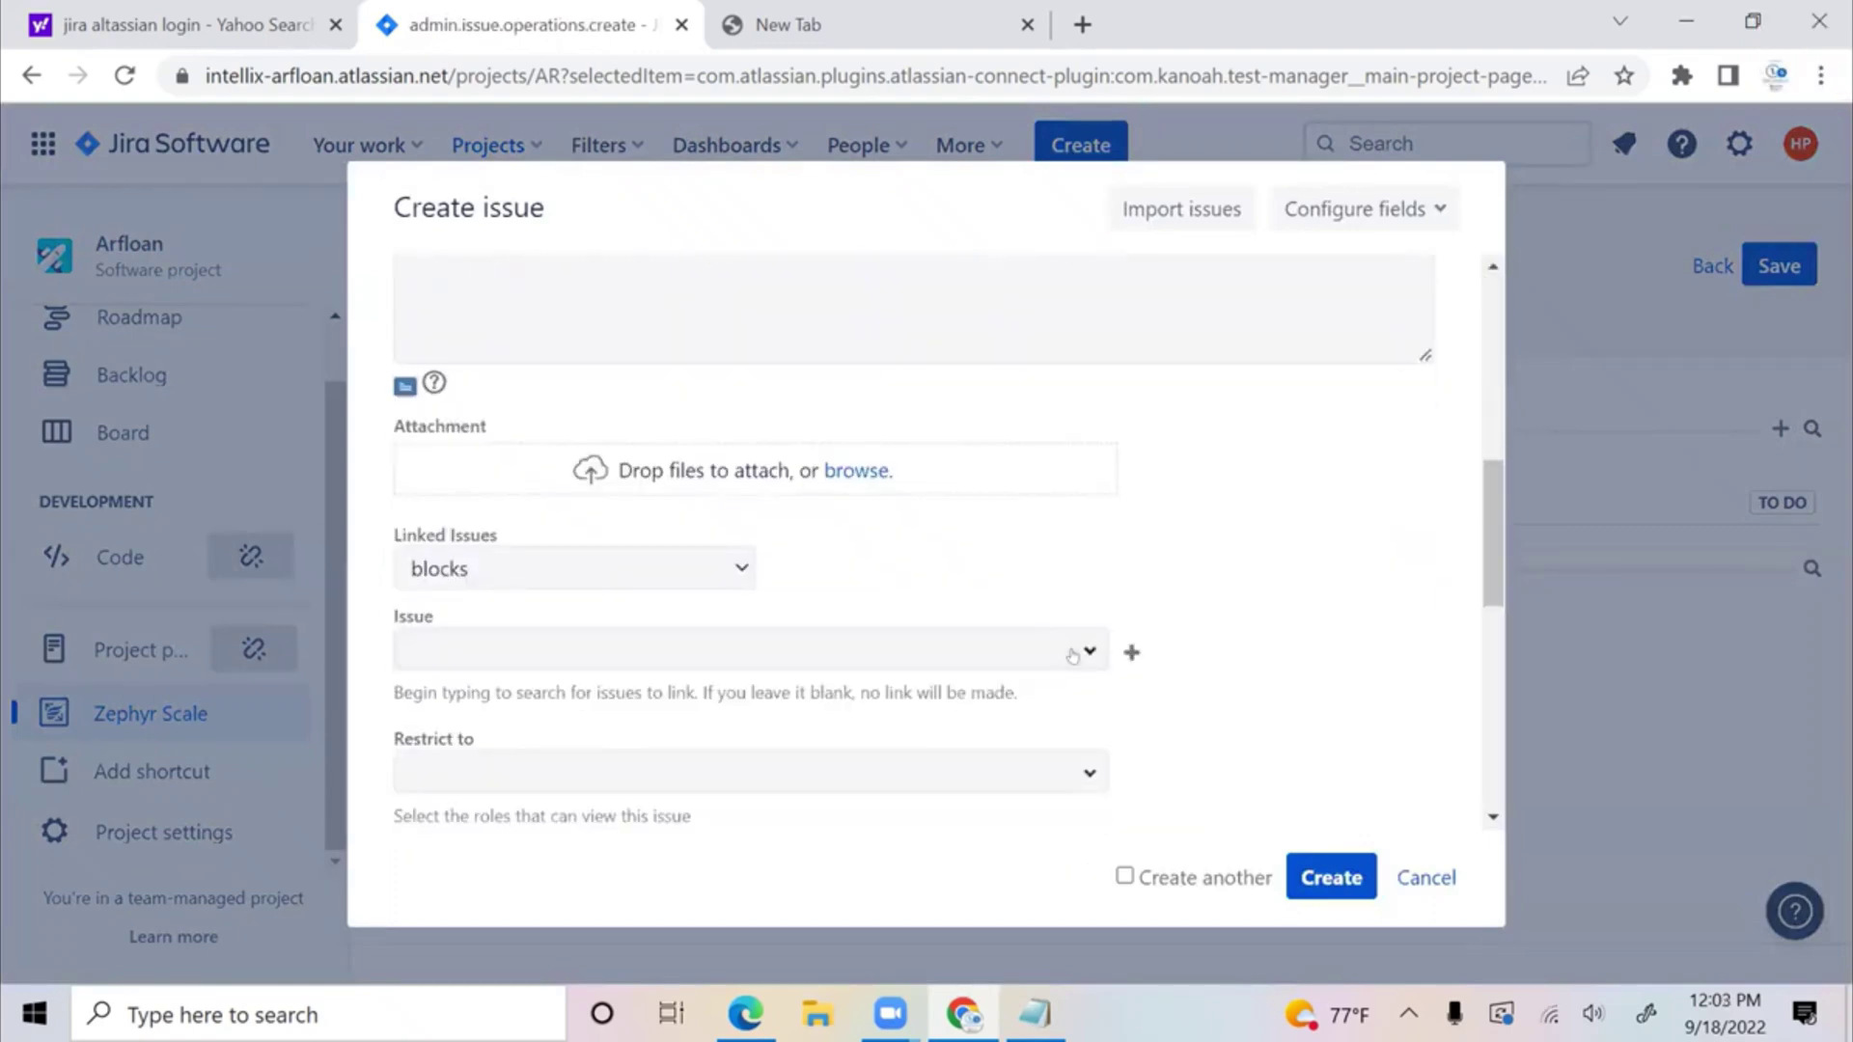
scroll(1062, 636, up, 3)
scroll(1065, 632, up, 5)
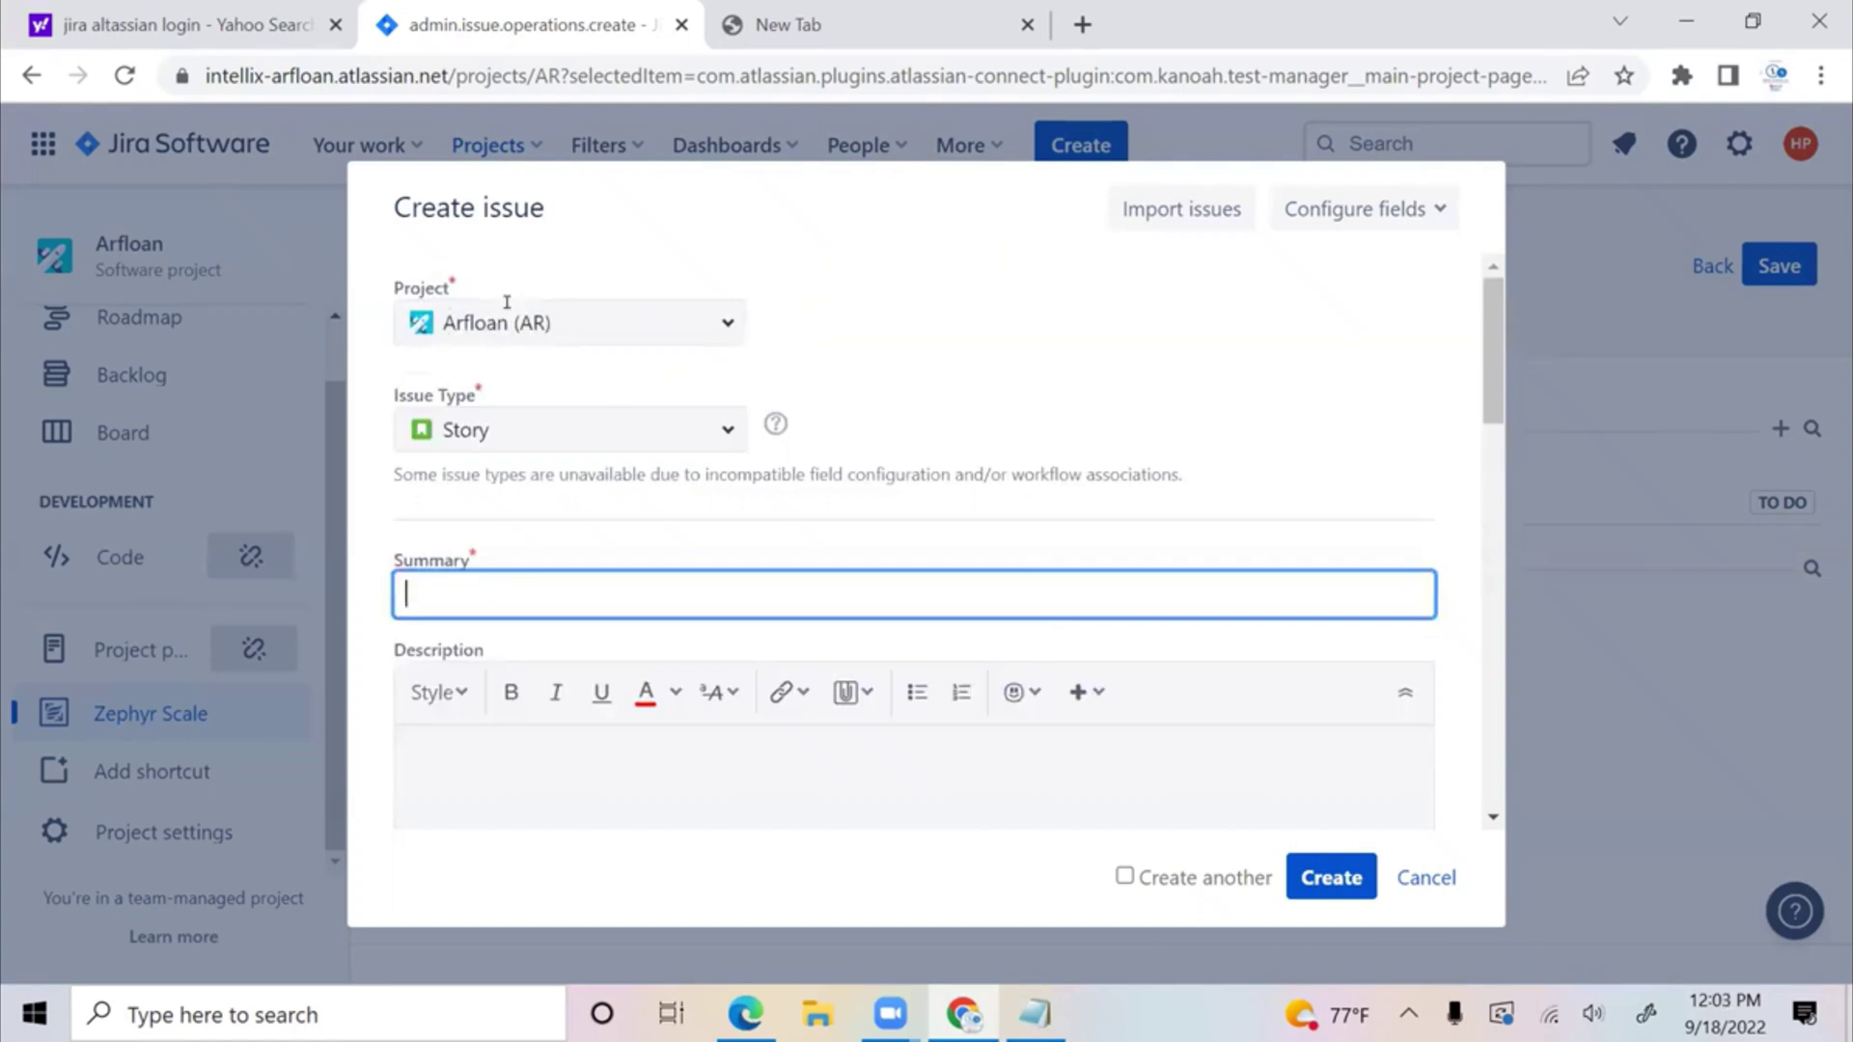
click(1426, 877)
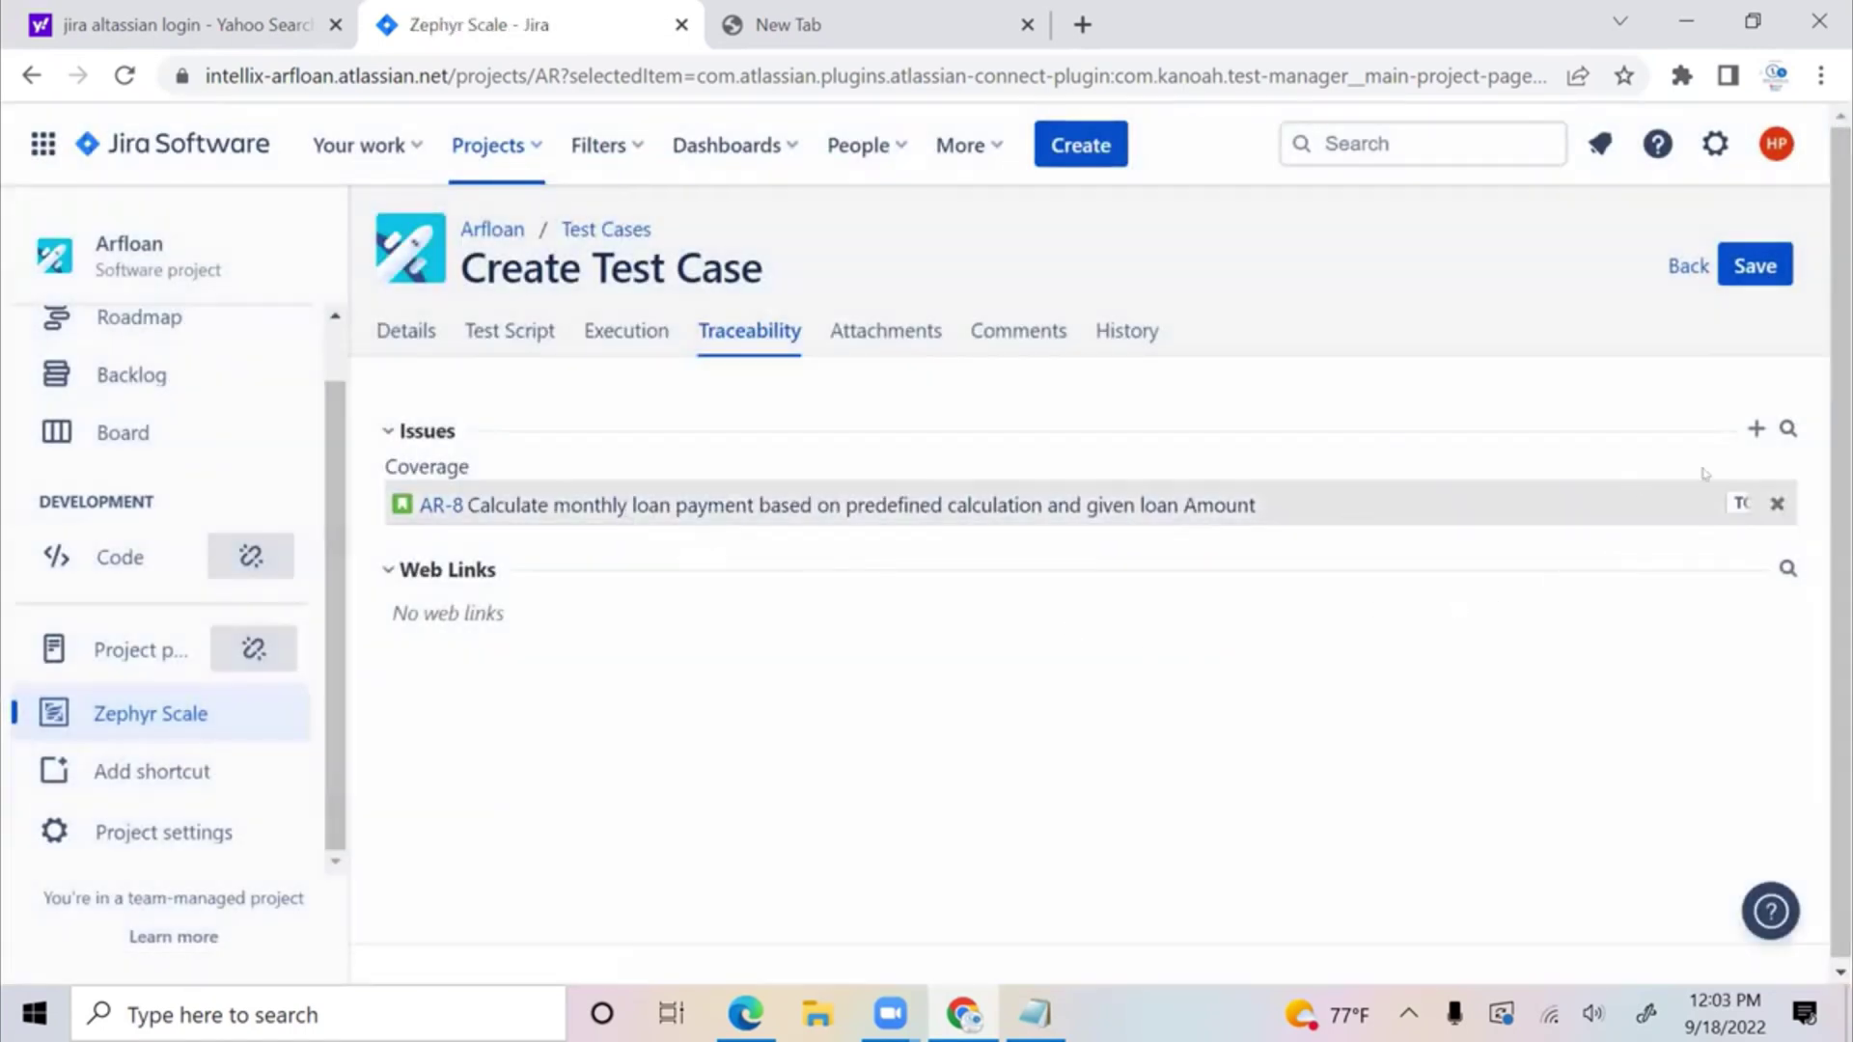
- Try Search Issues in Advanced mode and Favorite Filters, cancel, and return to Details
click(1787, 429)
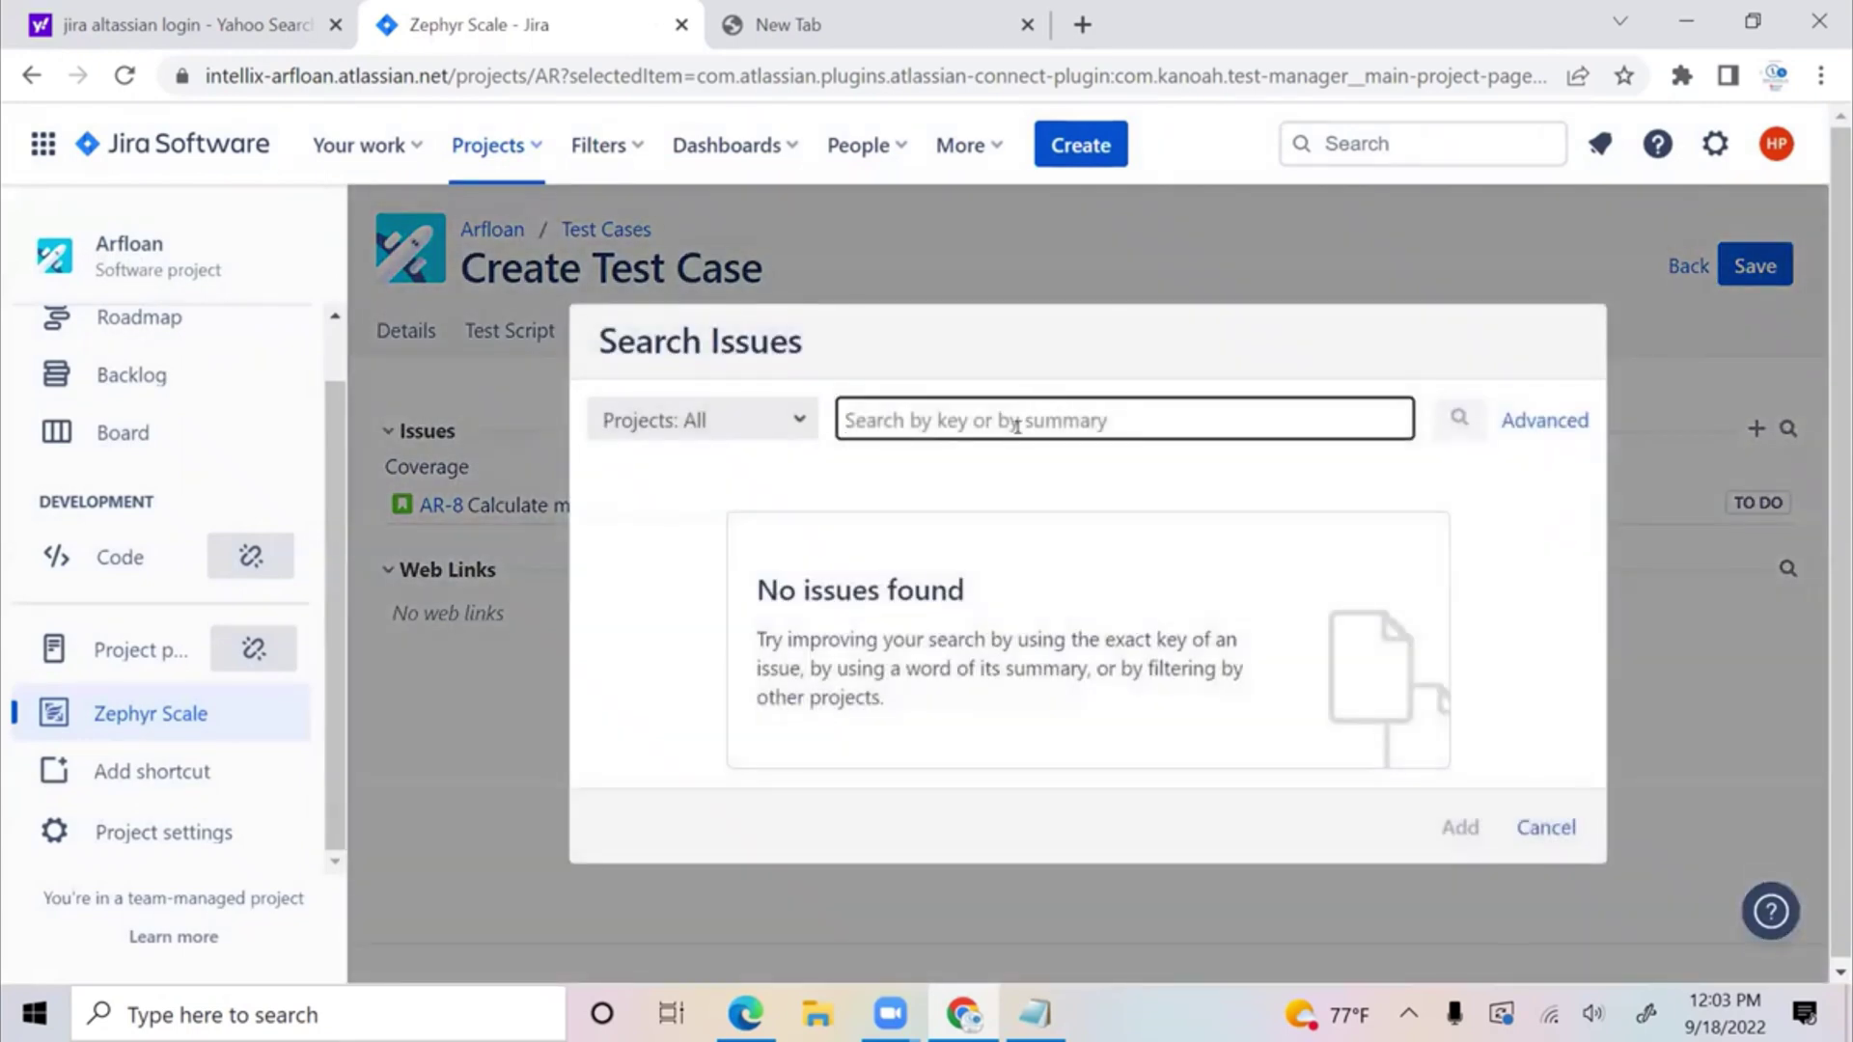
click(1544, 419)
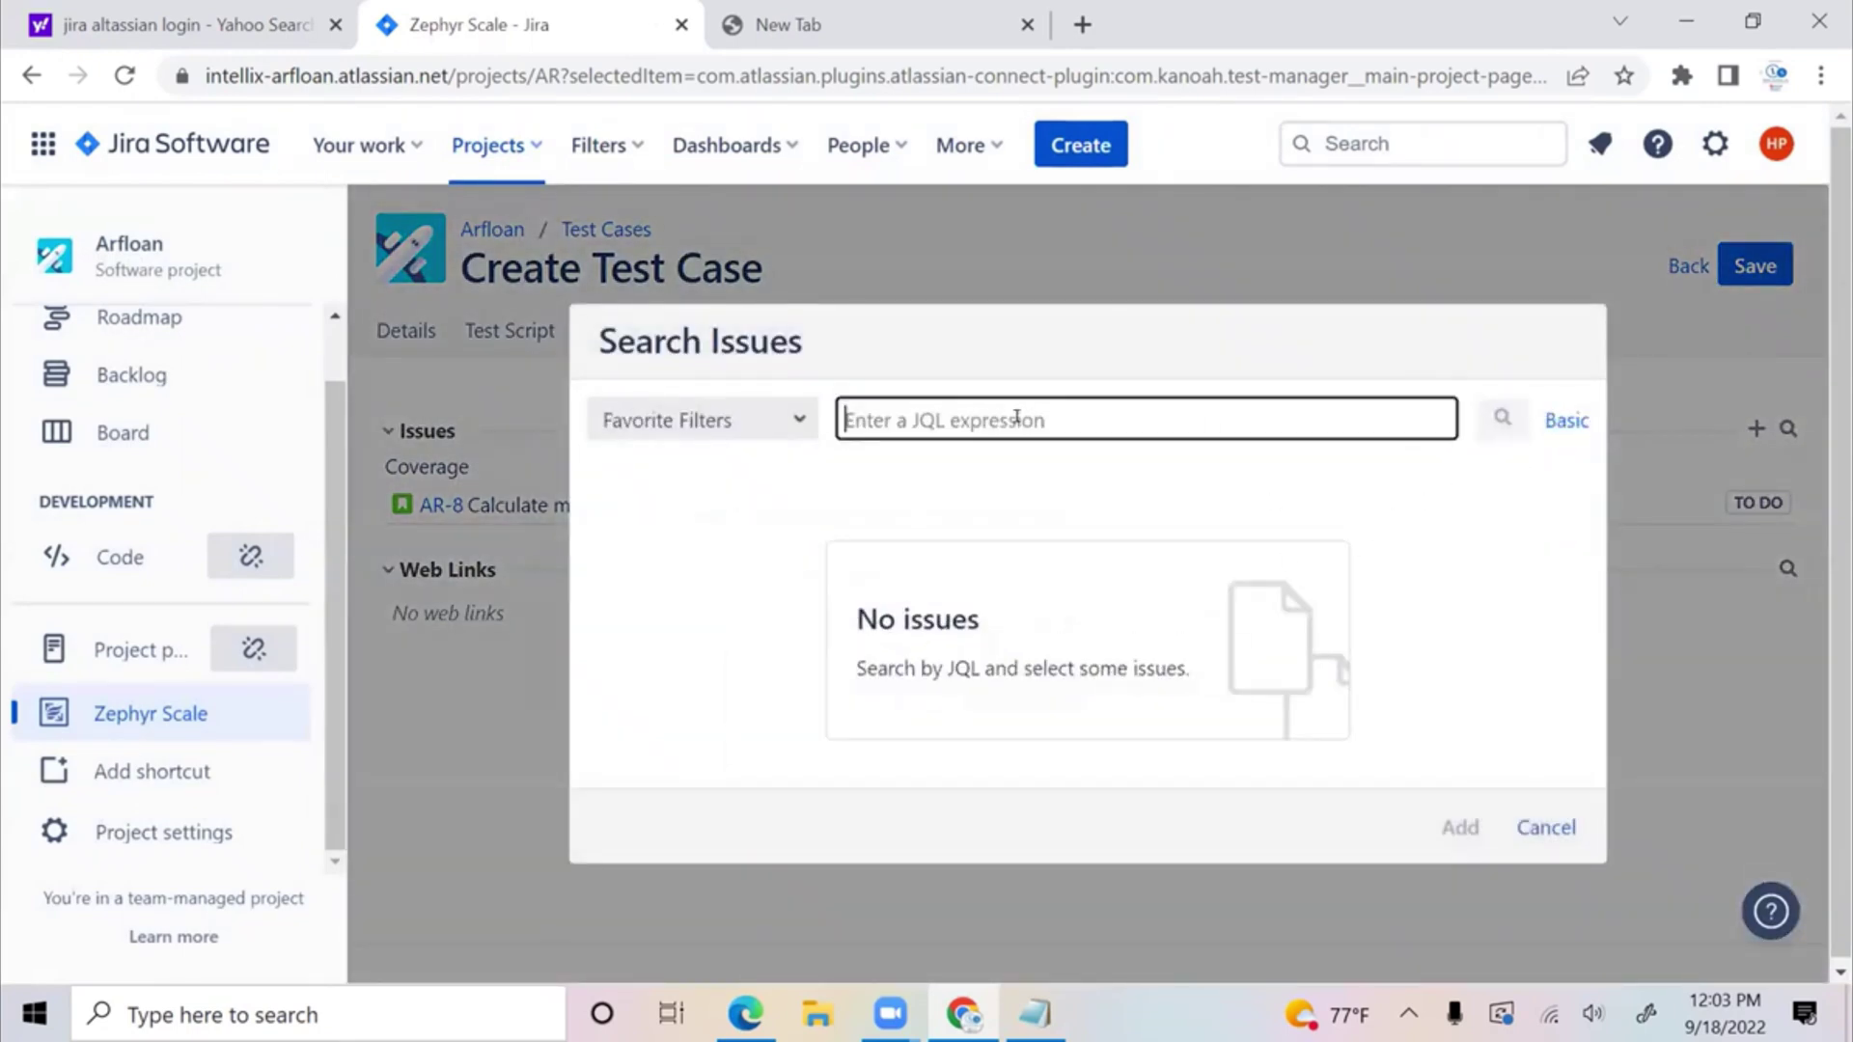
click(784, 420)
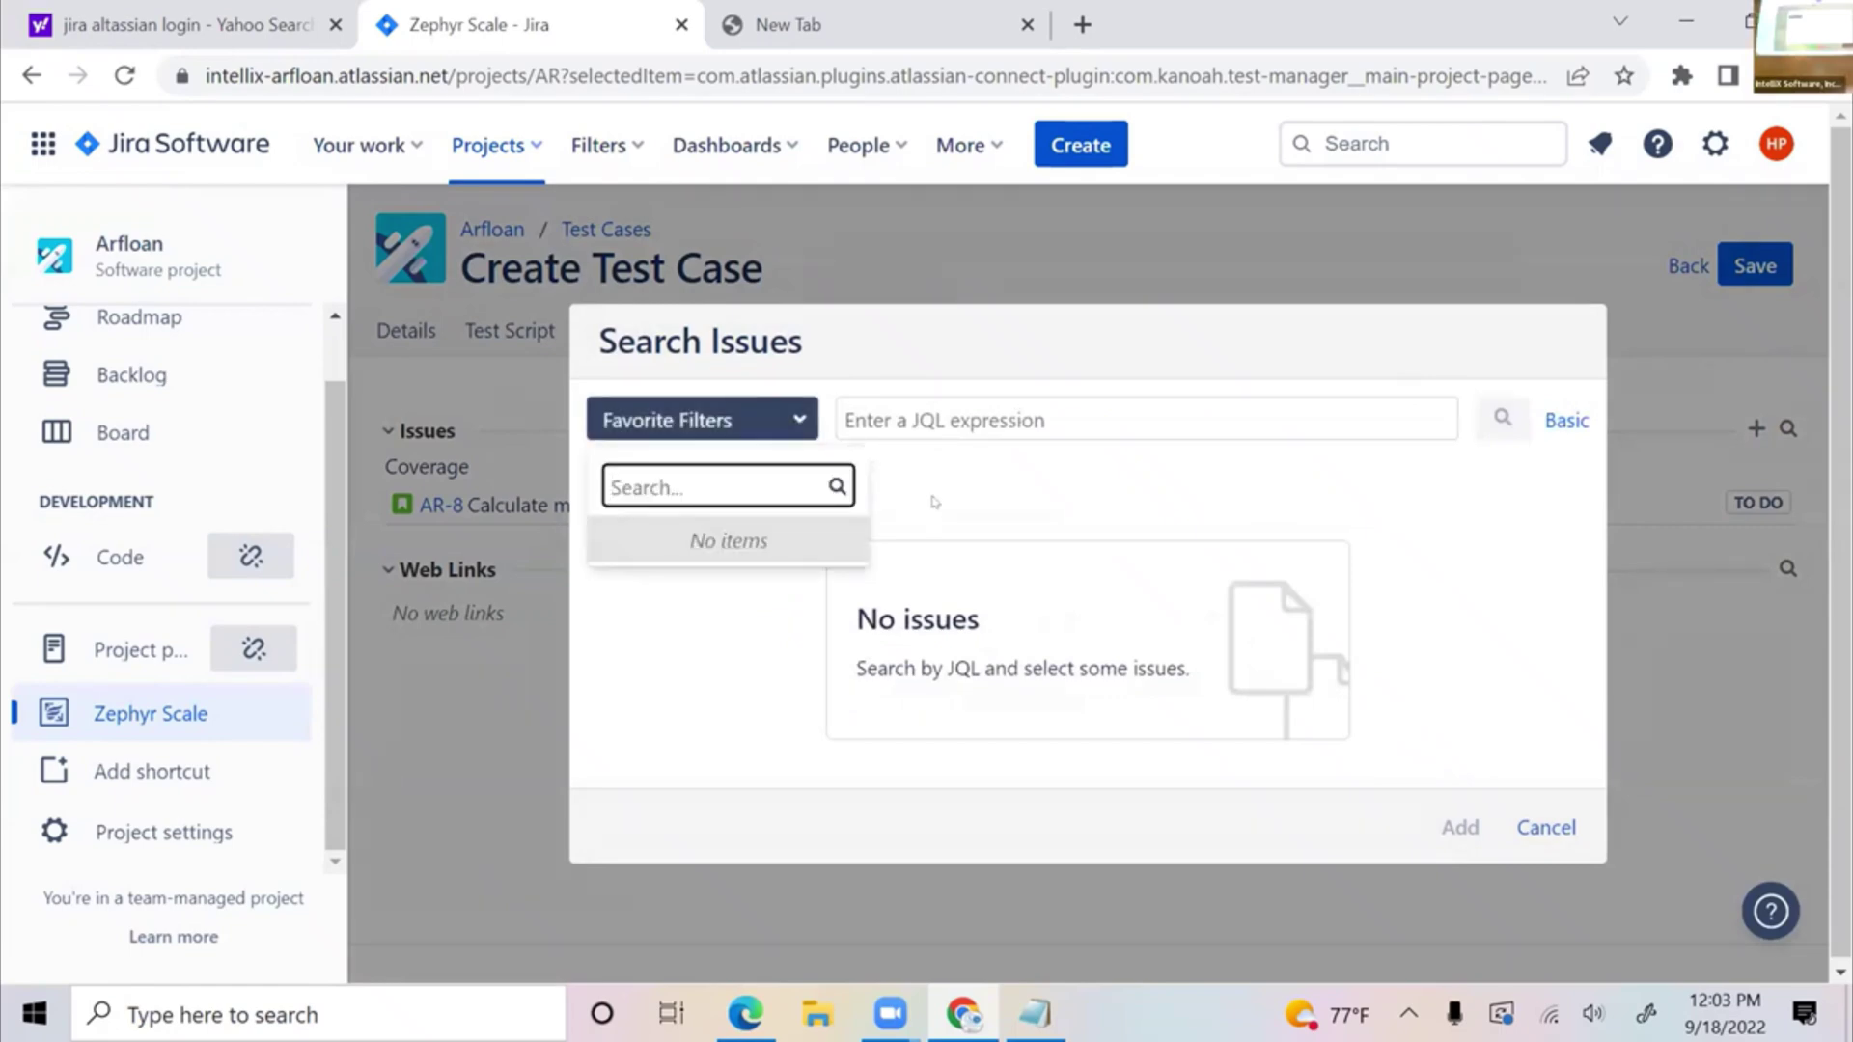
click(962, 503)
click(1545, 827)
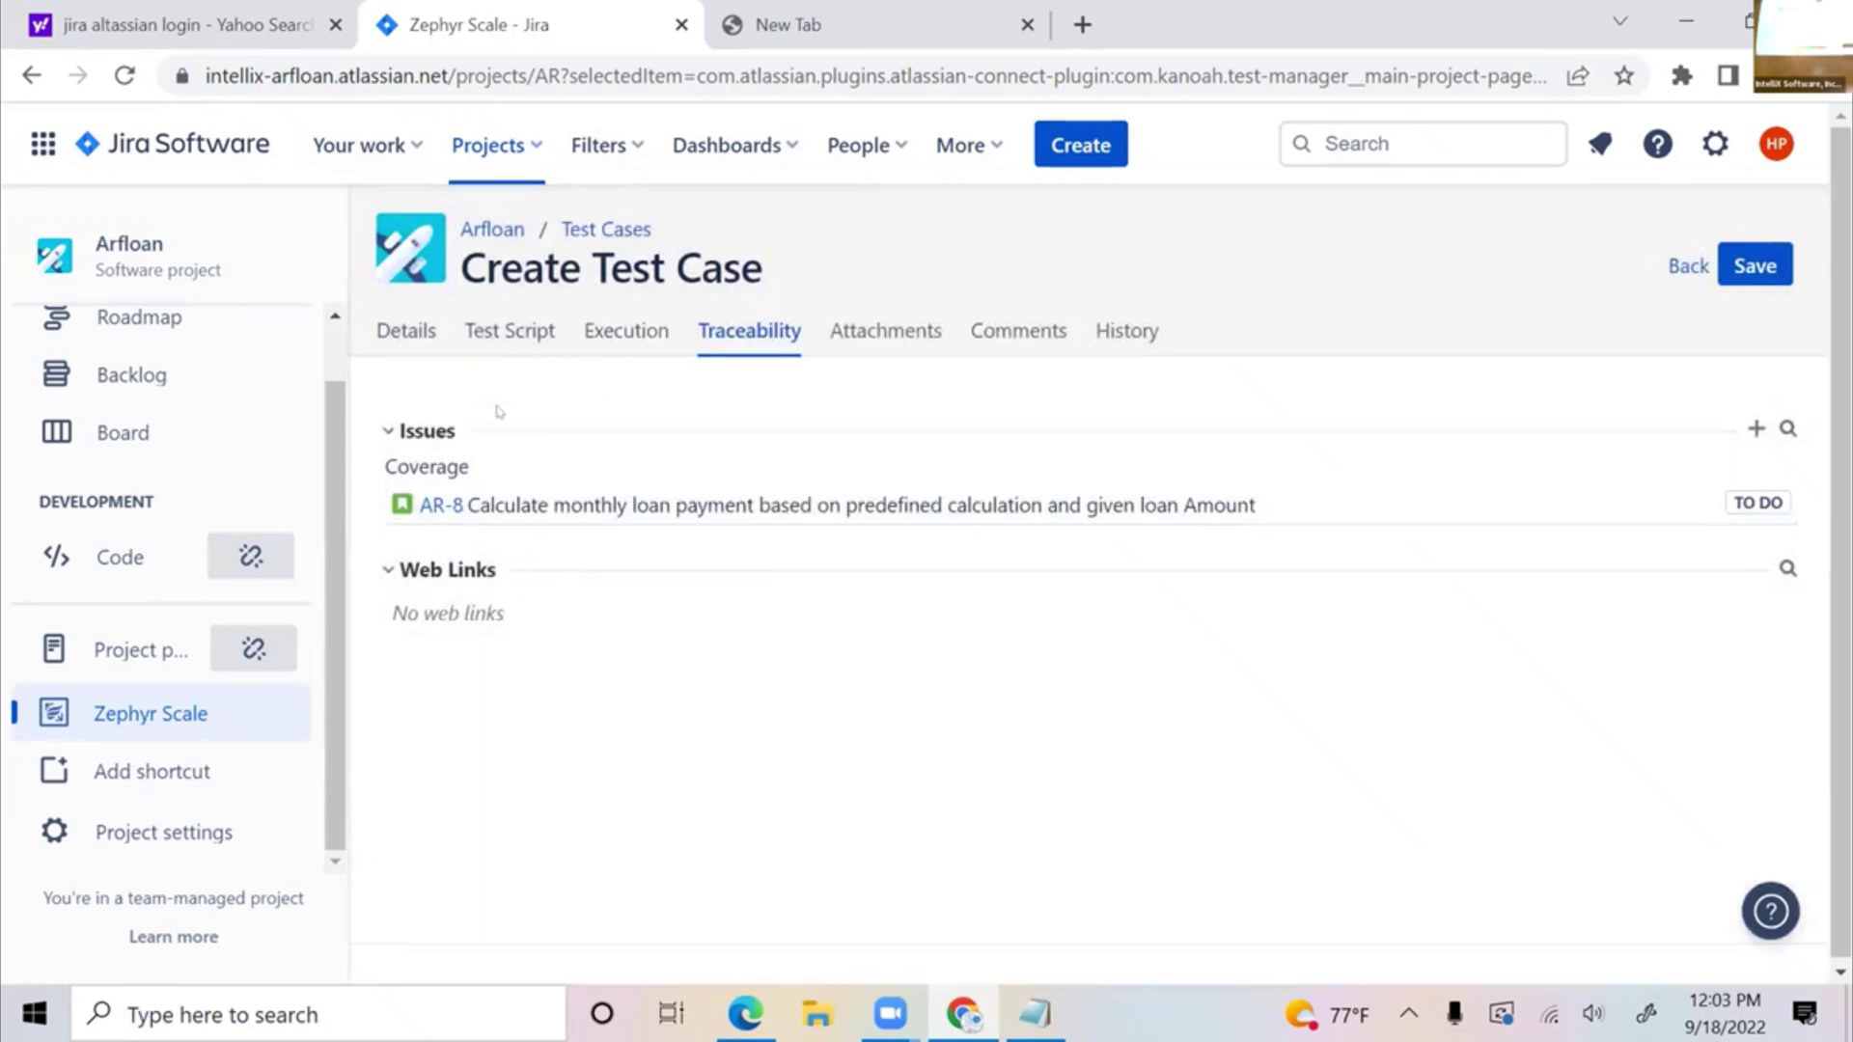
click(406, 331)
- Select the test case name, then move into the Objective field
click(1071, 435)
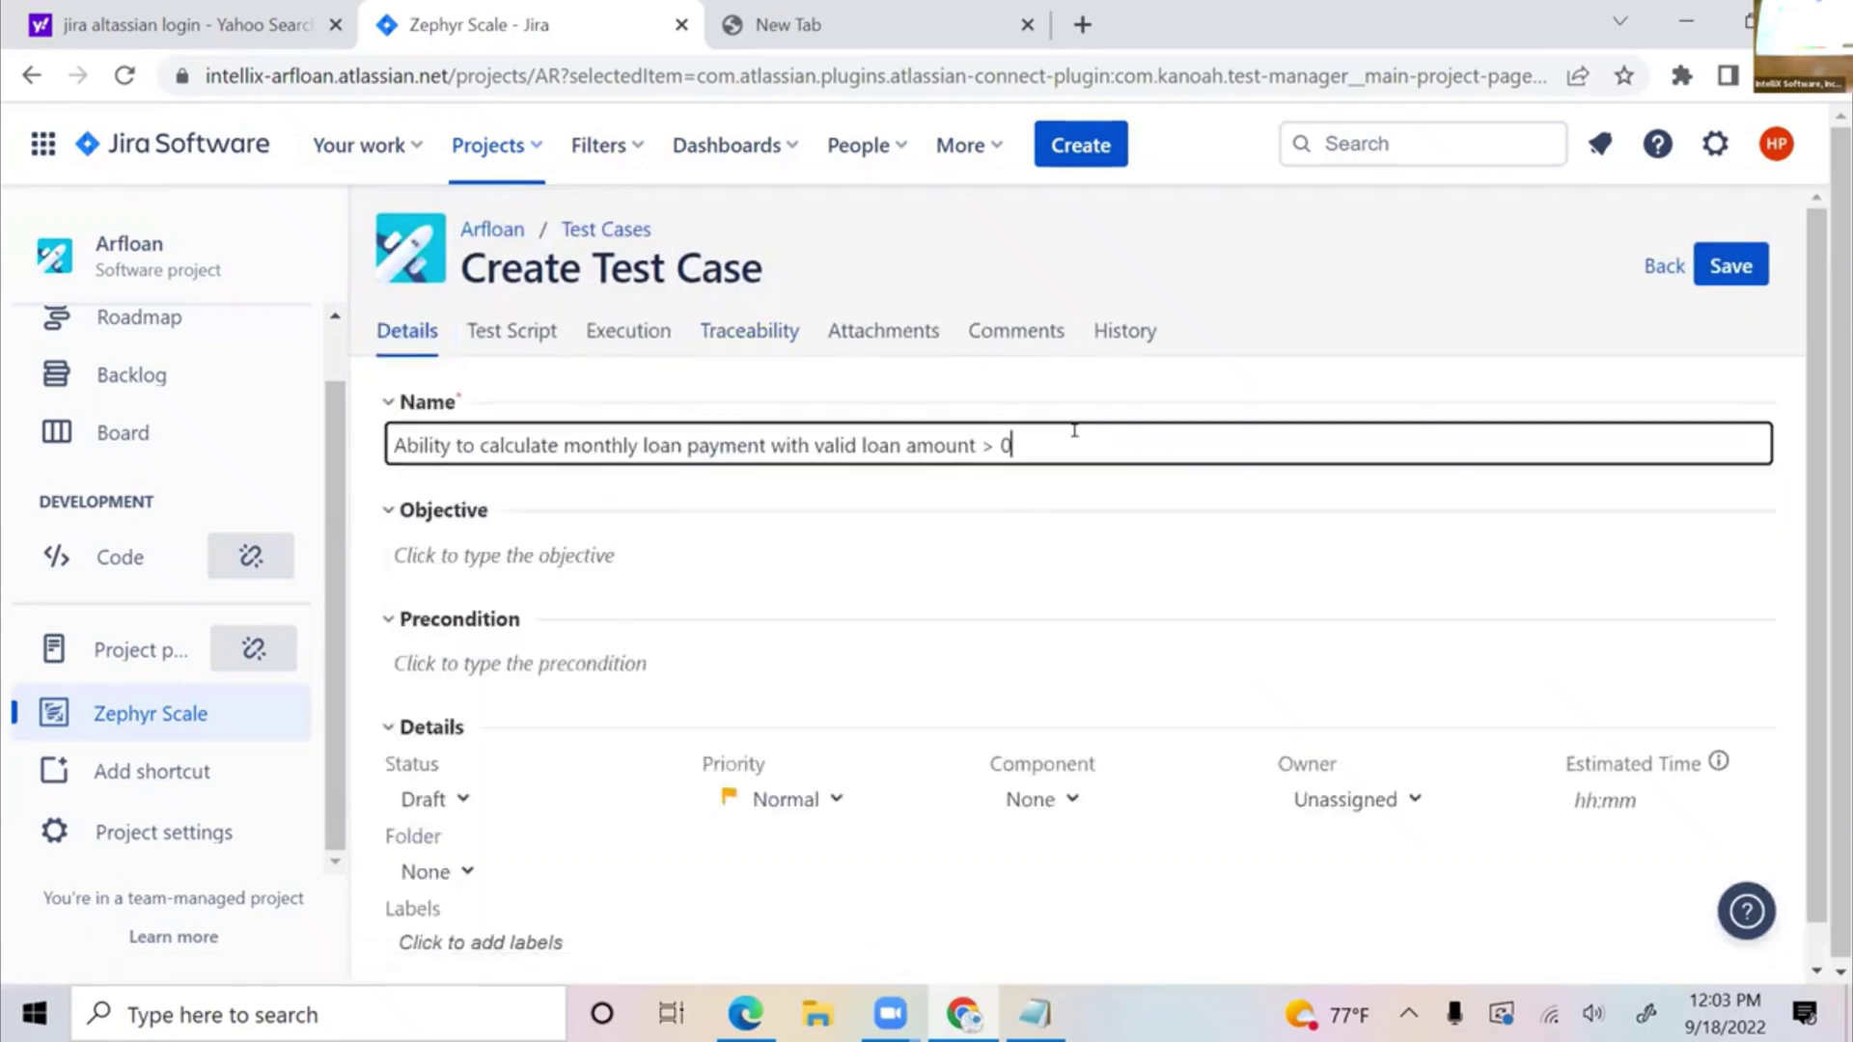
drag(1013, 446, 300, 503)
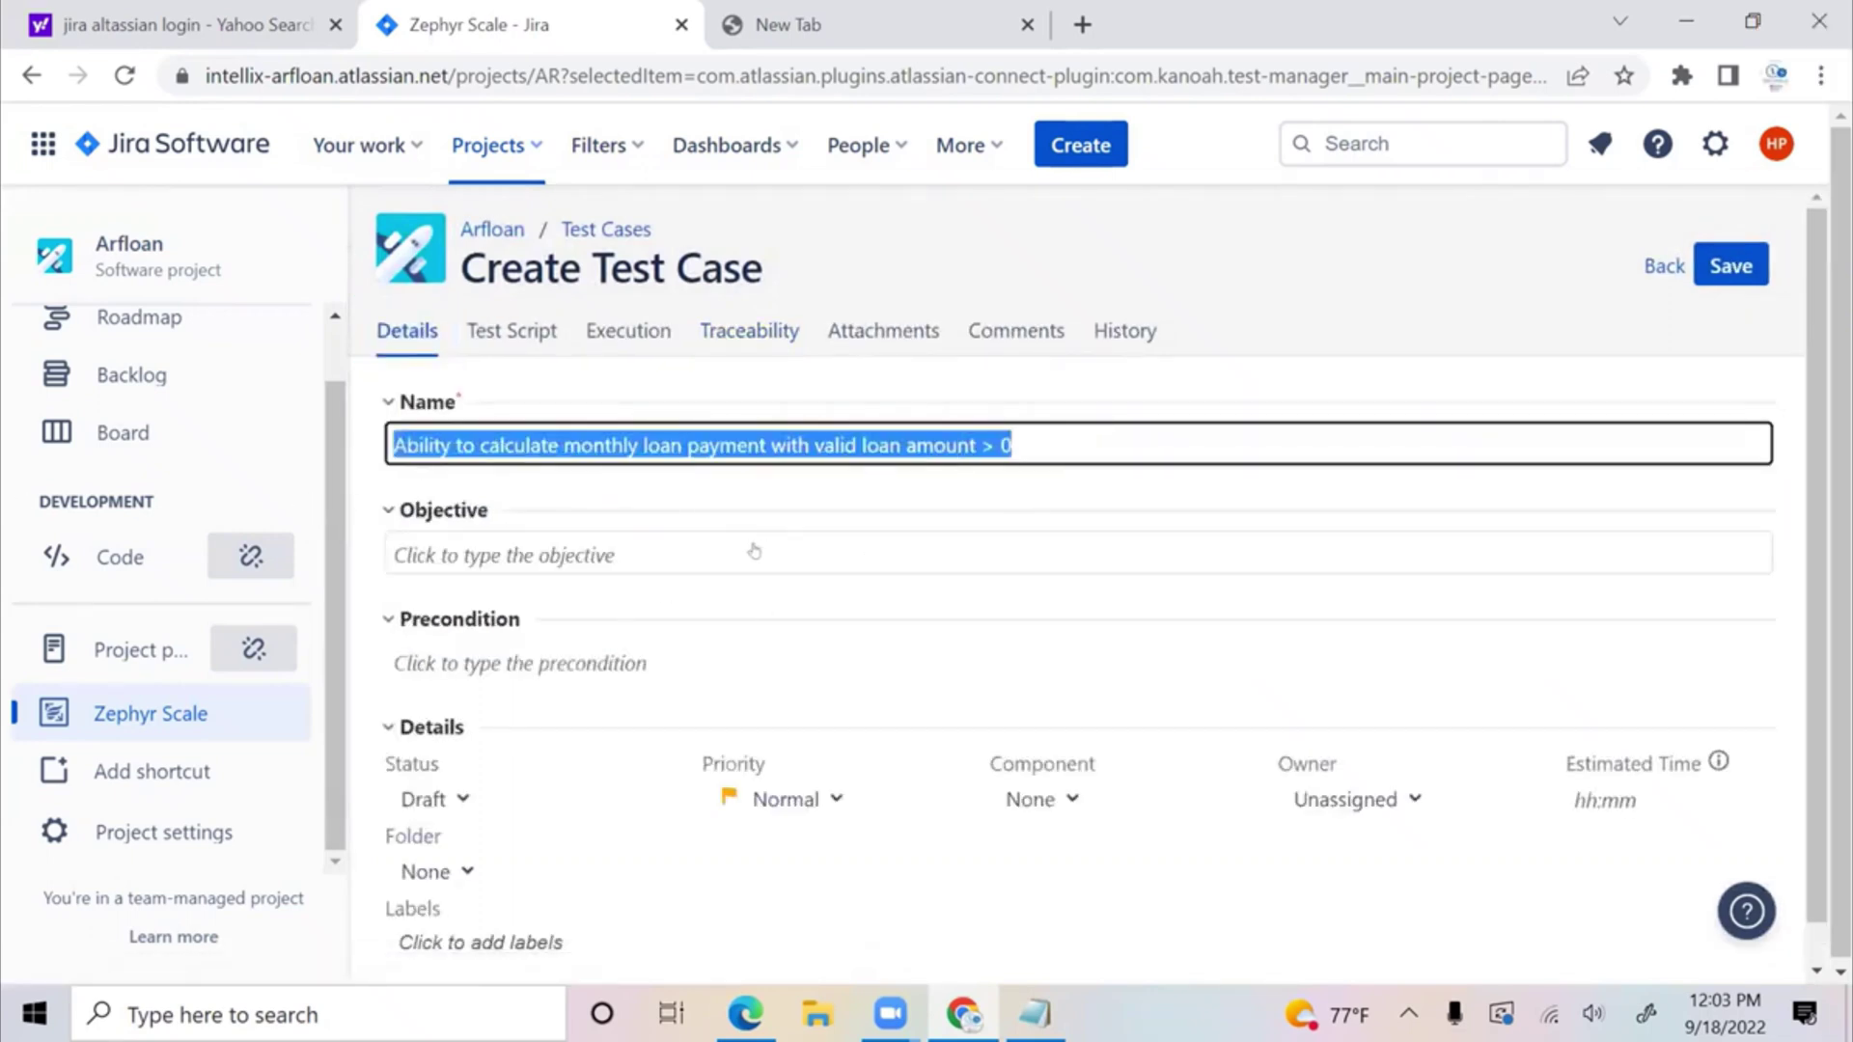
click(687, 579)
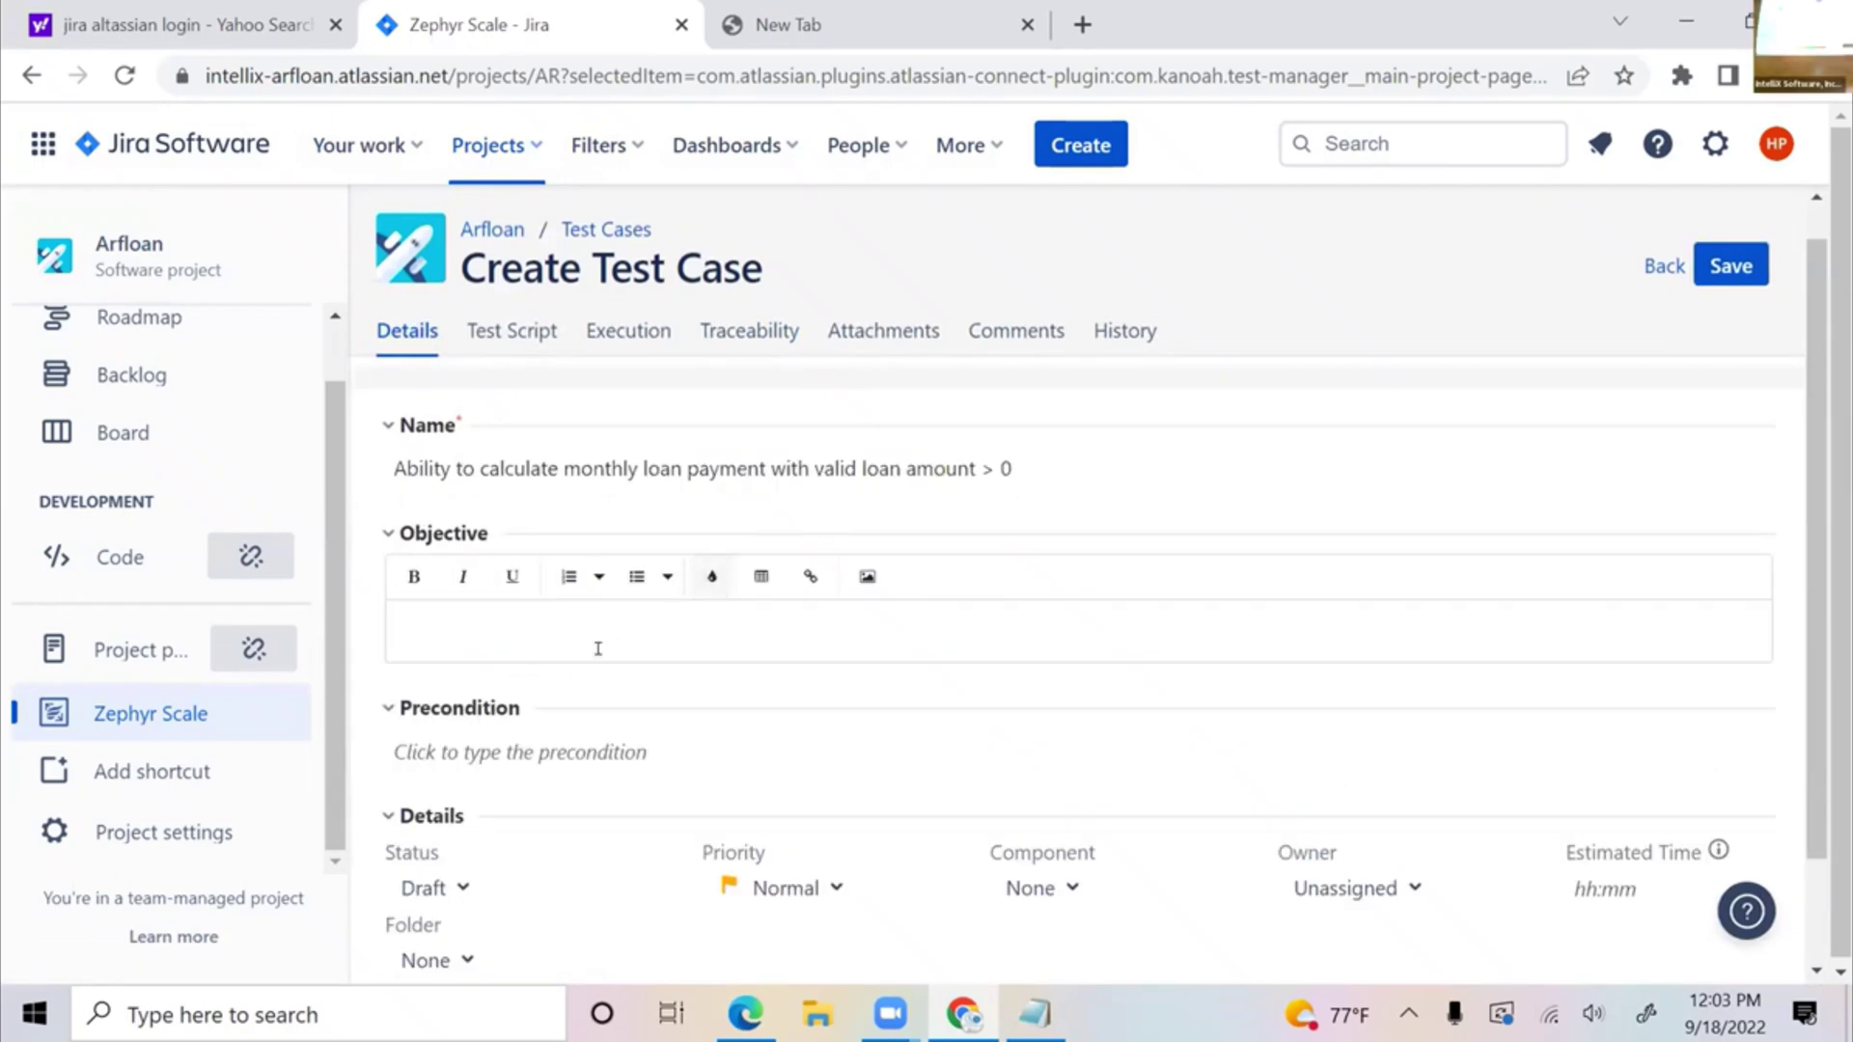
scroll(601, 649, down, 2)
- Set the precondition to 'Dealer Gtraining exists in the system' and show the Test Script
click(602, 618)
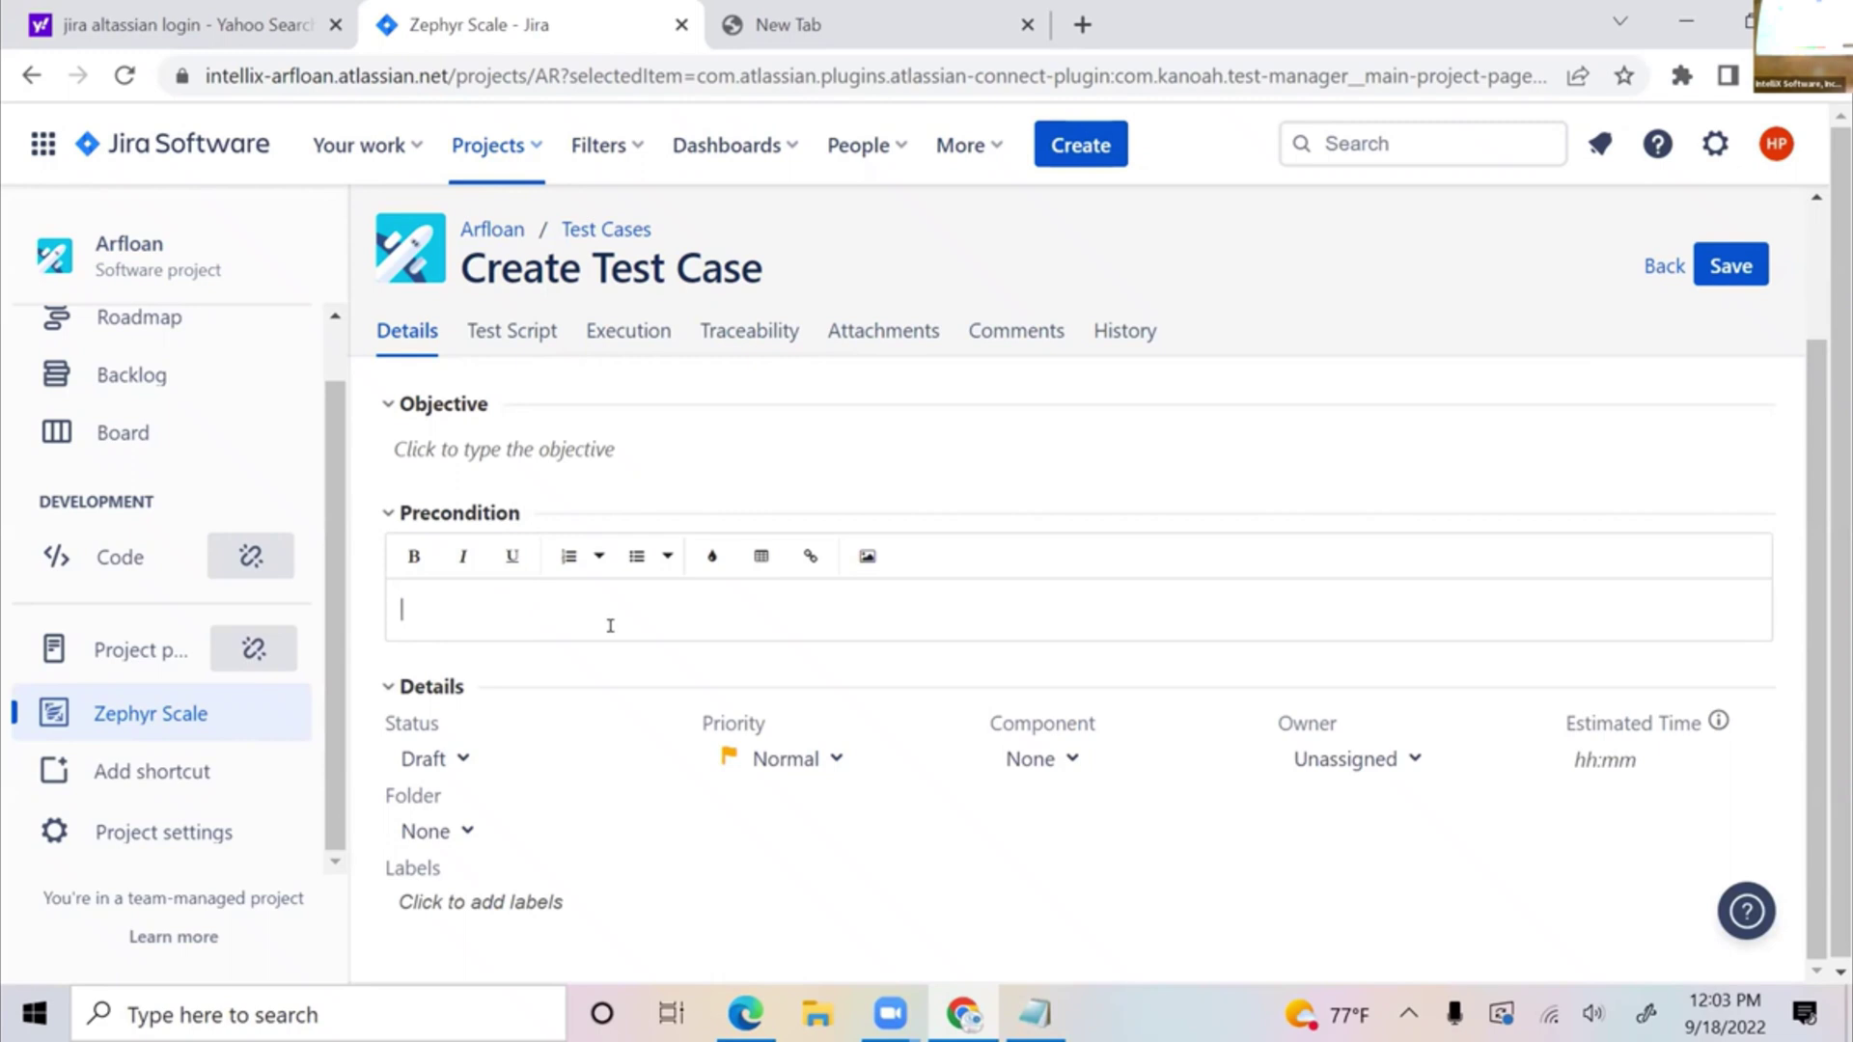
scroll(610, 626, up, 1)
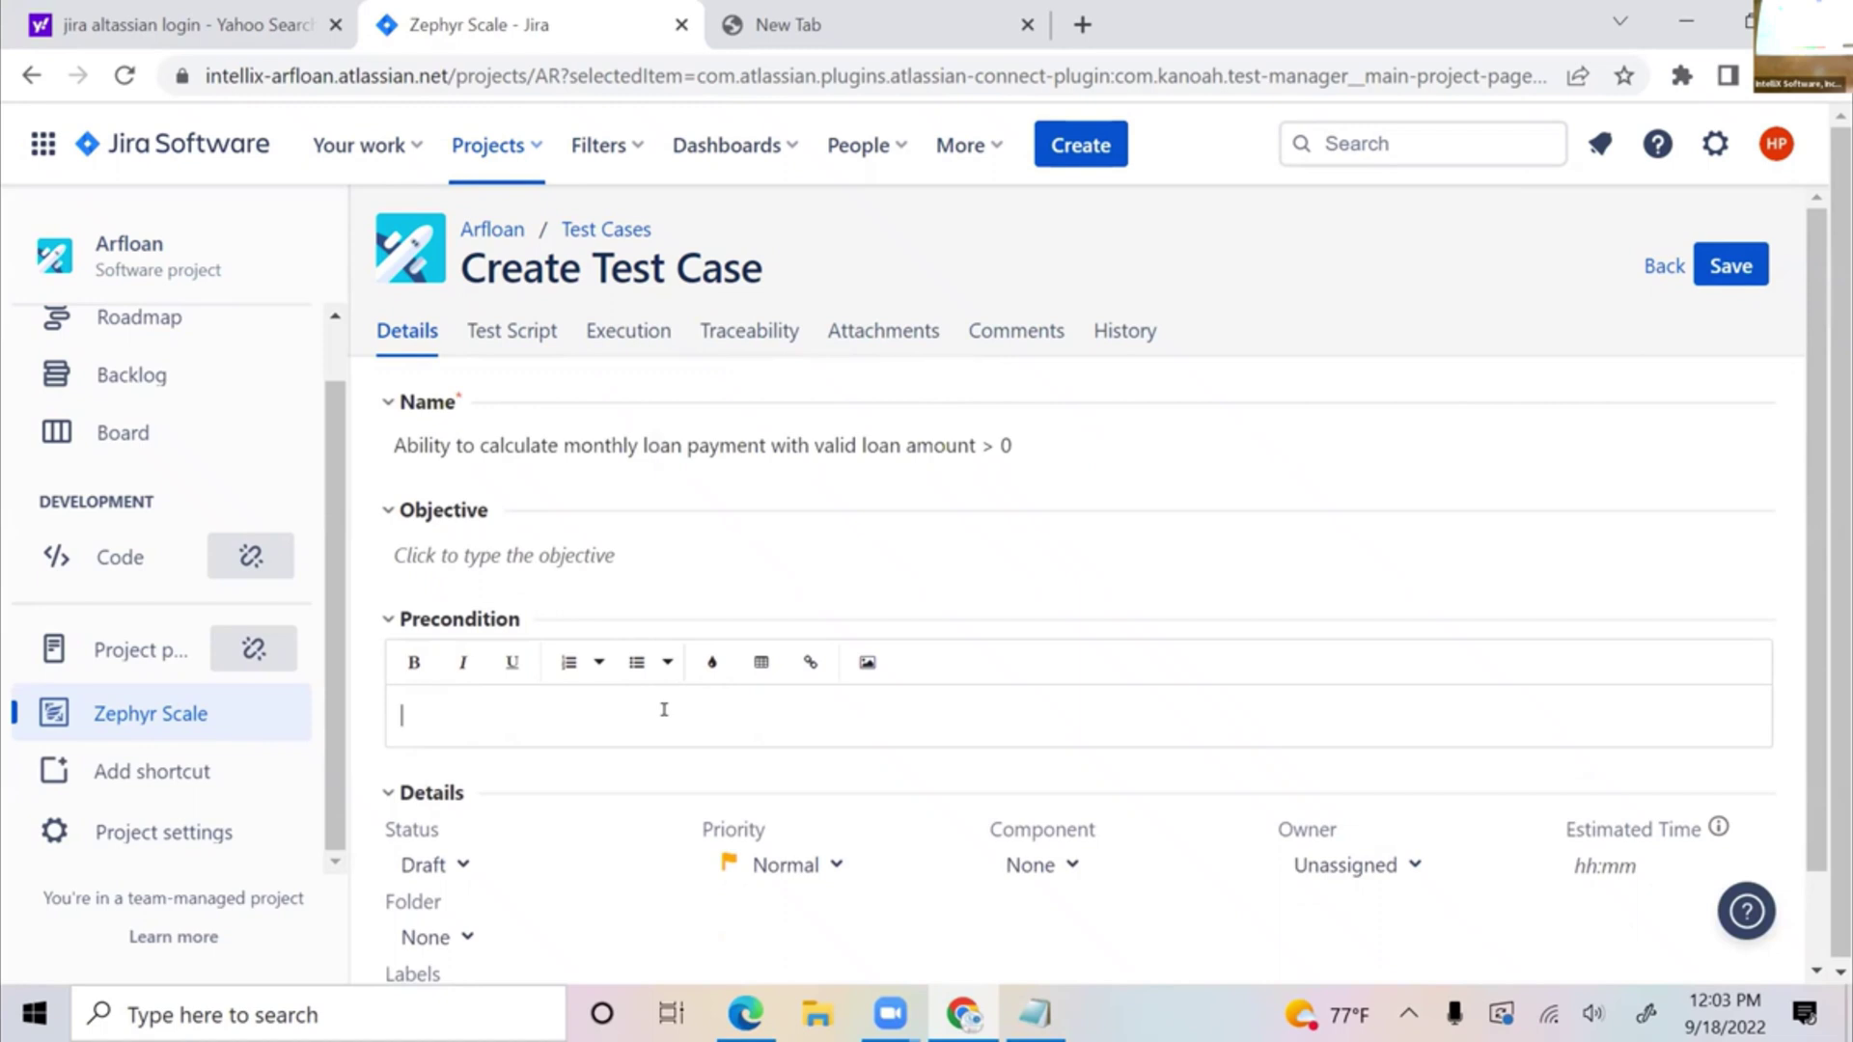
text(Dealer)
text( account)
key(BackSpace)
key(BackSpace)
key(BackSpace)
key(BackSpace)
key(BackSpace)
key(BackSpace)
key(BackSpace)
text(Gtraining exists in the system)
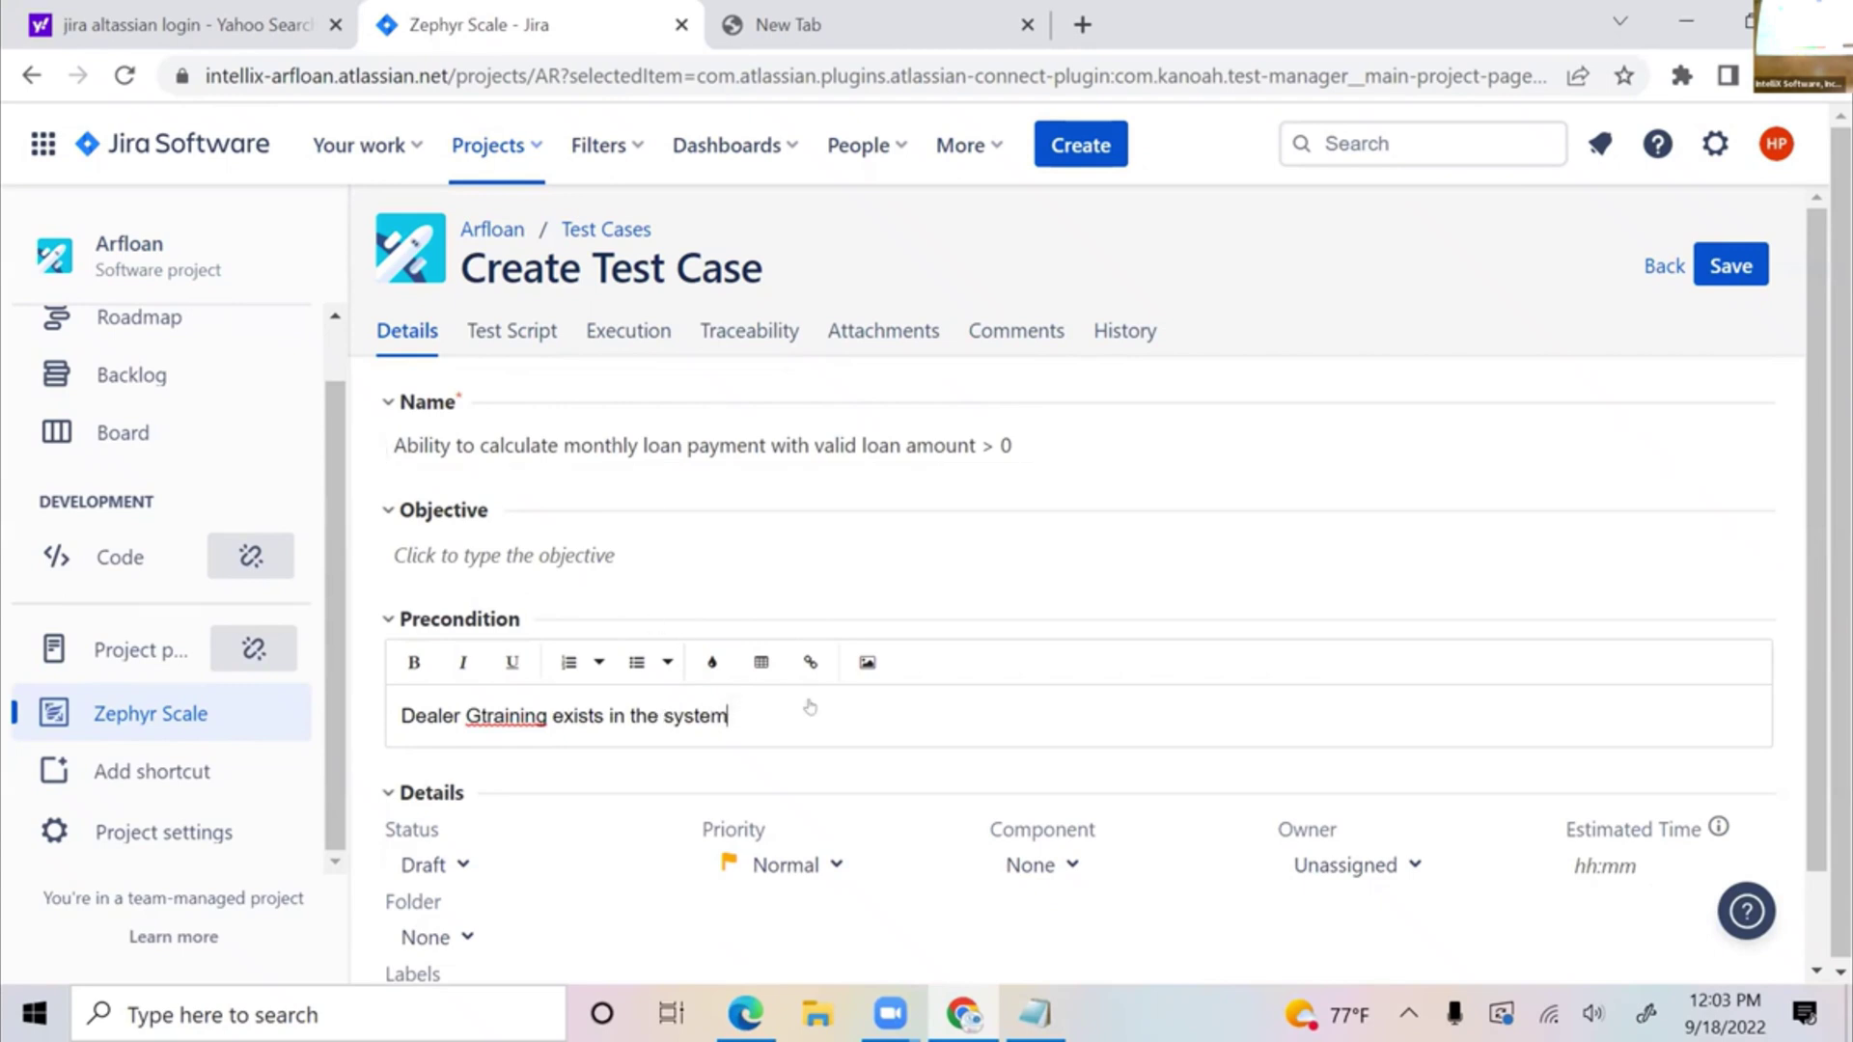
scroll(943, 777, down, 1)
scroll(939, 728, up, 1)
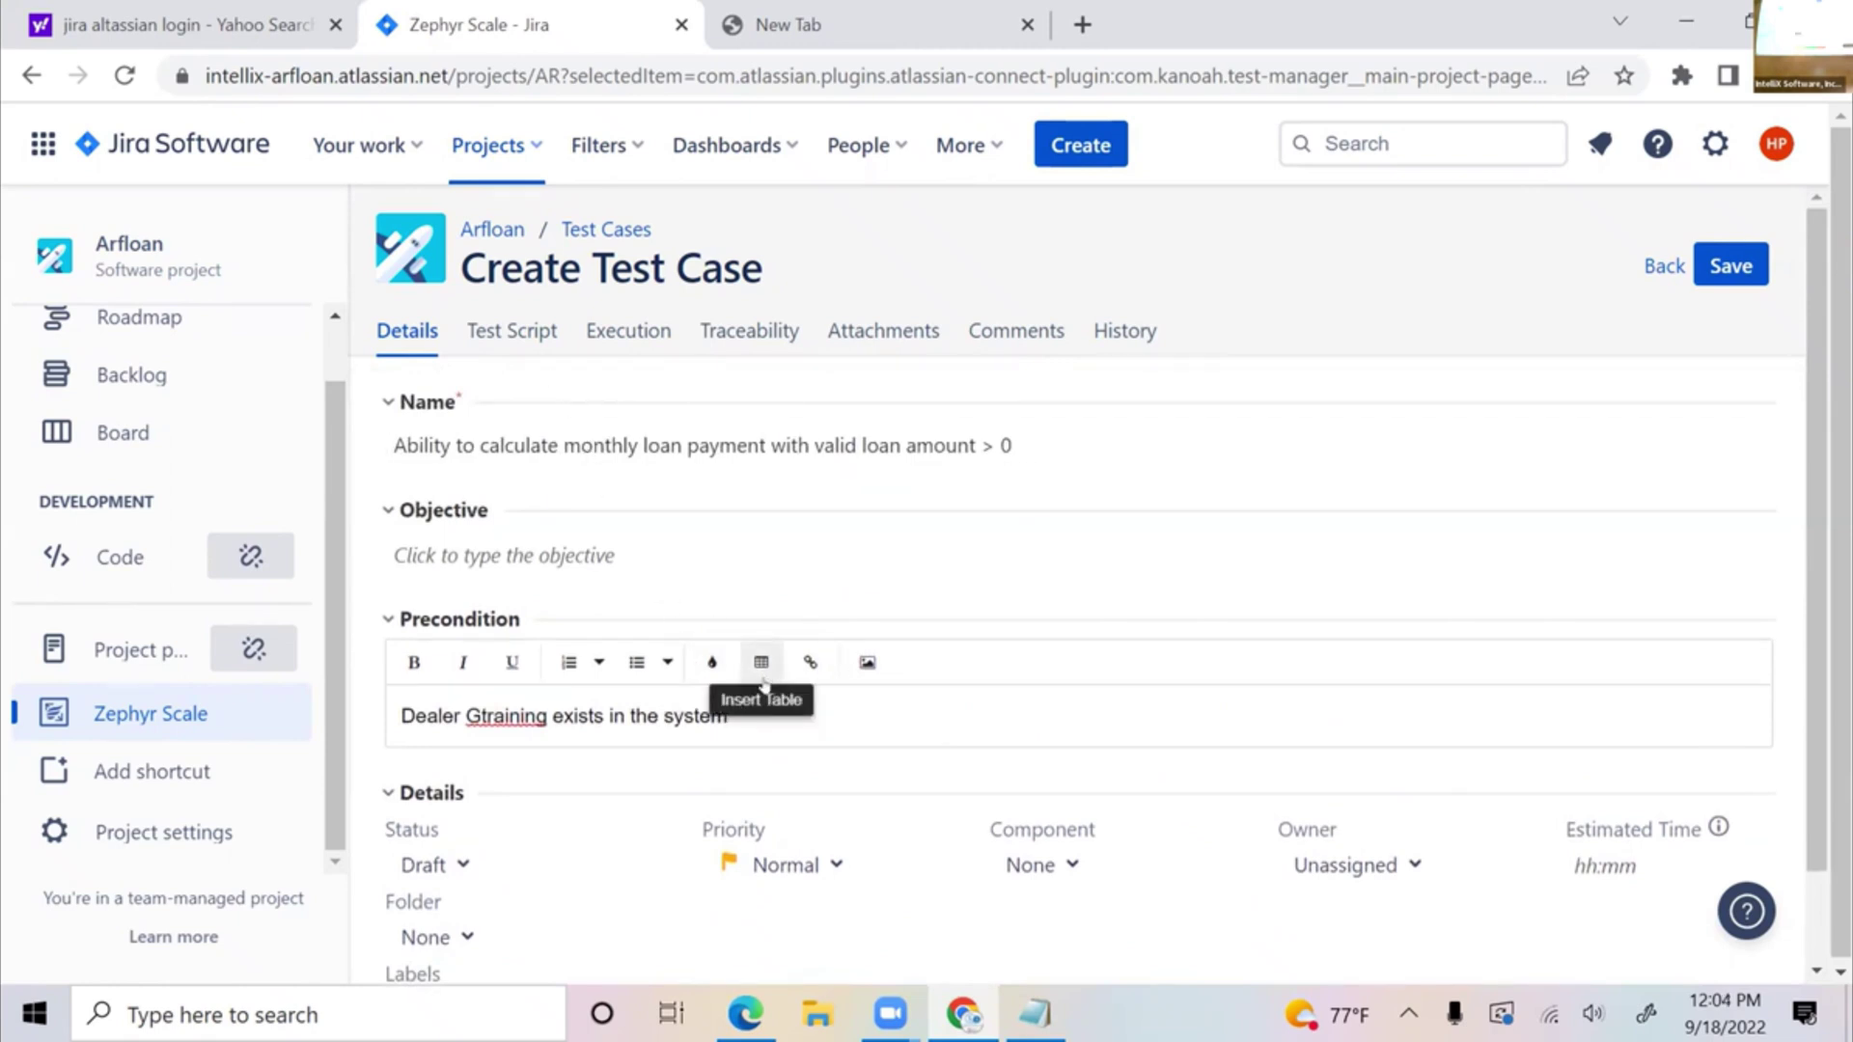
click(501, 332)
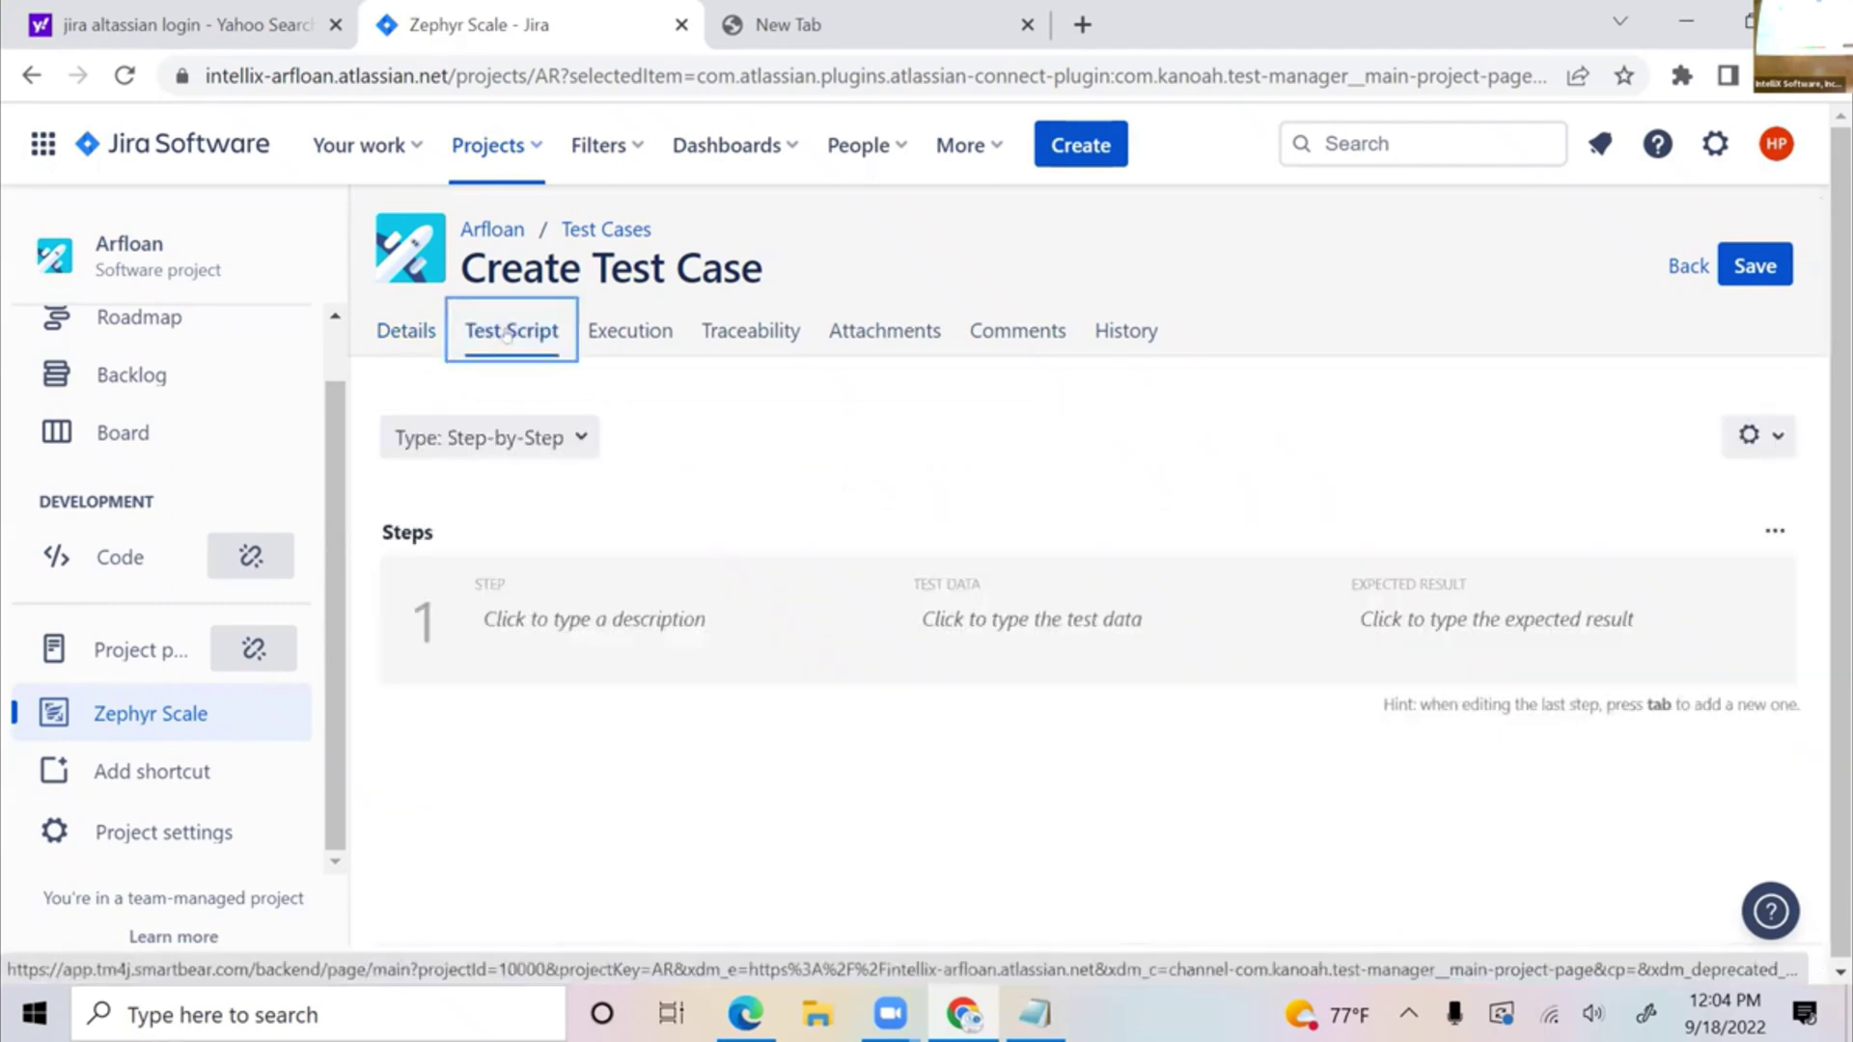
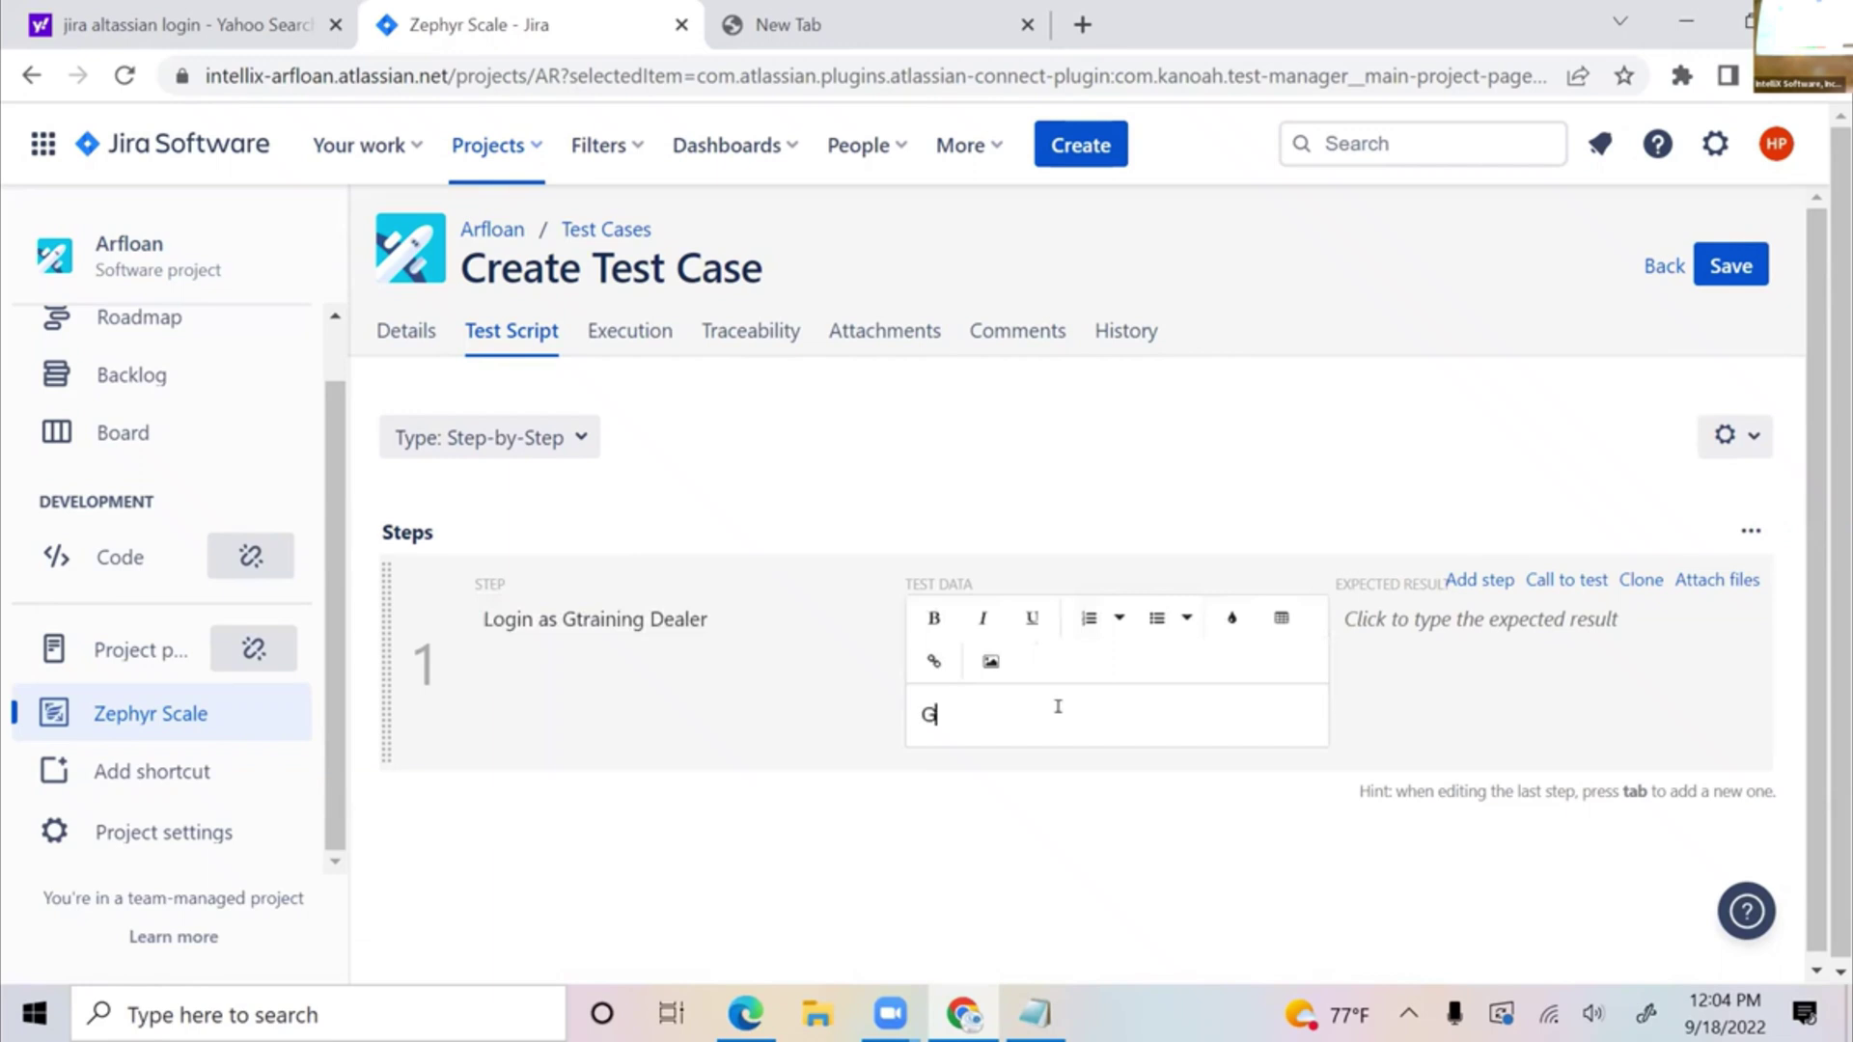
- Enter the login username and password as step 1's test data
text(as user name and training as password)
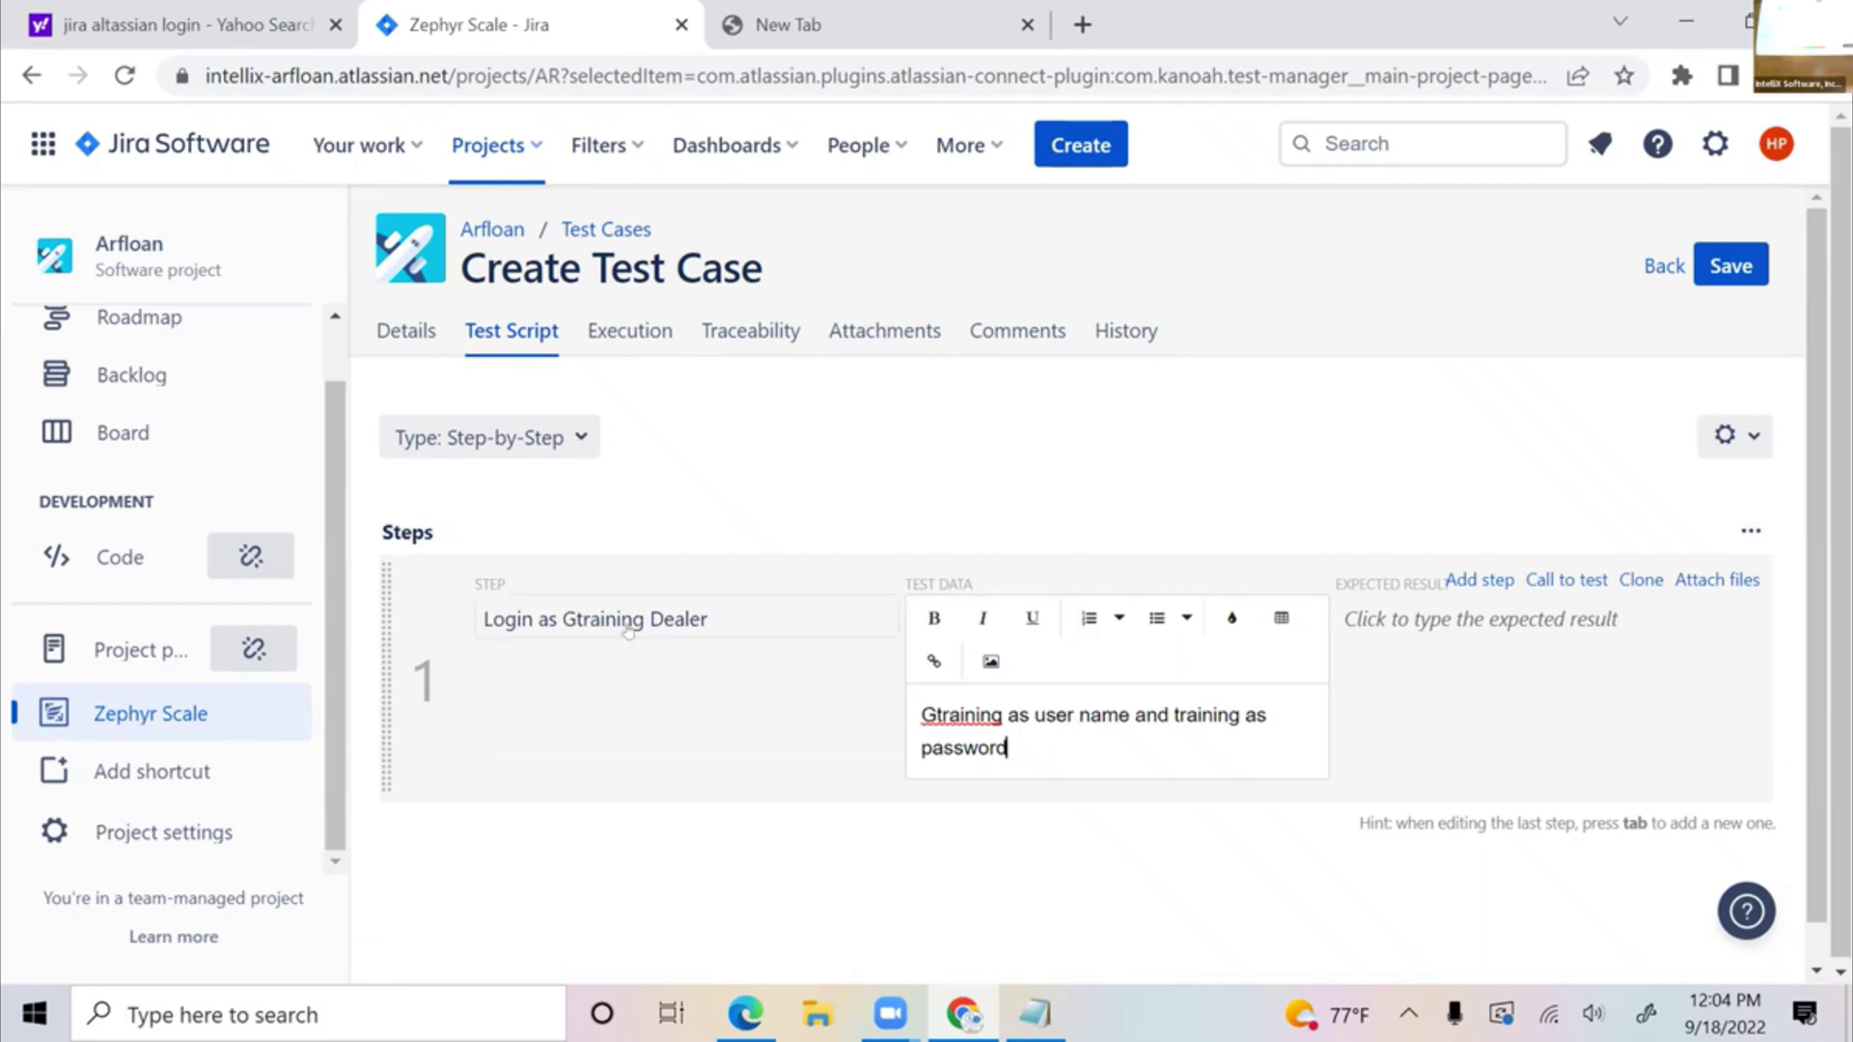
click(719, 628)
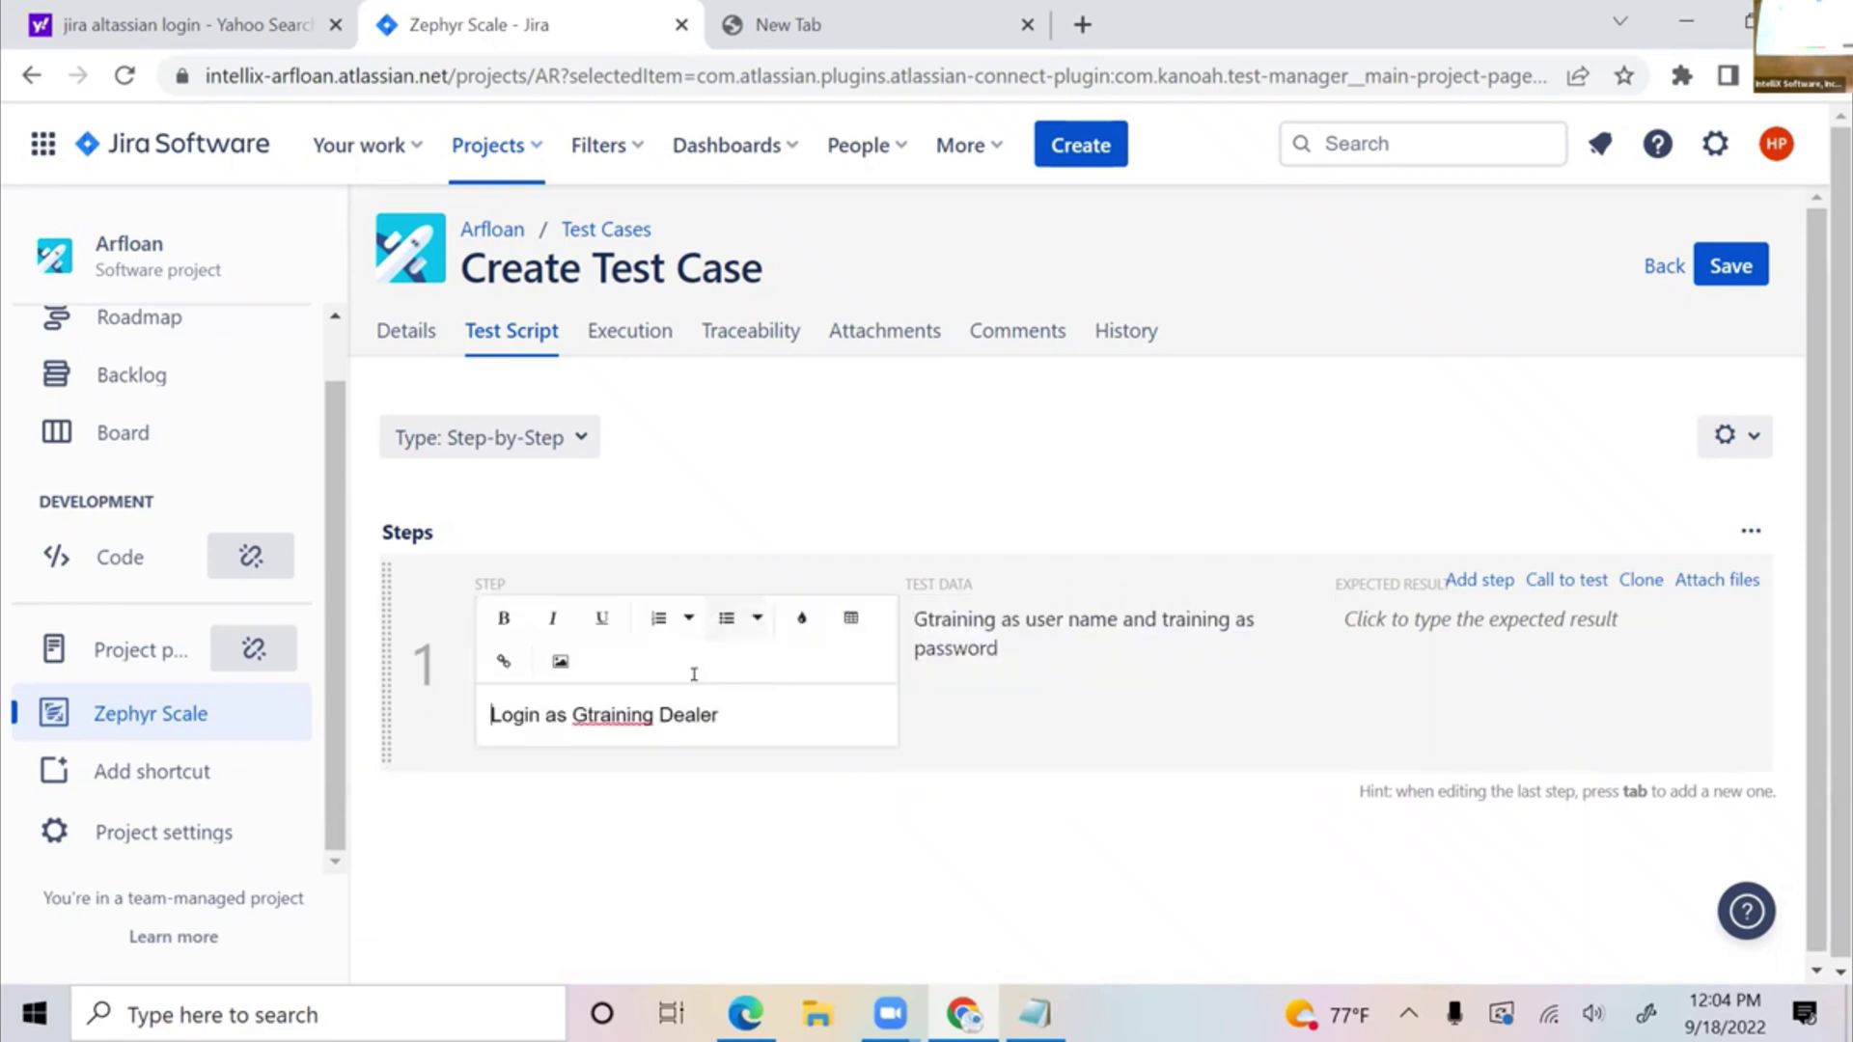
click(982, 659)
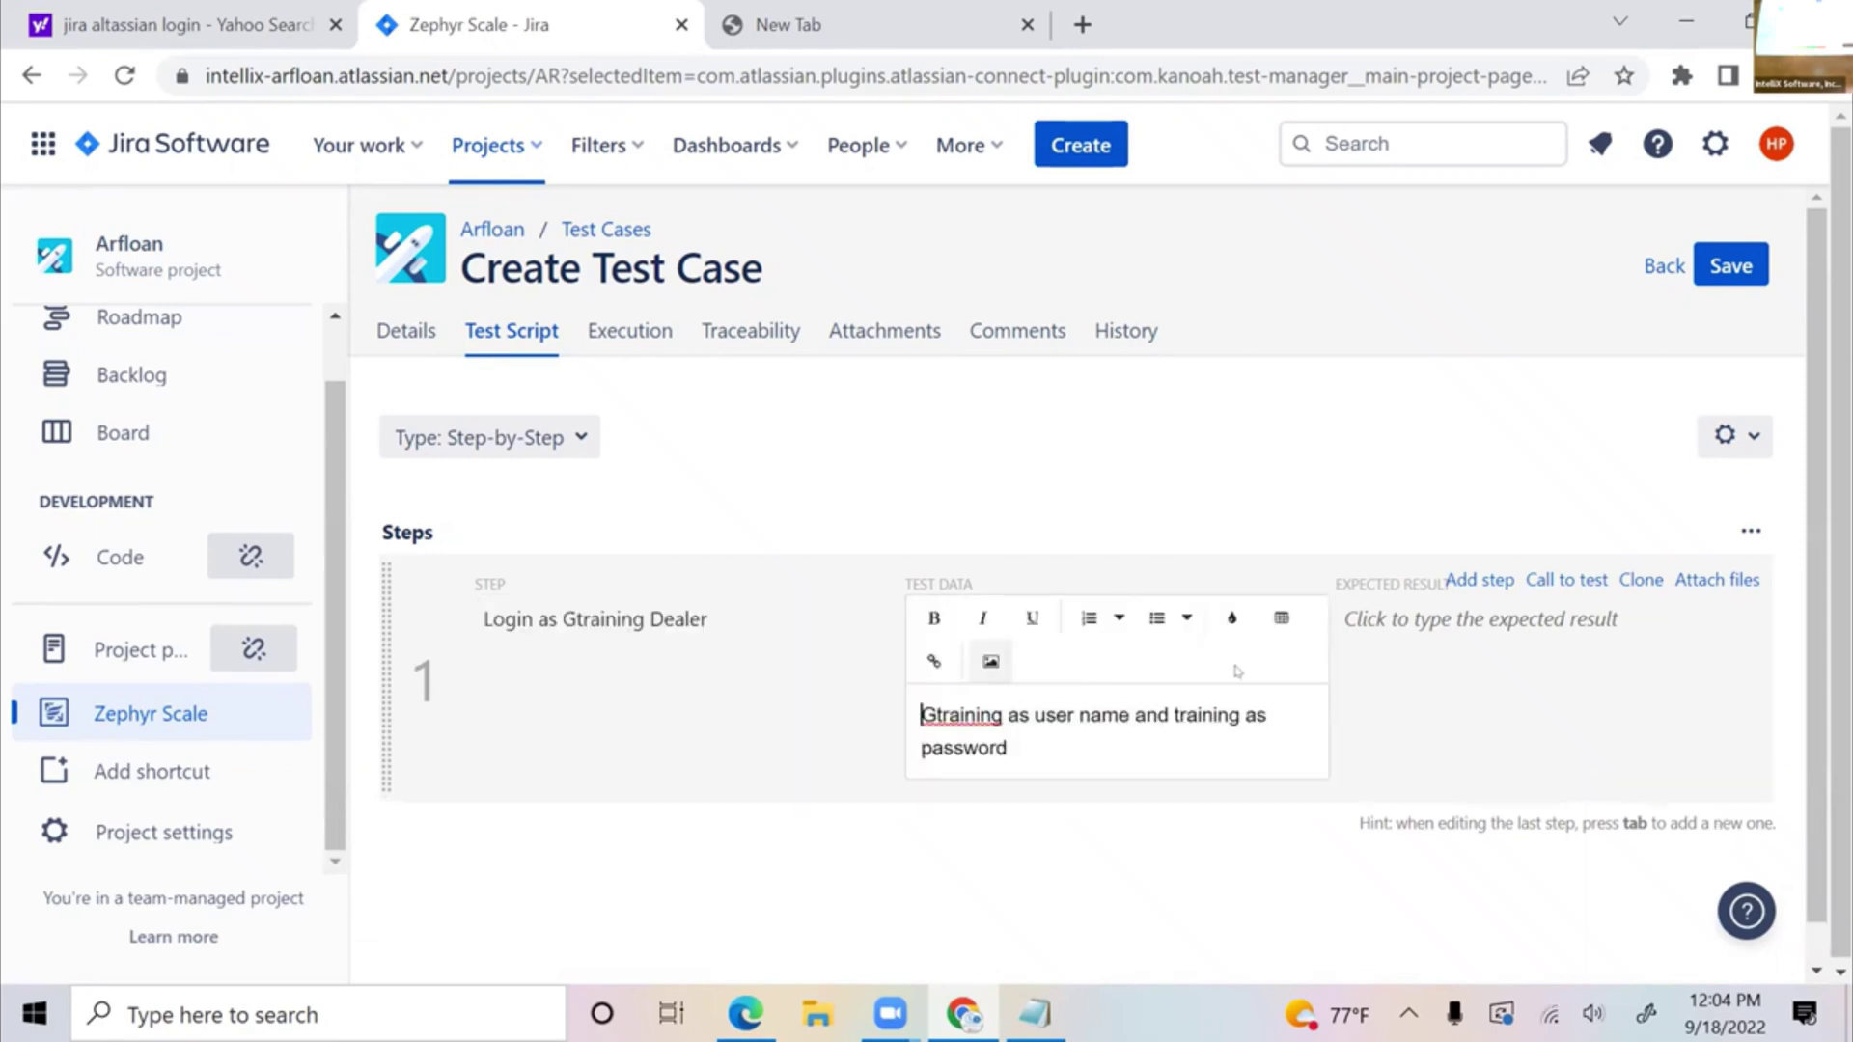
double_click(1196, 711)
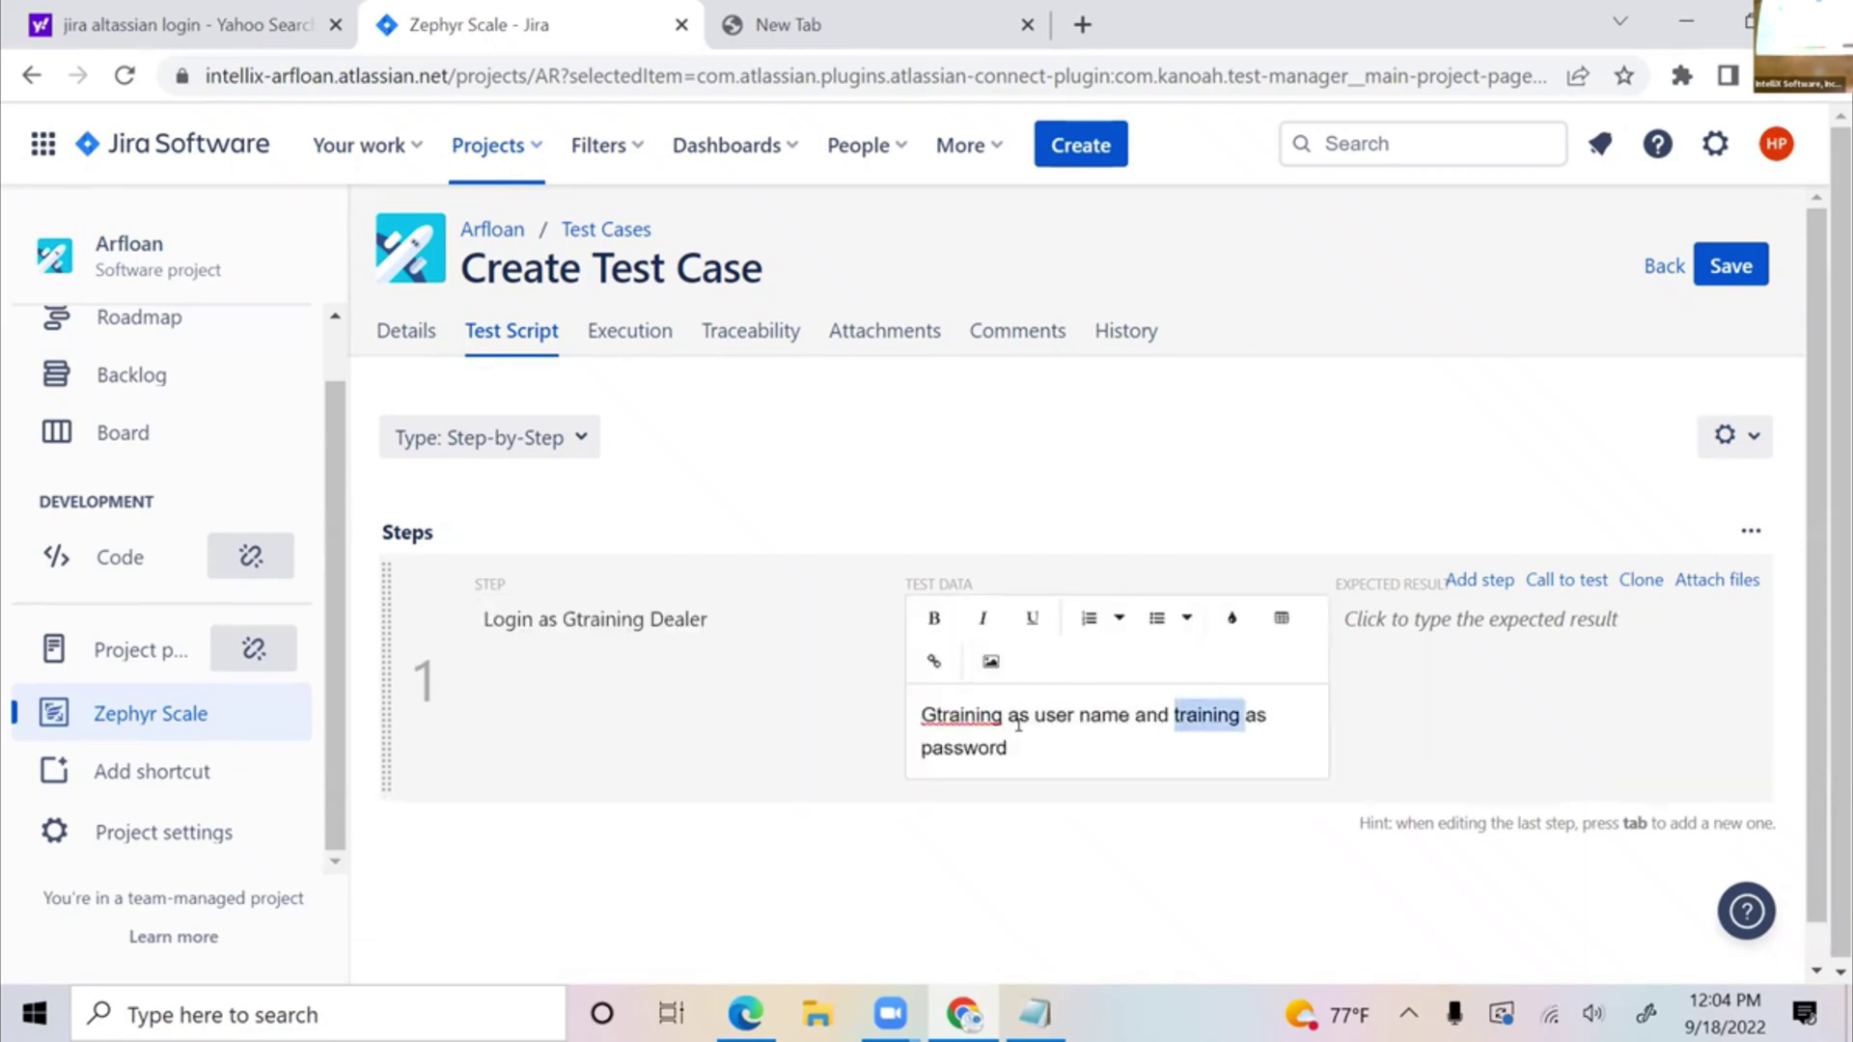
double_click(969, 714)
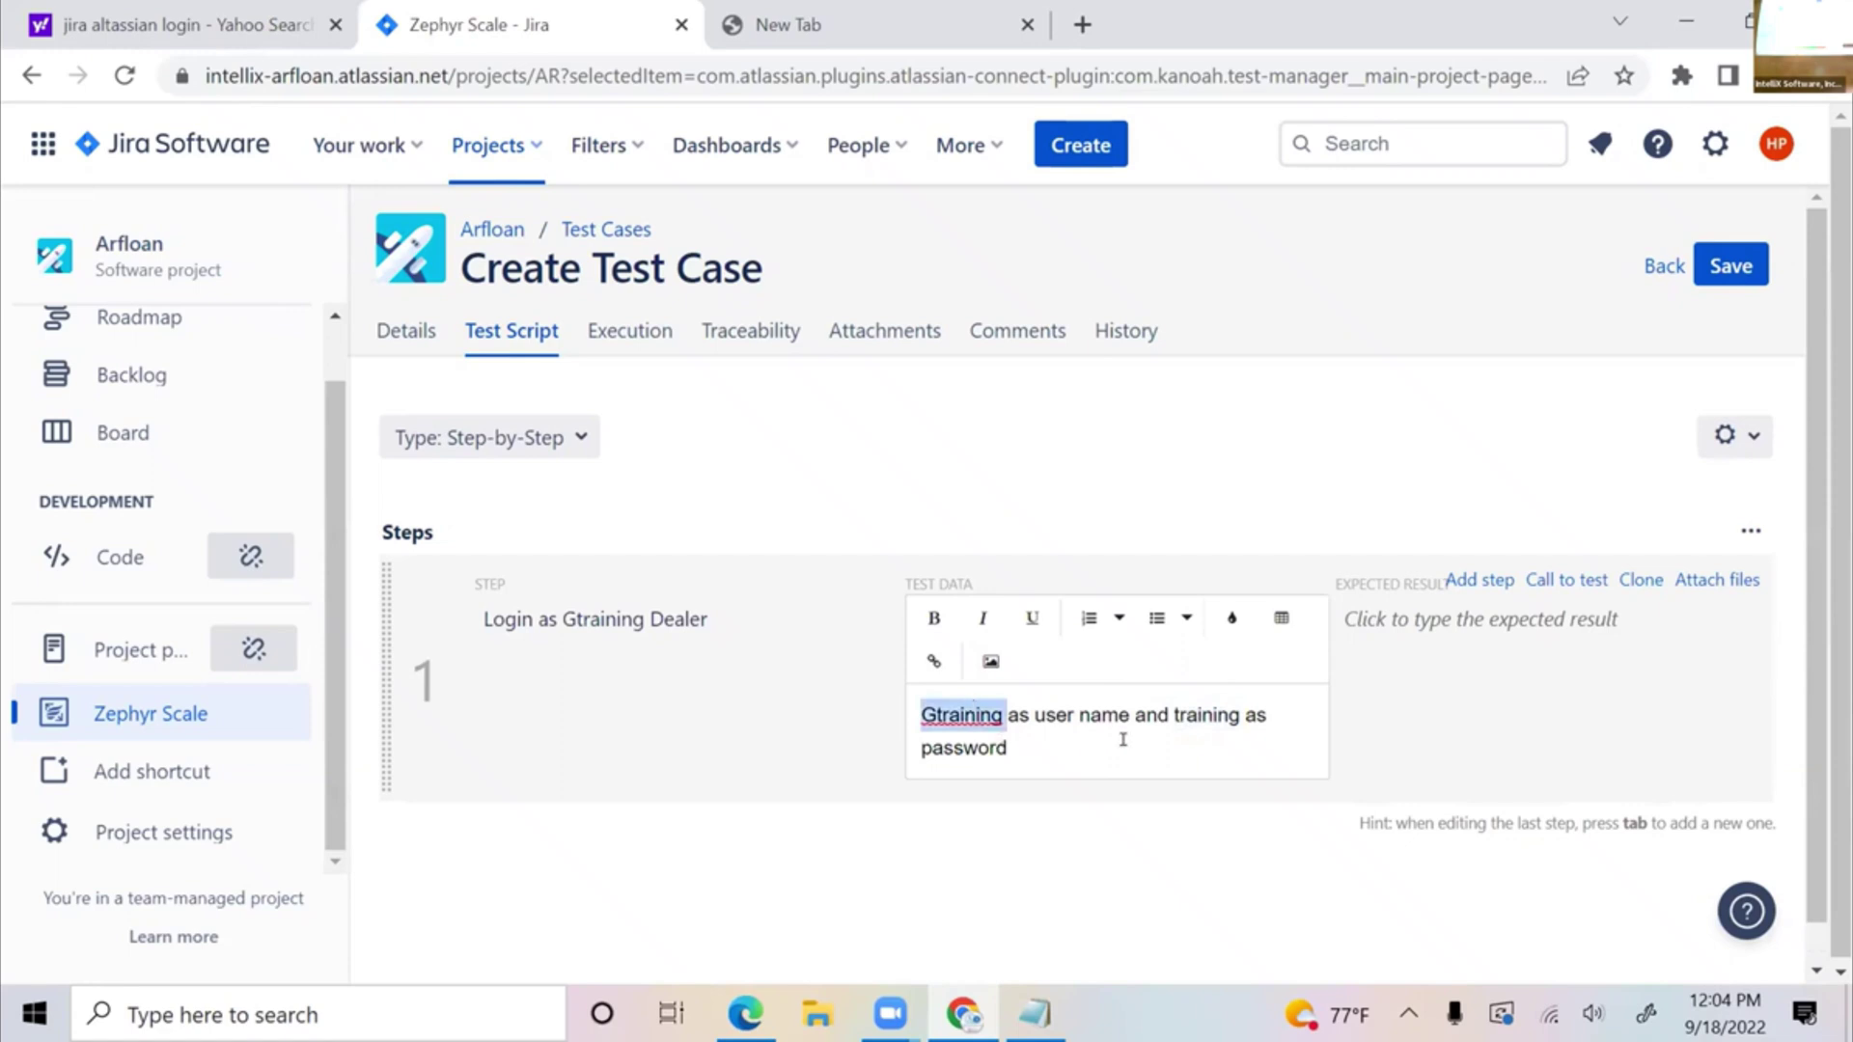
click(1049, 735)
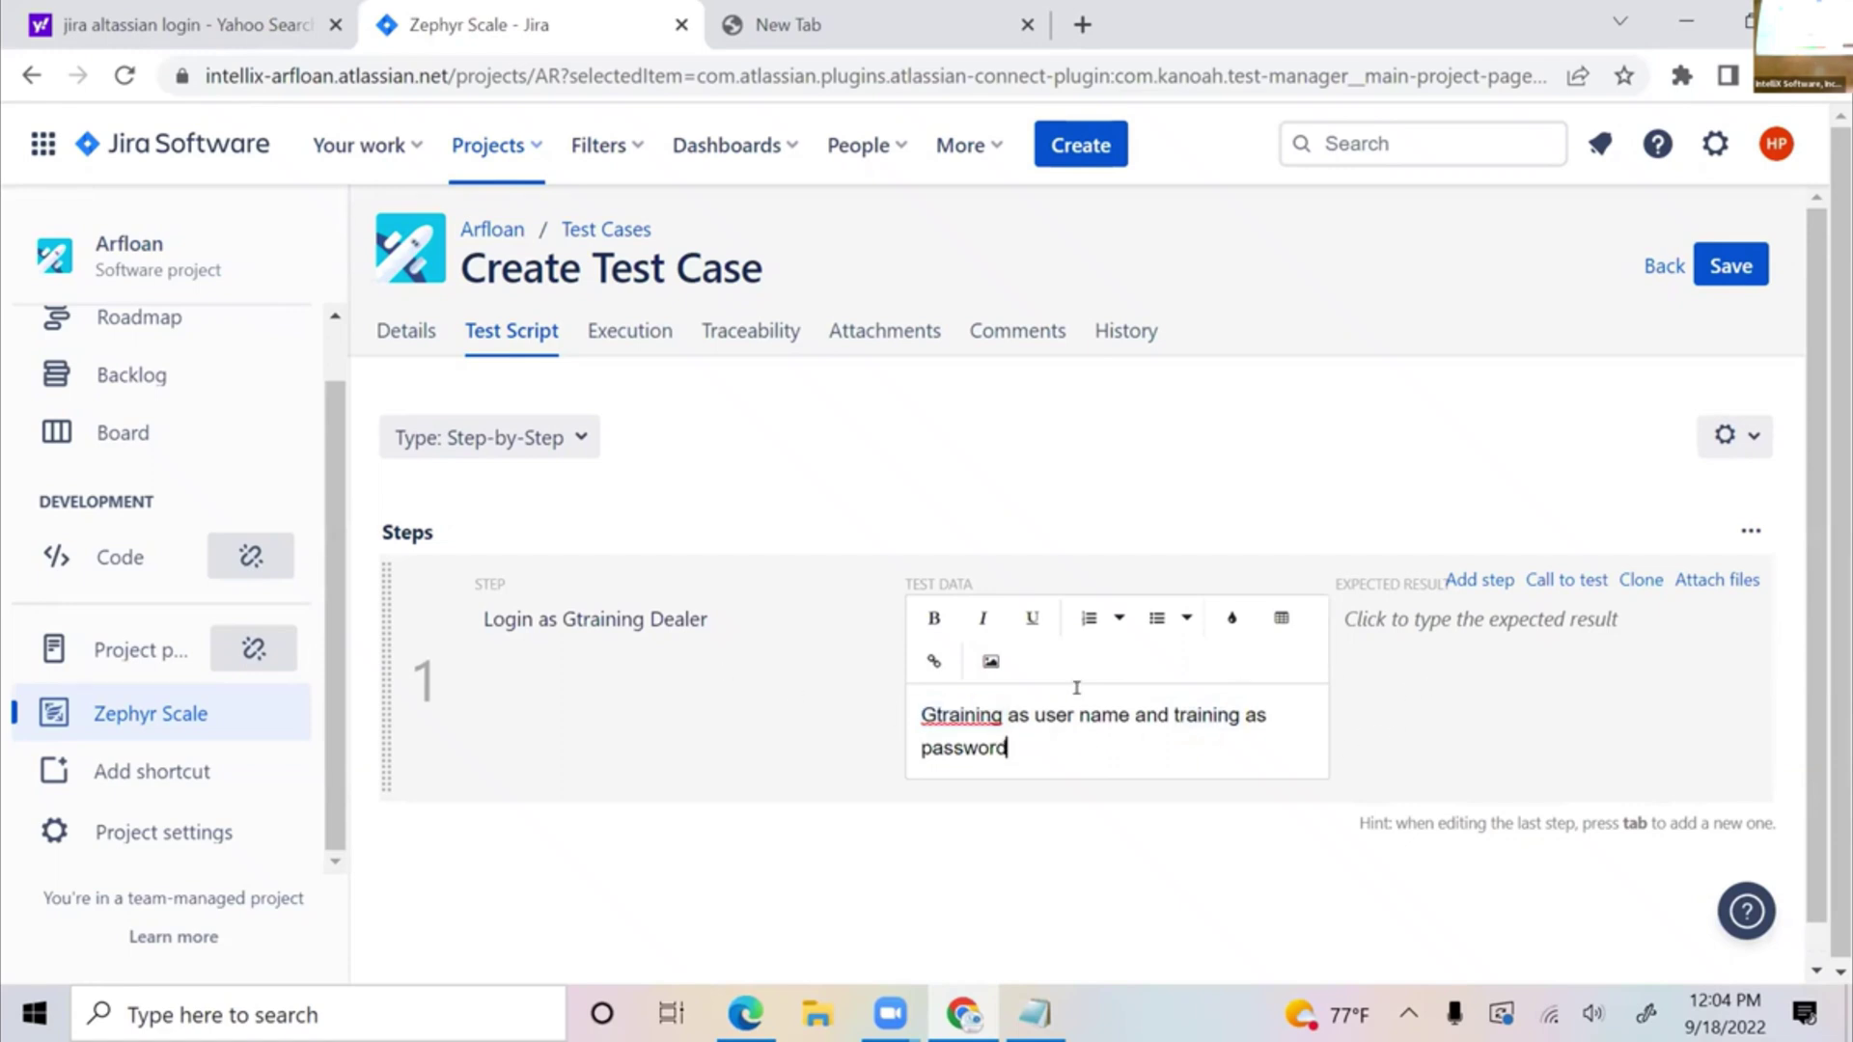
- Set step 1's expected result to 'I am am logged in and on dealer home page' and add step 2
click(1435, 627)
text(I am on)
key(BackSpace)
key(BackSpace)
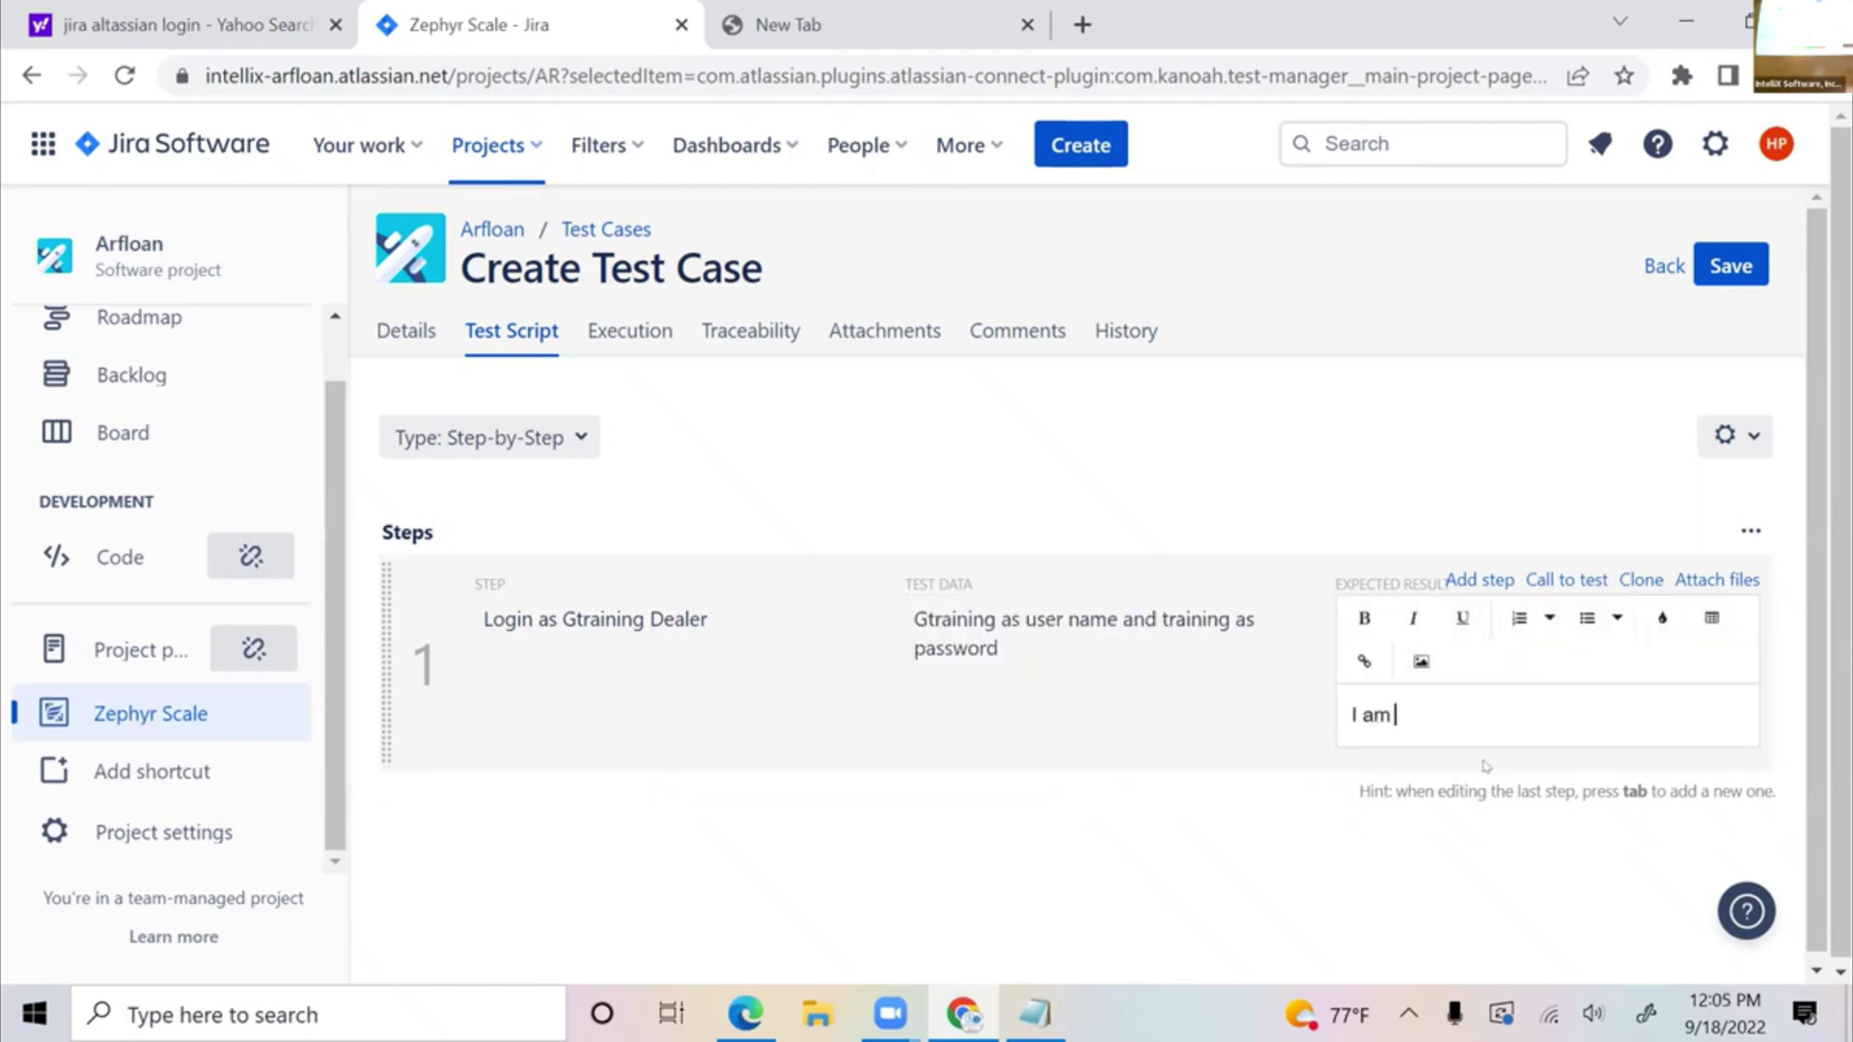
text(am logged in a)
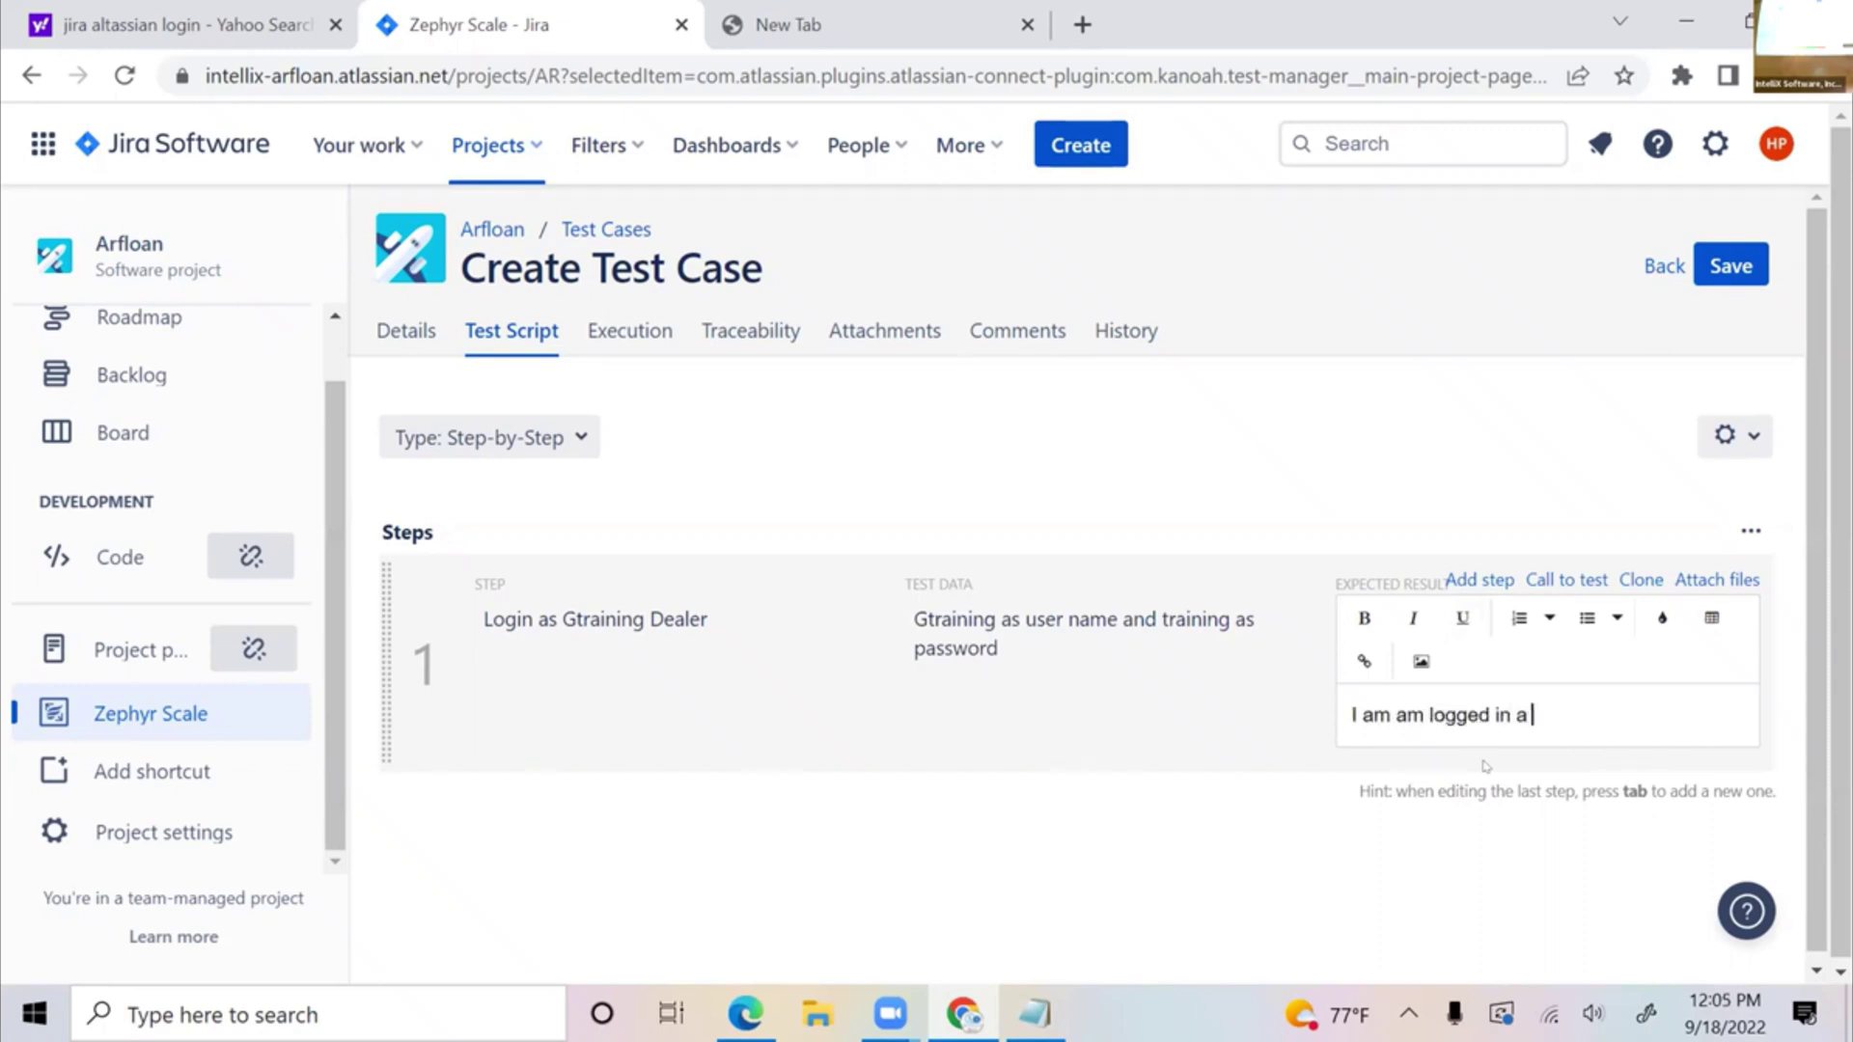
text(nd on dealer home page)
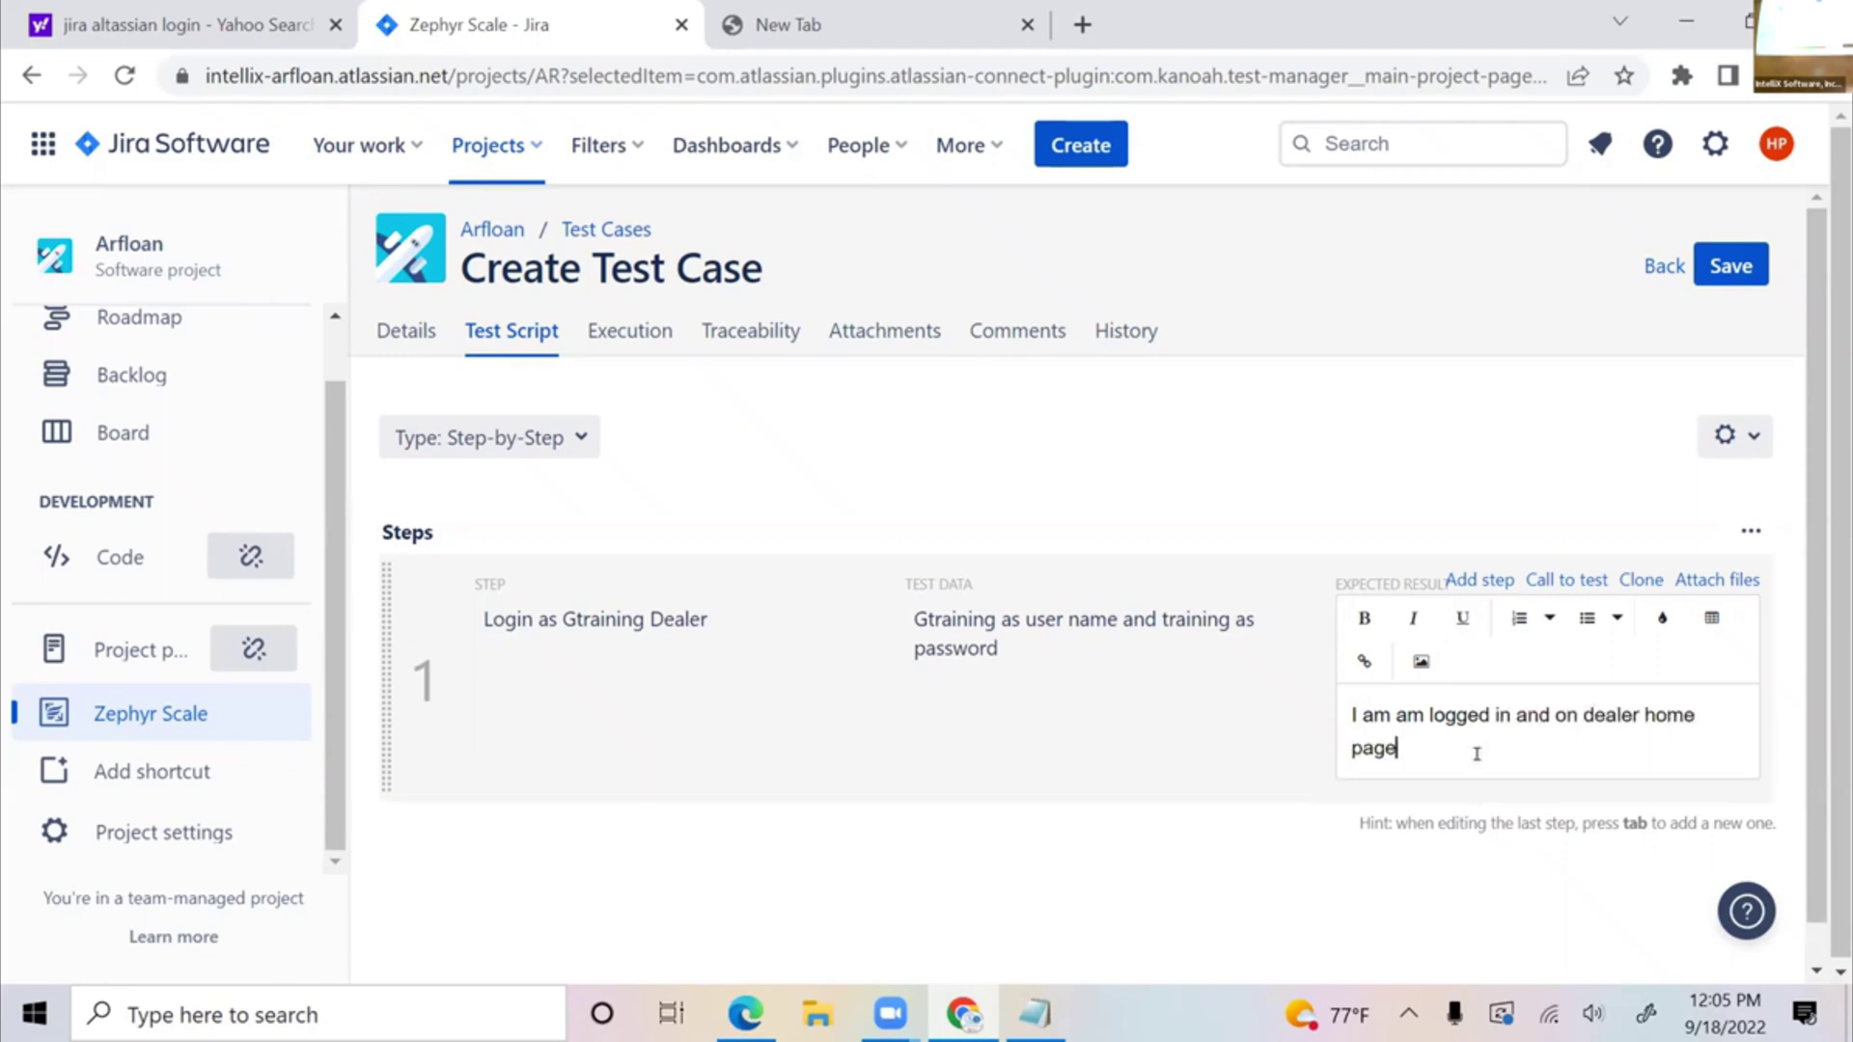
click(1127, 813)
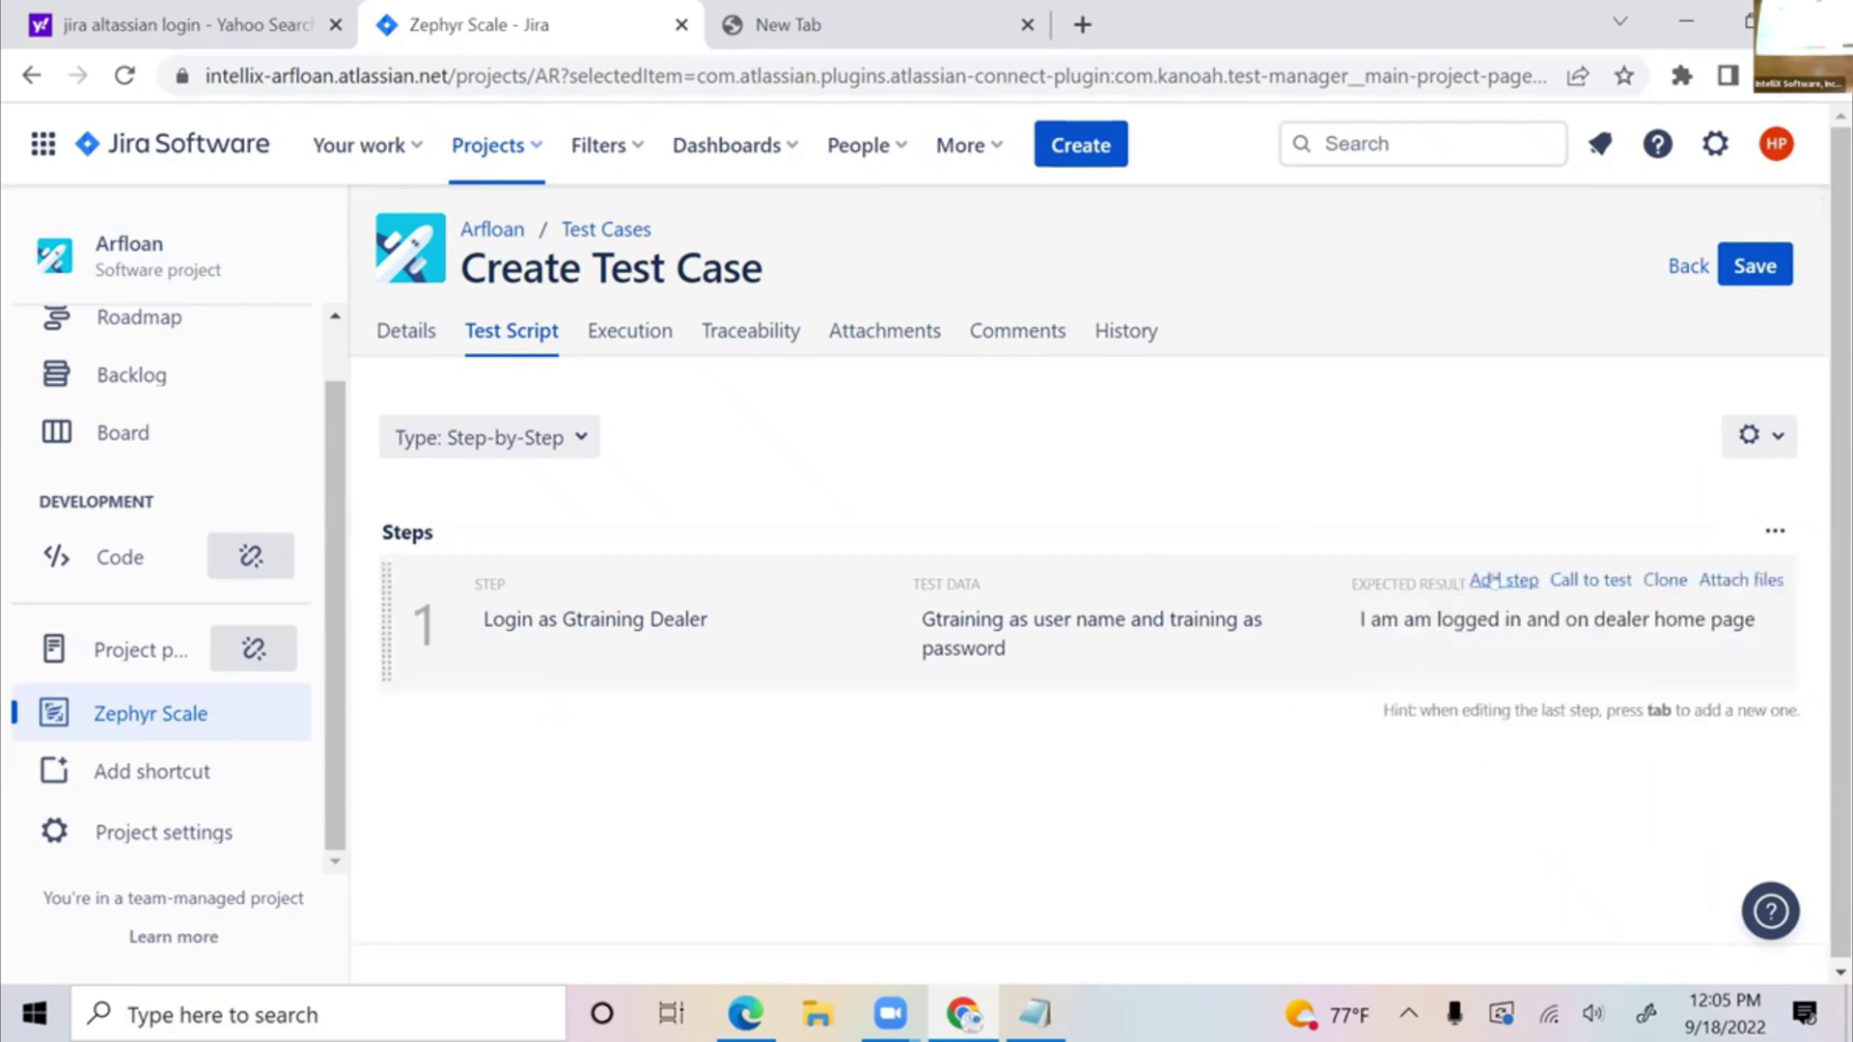
click(1508, 625)
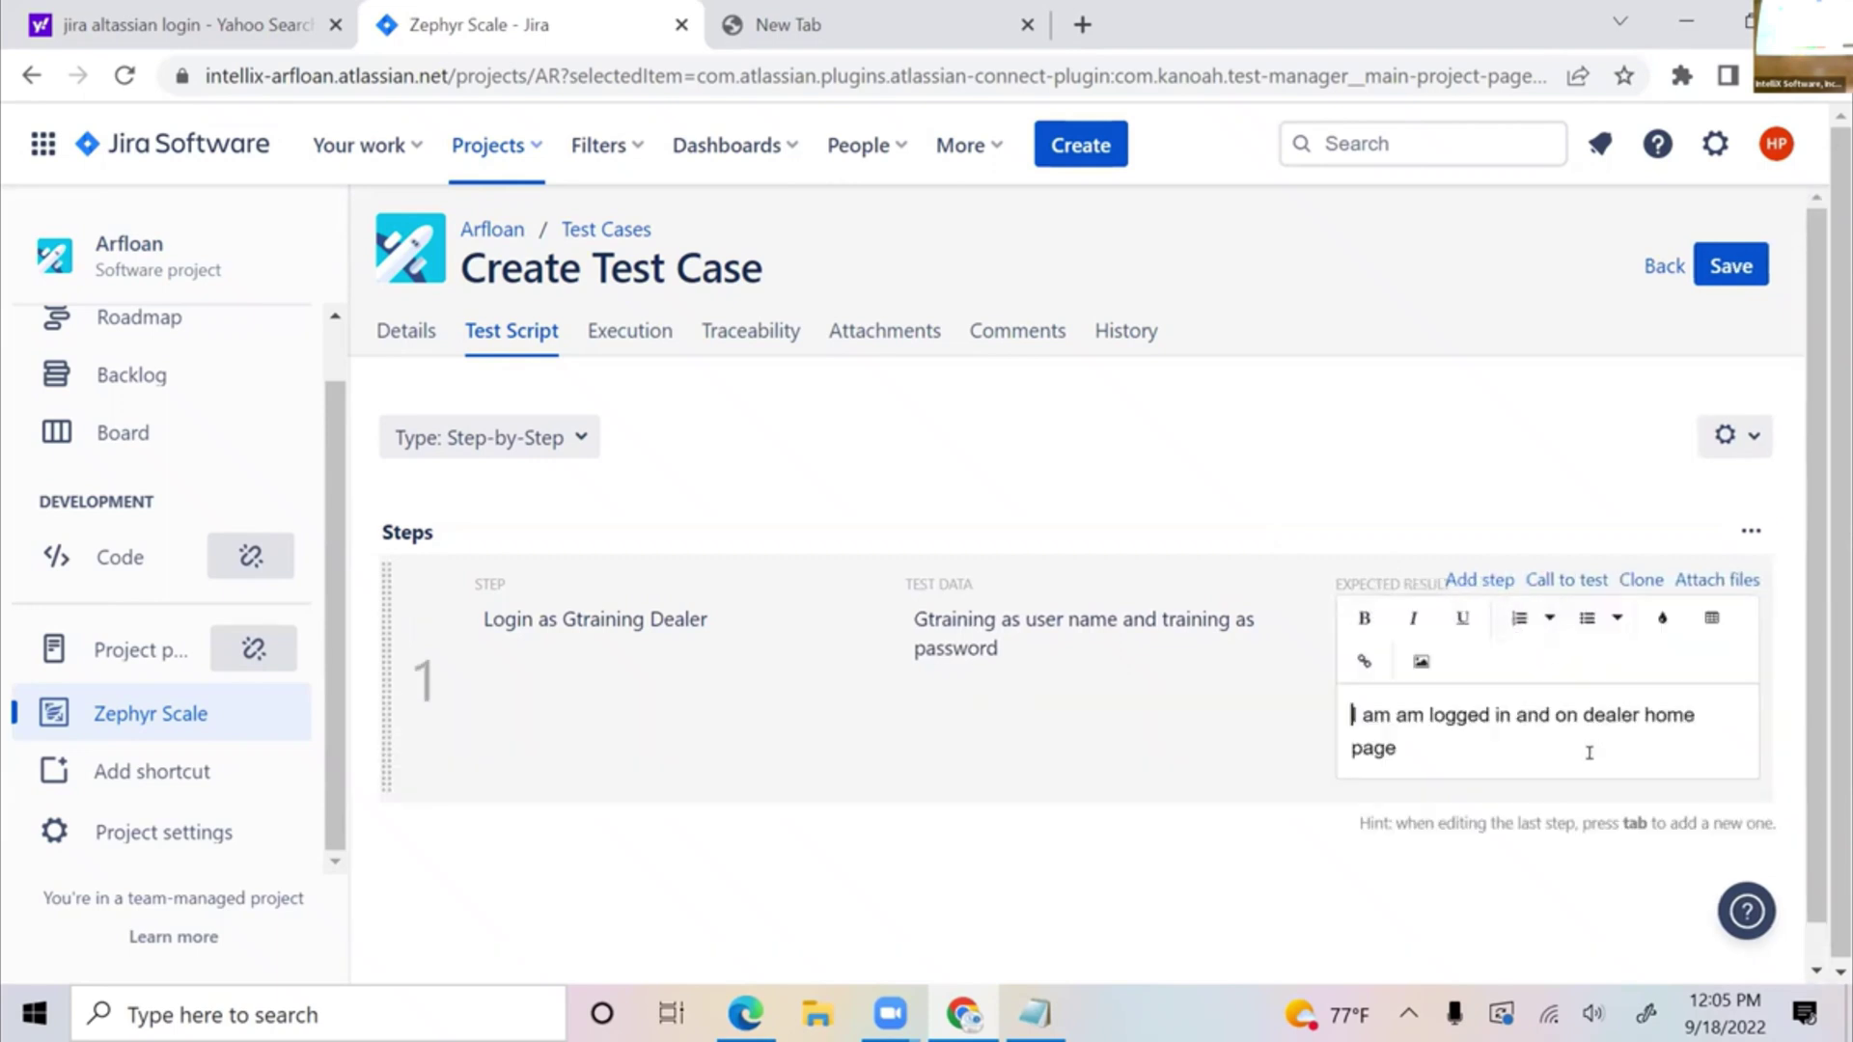
key(Tab)
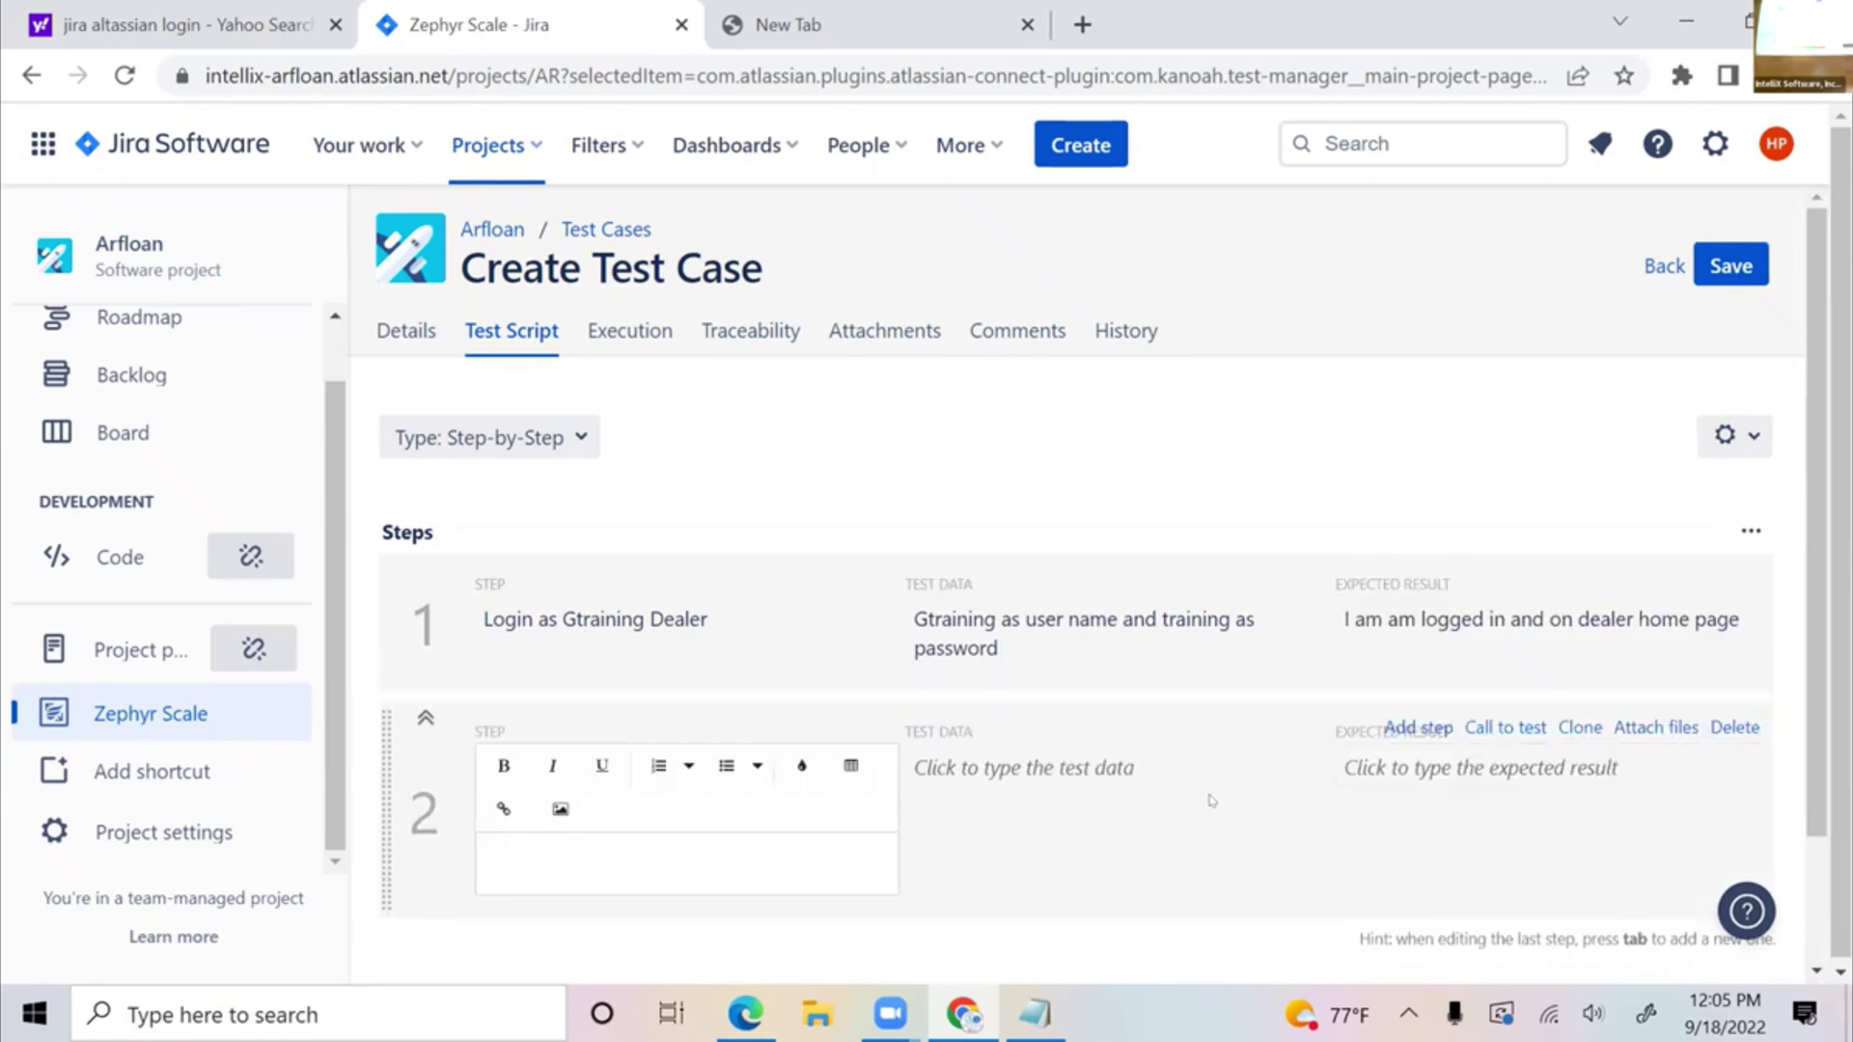
- Define step 2 as 'Access loan calculator function', expecting 'I am on loan calculator page'
scroll(675, 675, down, 2)
text(Access)
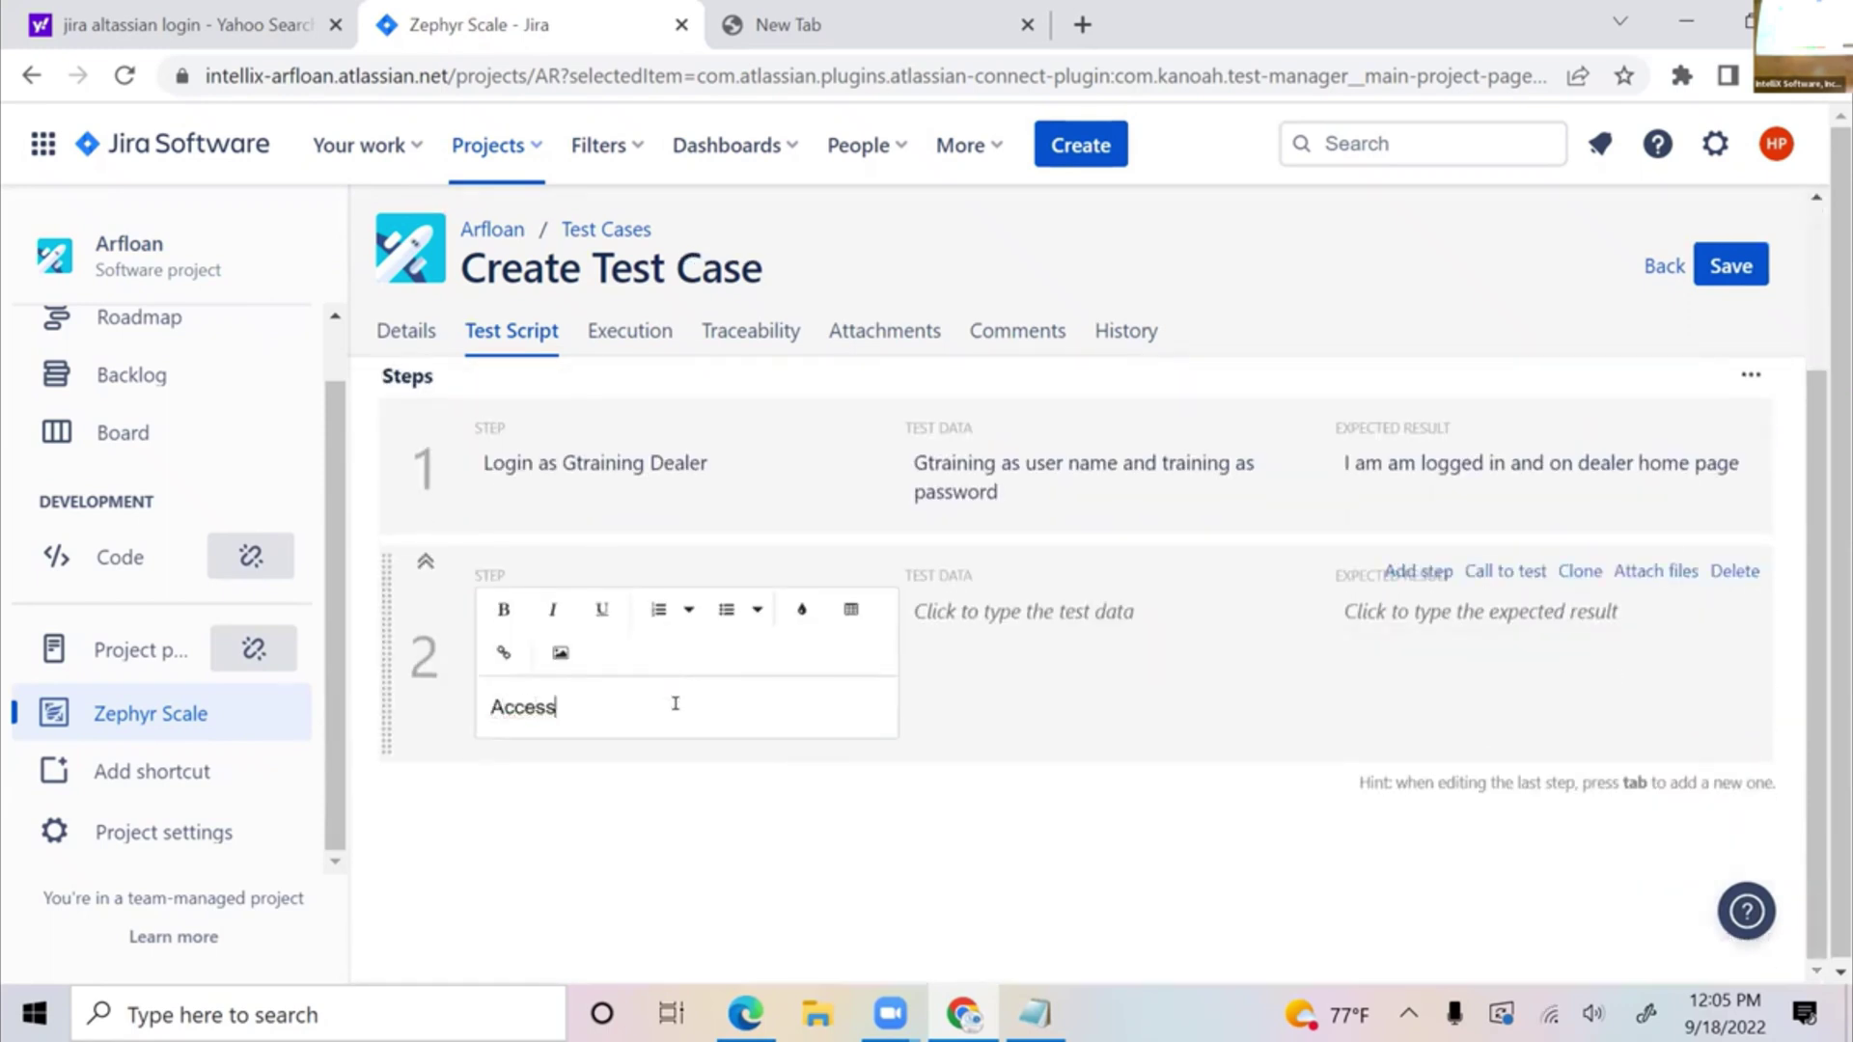
text( loan calculator function)
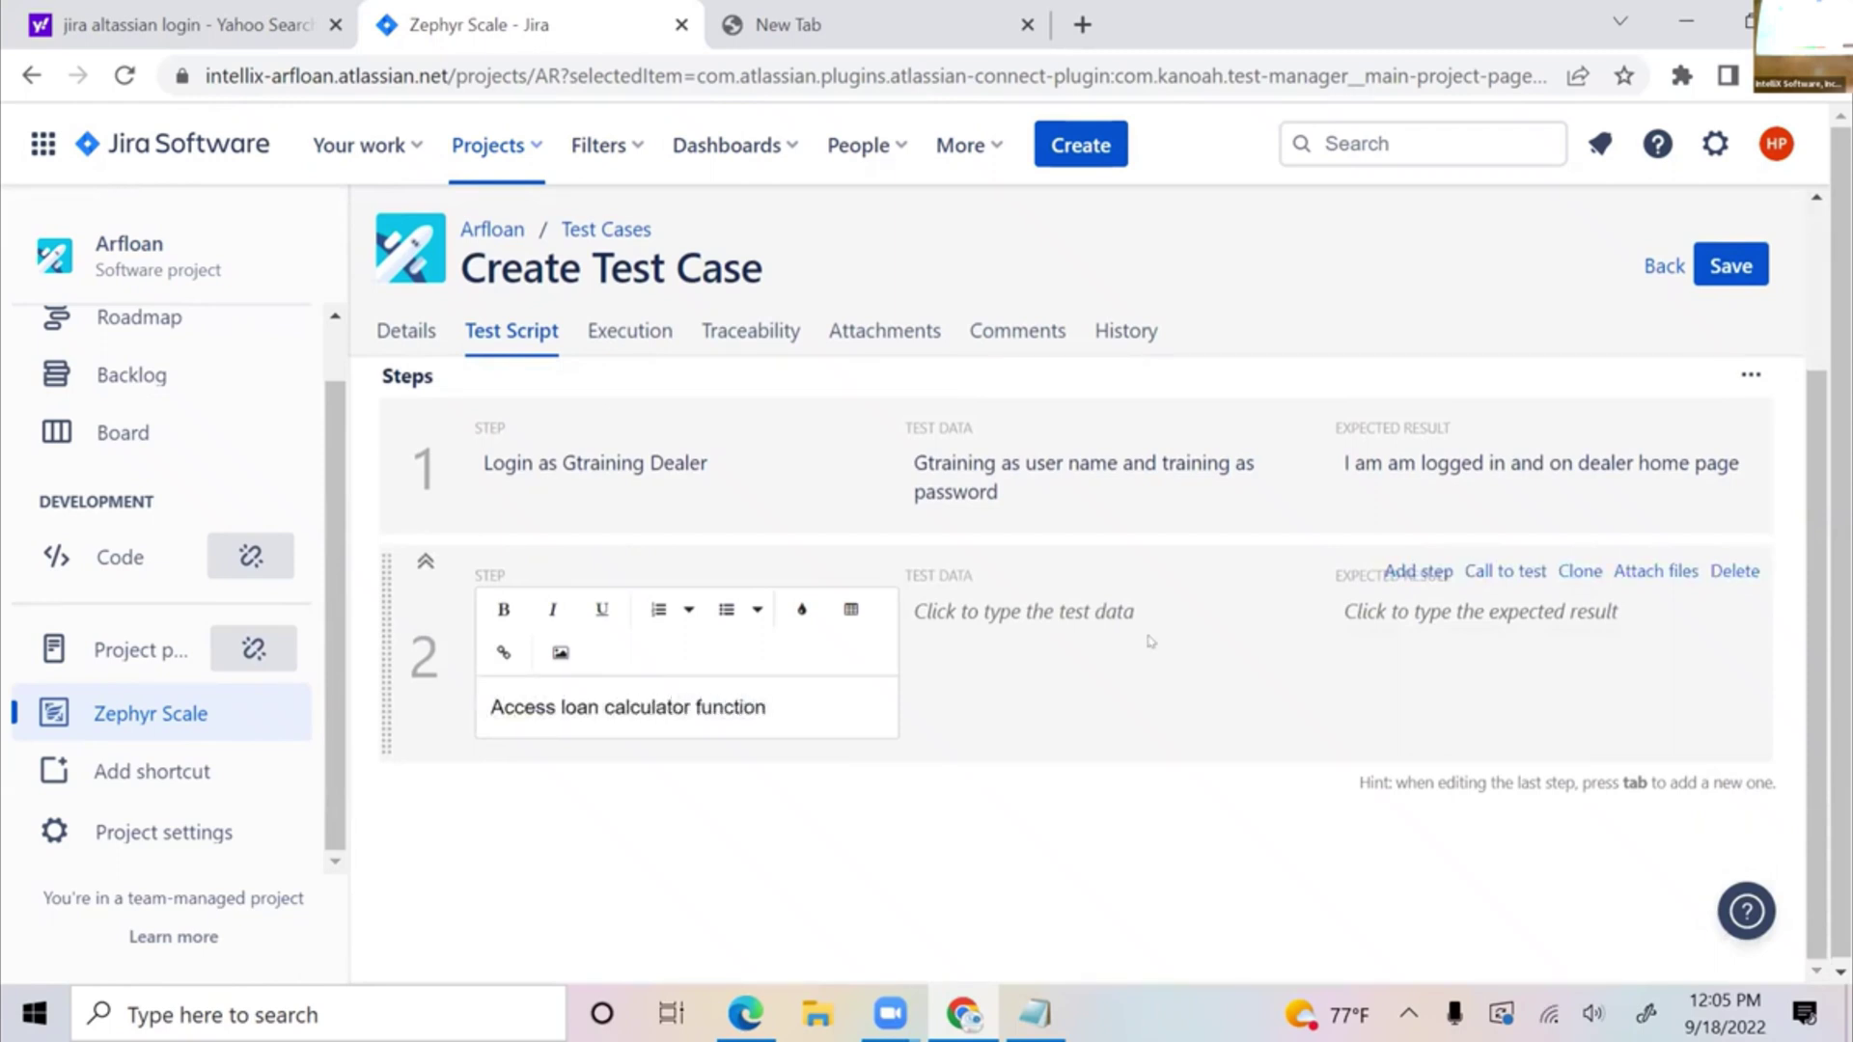
click(1149, 639)
click(1438, 671)
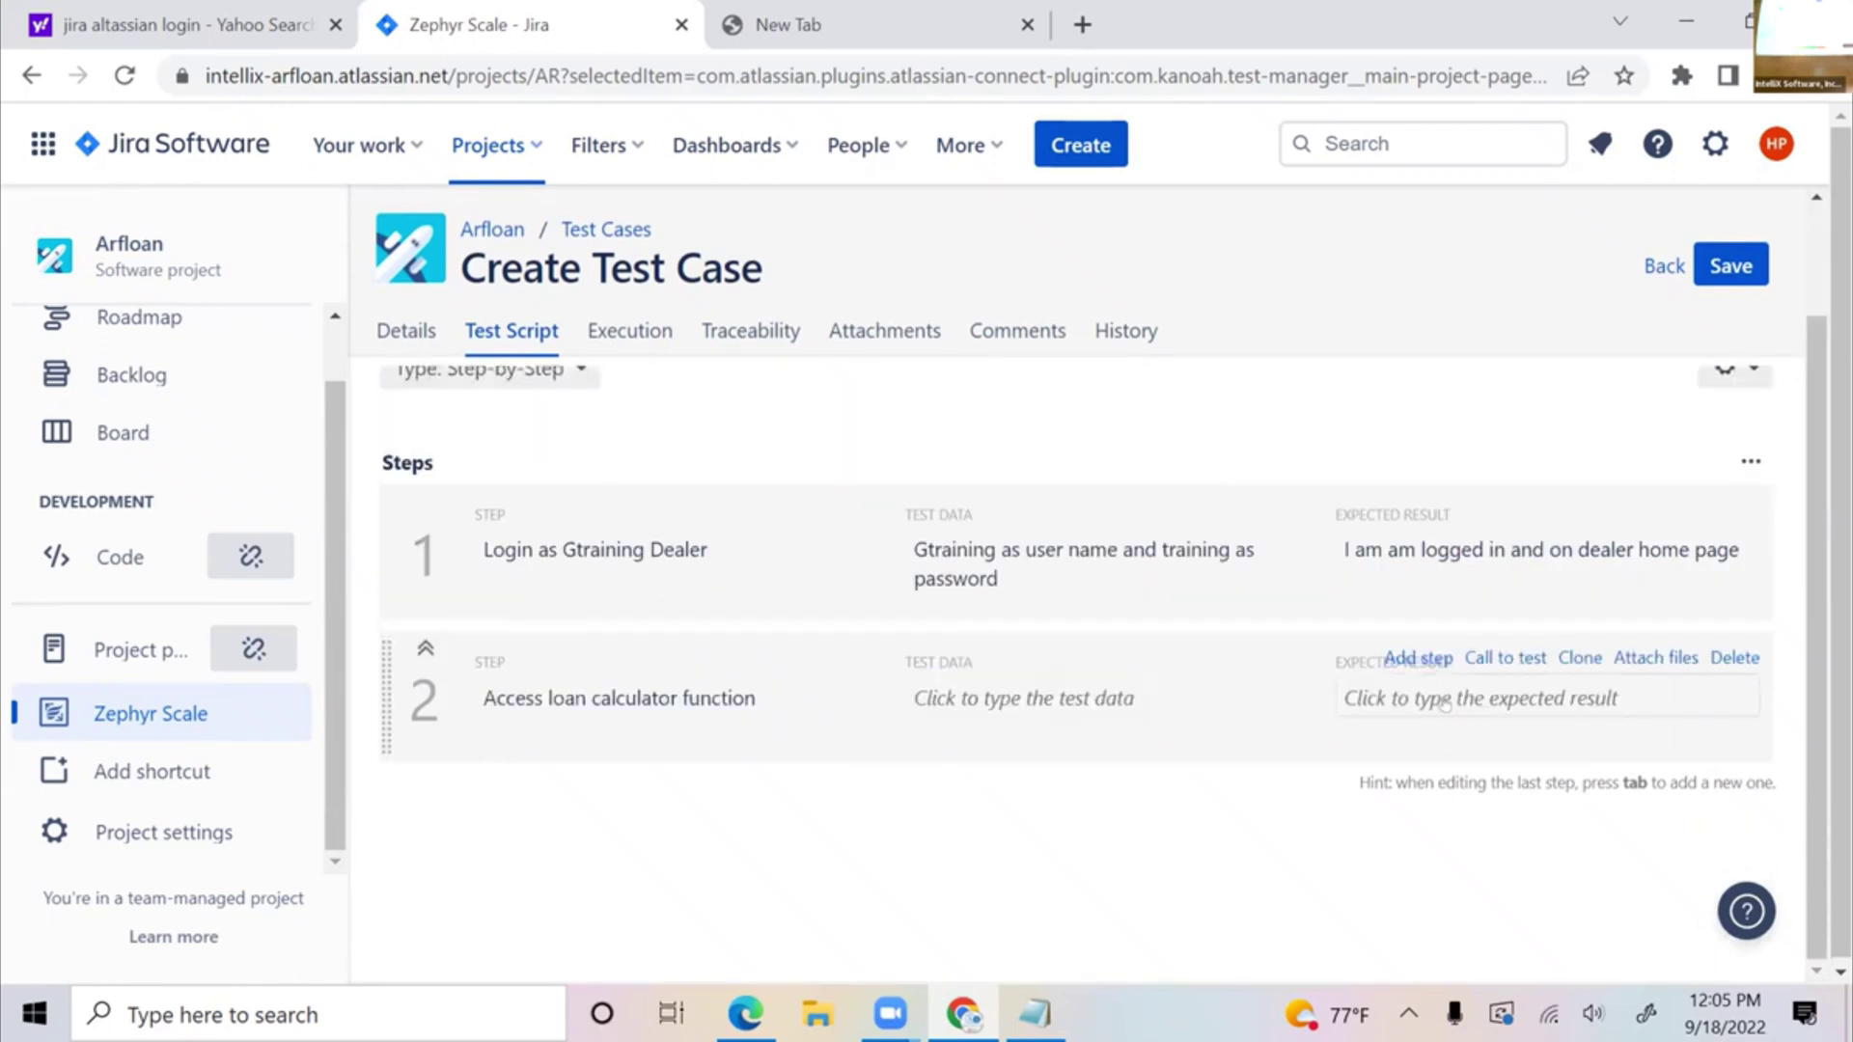
text(I am on l)
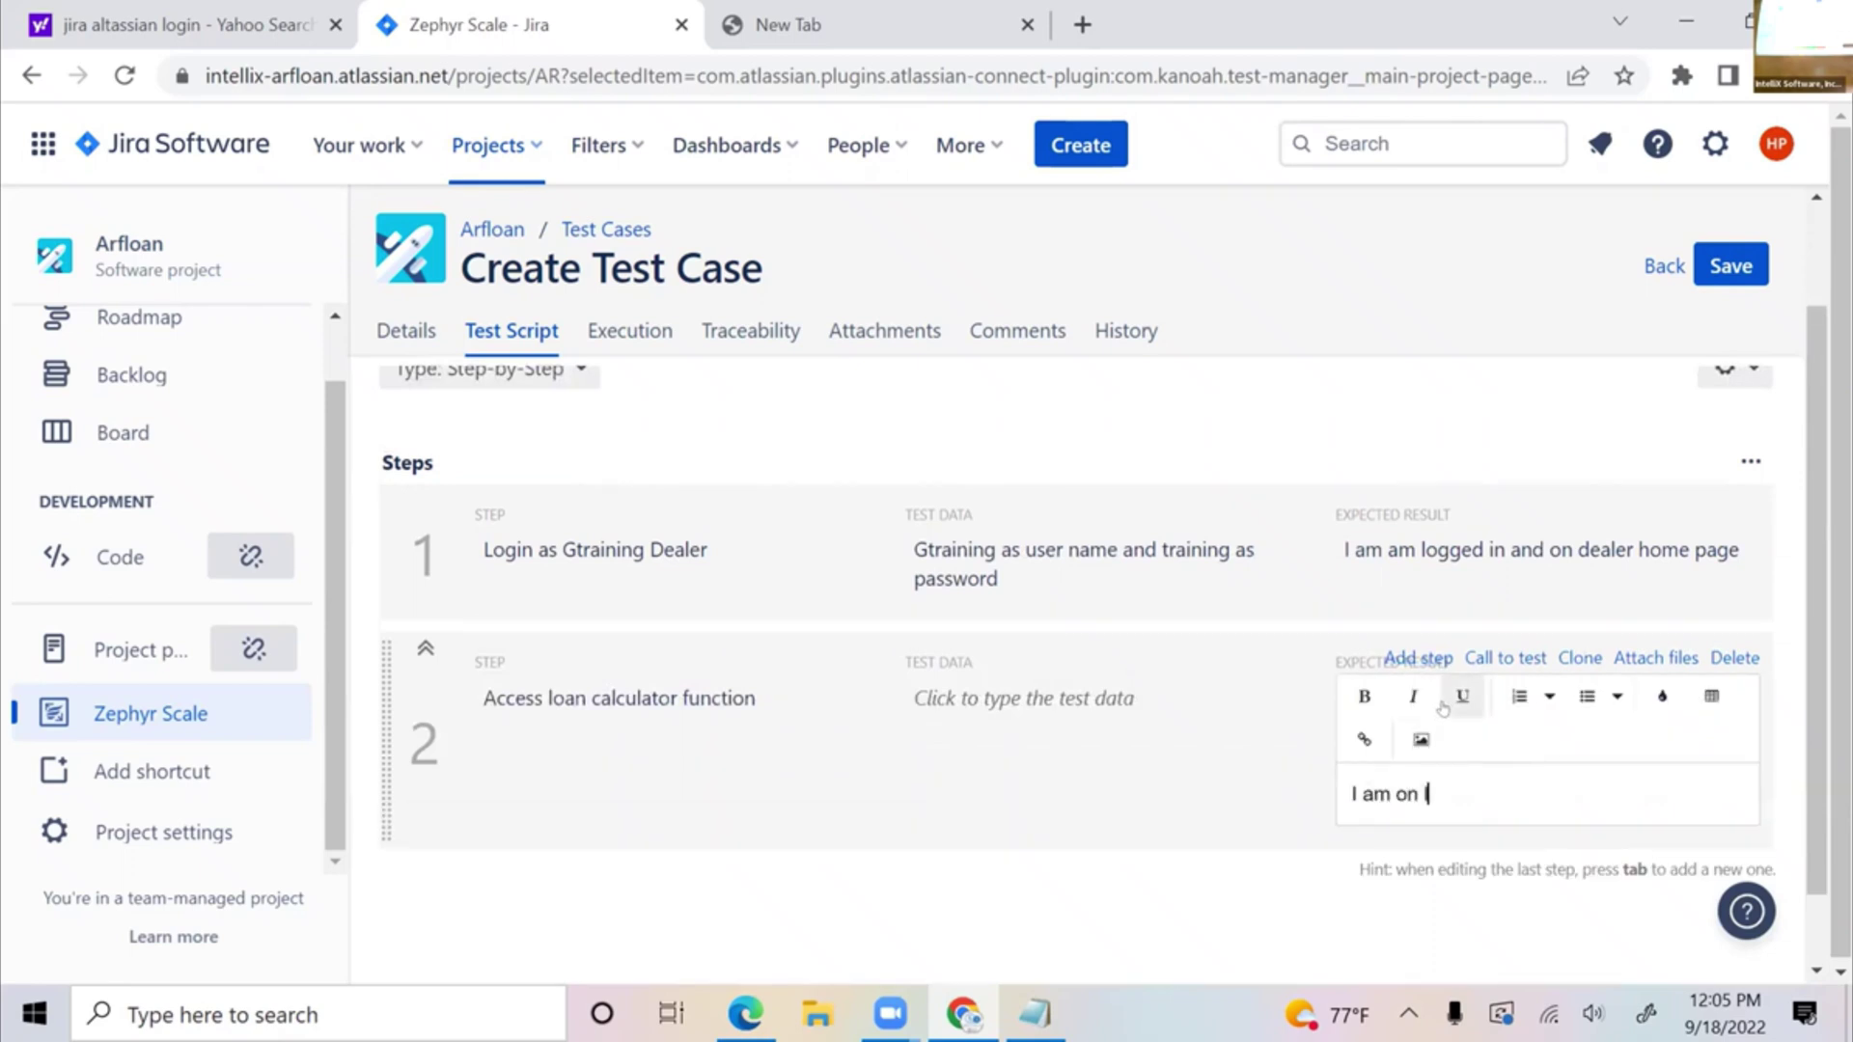
text(oan calculator page)
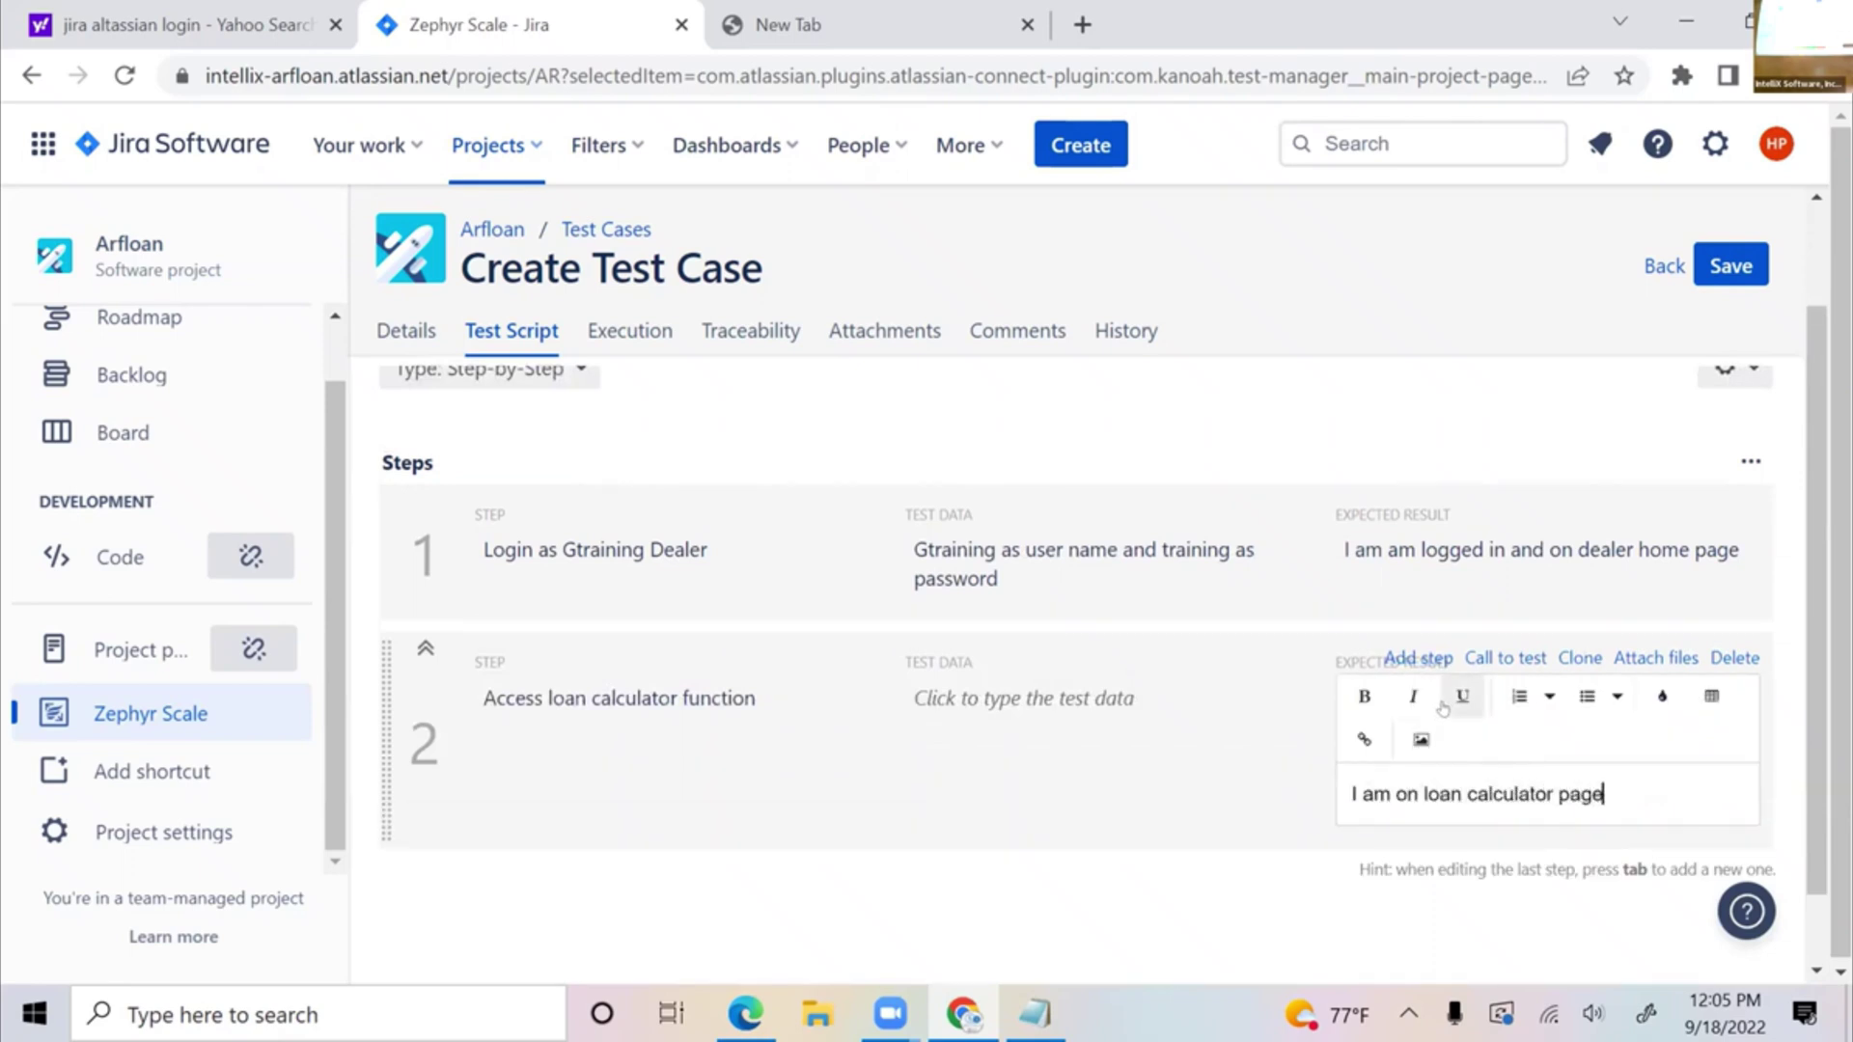
- Add step 3 reading 'Enter 1000 as loan amount and calculate monthly payment'
key(Tab)
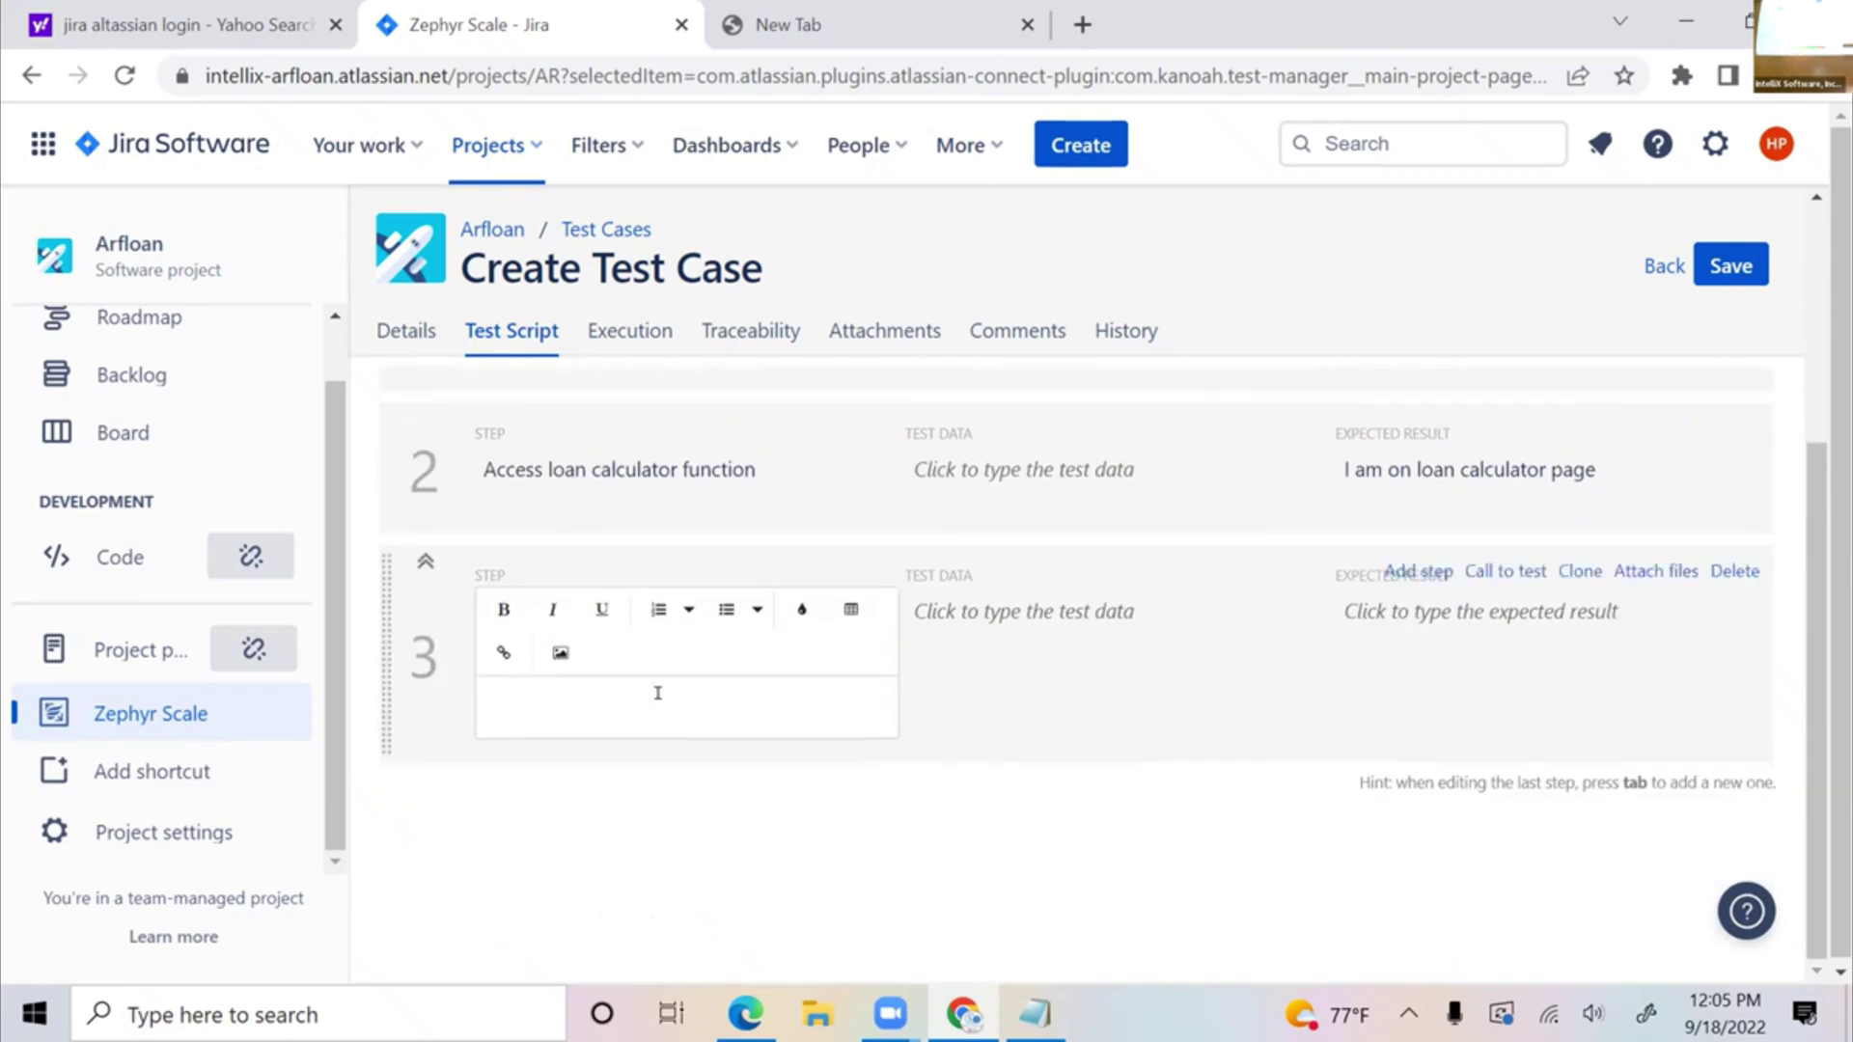
text(Enter 1000 as loan amount)
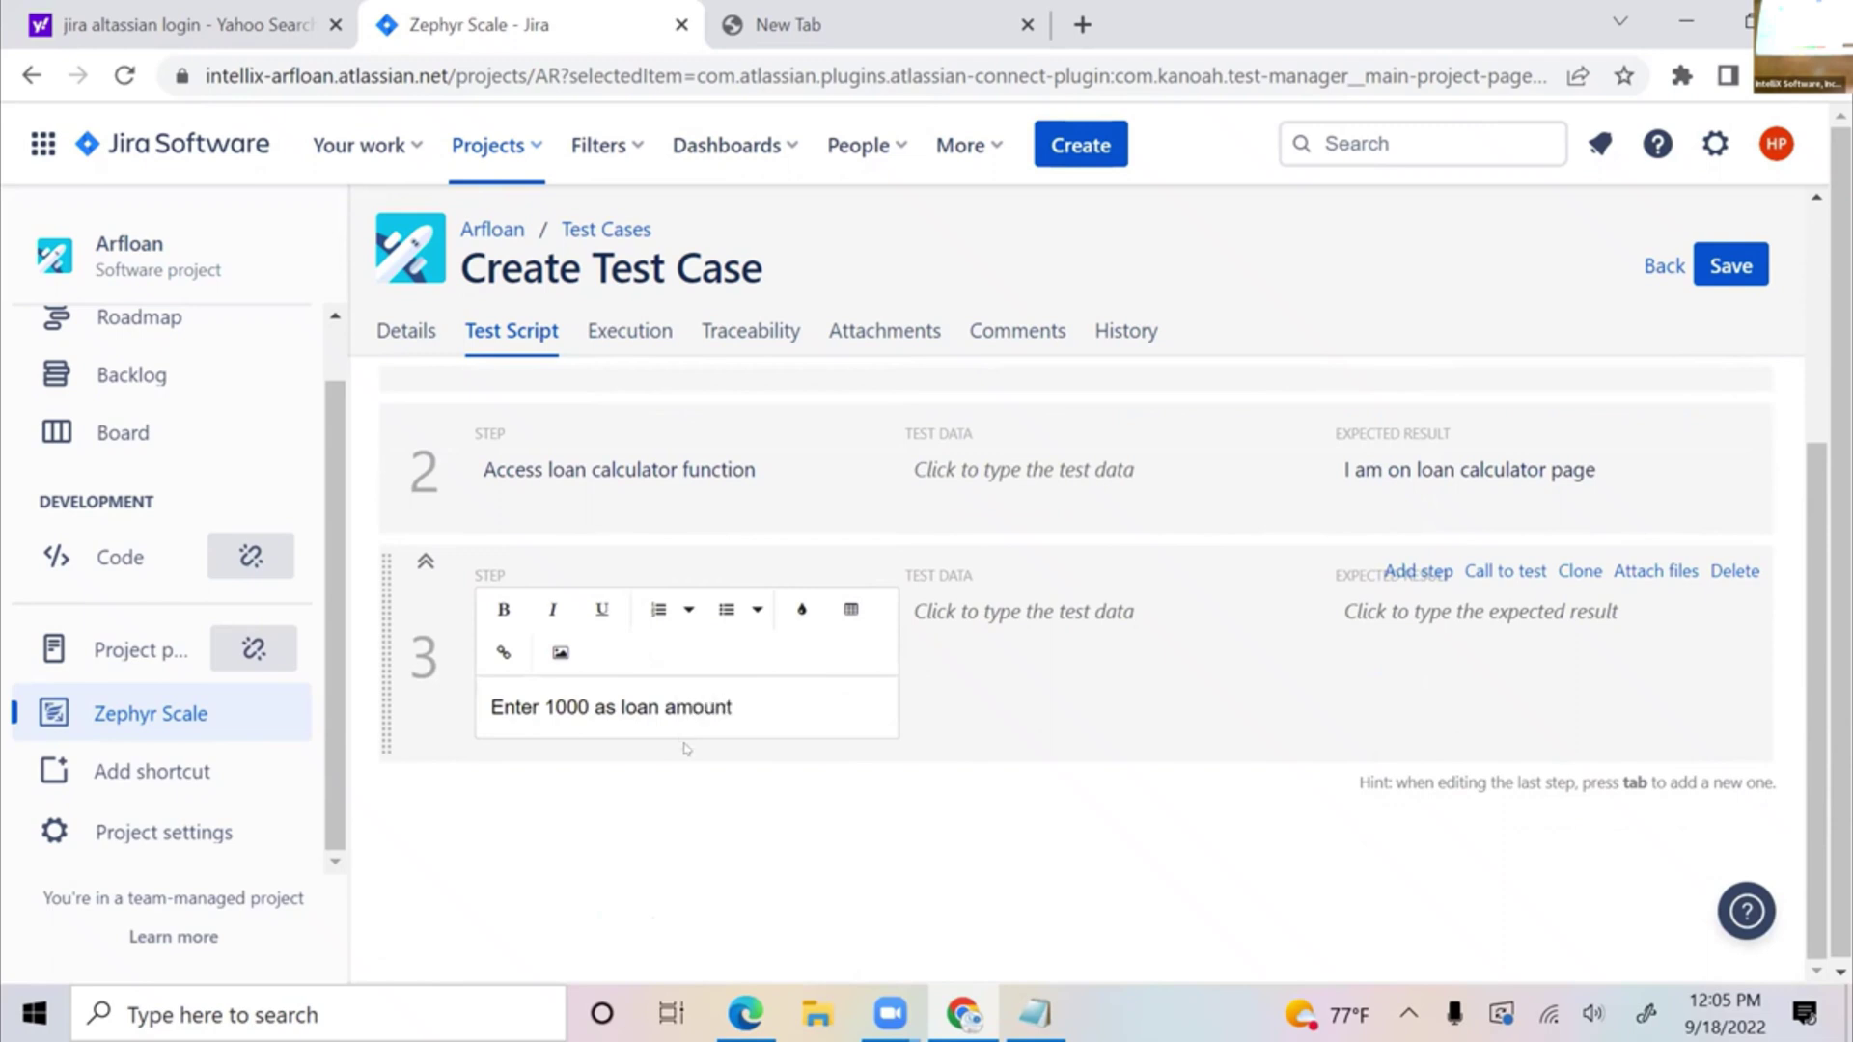
double_click(566, 706)
click(1001, 691)
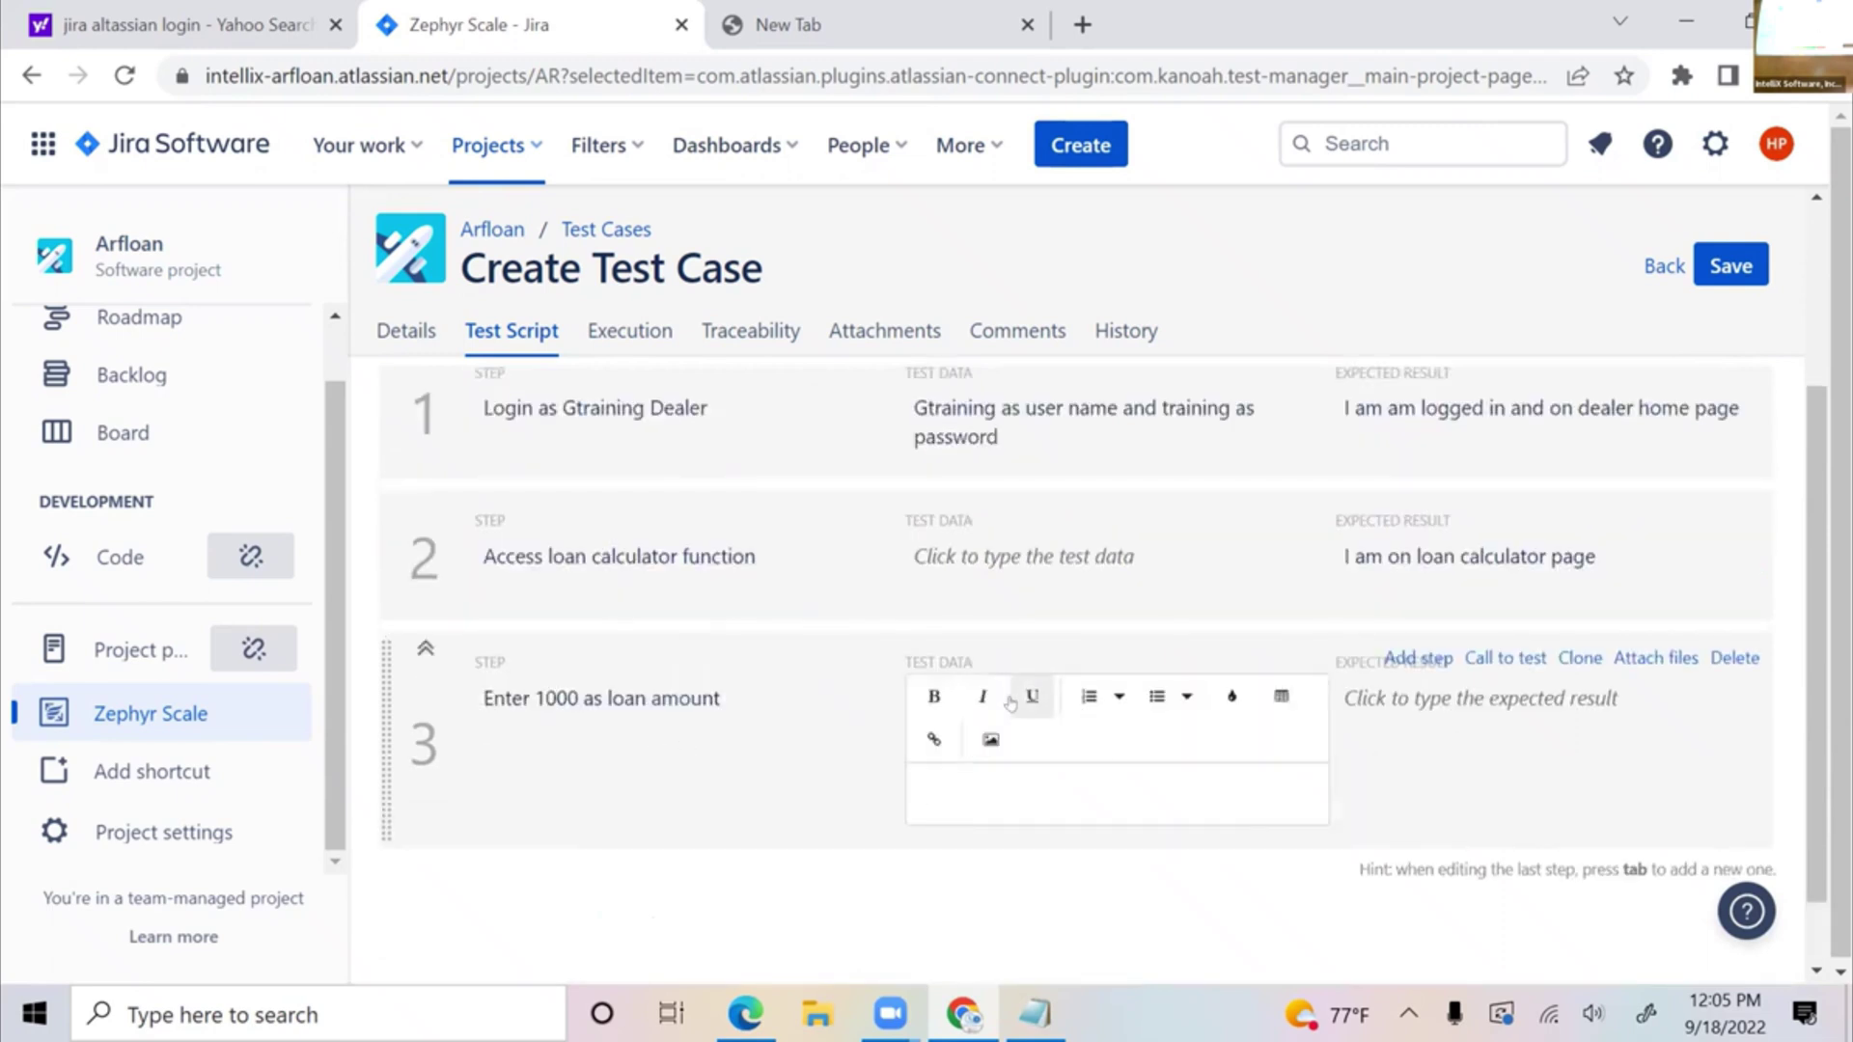
click(570, 698)
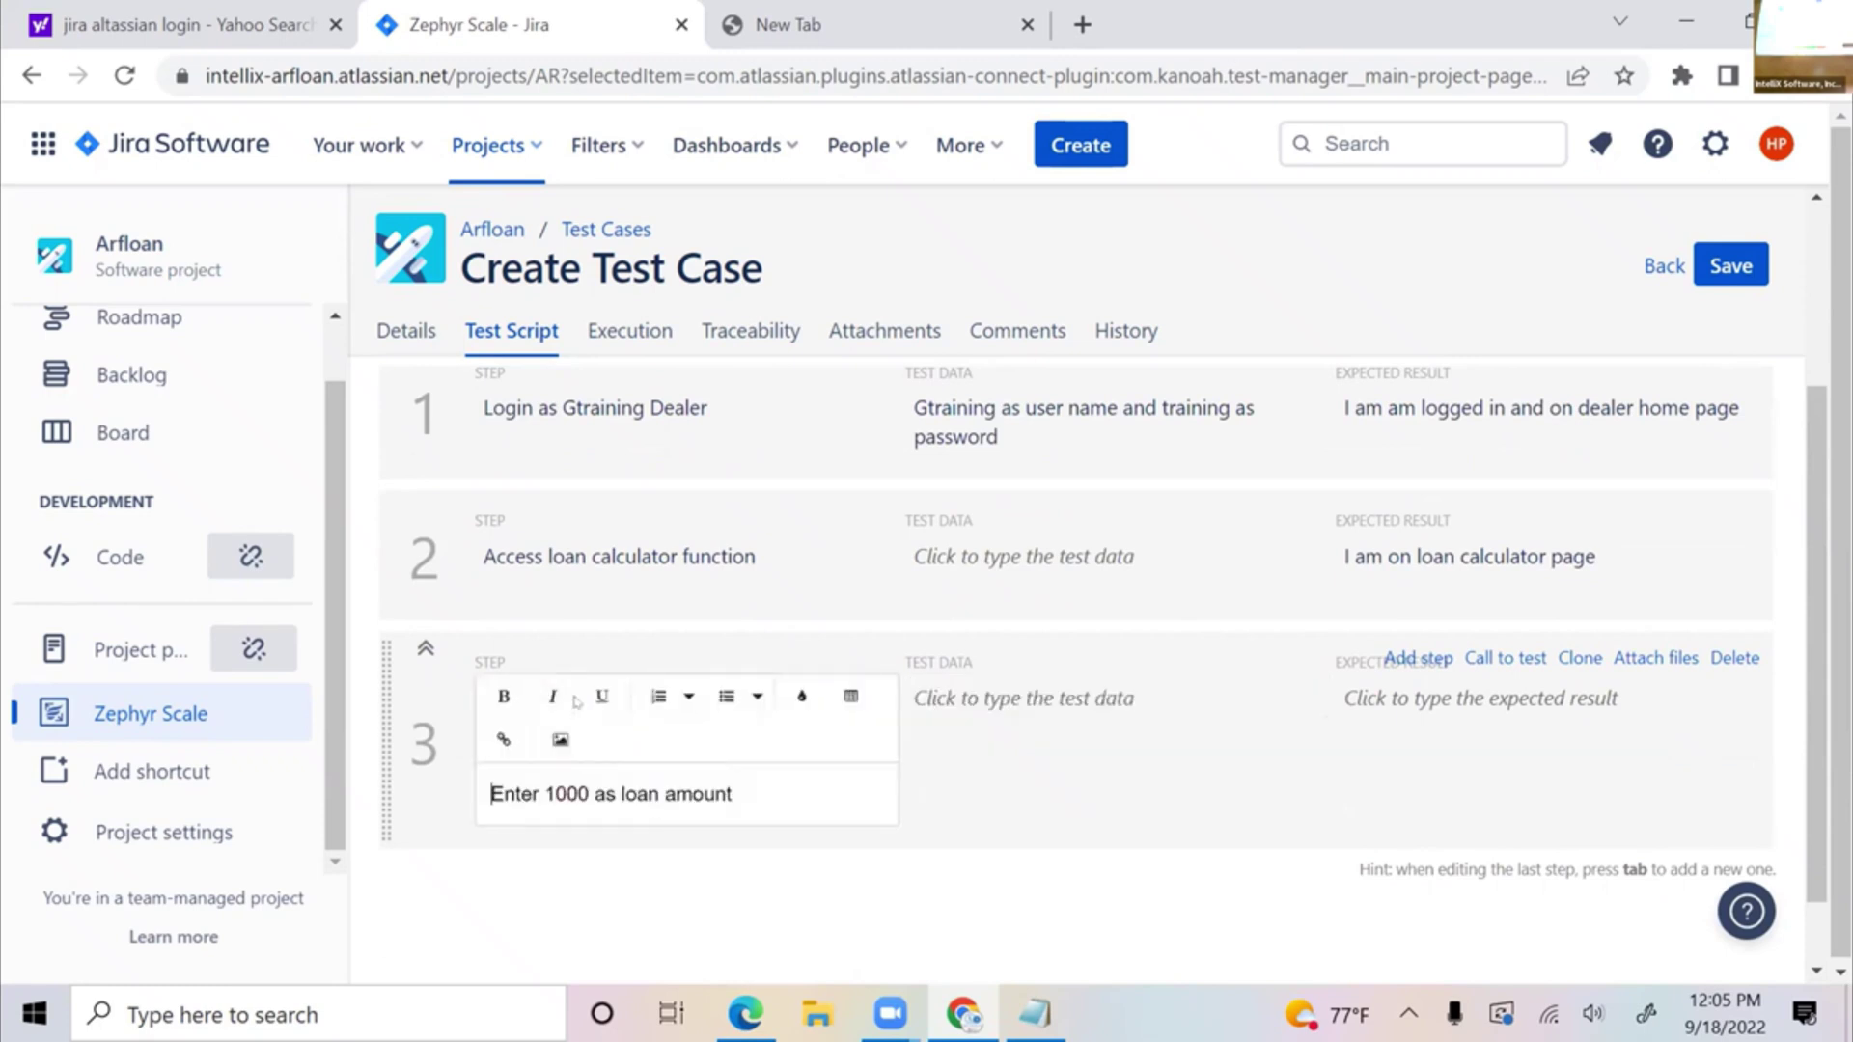
click(1542, 719)
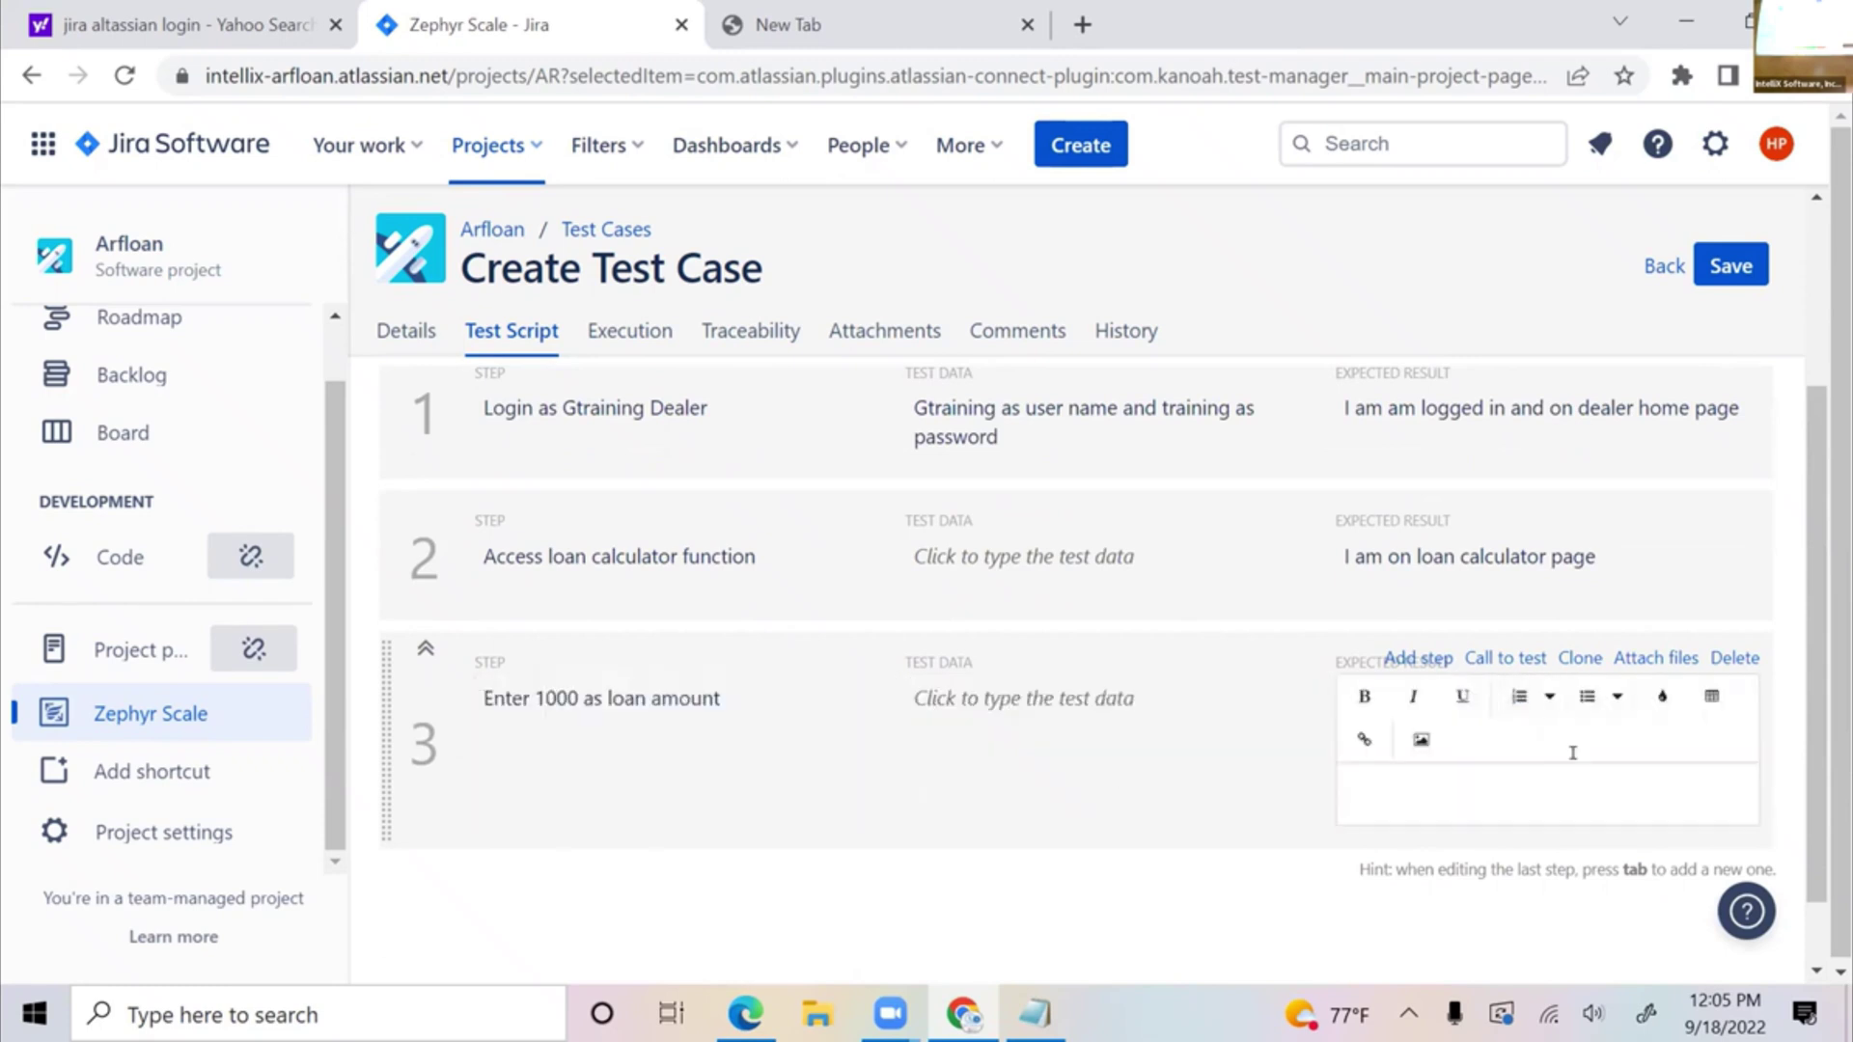
click(725, 704)
click(732, 703)
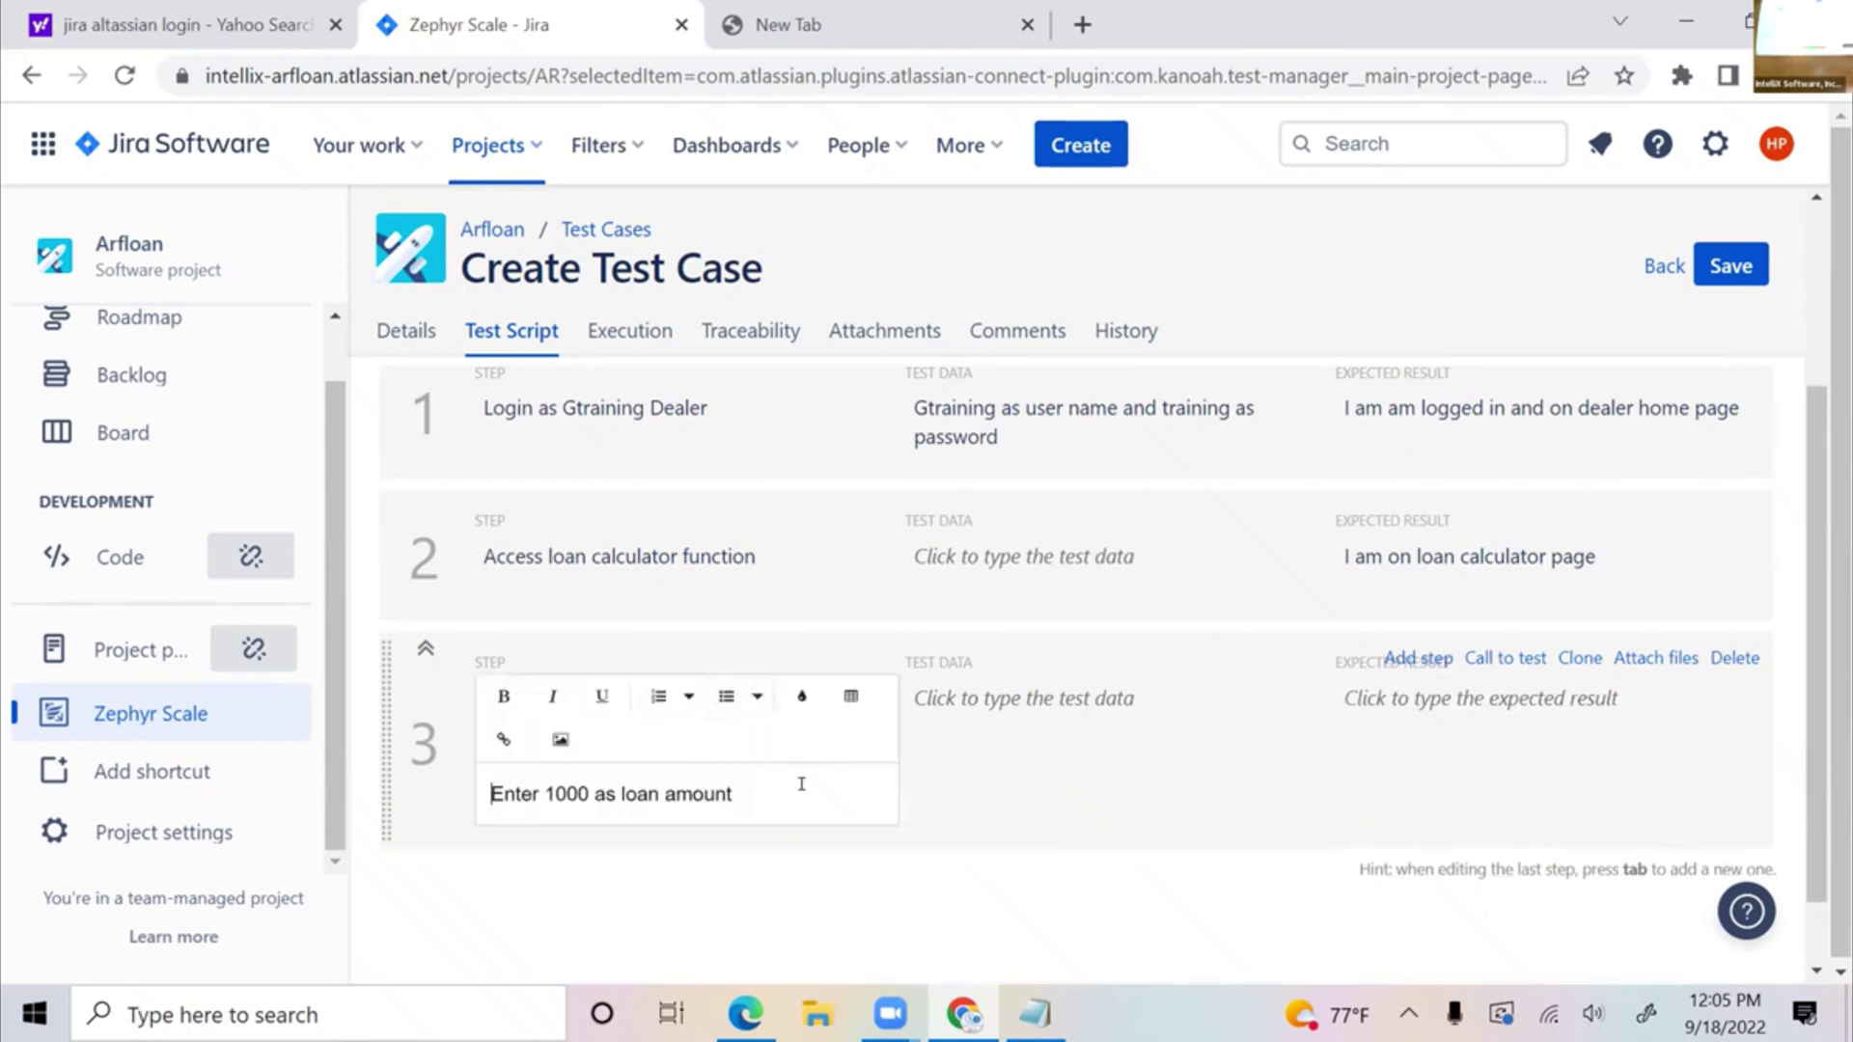
text(and calculate)
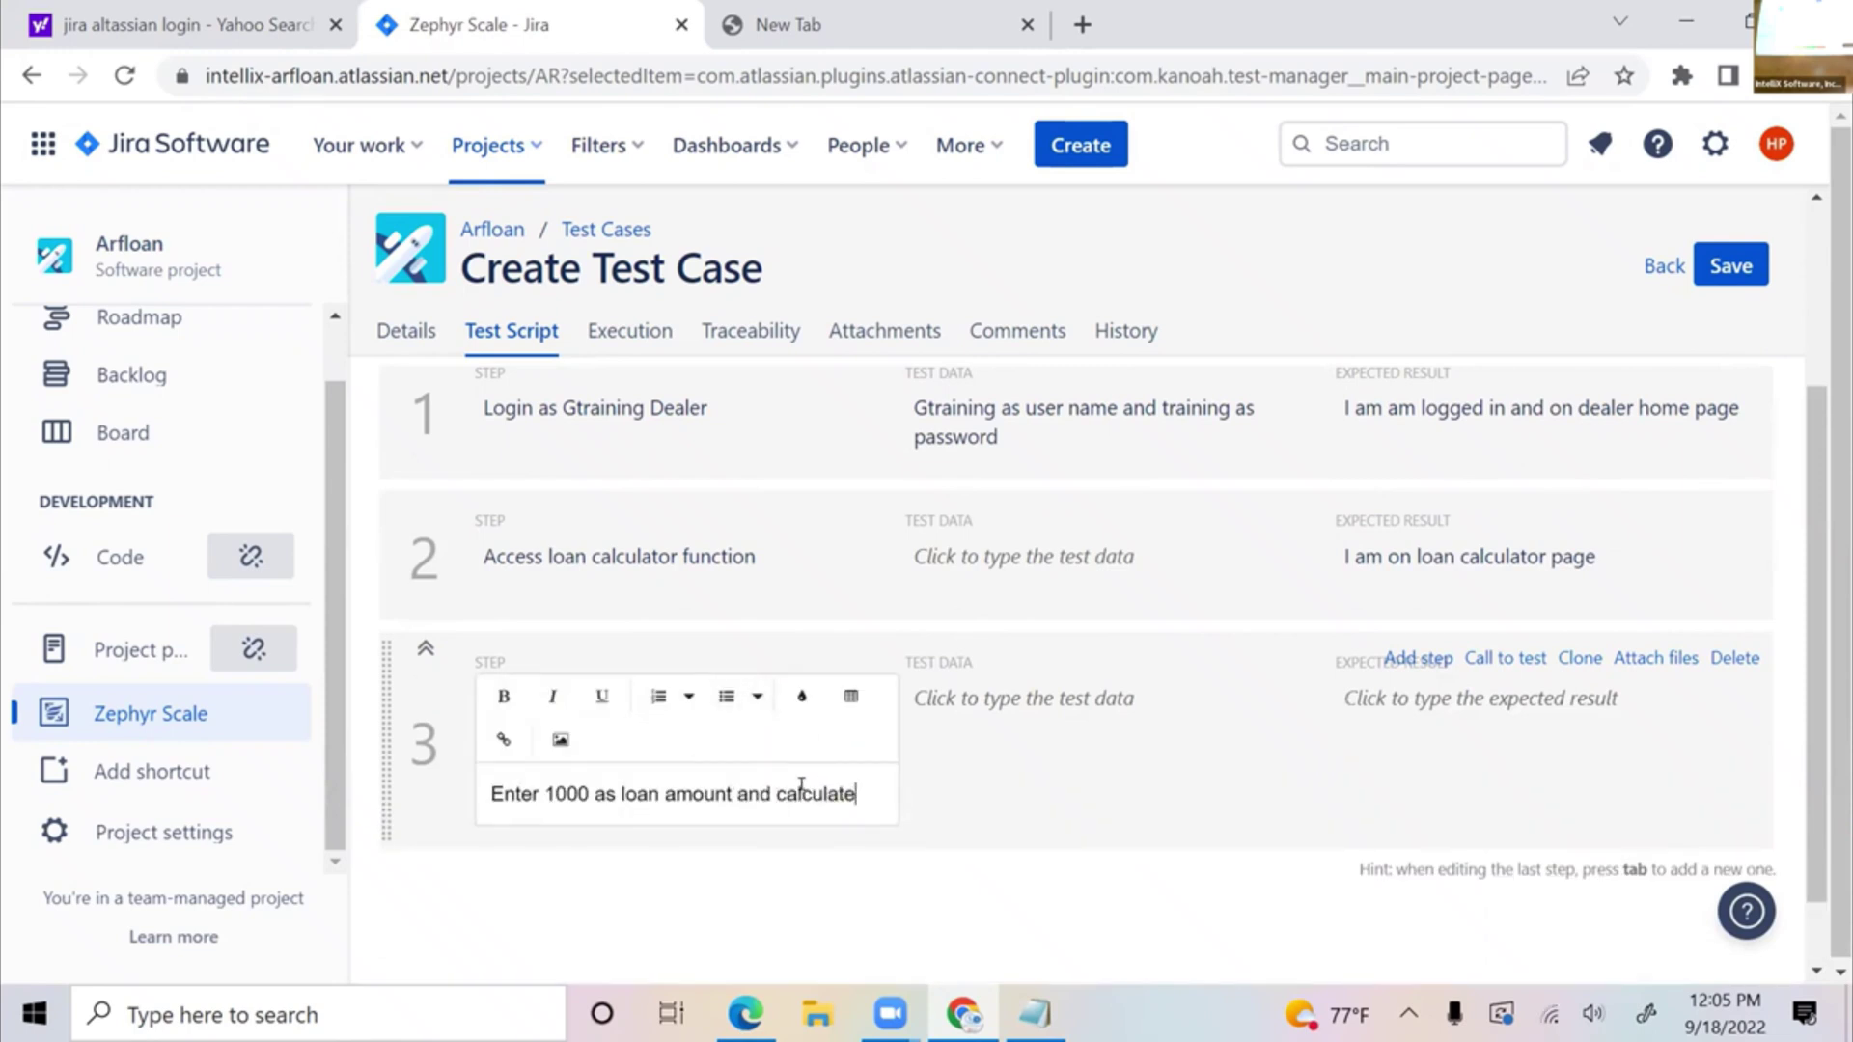
text( monthly payment)
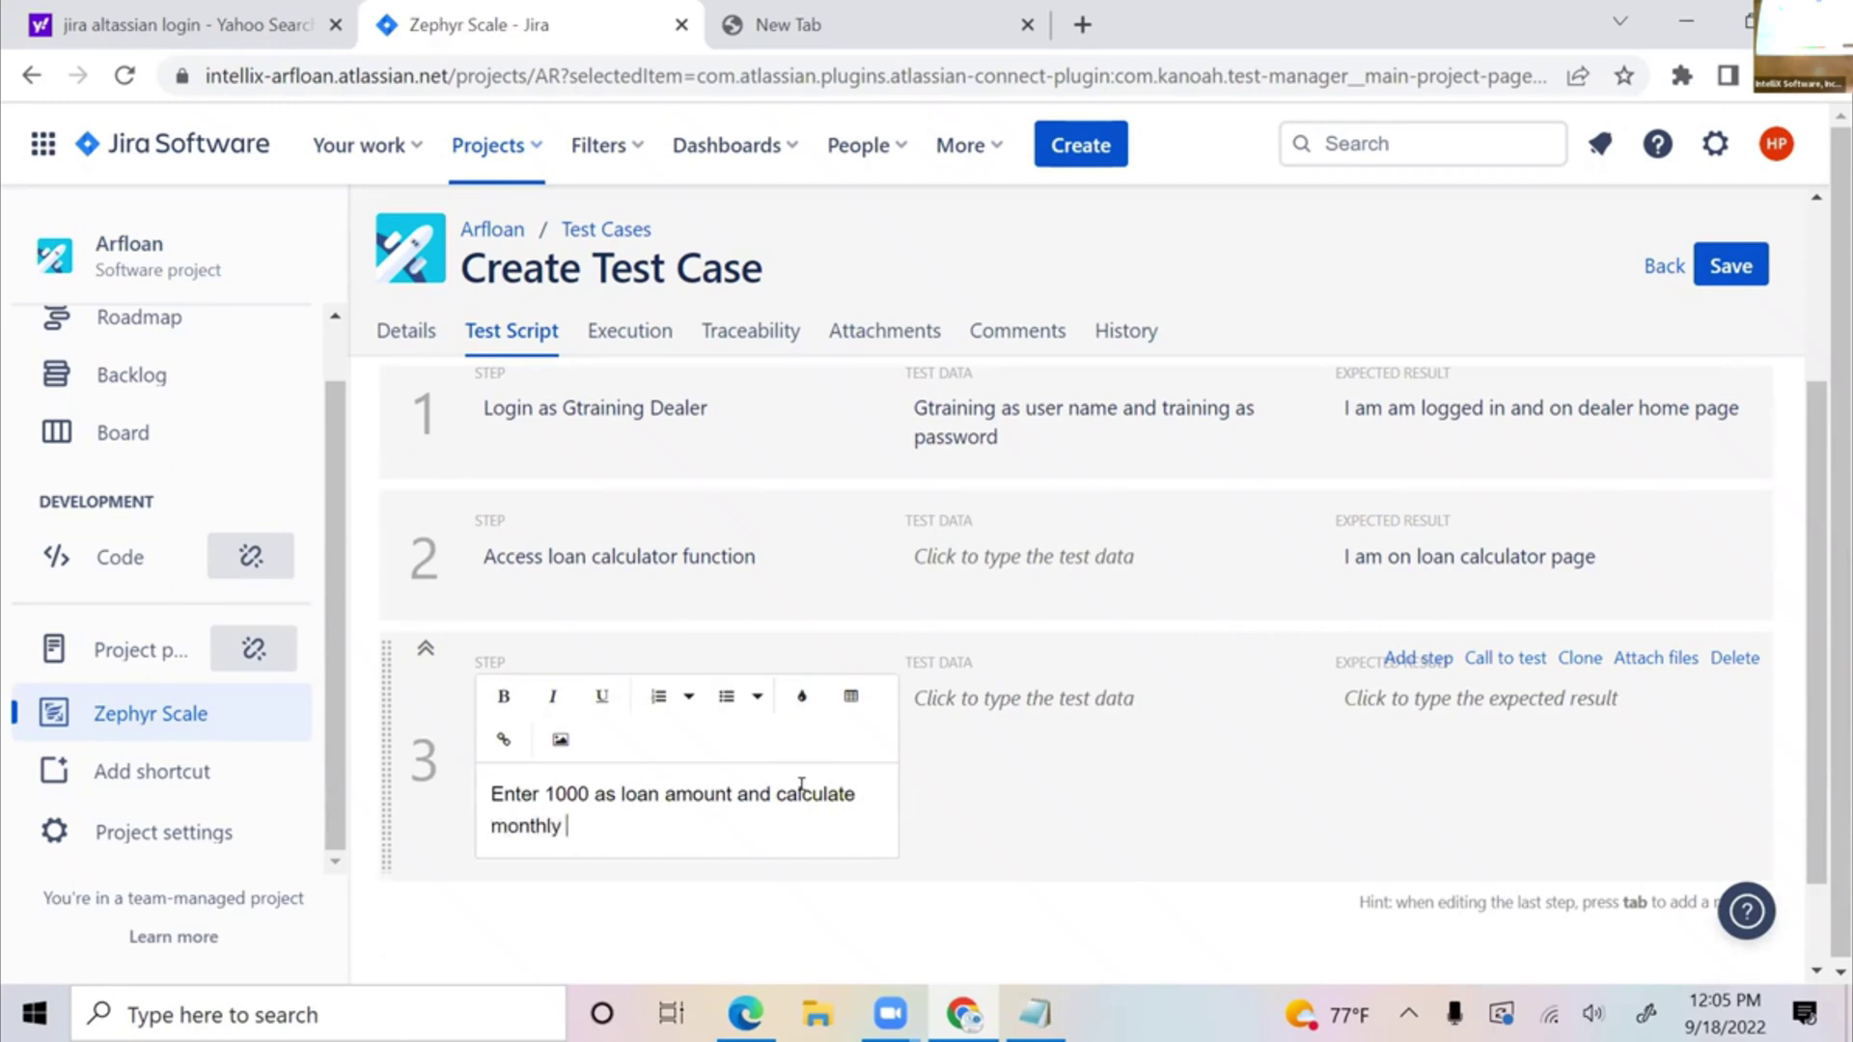
- Give step 3 the expected result 'I shall bee 30 as monthly loan payment' and save the test case
click(1426, 769)
click(1415, 703)
text(I shall b)
text(ee )
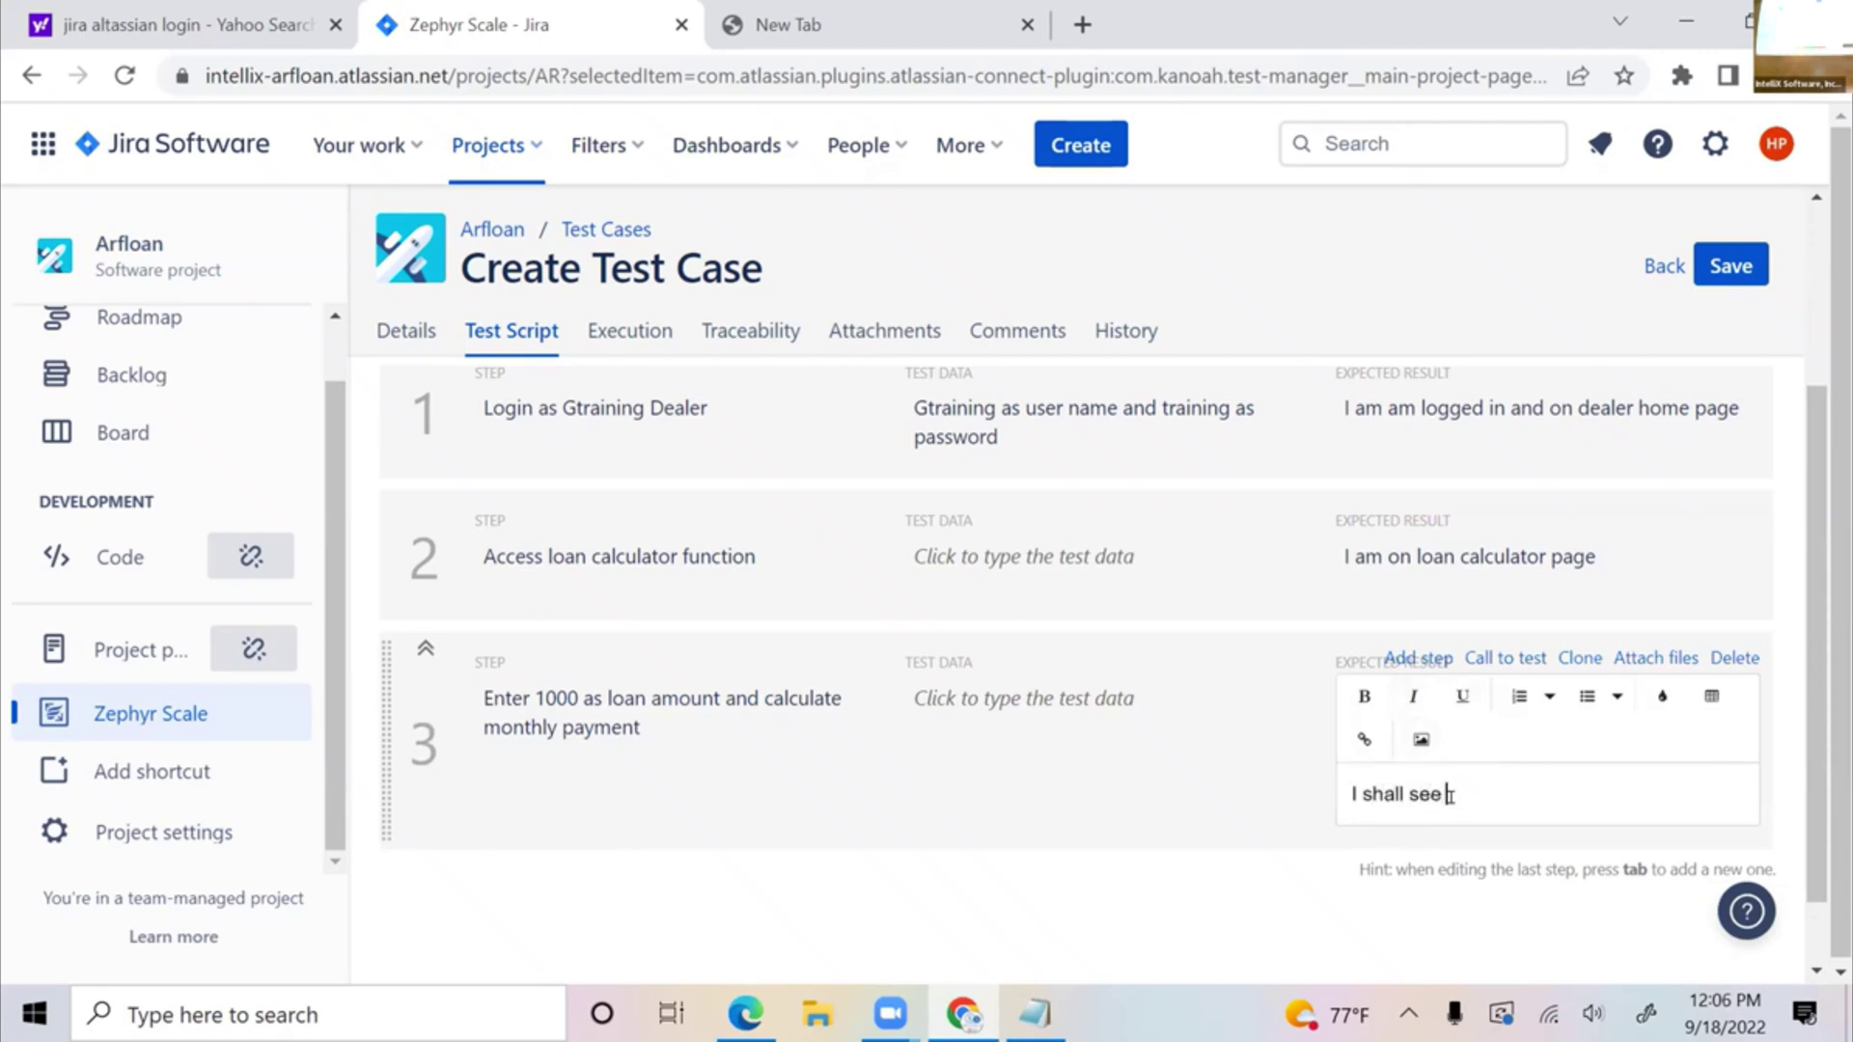
text(30 as monthly loan payment)
key(Return)
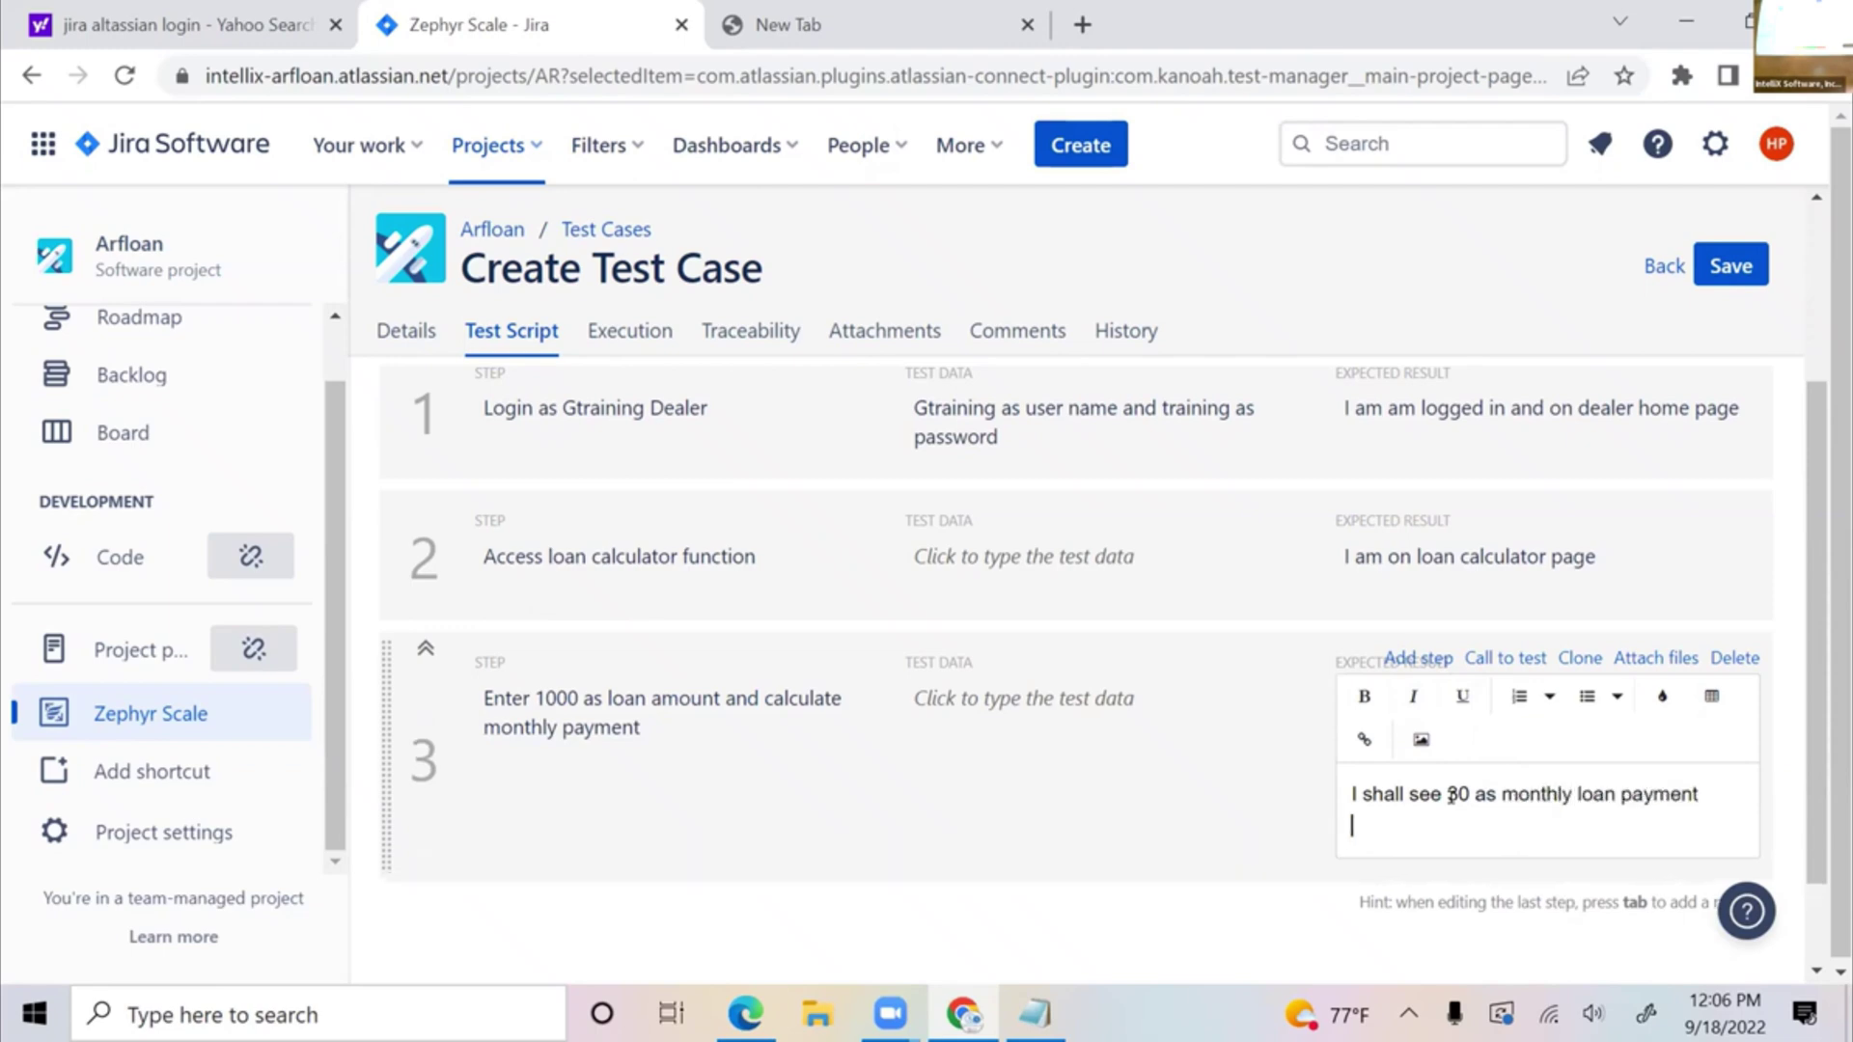
scroll(1197, 704, down, 1)
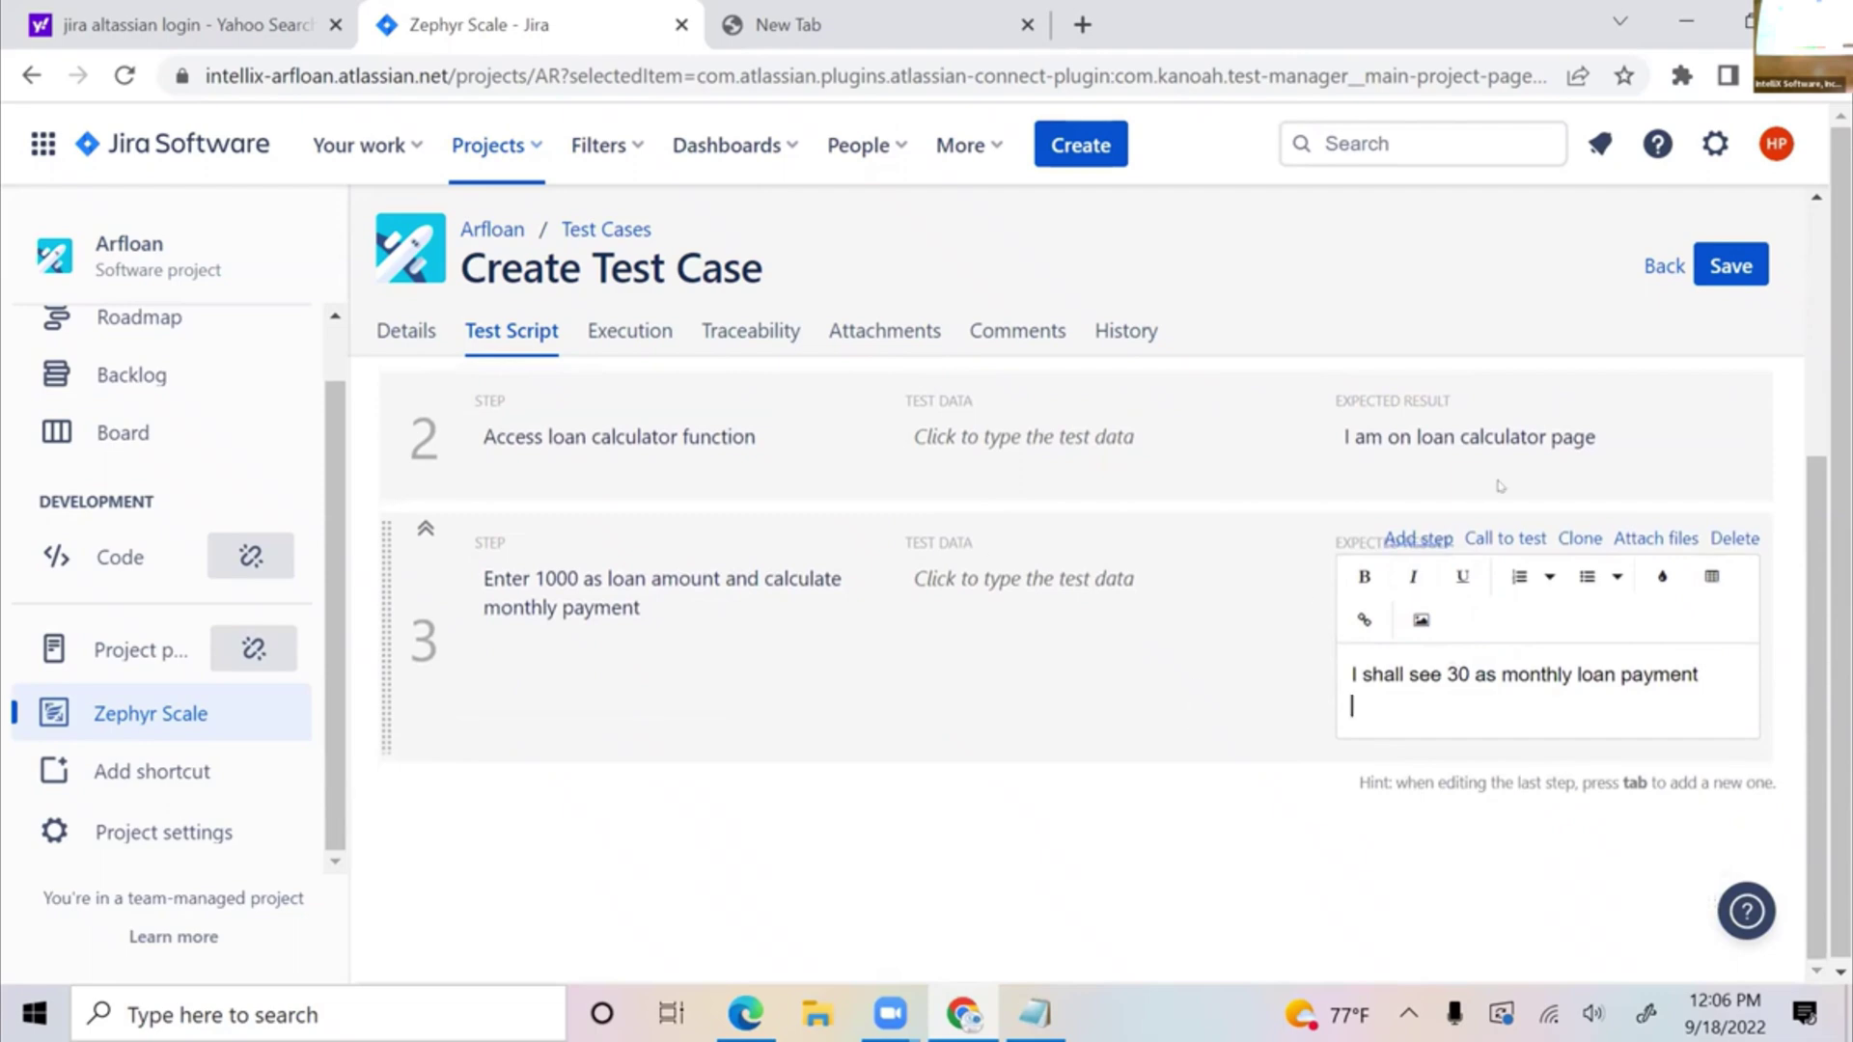
click(1726, 264)
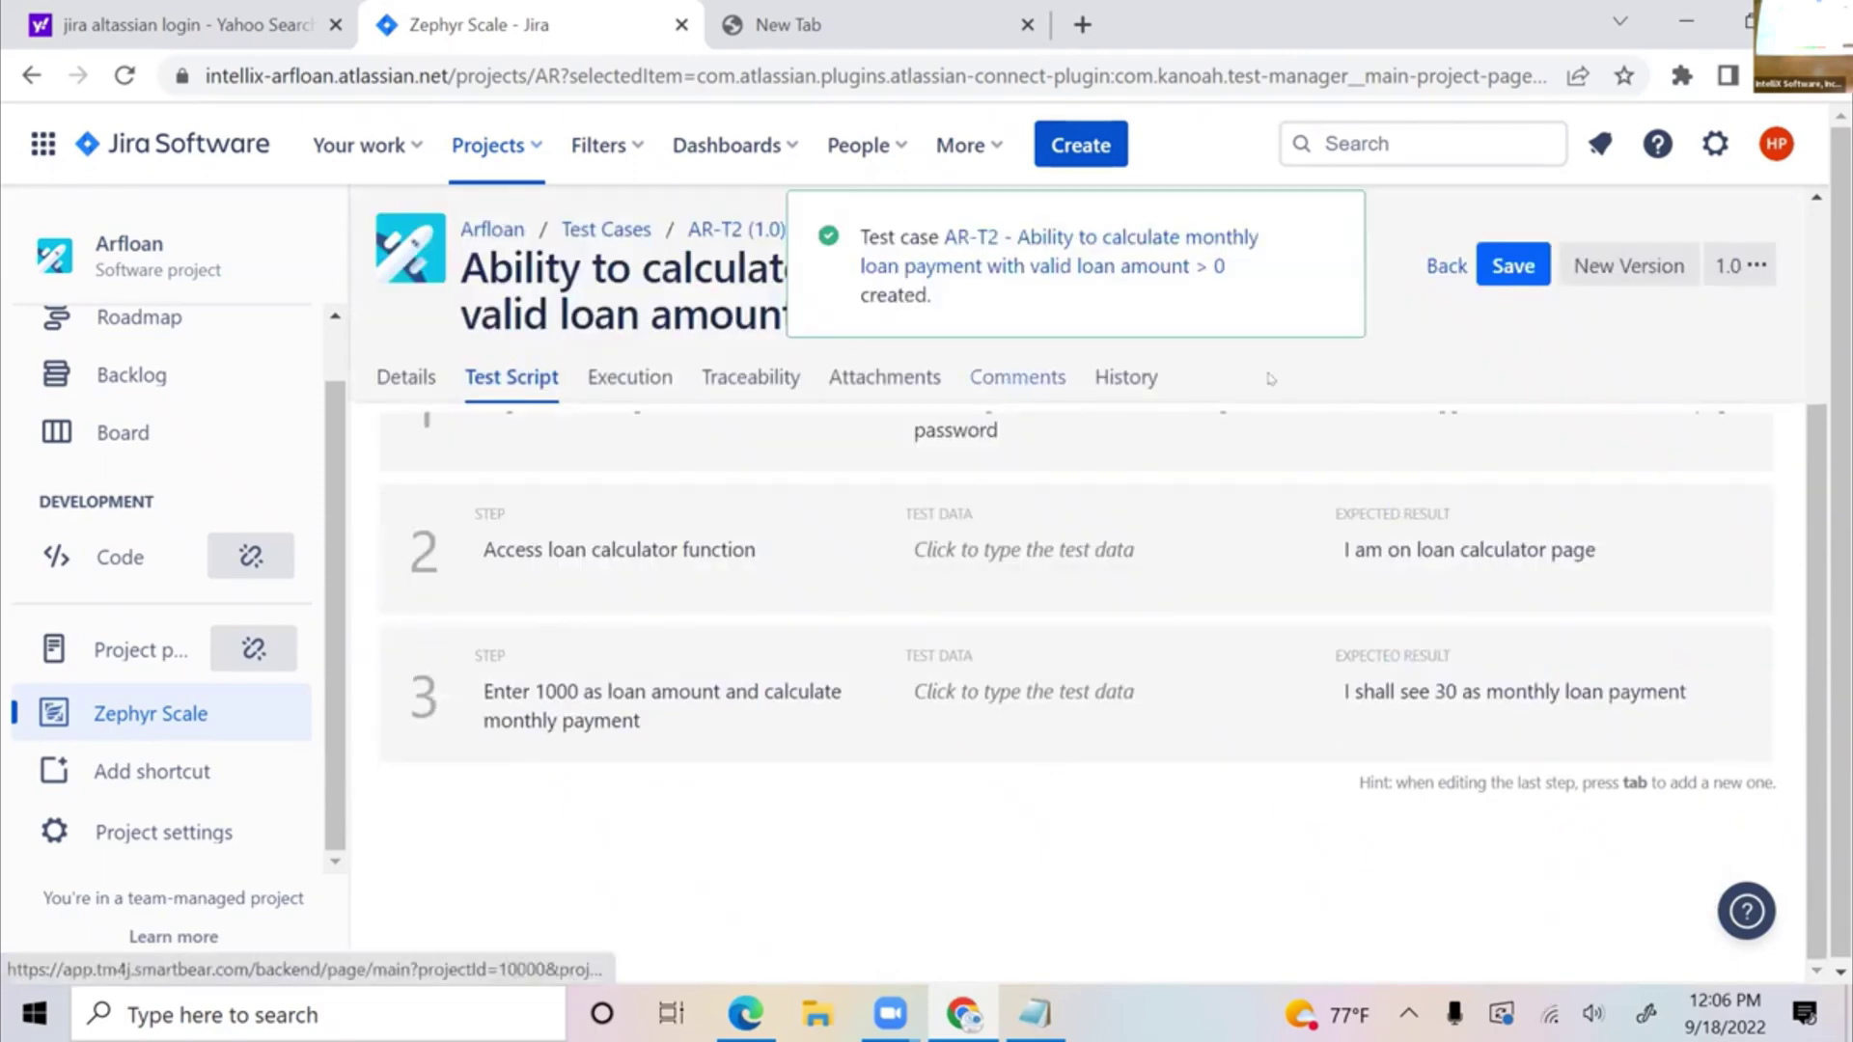
click(1511, 269)
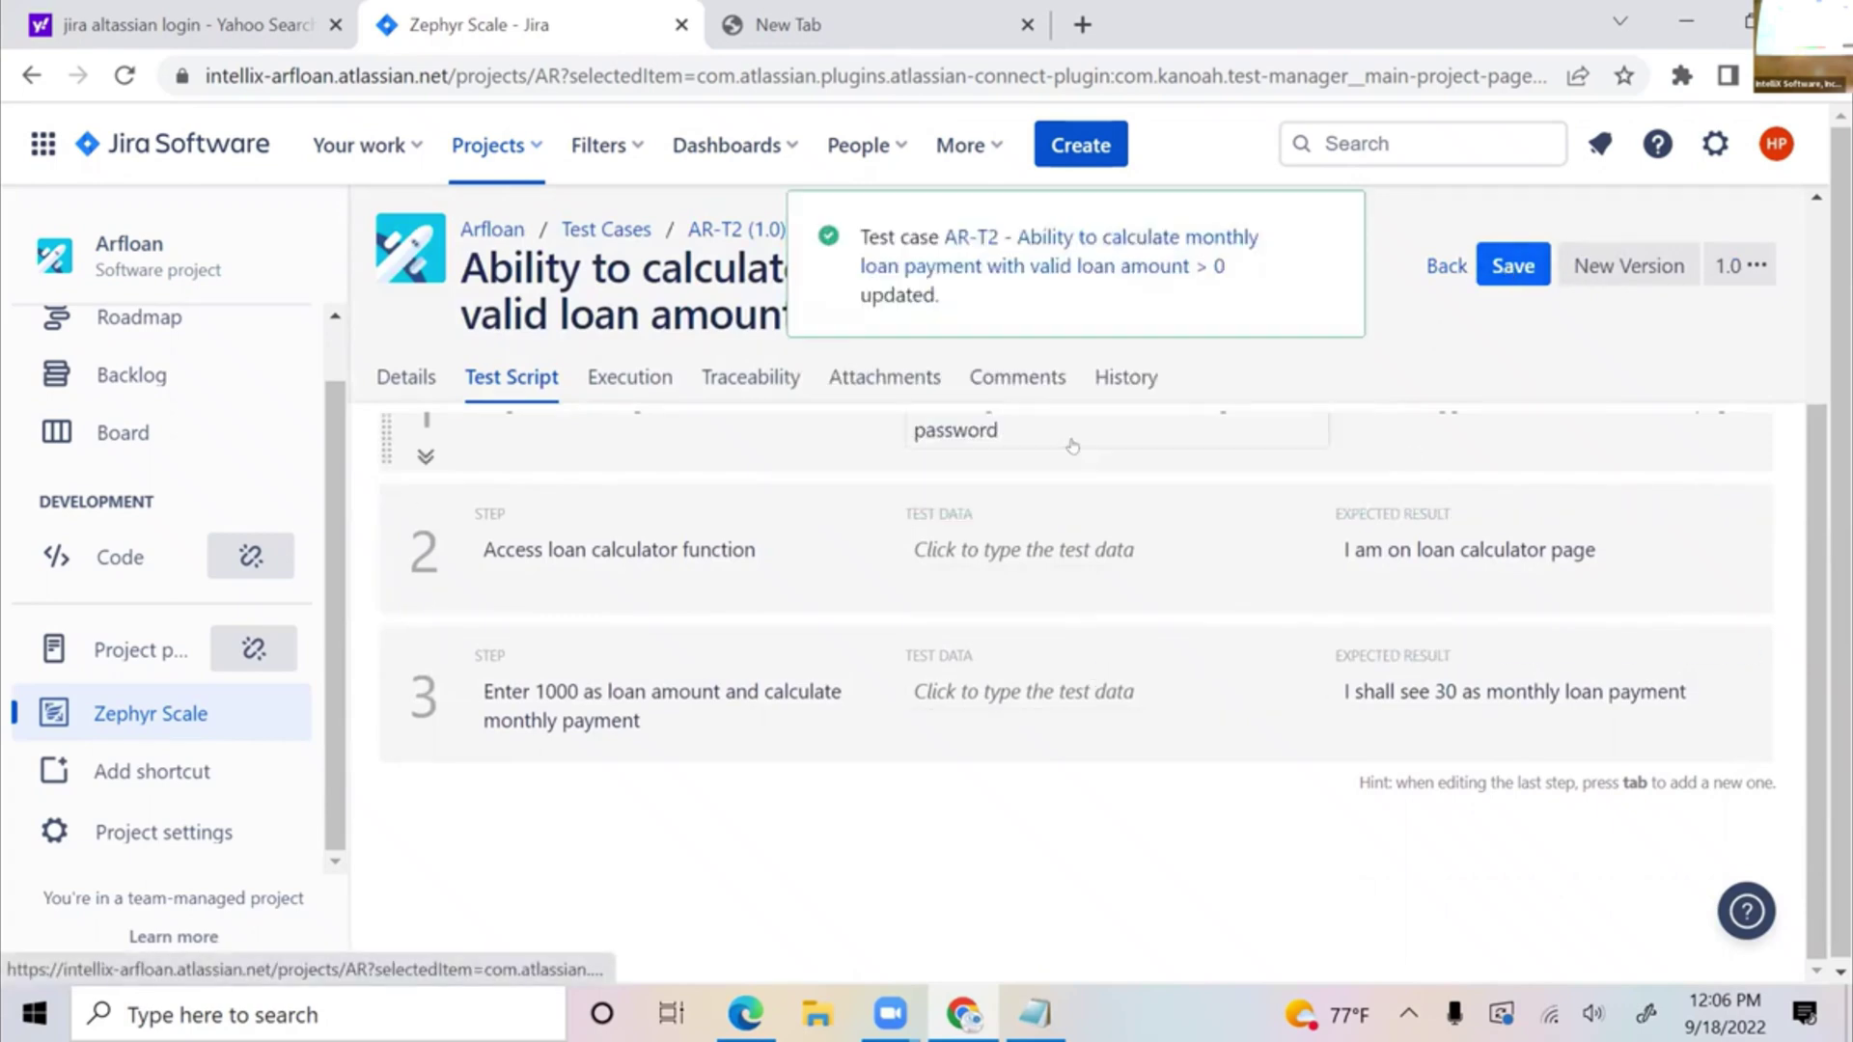
scroll(155, 569, up, 1)
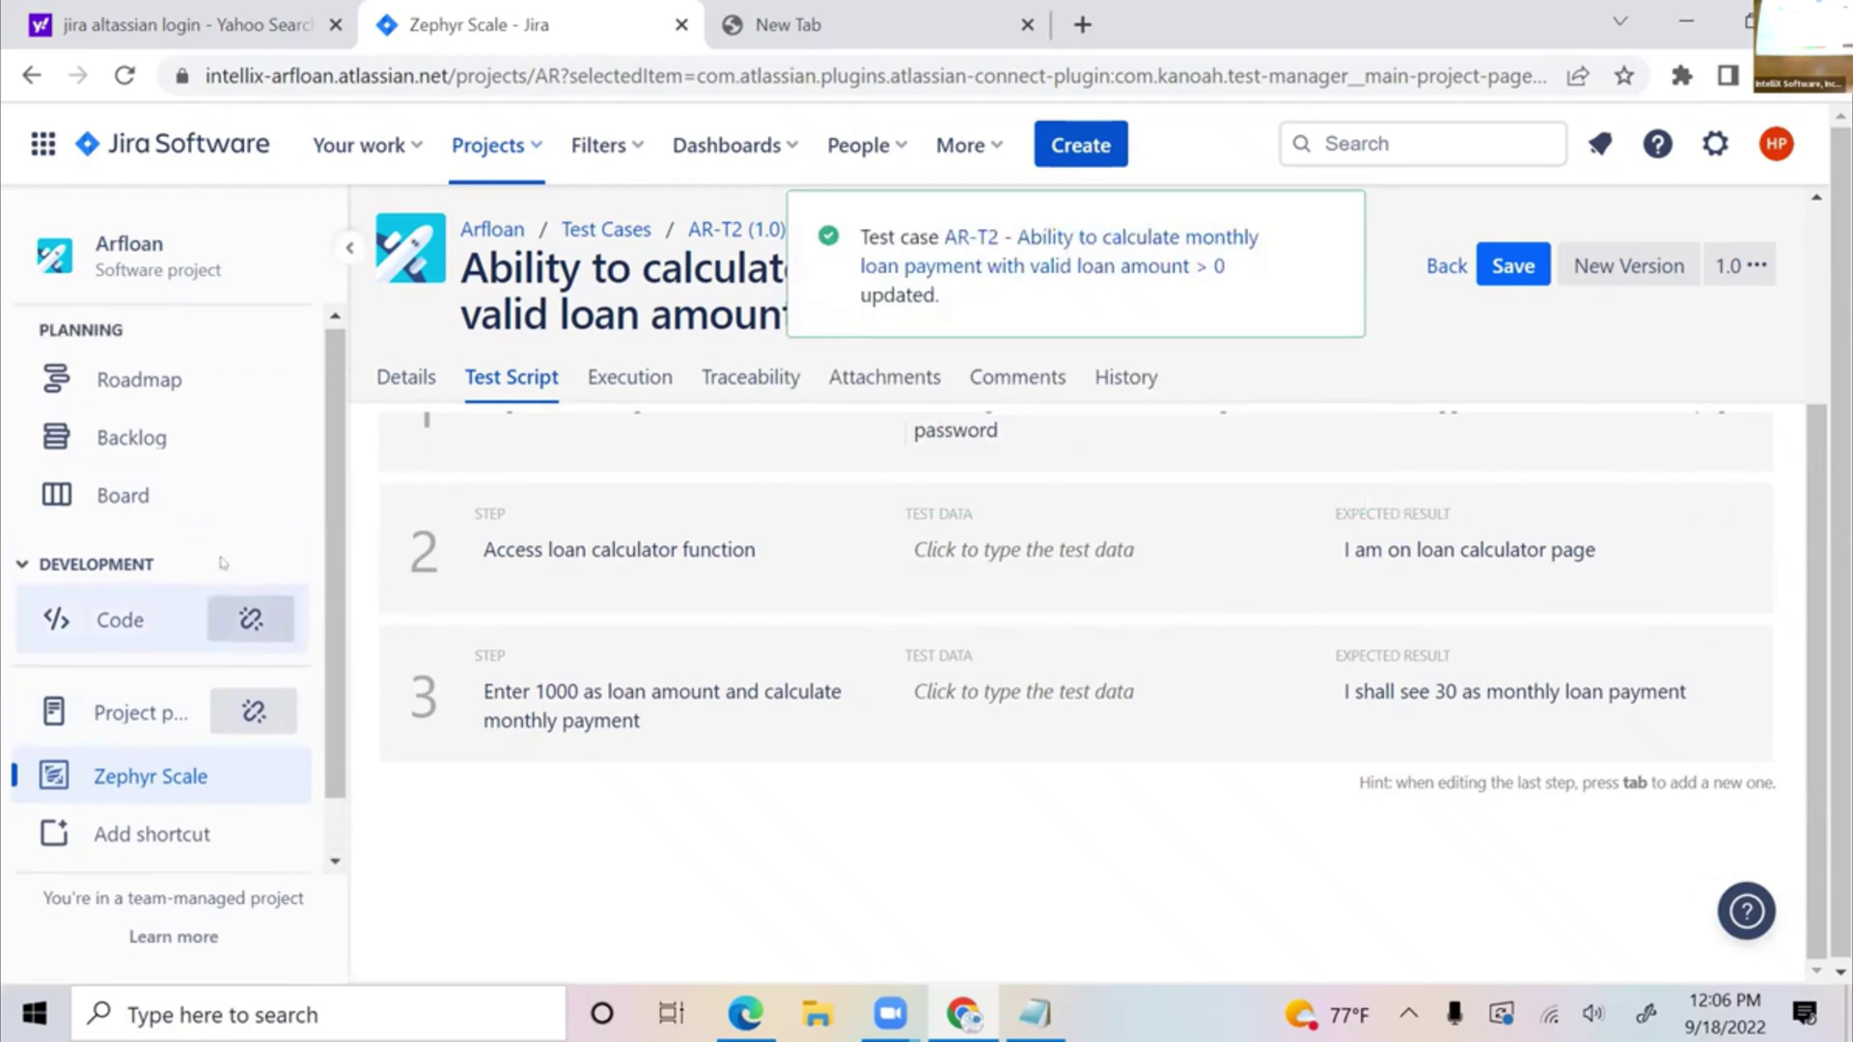
- Open story AR-8 from the board and check that linked test case AR-T2 has no executions
click(133, 502)
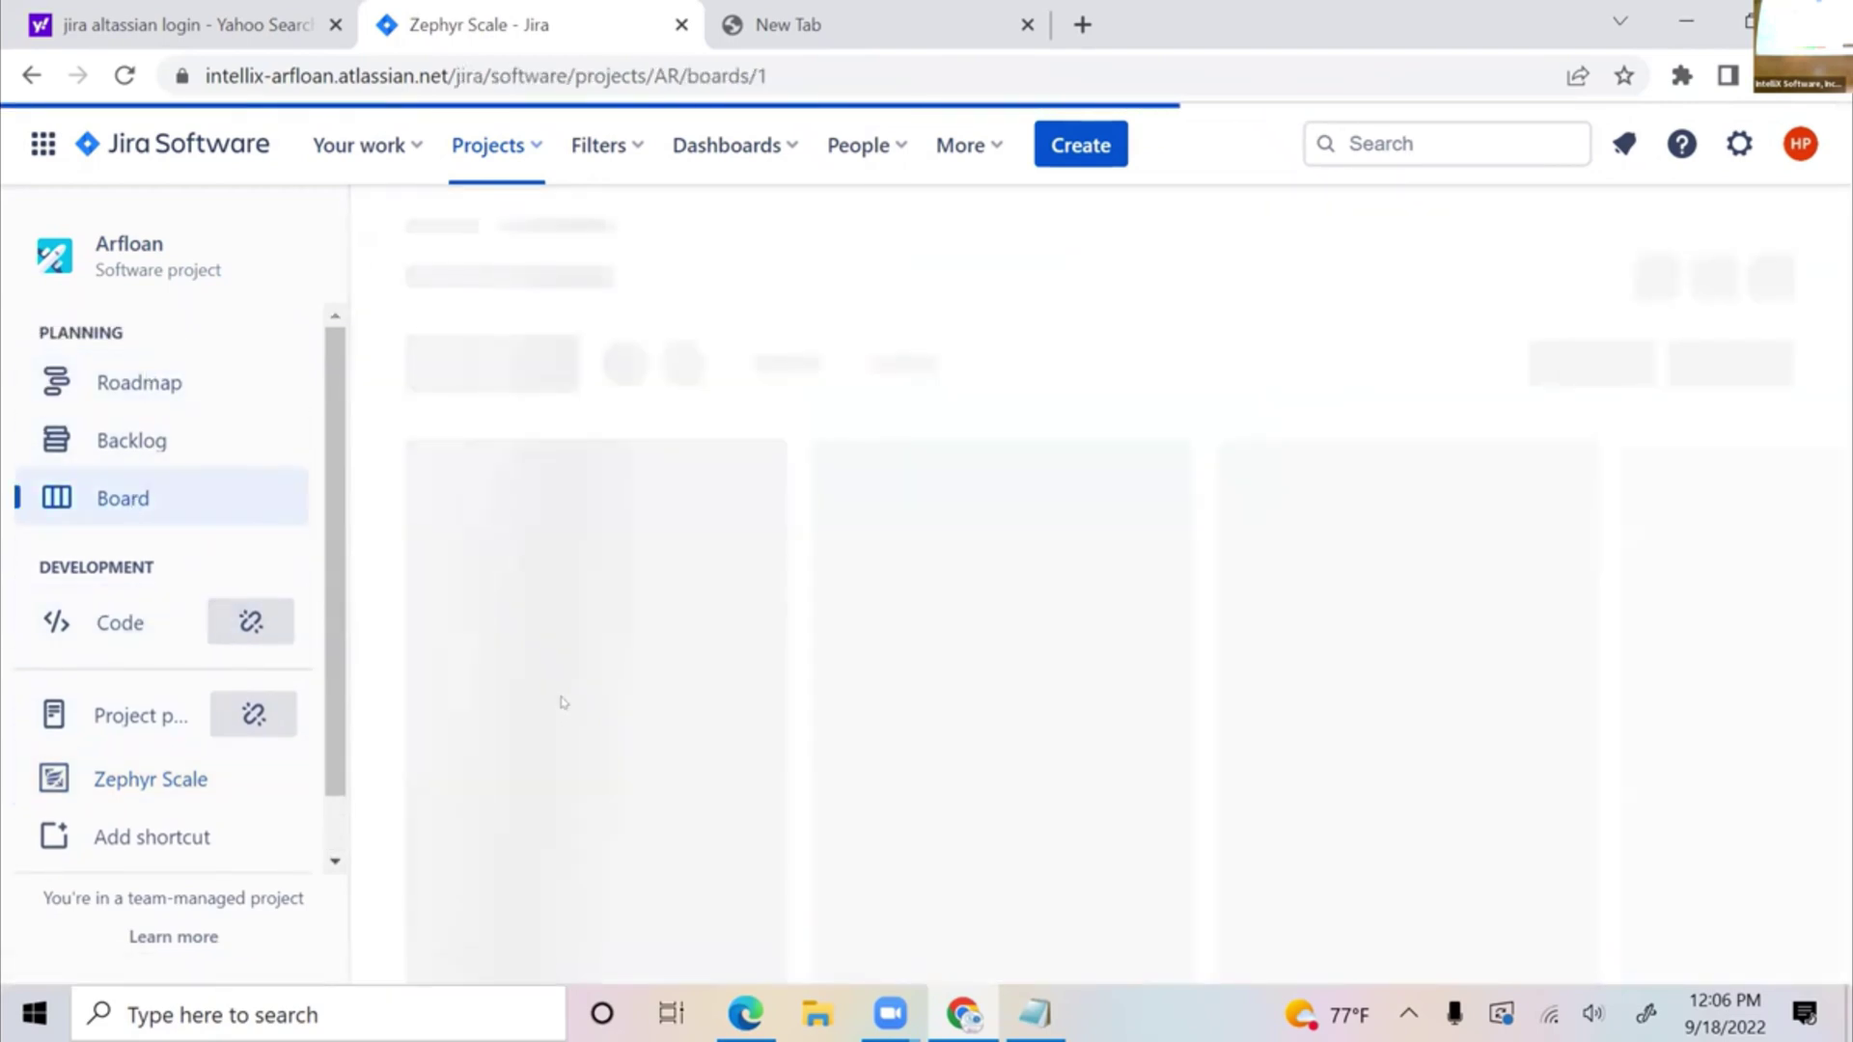
scroll(598, 733, down, 3)
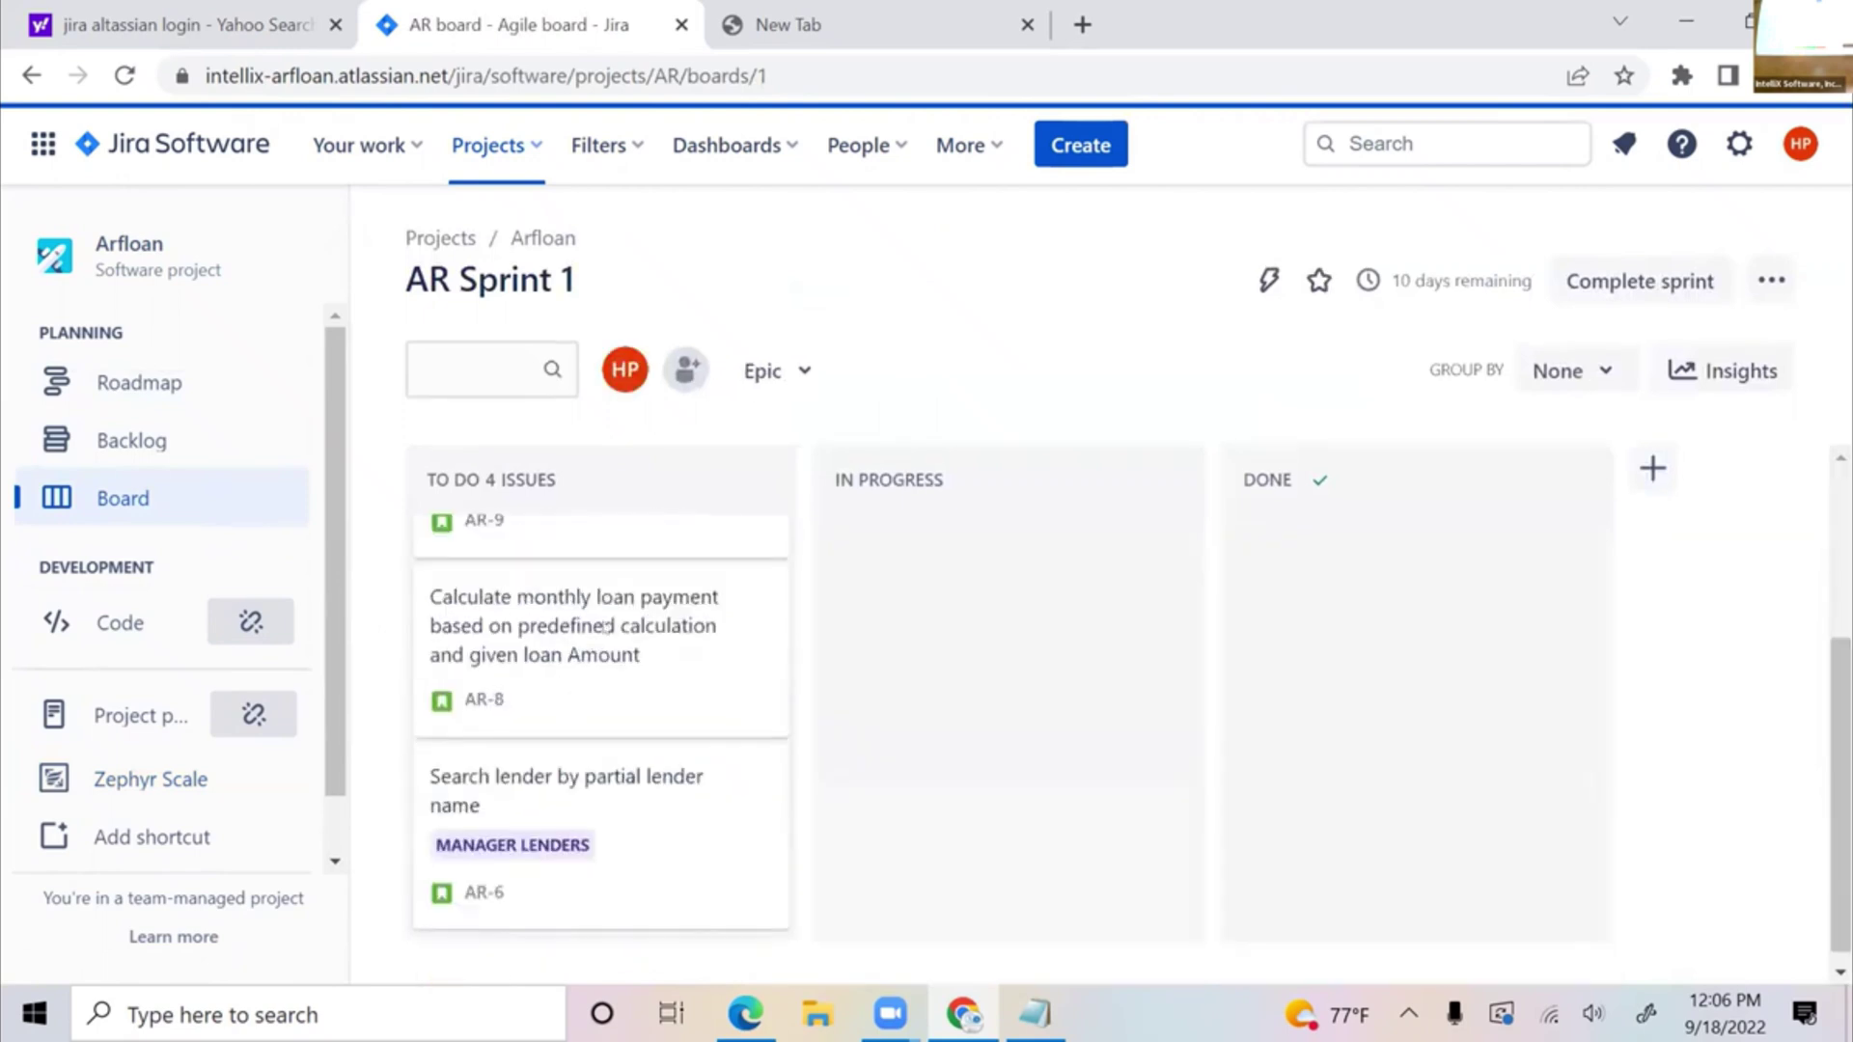
click(675, 666)
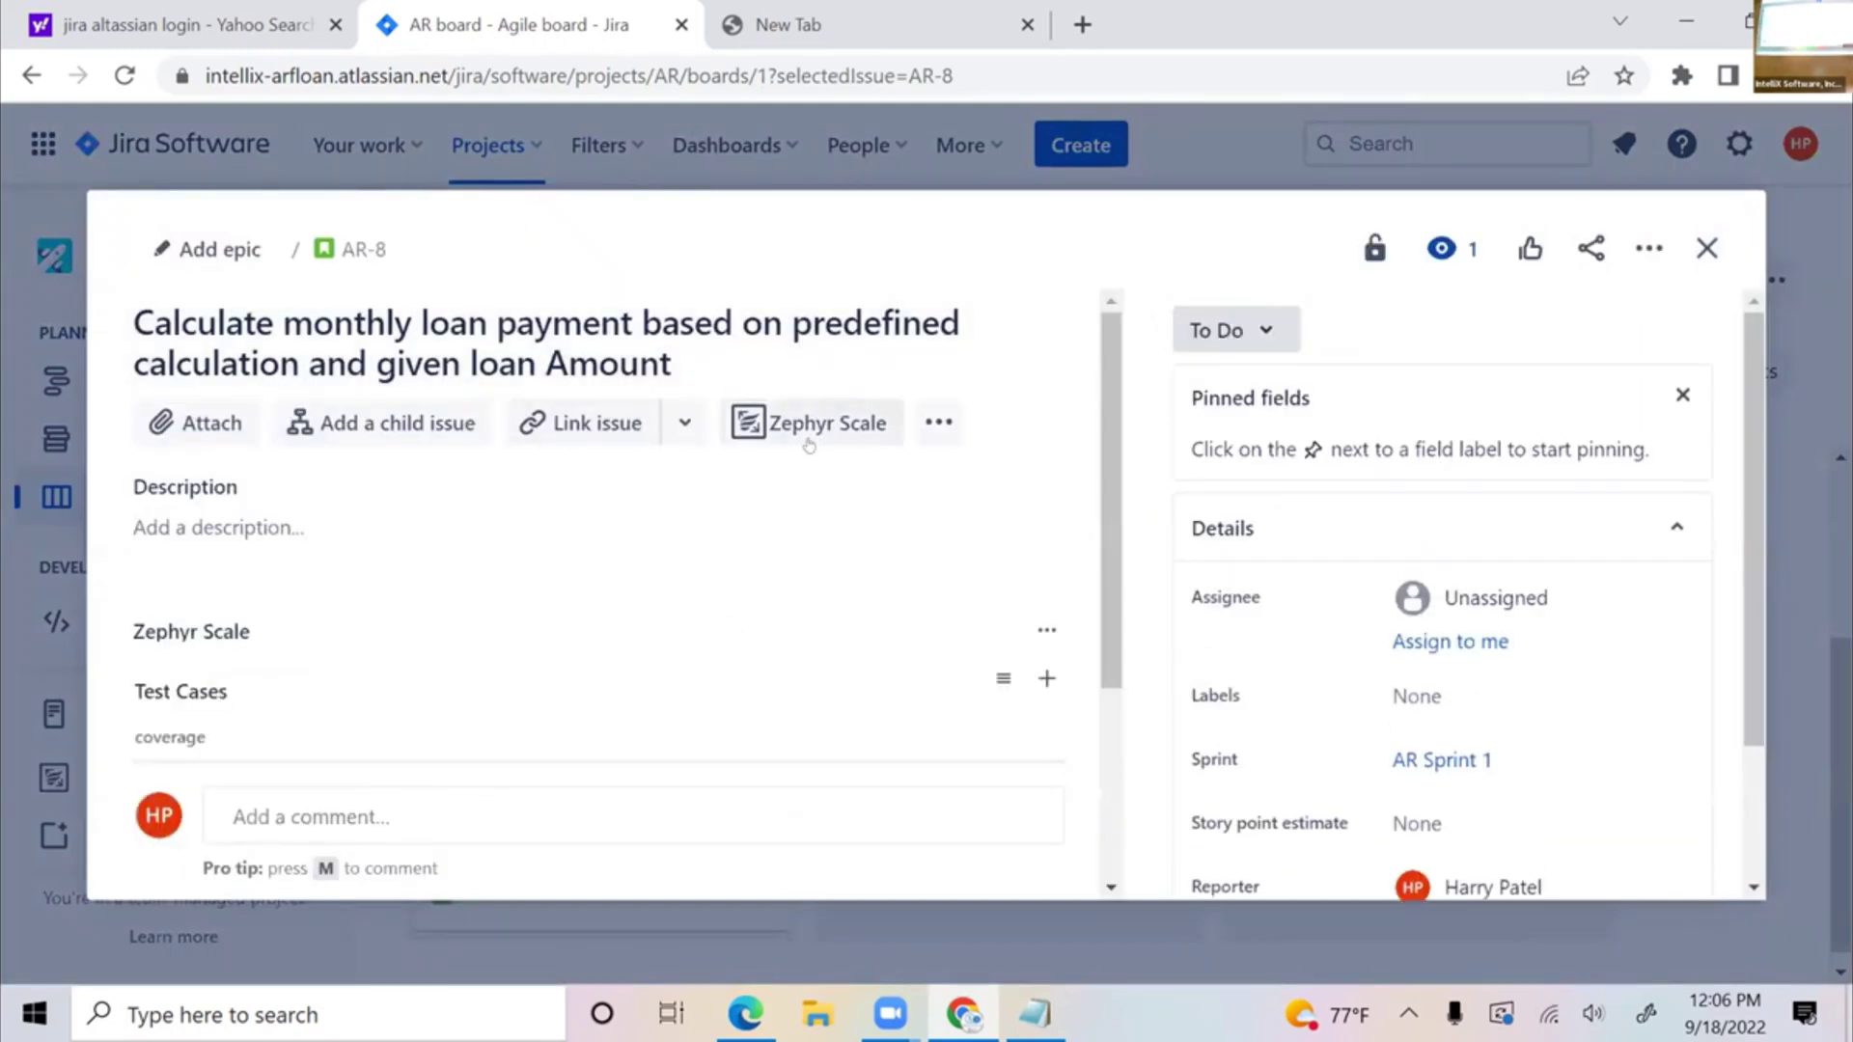
scroll(852, 611, down, 3)
scroll(852, 609, down, 3)
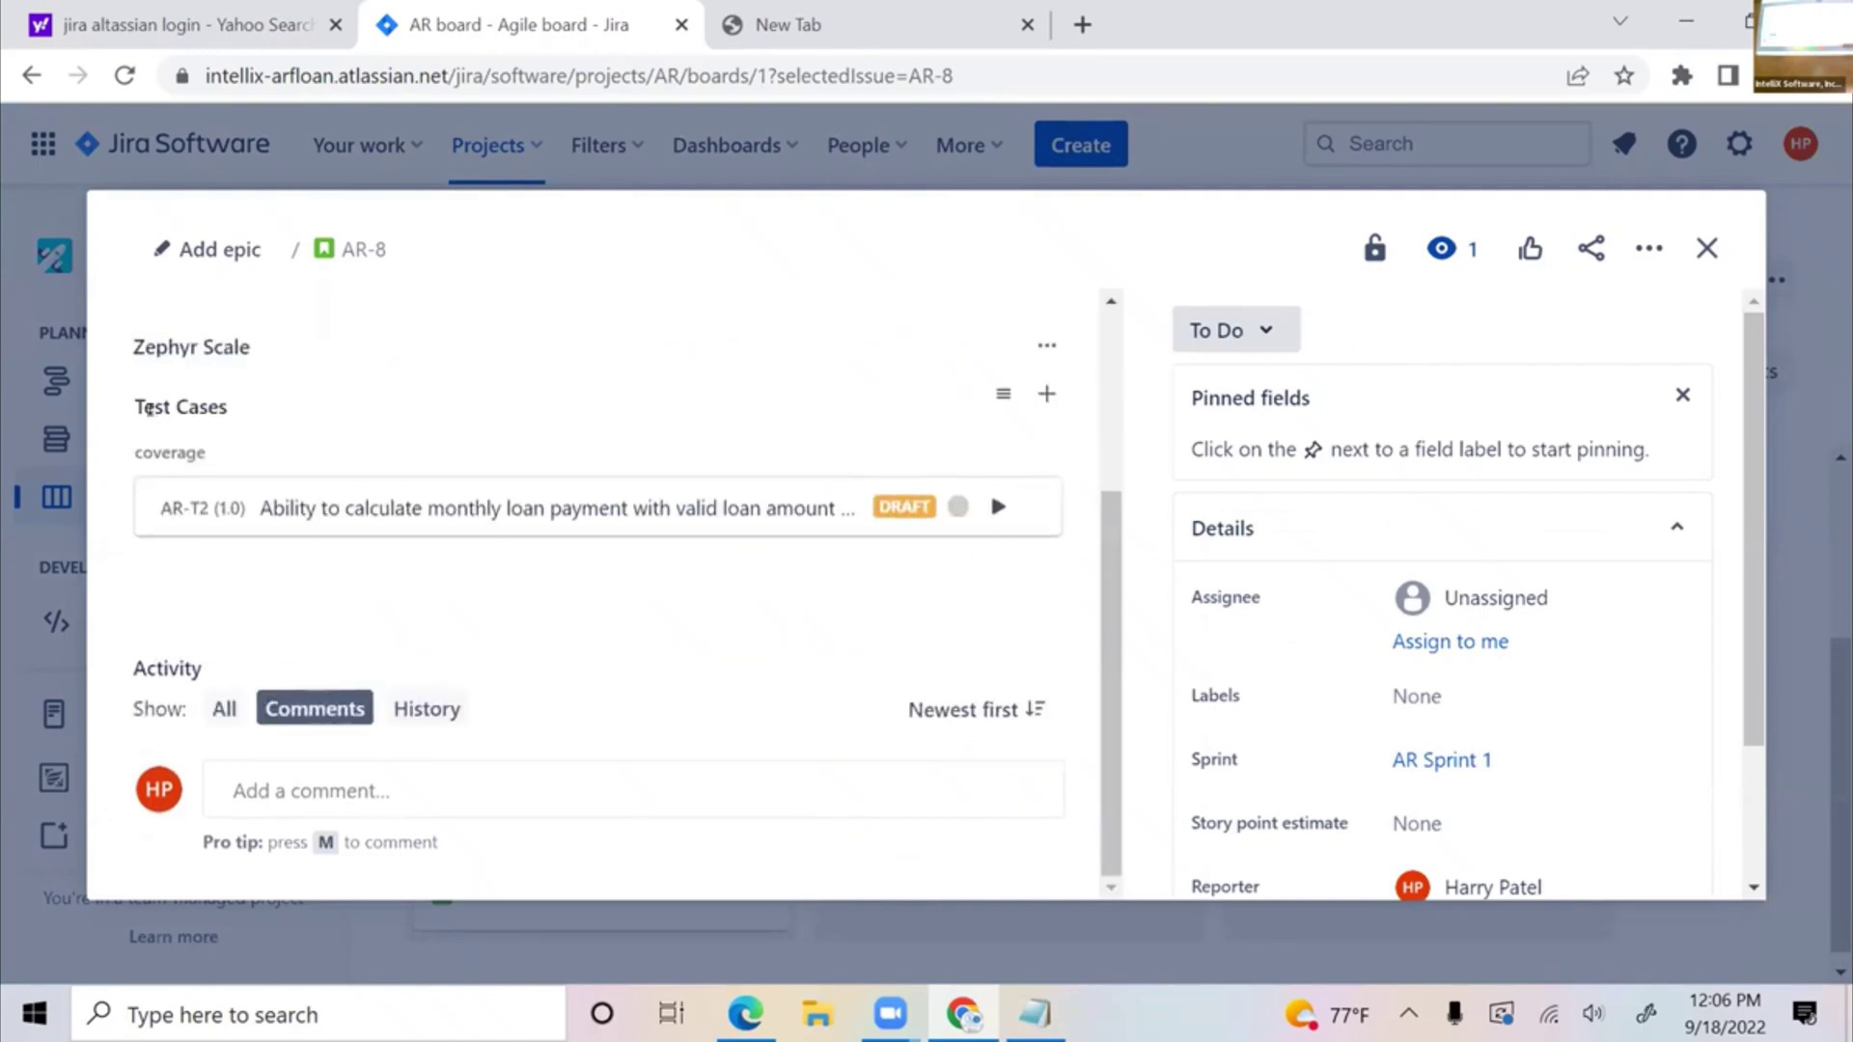
click(776, 537)
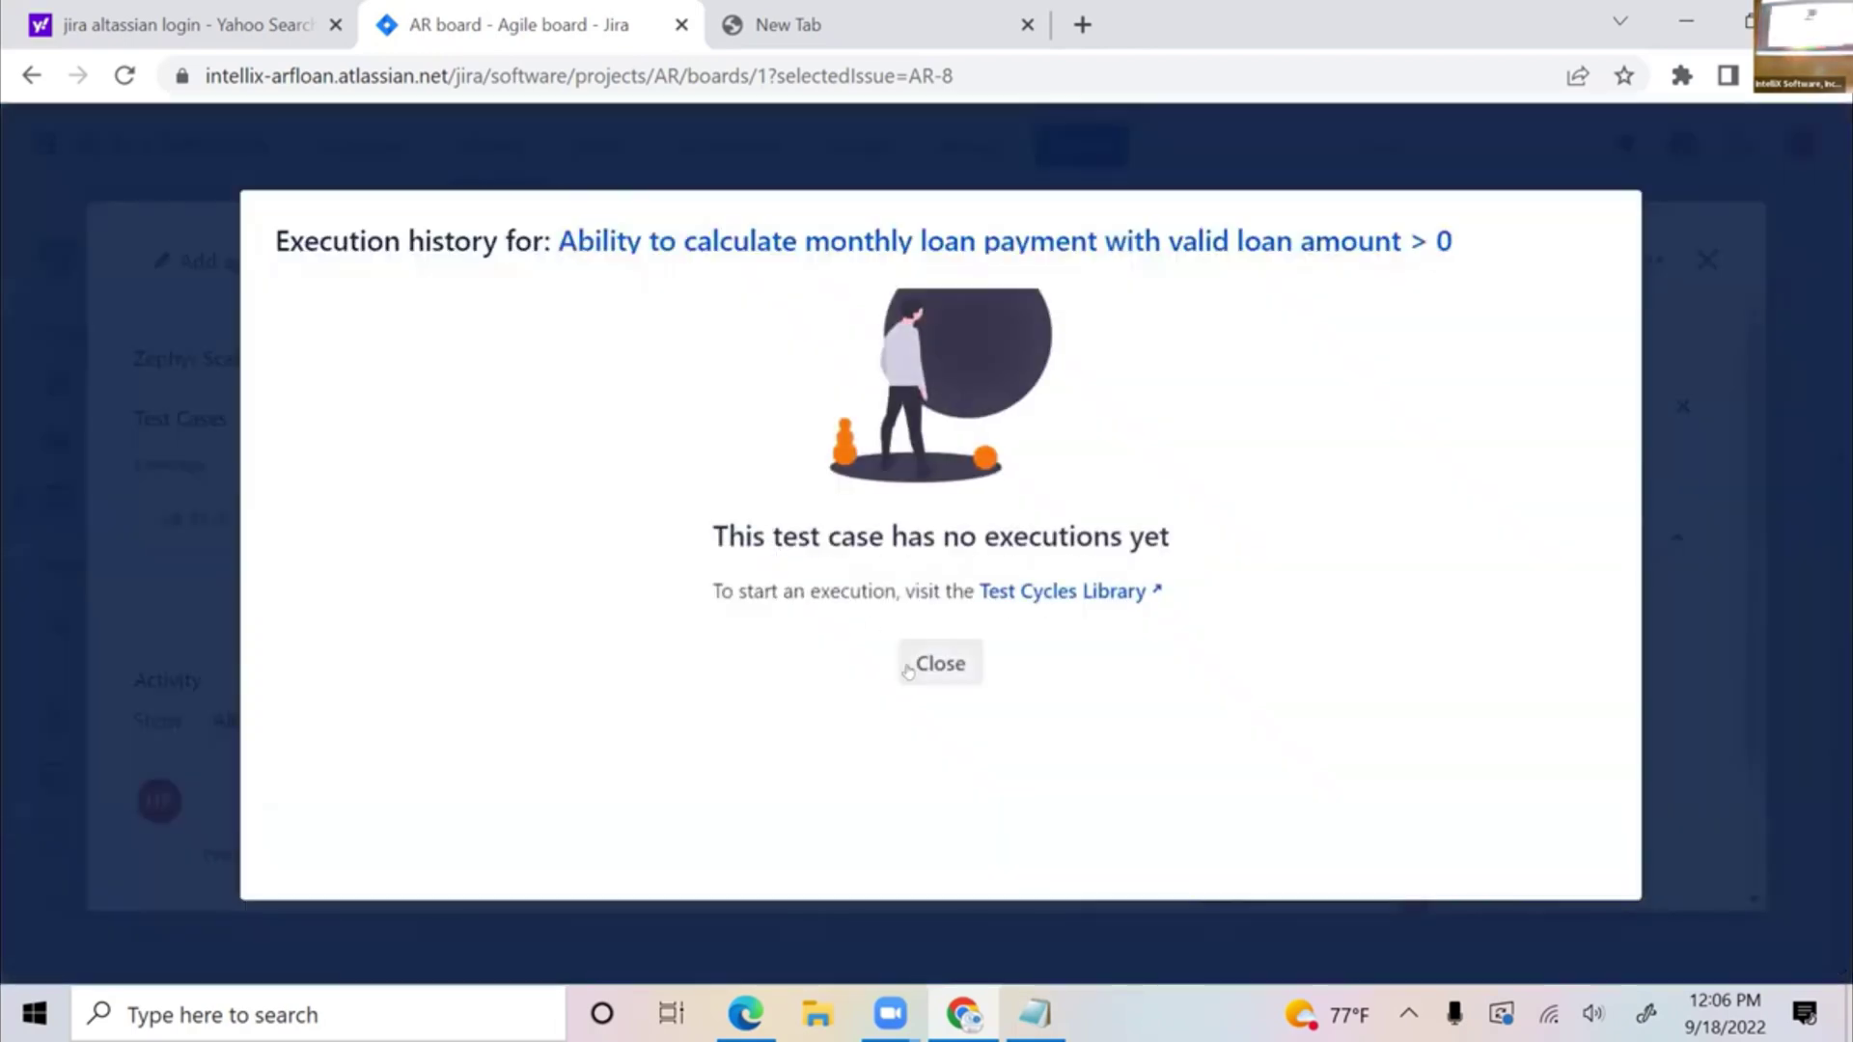
click(907, 670)
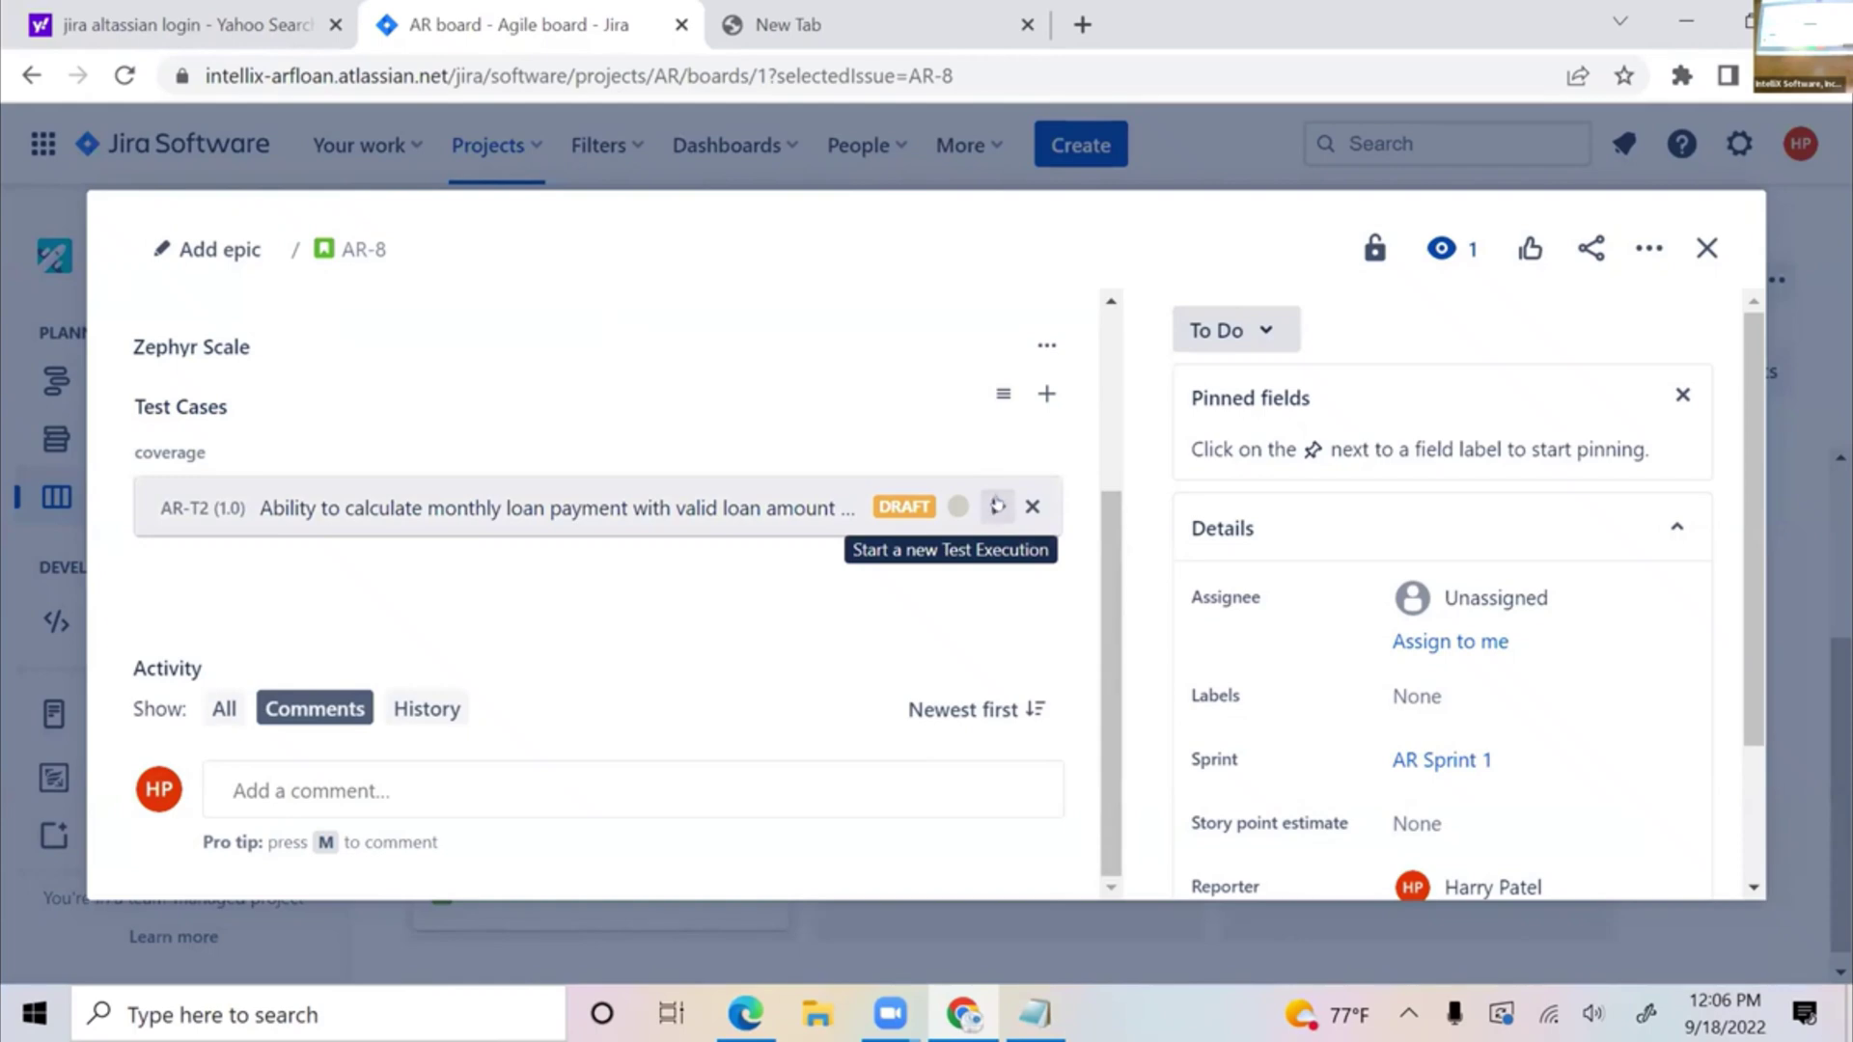
- Launch an AR-T2 test execution, keeping version 1.0 and no environment
click(995, 506)
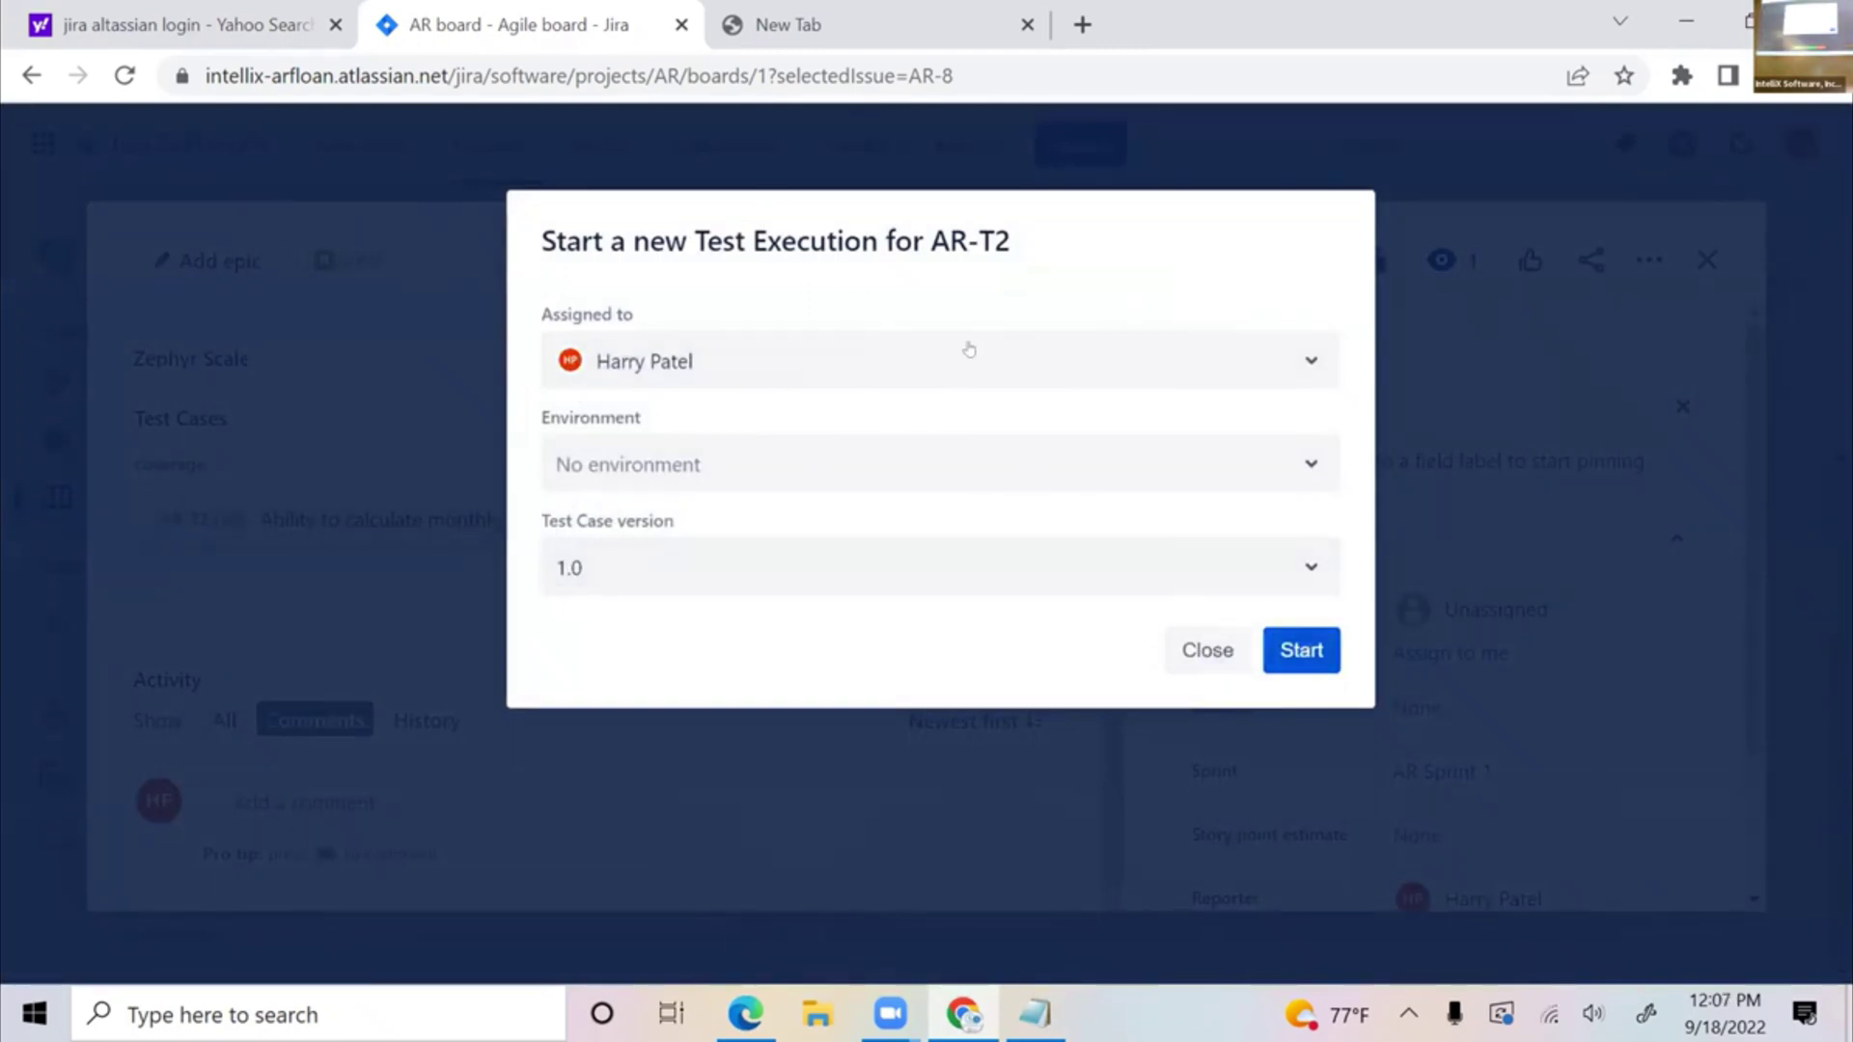
click(1318, 653)
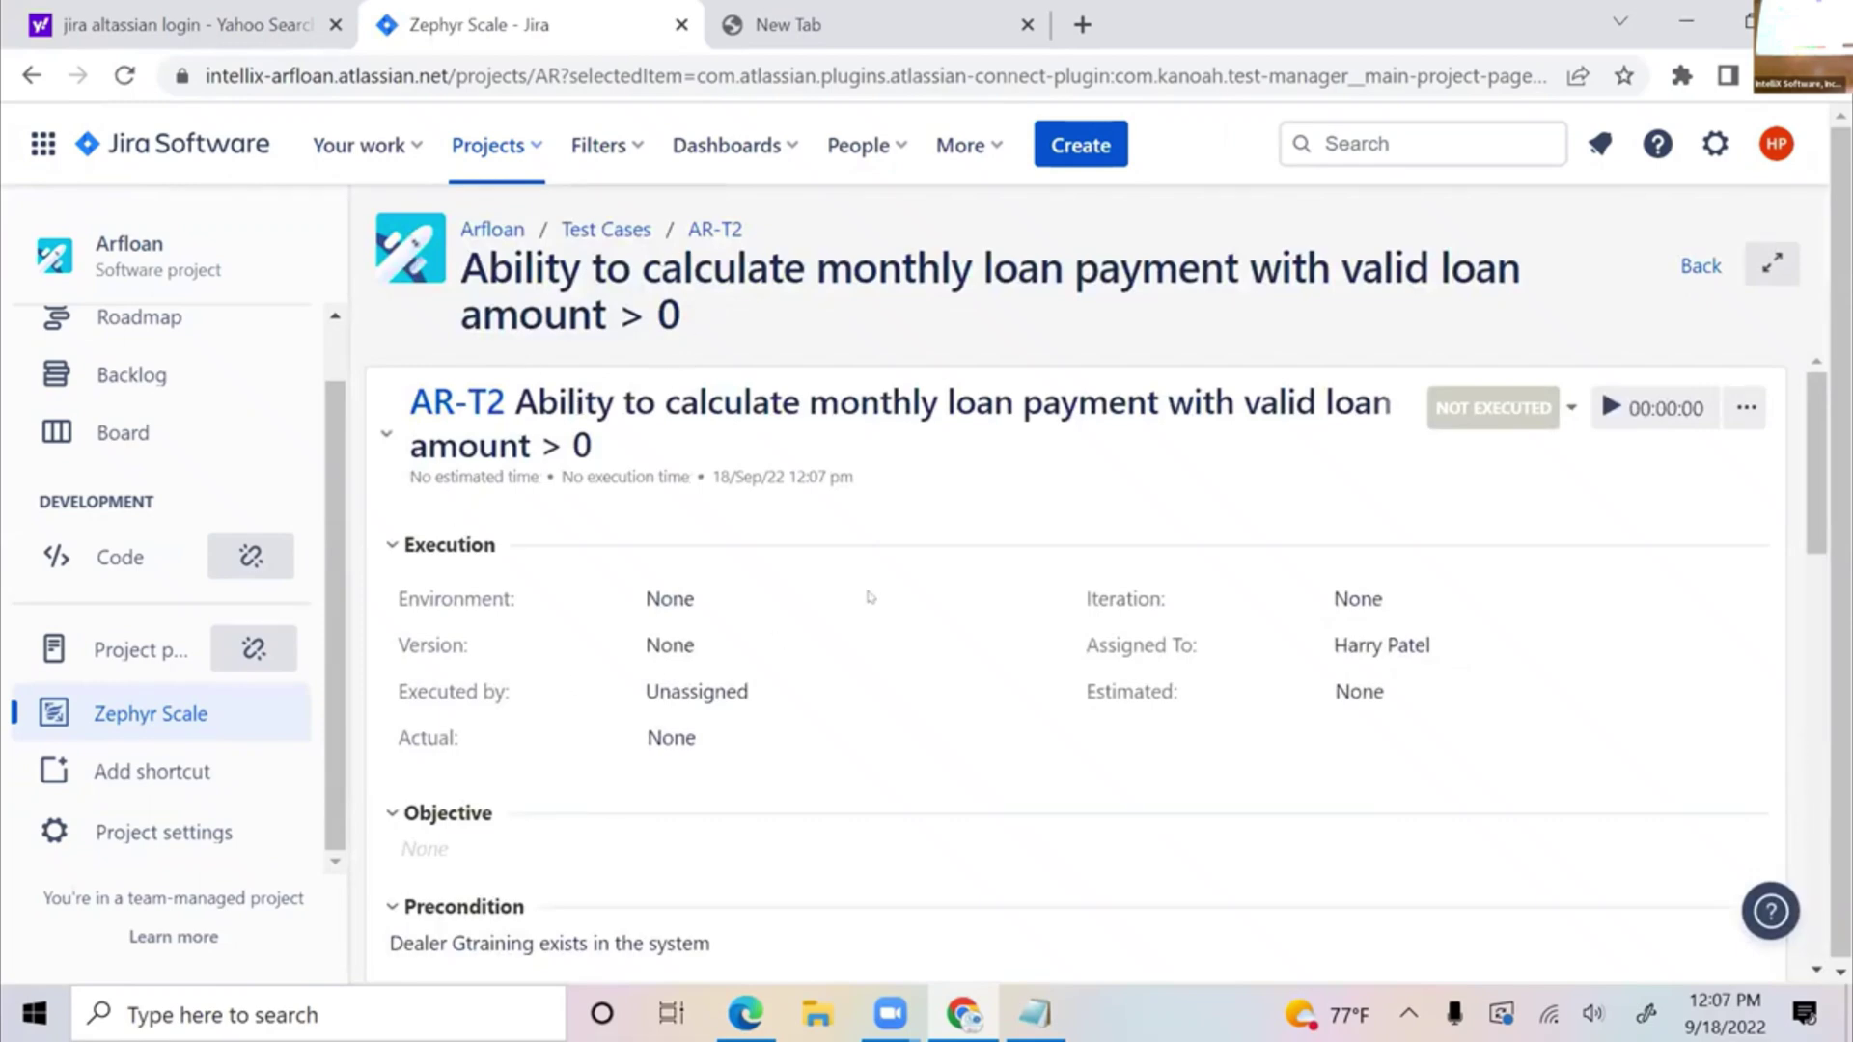
- Mark execution steps 1 and 2 as Pass, then move to the empty new browser tab
scroll(979, 630, down, 5)
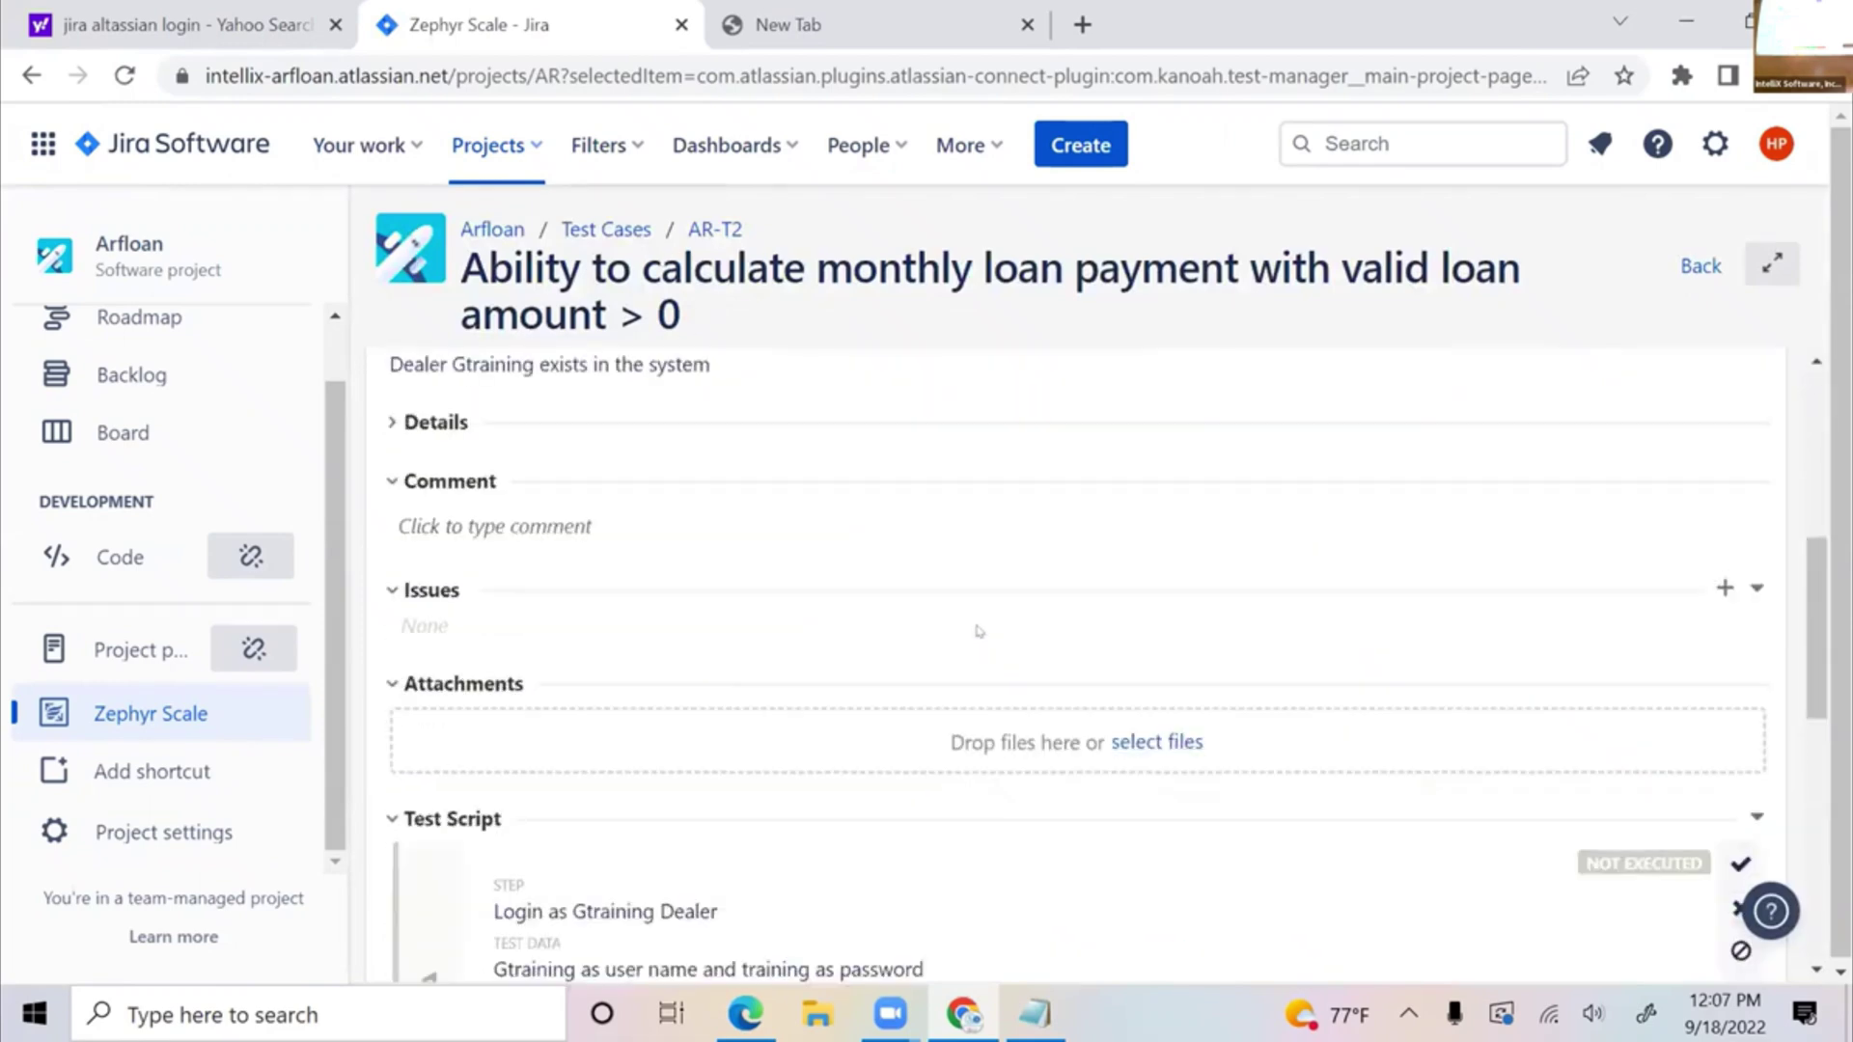
scroll(979, 639, down, 5)
scroll(981, 653, up, 1)
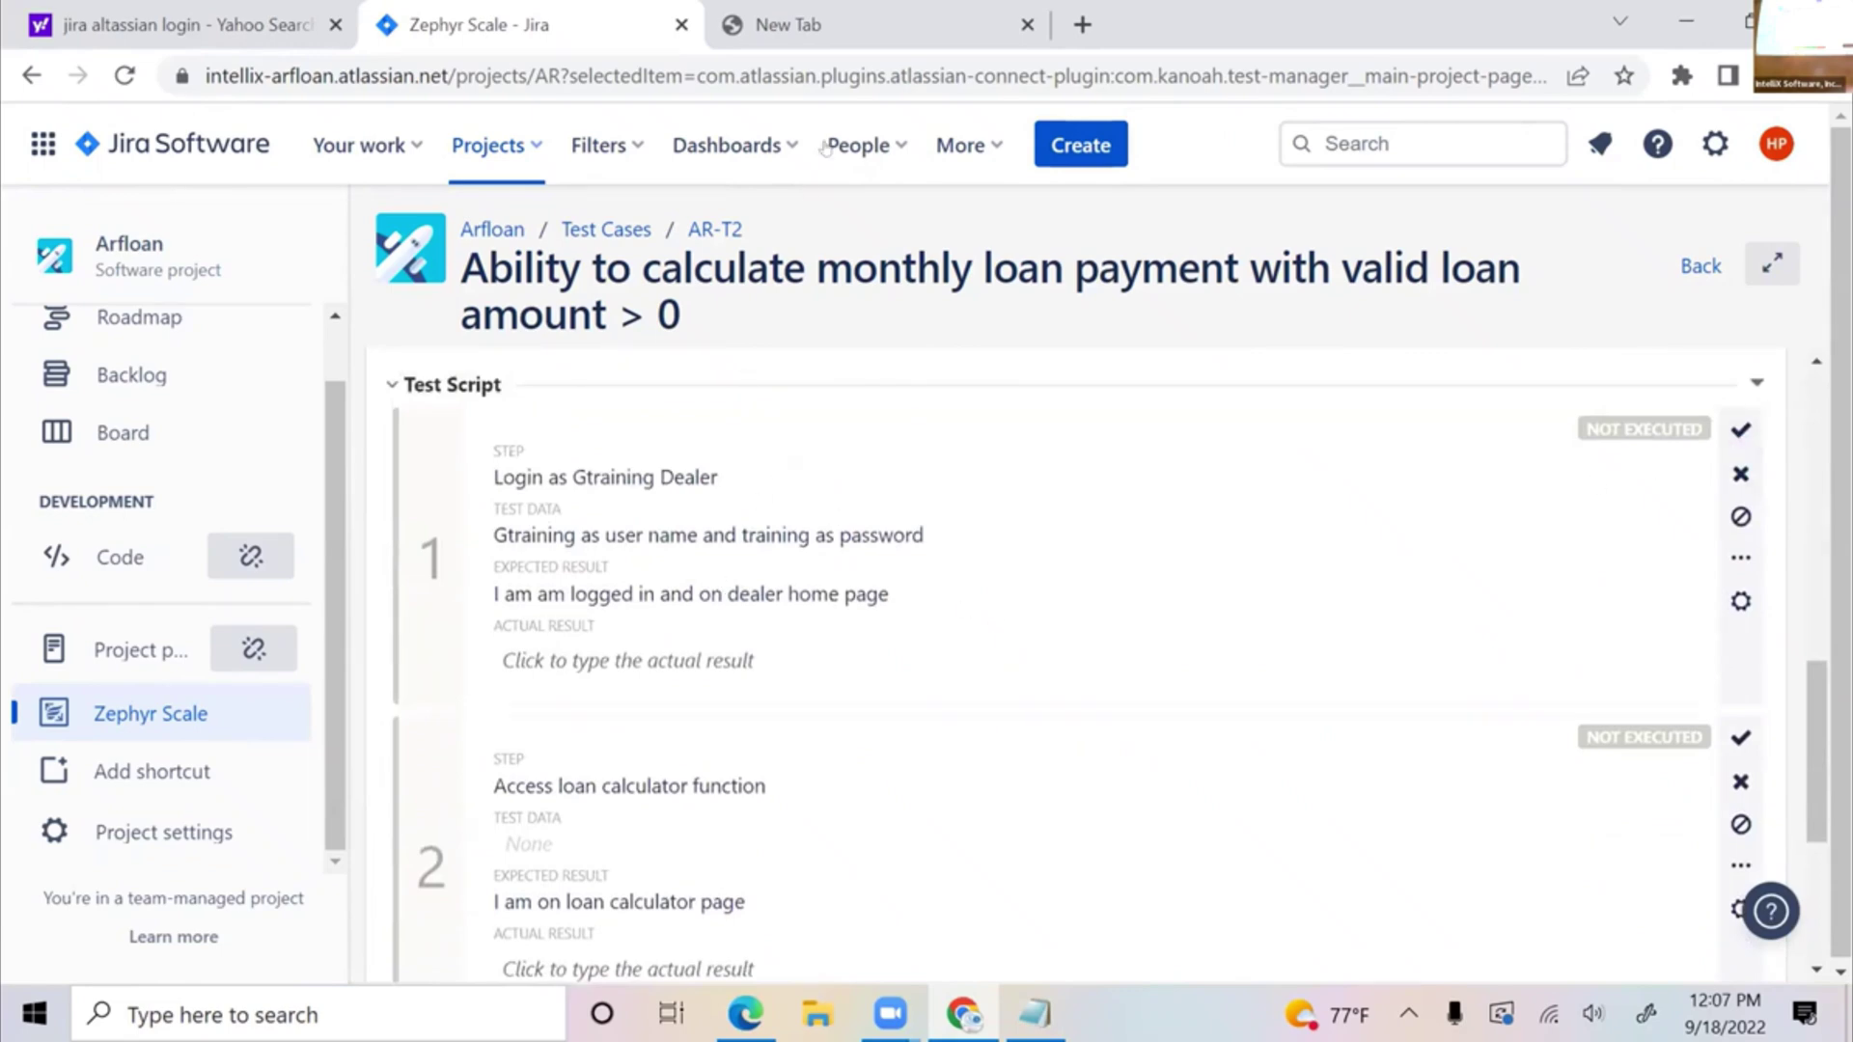
click(1741, 431)
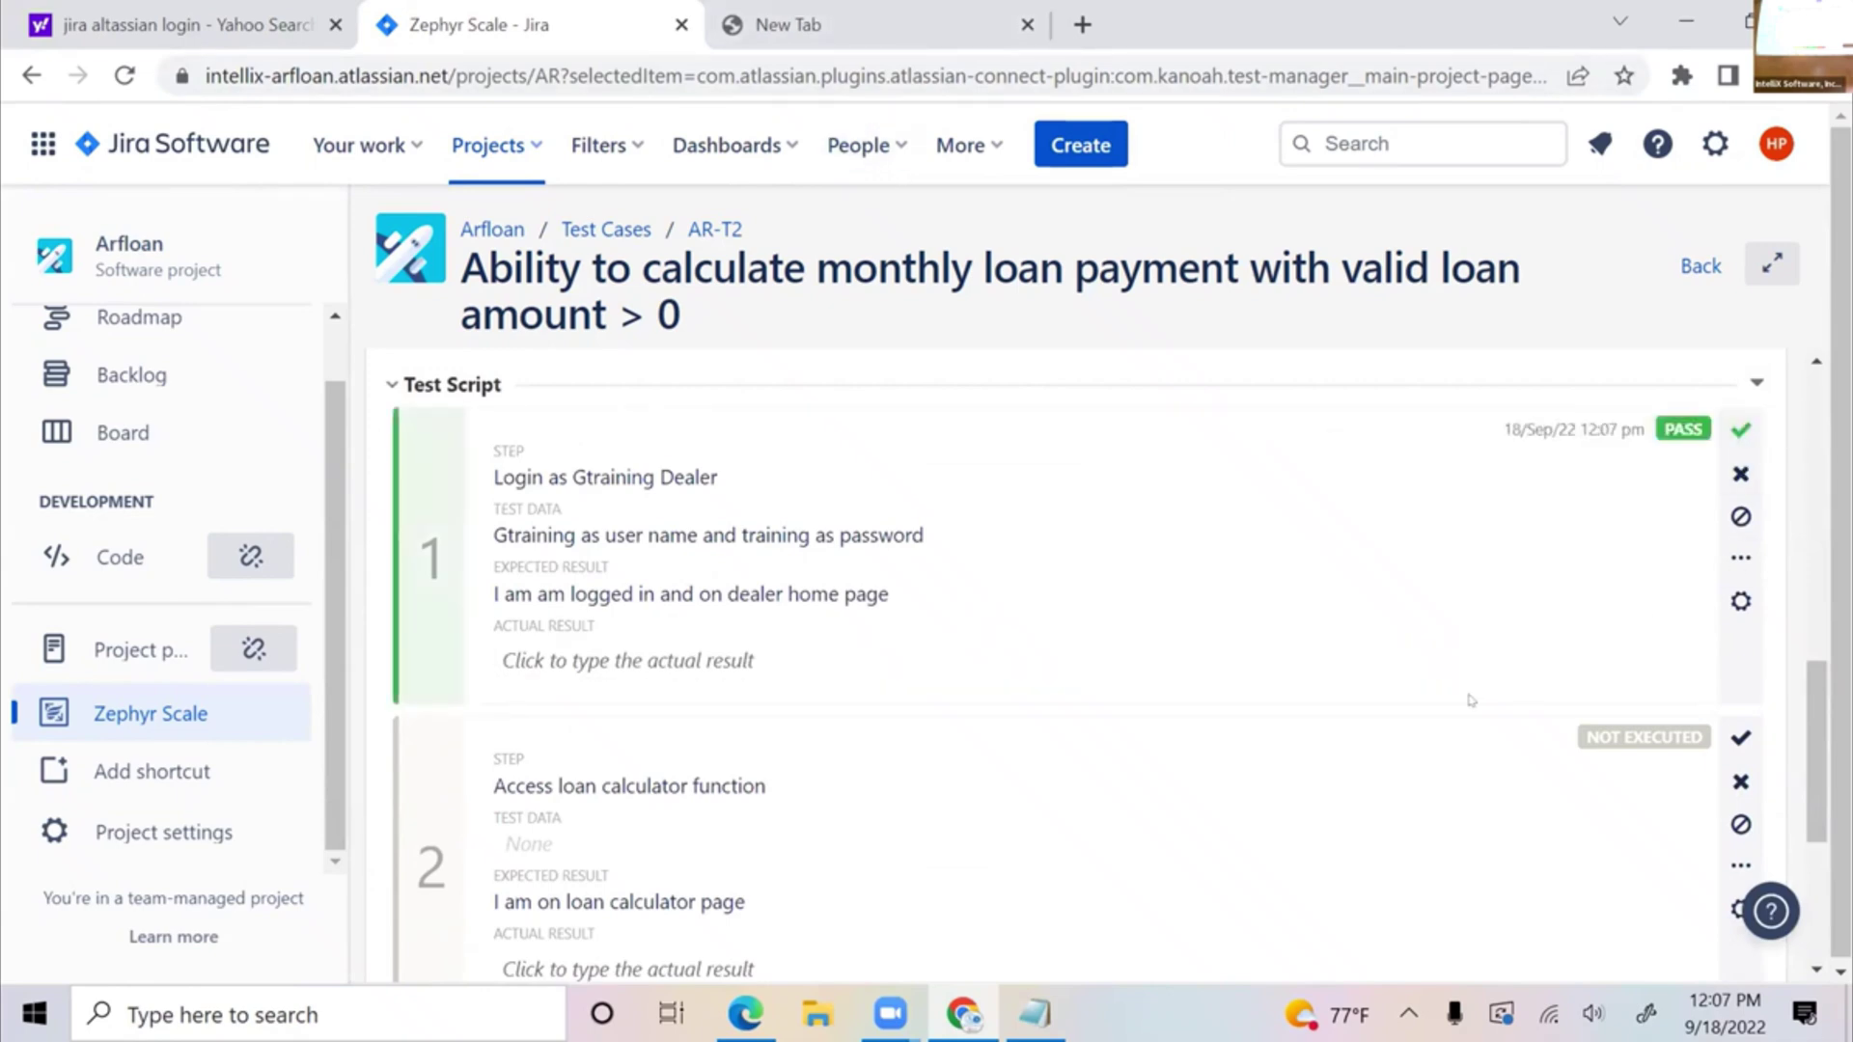
scroll(1471, 700, down, 3)
click(1741, 447)
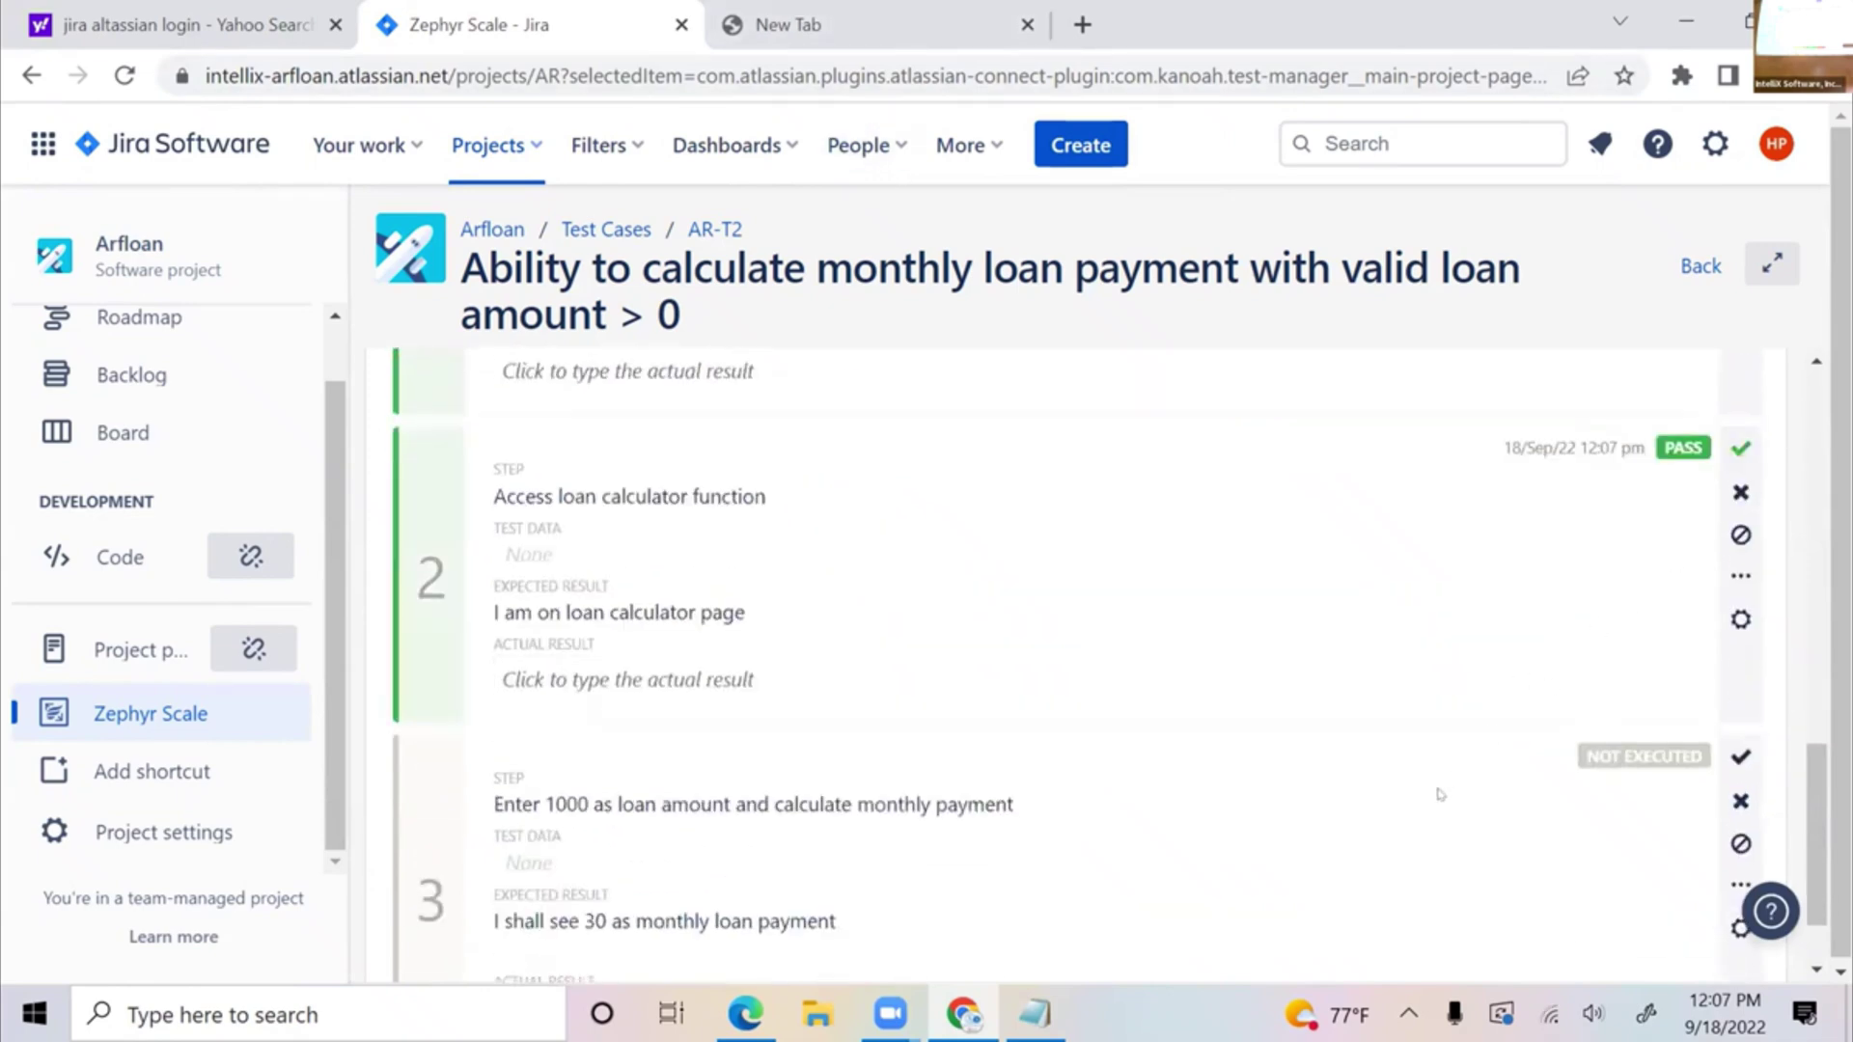
scroll(1414, 808, down, 1)
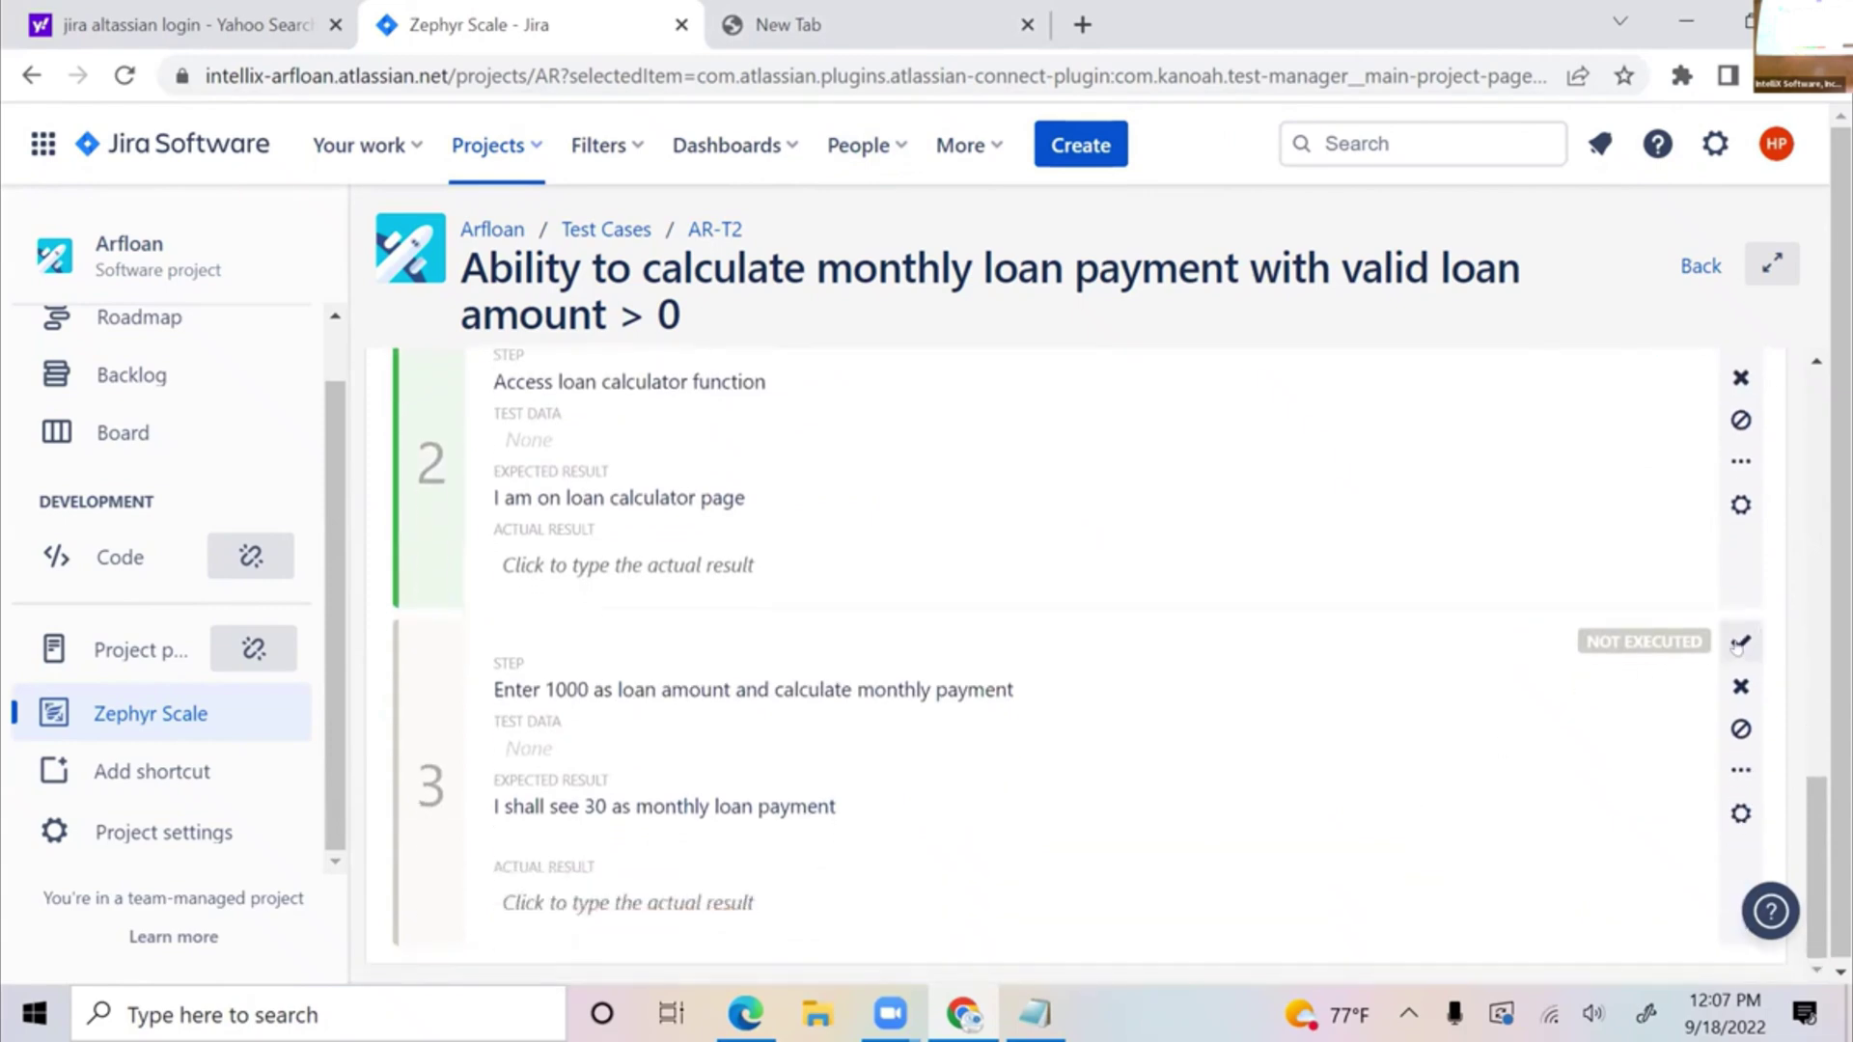
click(883, 26)
- Load arfloan.azurewebsites.net in the new tab, then mark execution step 3 as Fail
text(arf)
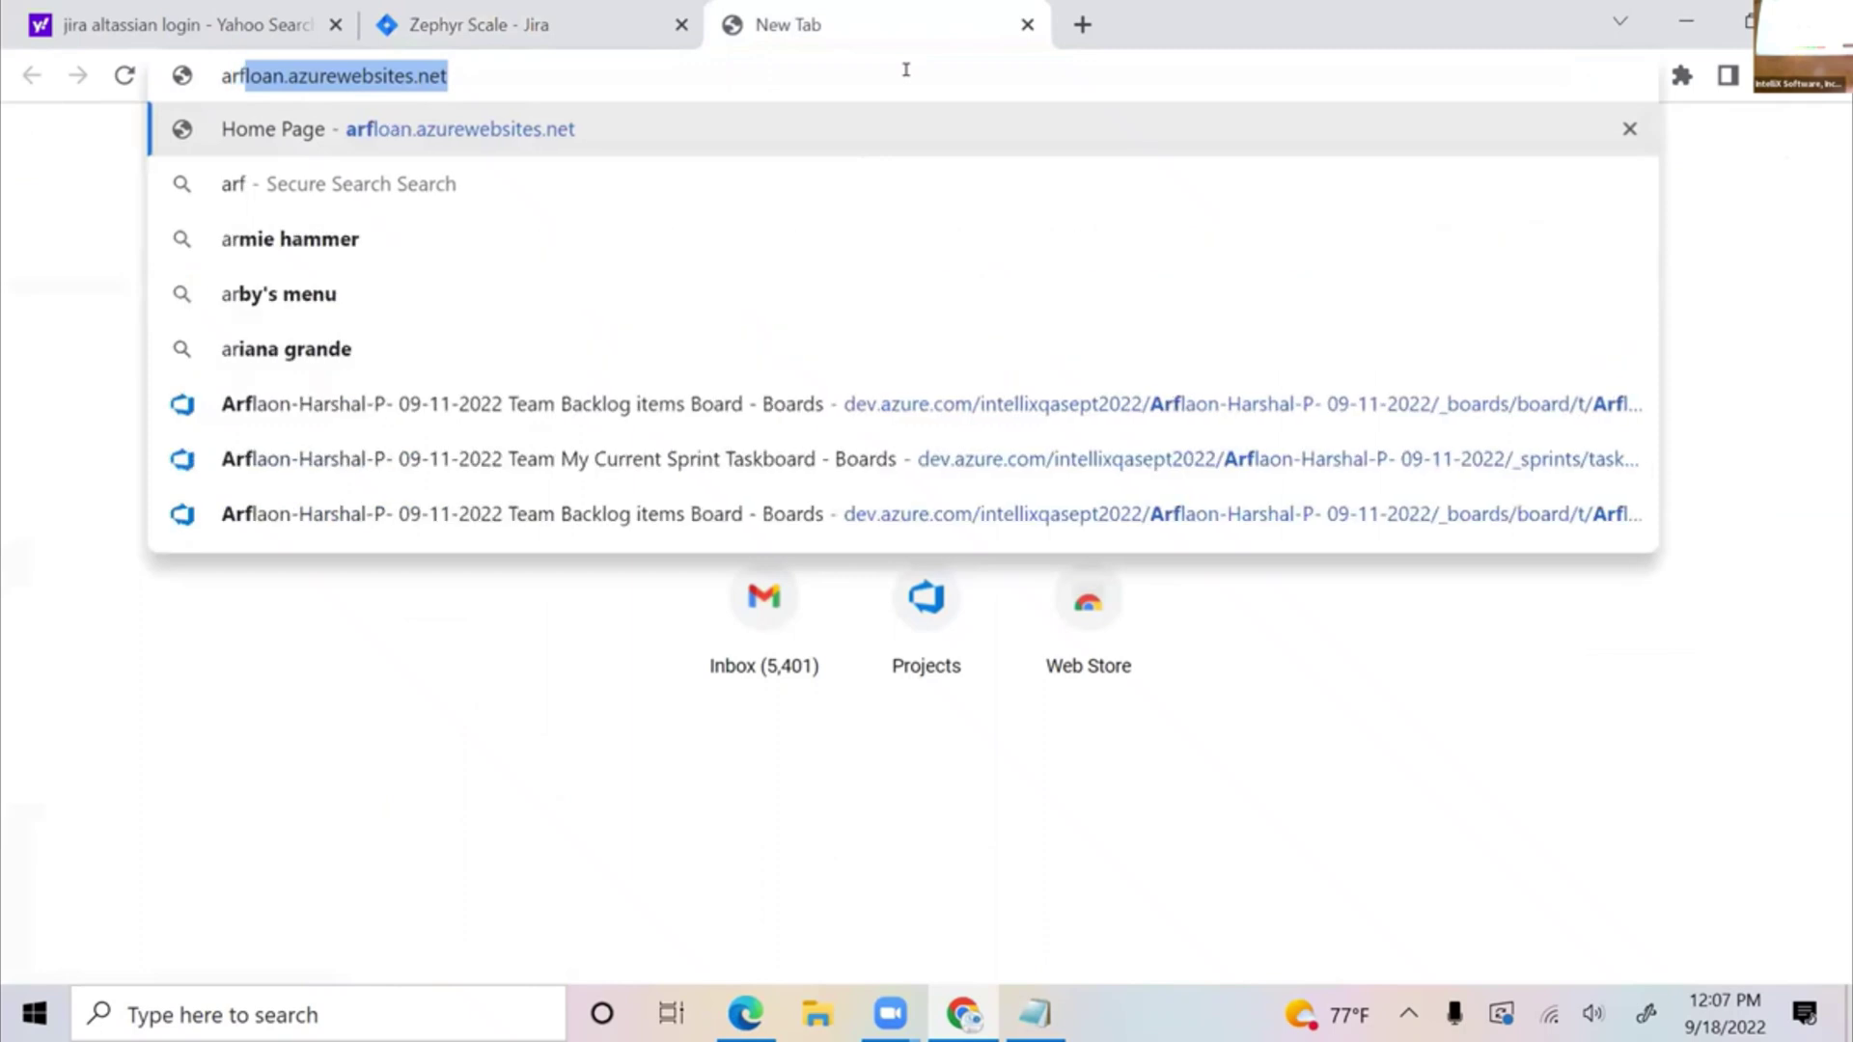
key(Return)
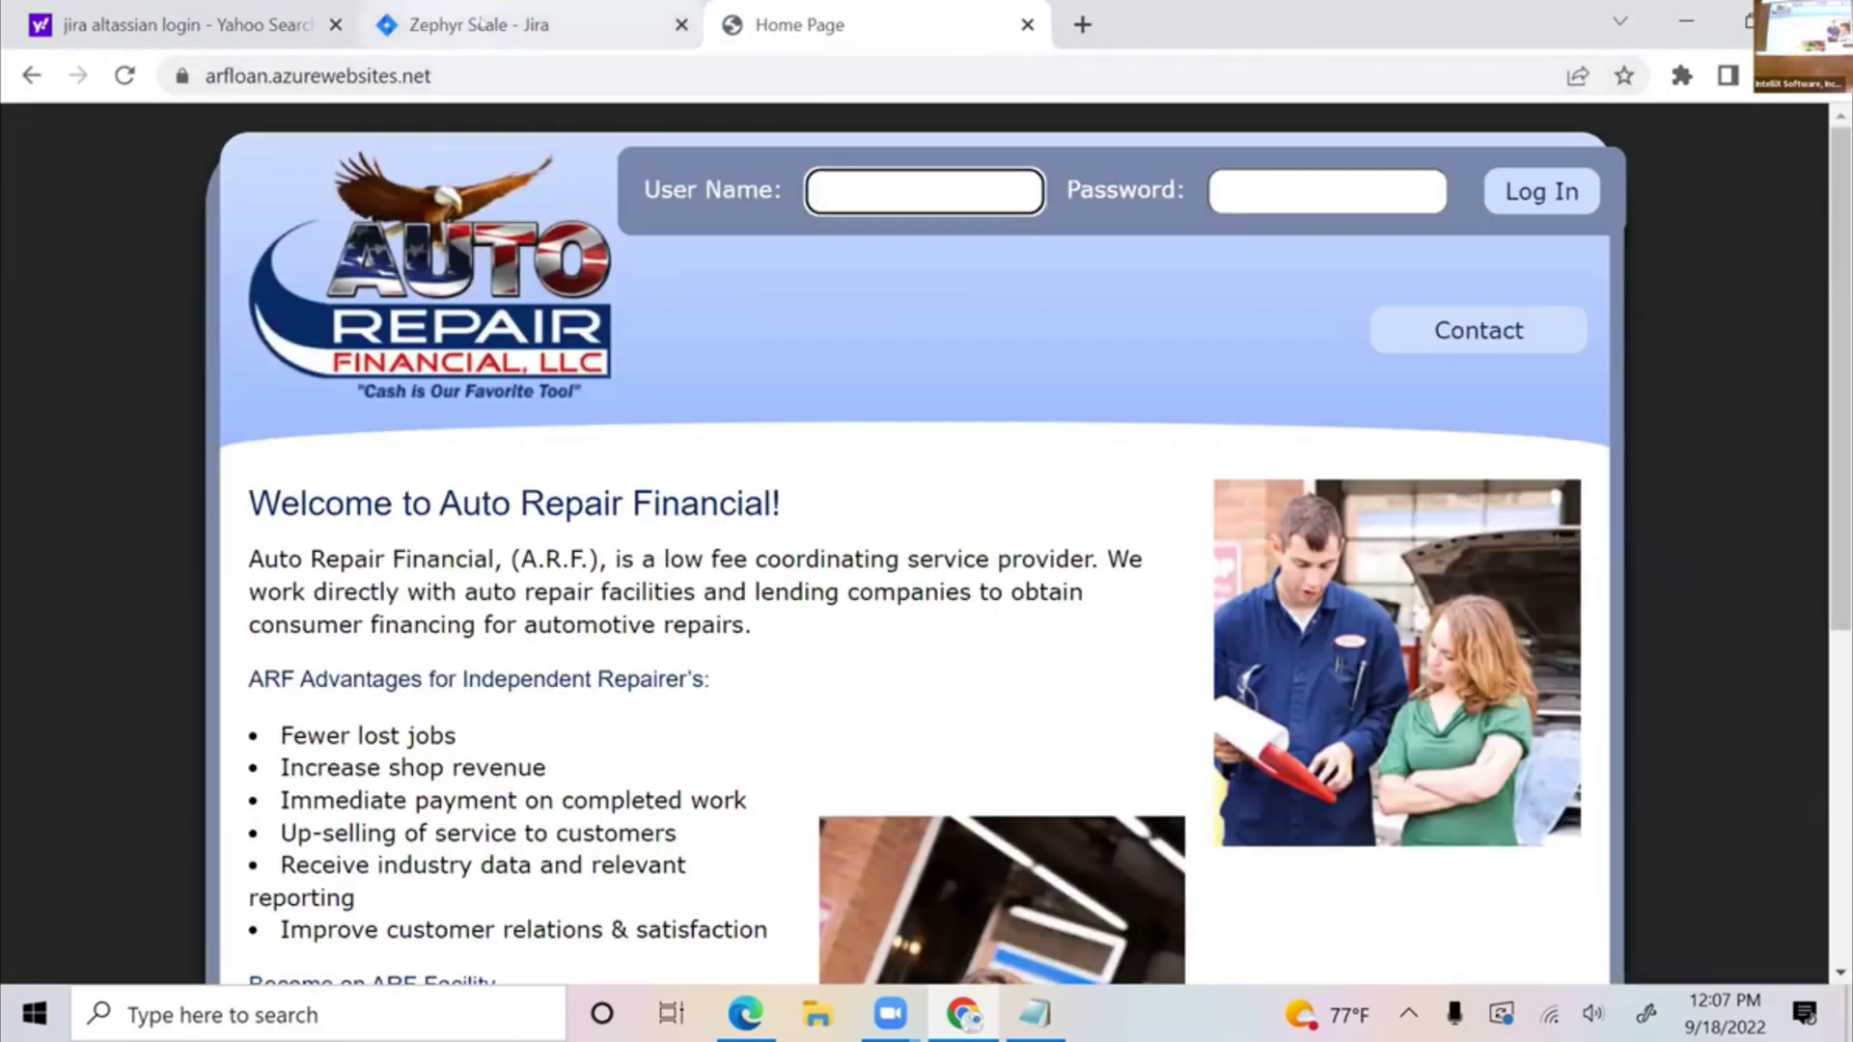
click(454, 11)
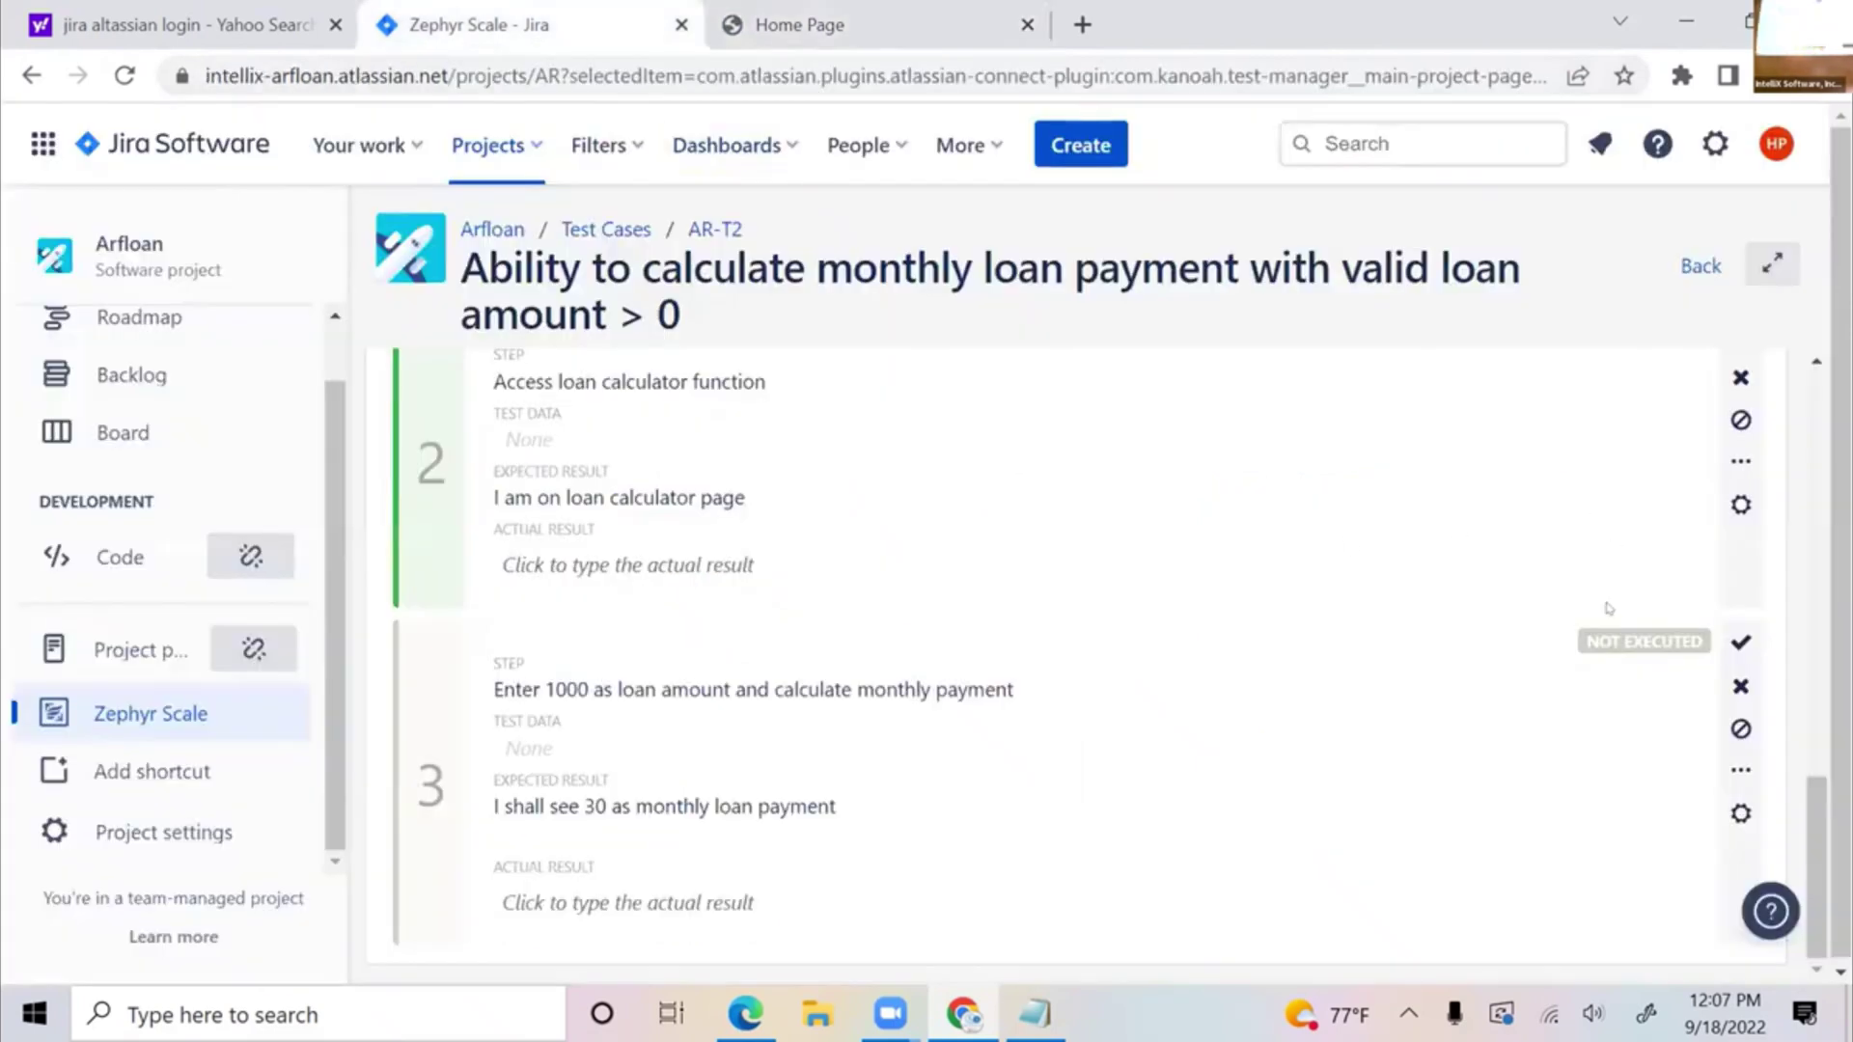
scroll(1536, 718, down, 1)
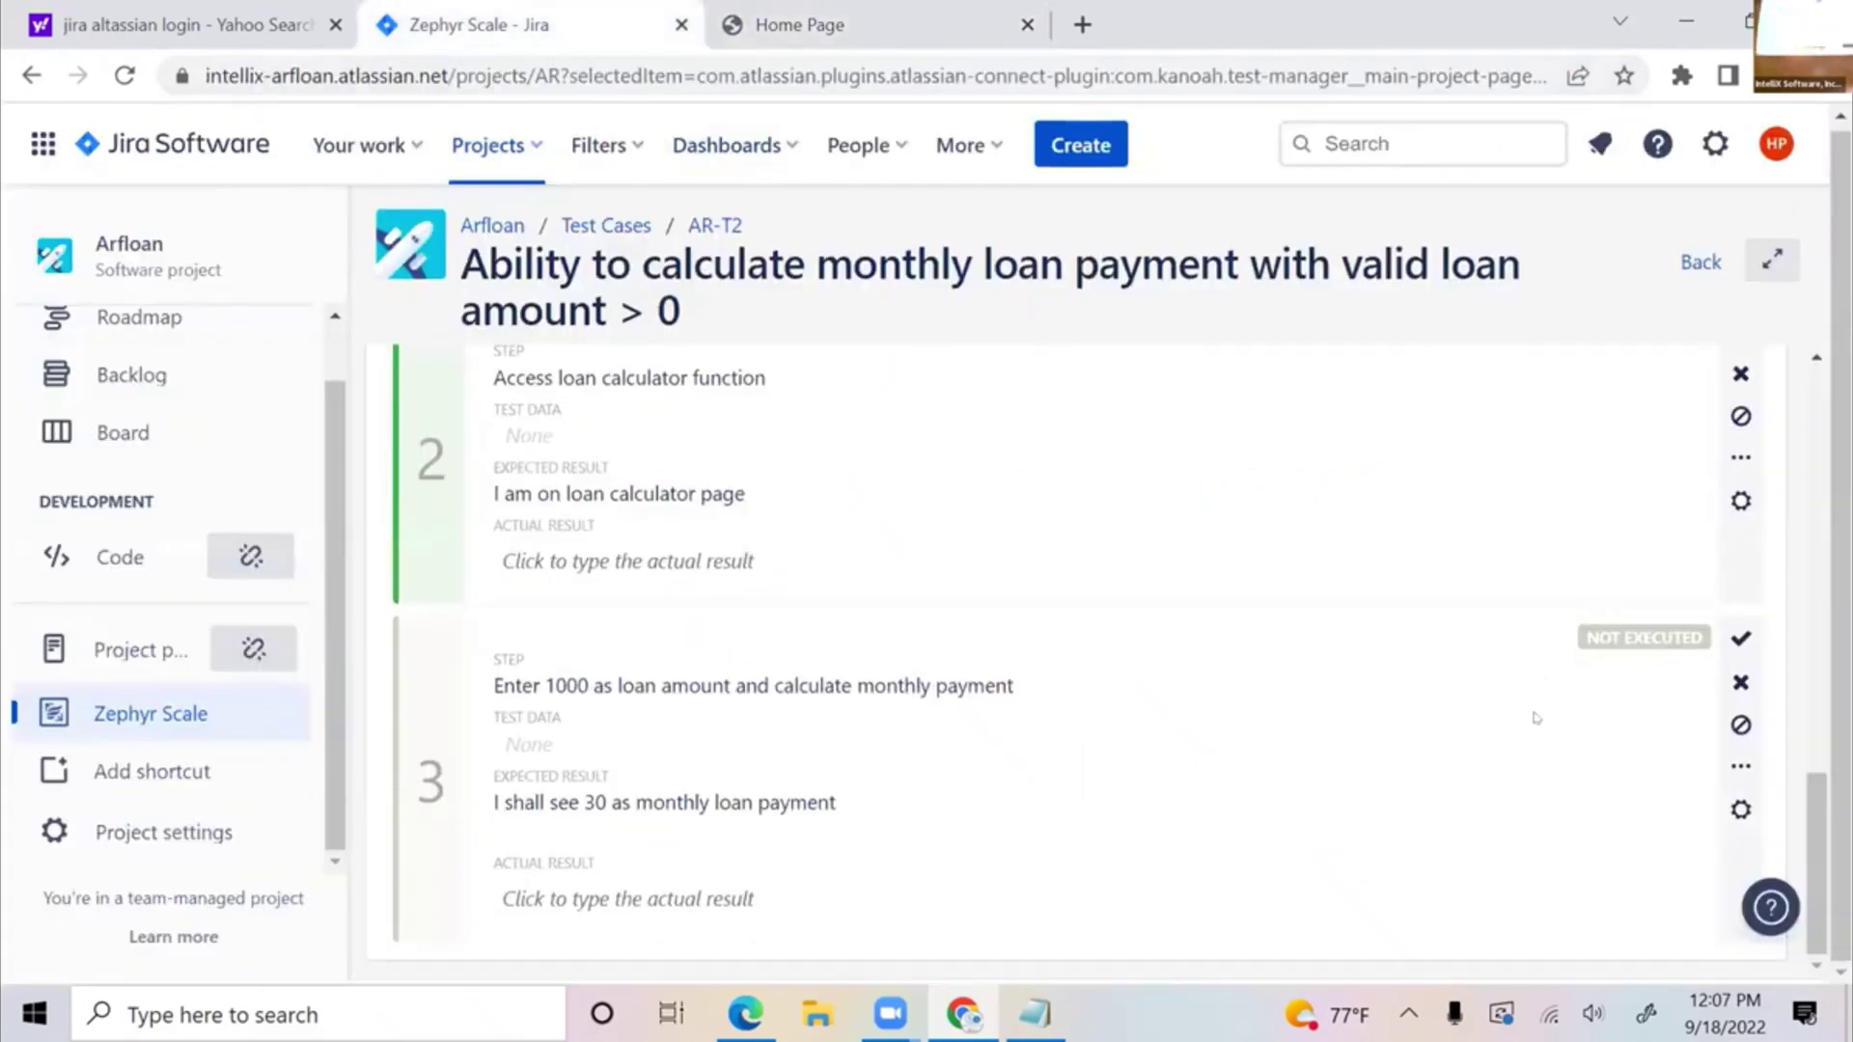
click(1740, 683)
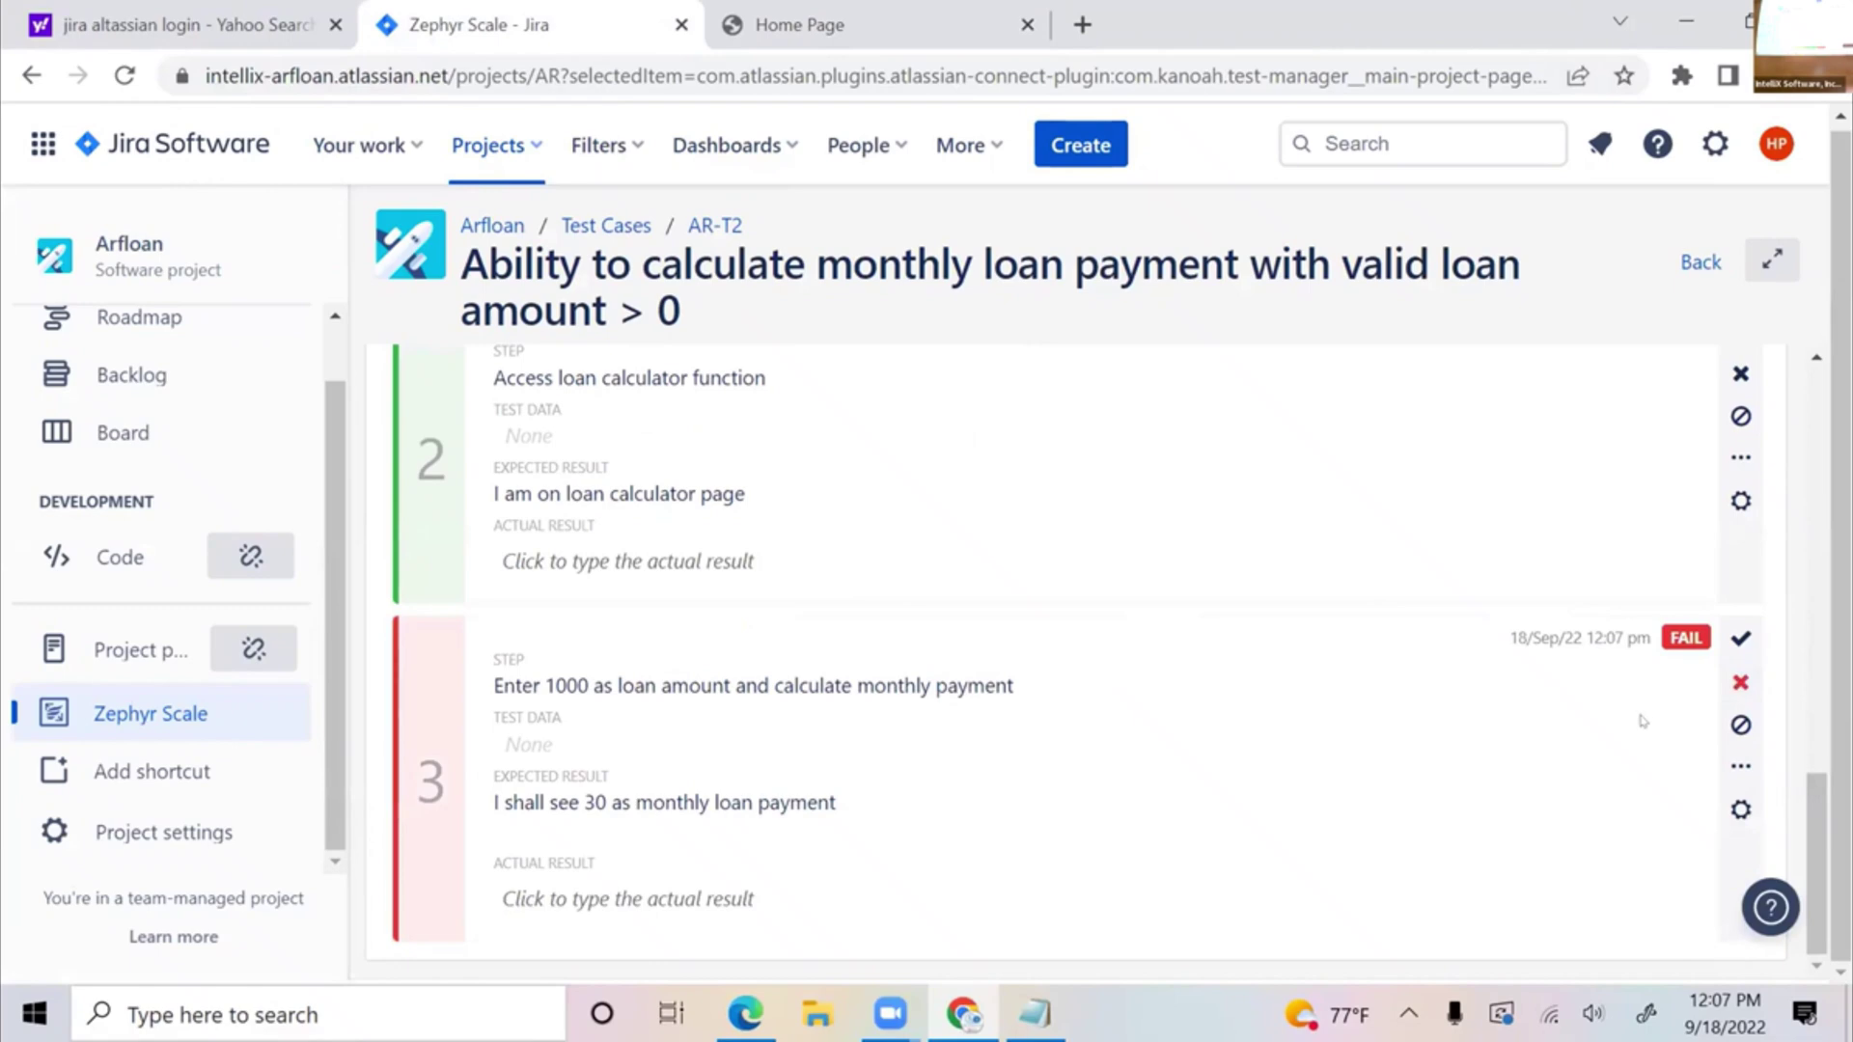
click(1741, 806)
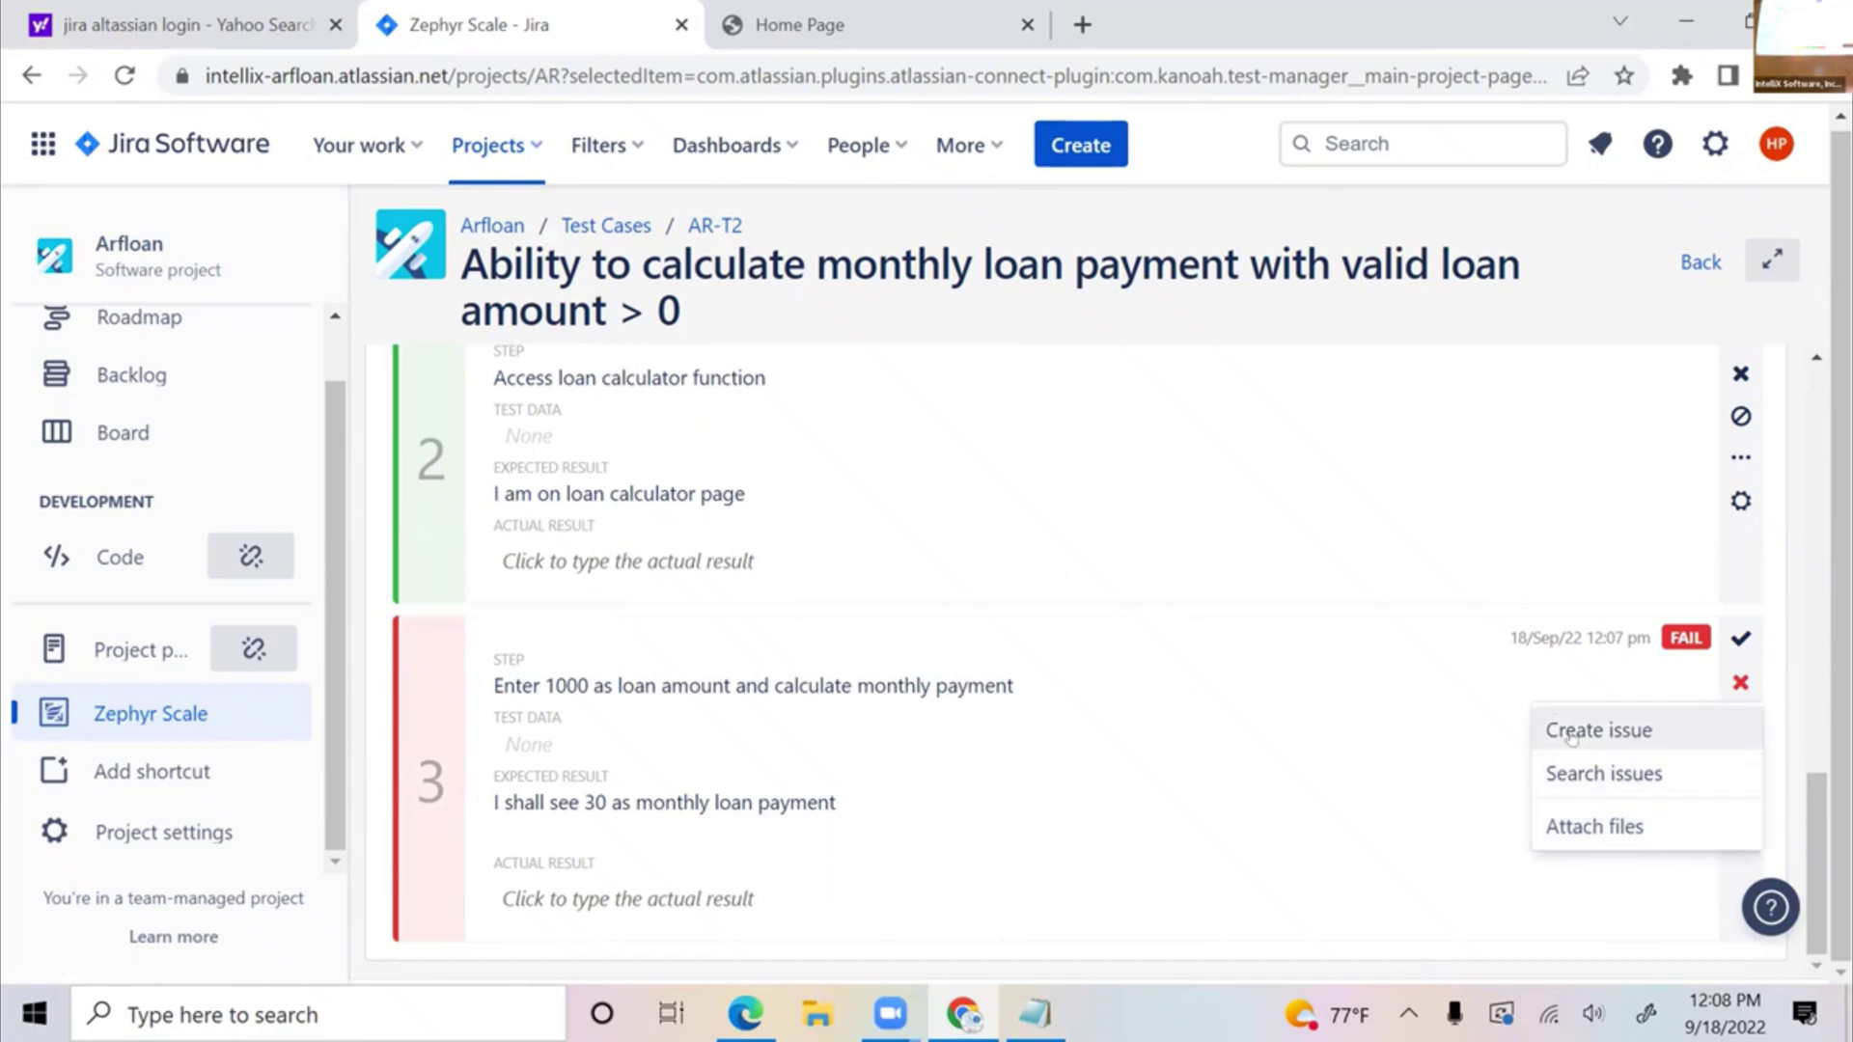
- Create a new issue of type Bug from failed step 3
click(1737, 805)
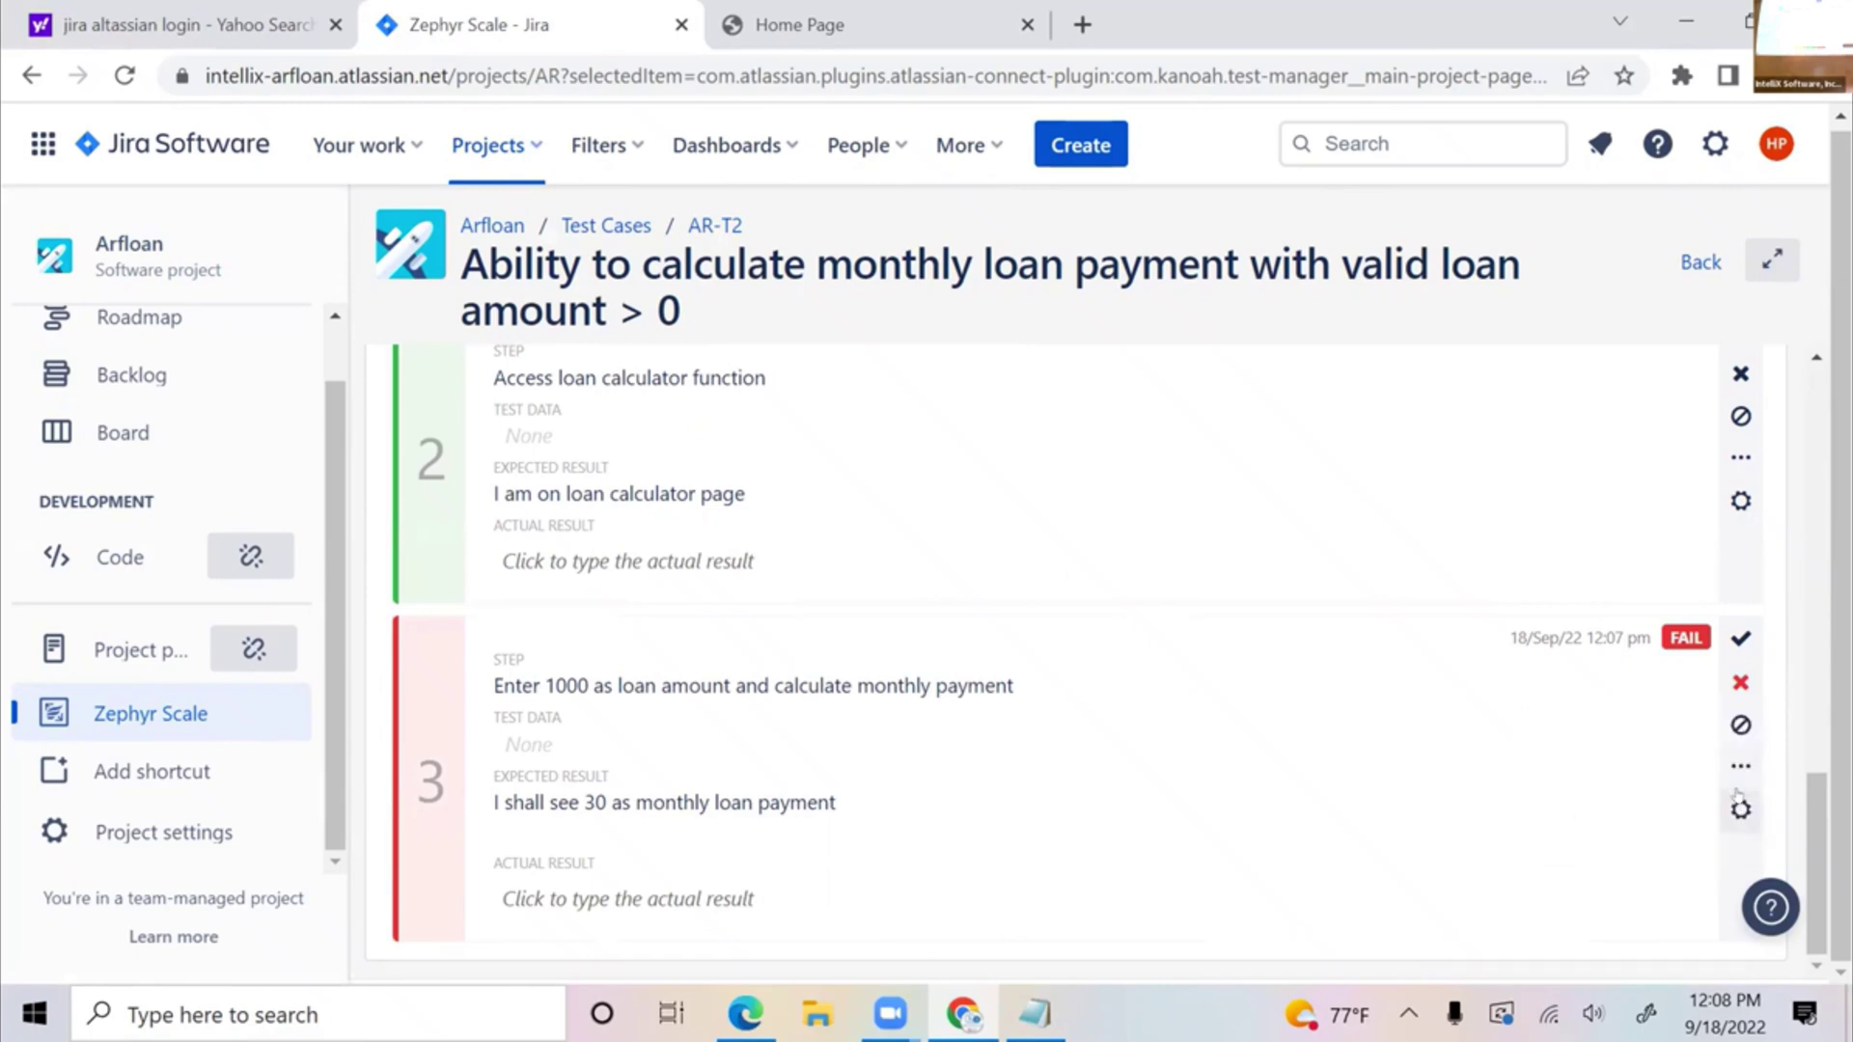
click(1738, 806)
click(1607, 727)
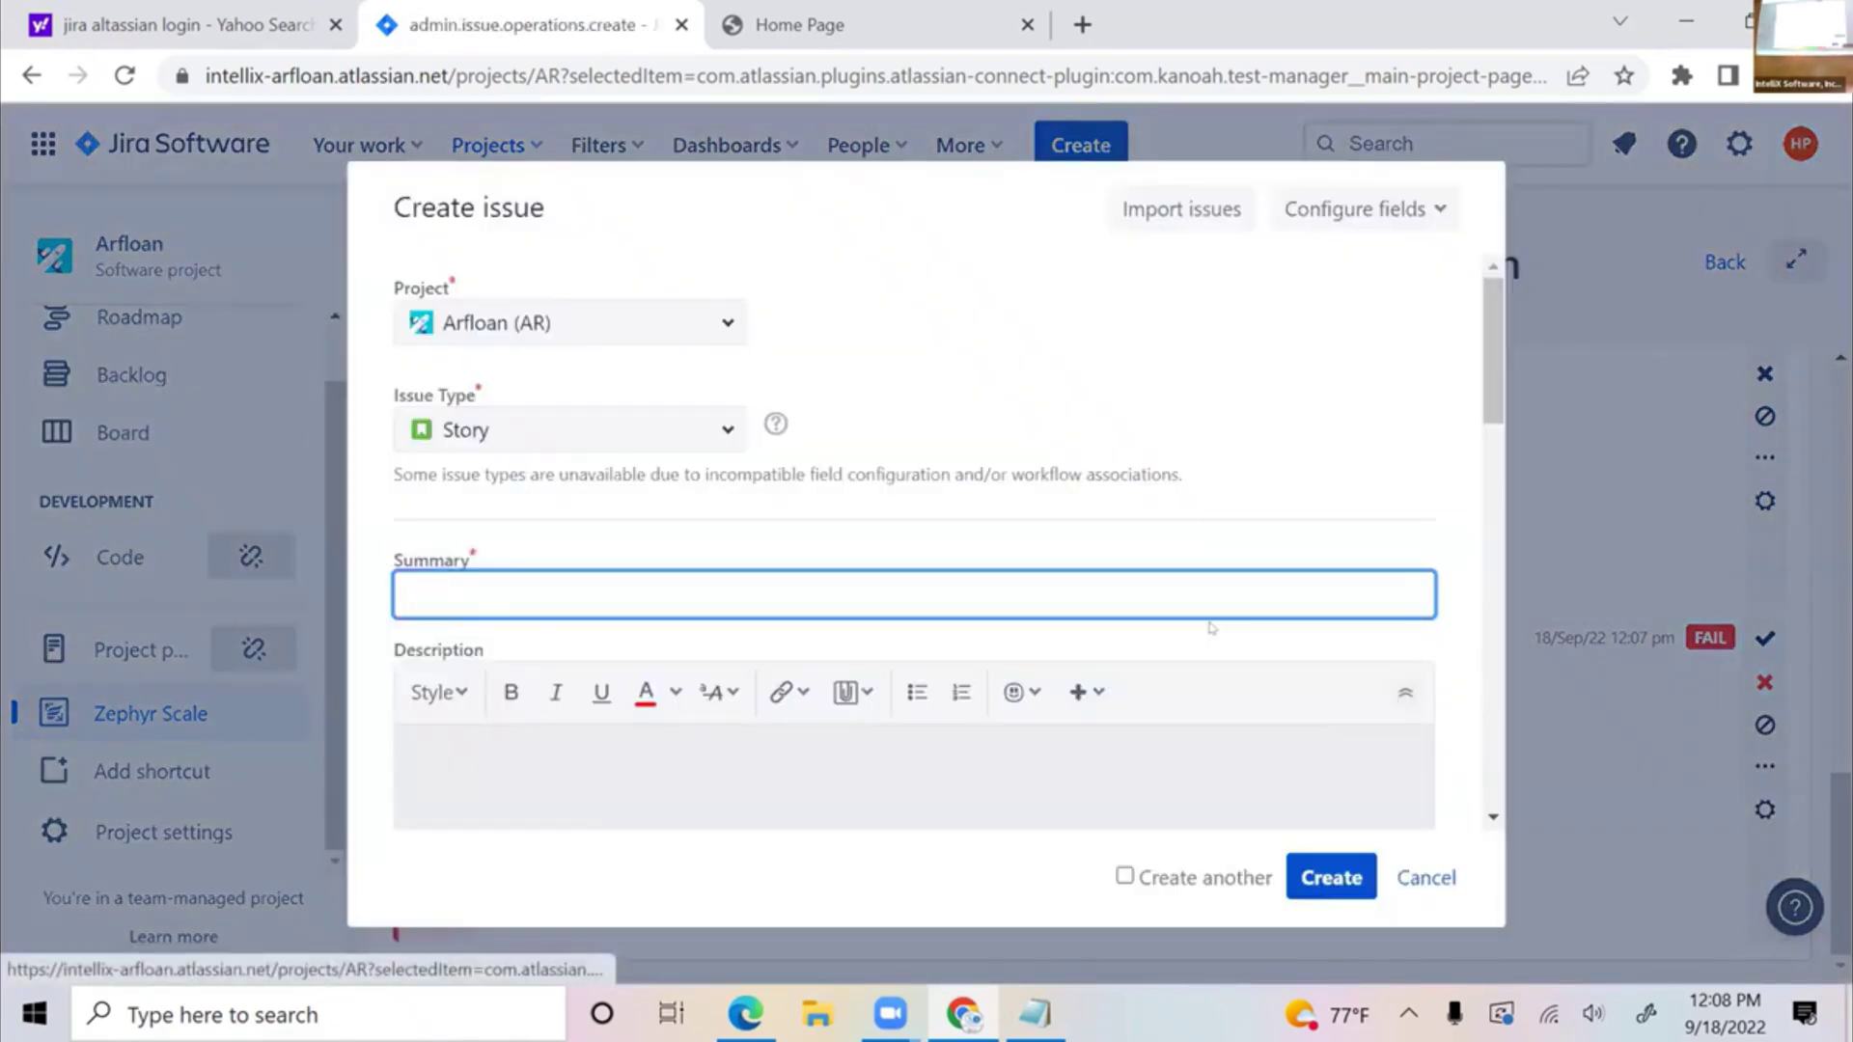
click(632, 415)
click(703, 429)
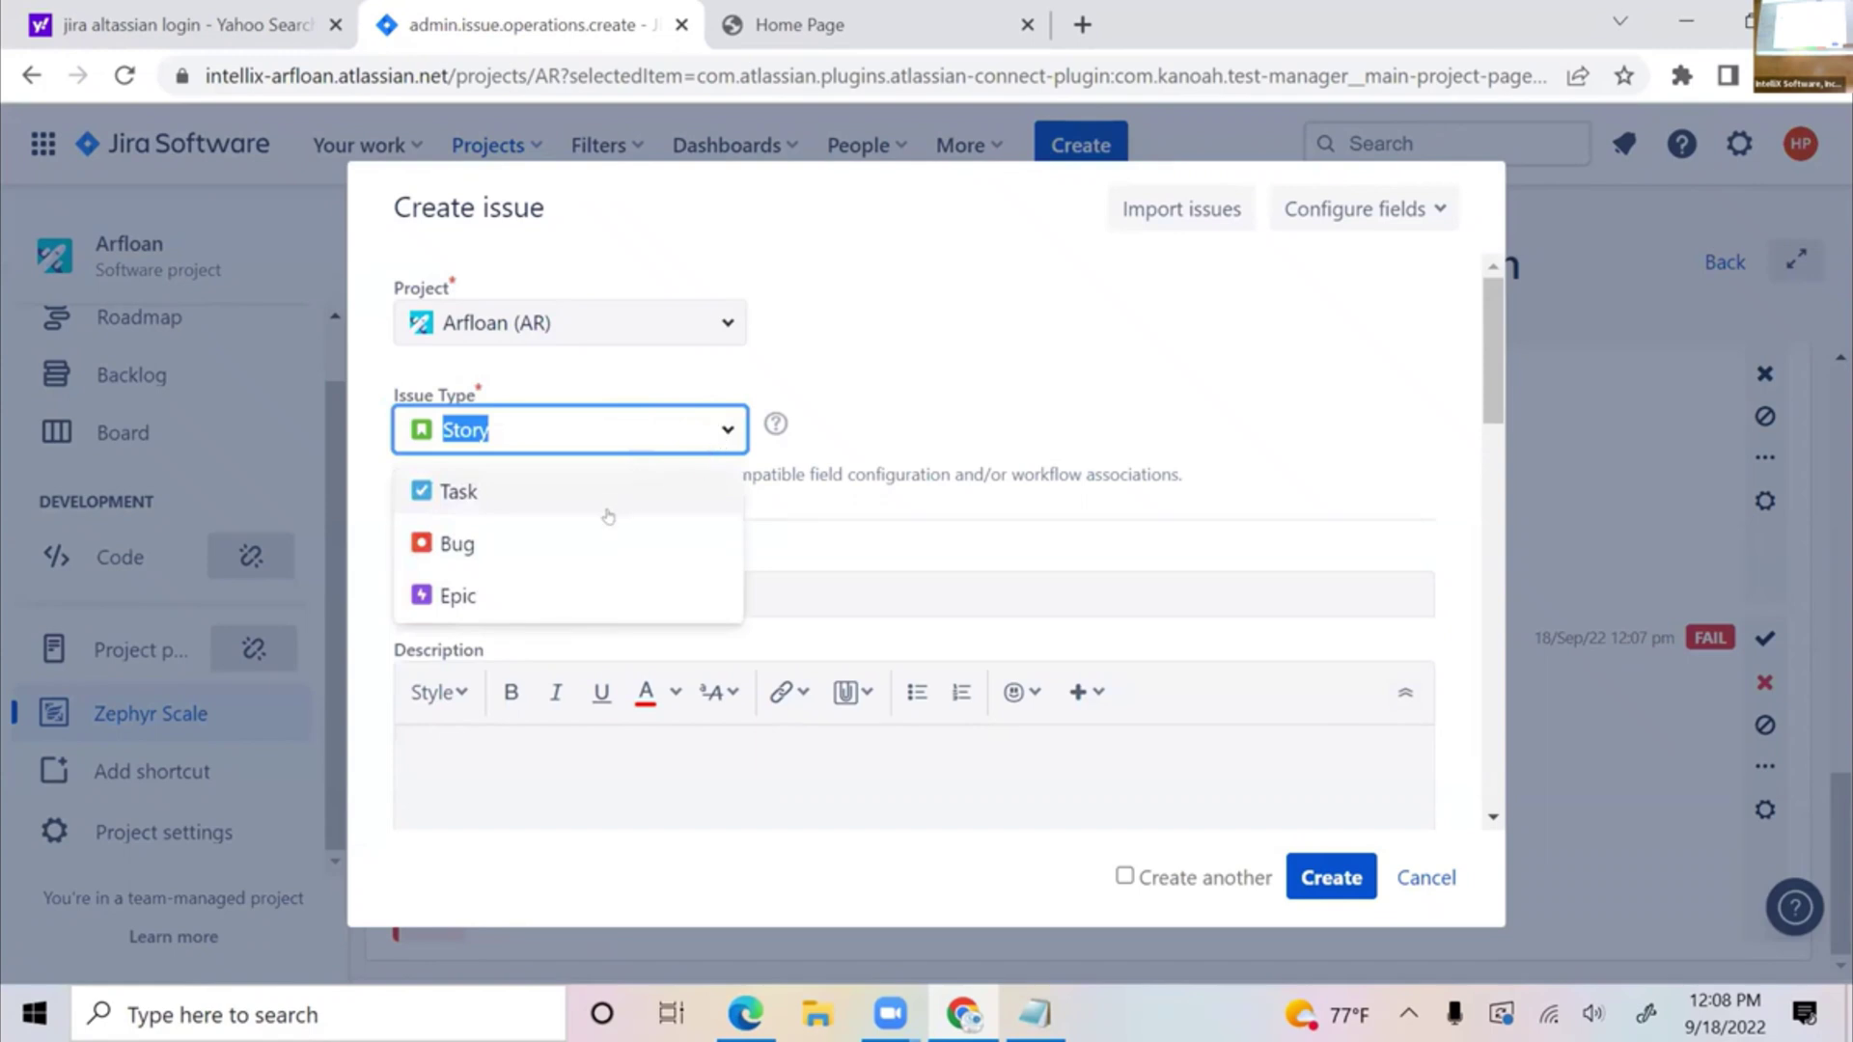
click(567, 538)
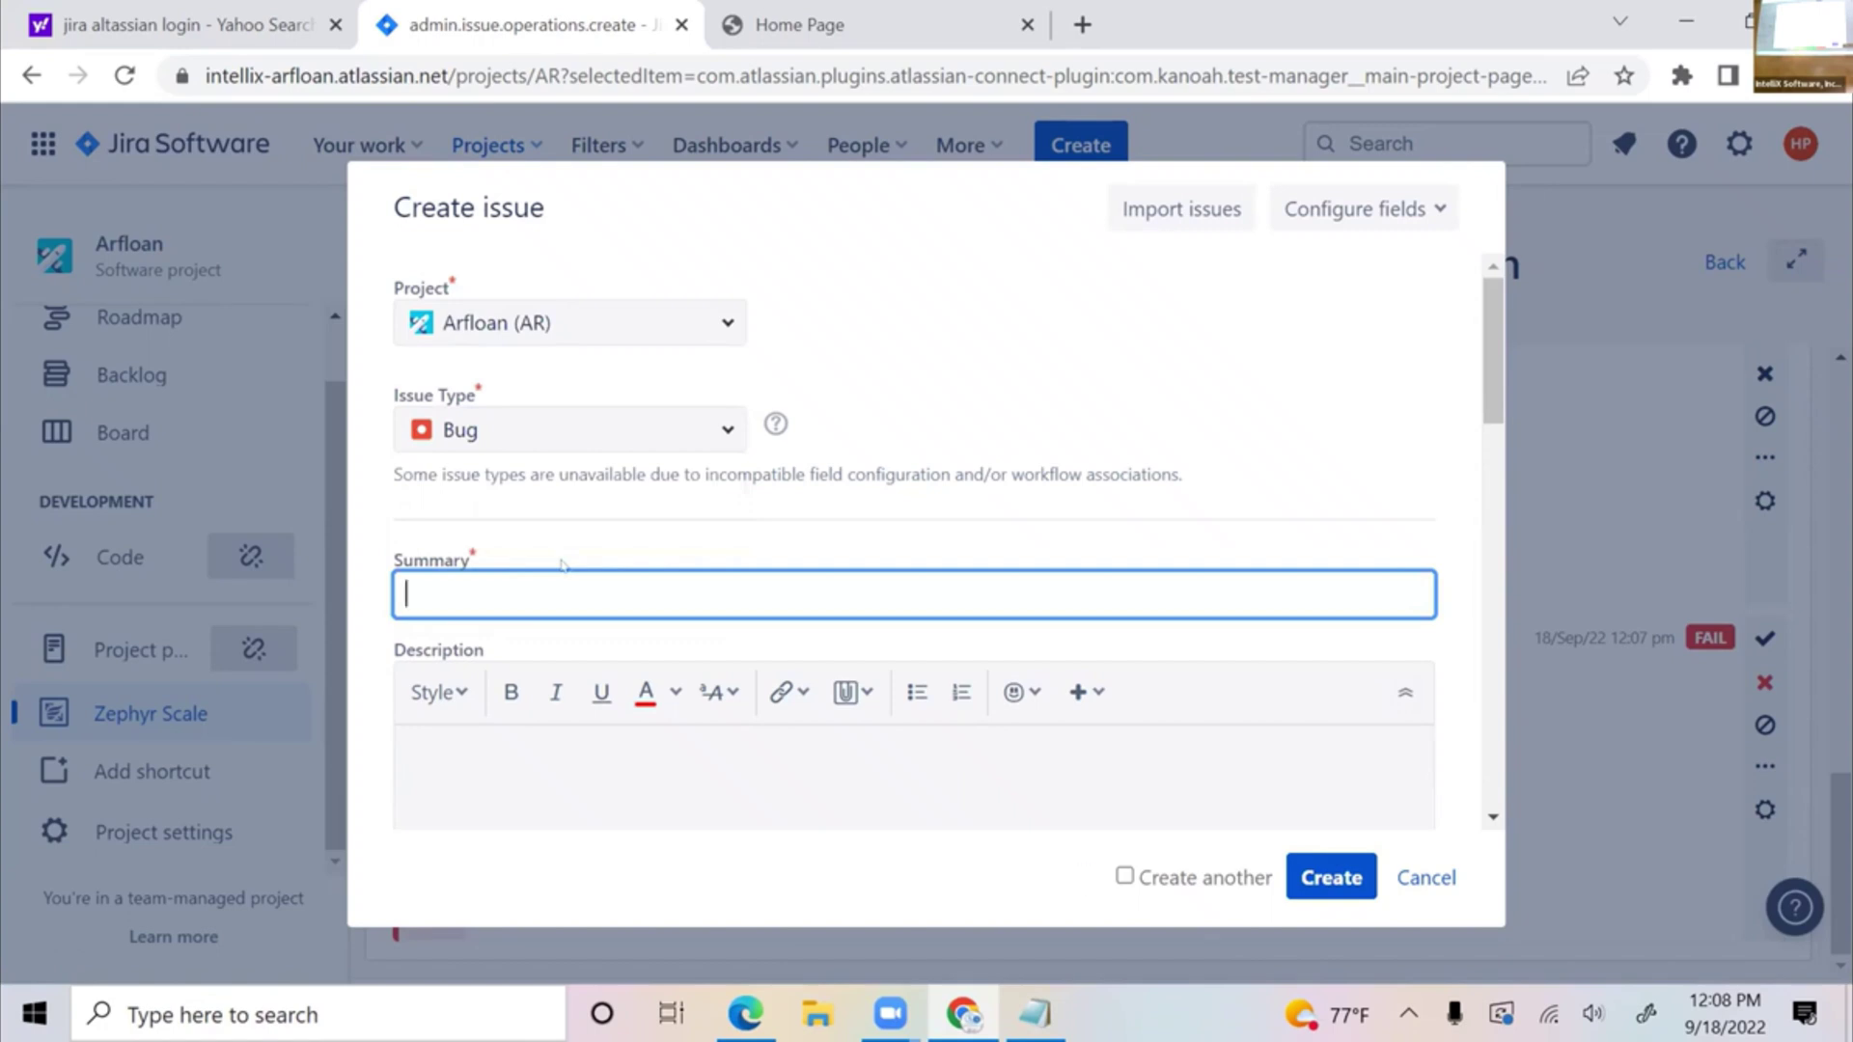
- Give the bug the summary 'failed as invalid monthly payment displayed', then search Windows for 'snip'
text(failed as invalid cla)
key(BackSpace)
key(BackSpace)
key(BackSpace)
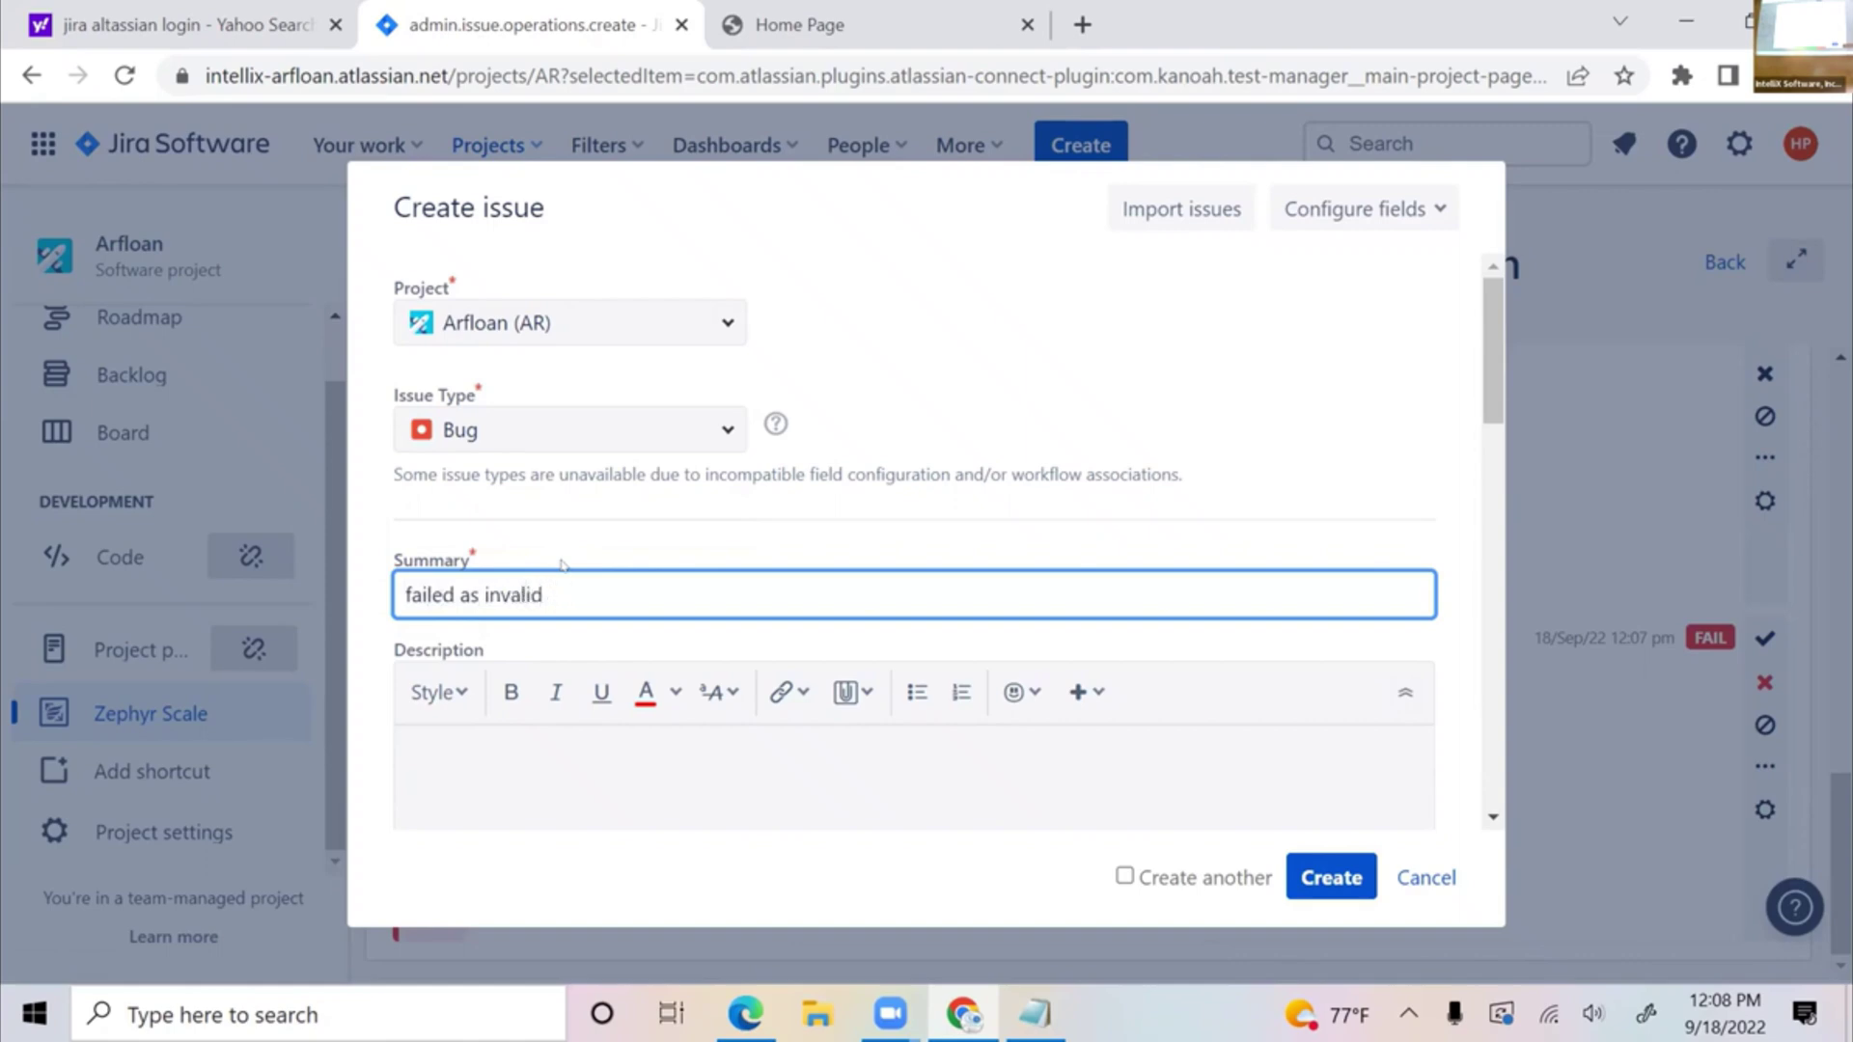
text(monthly payment displayed)
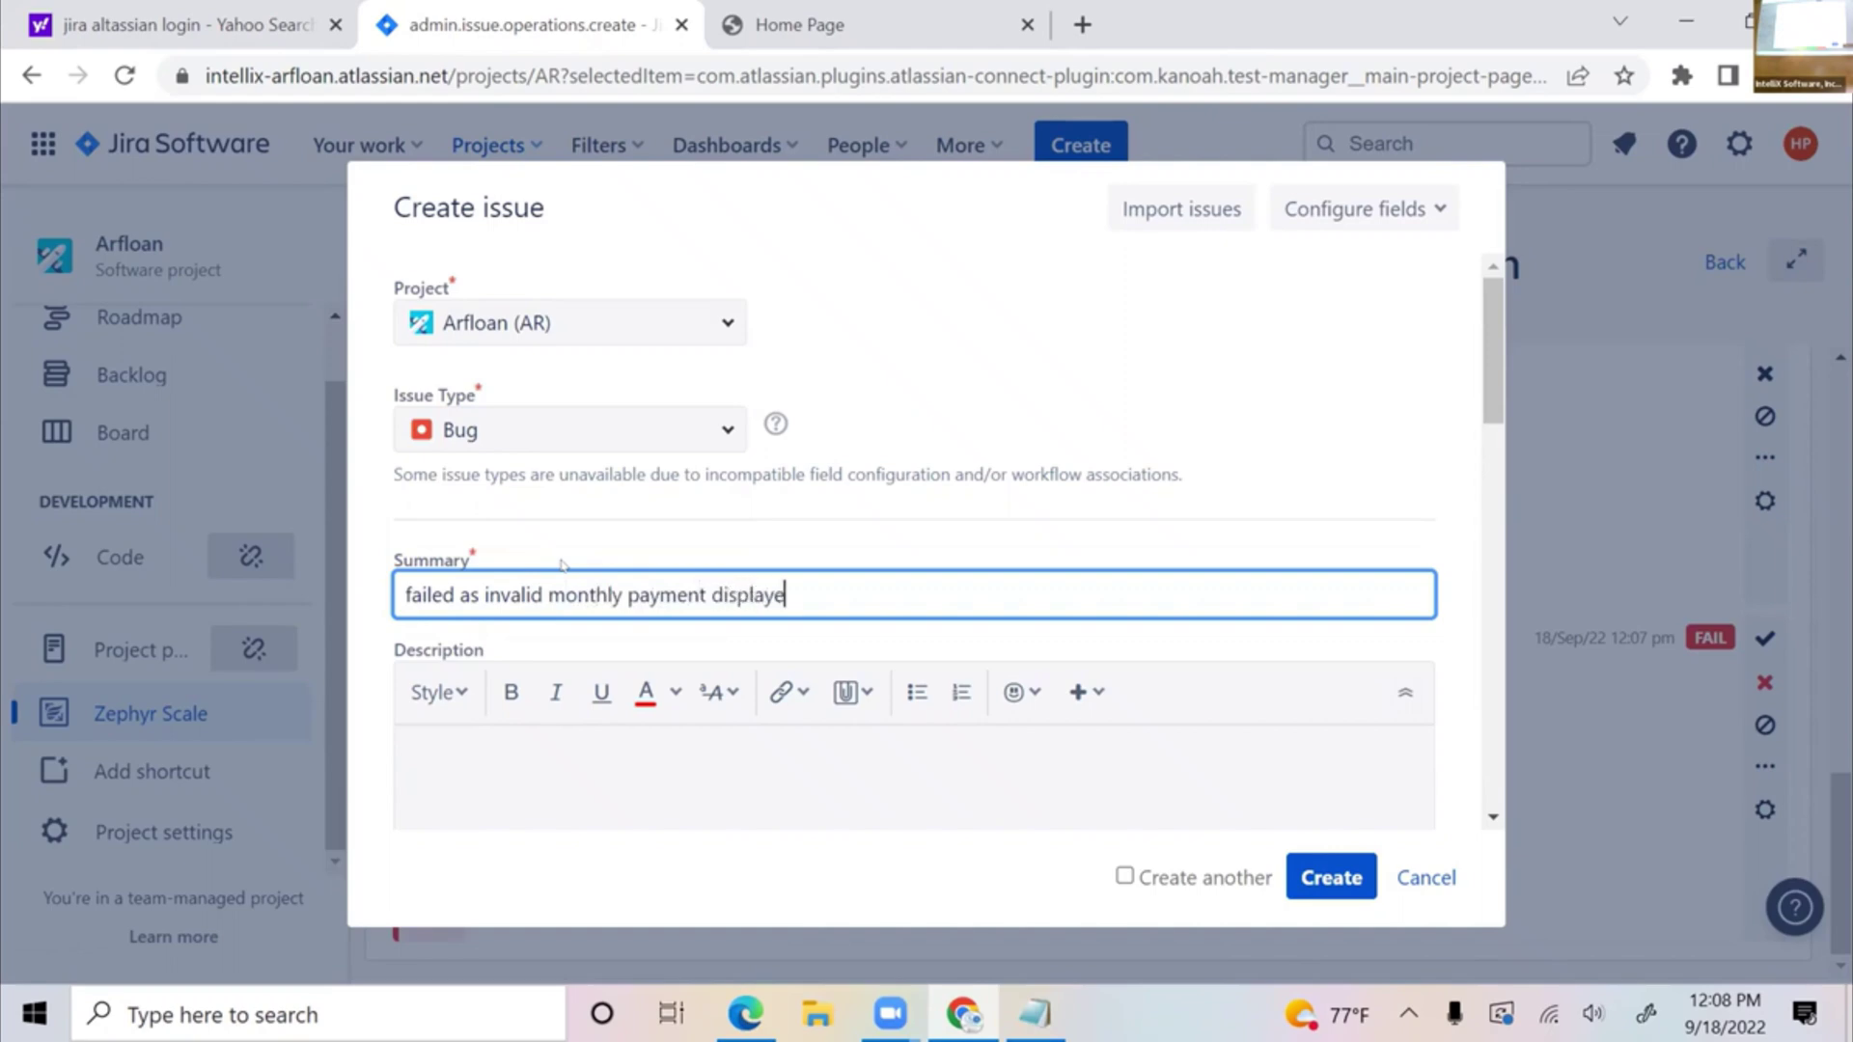
scroll(859, 663, down, 2)
click(784, 547)
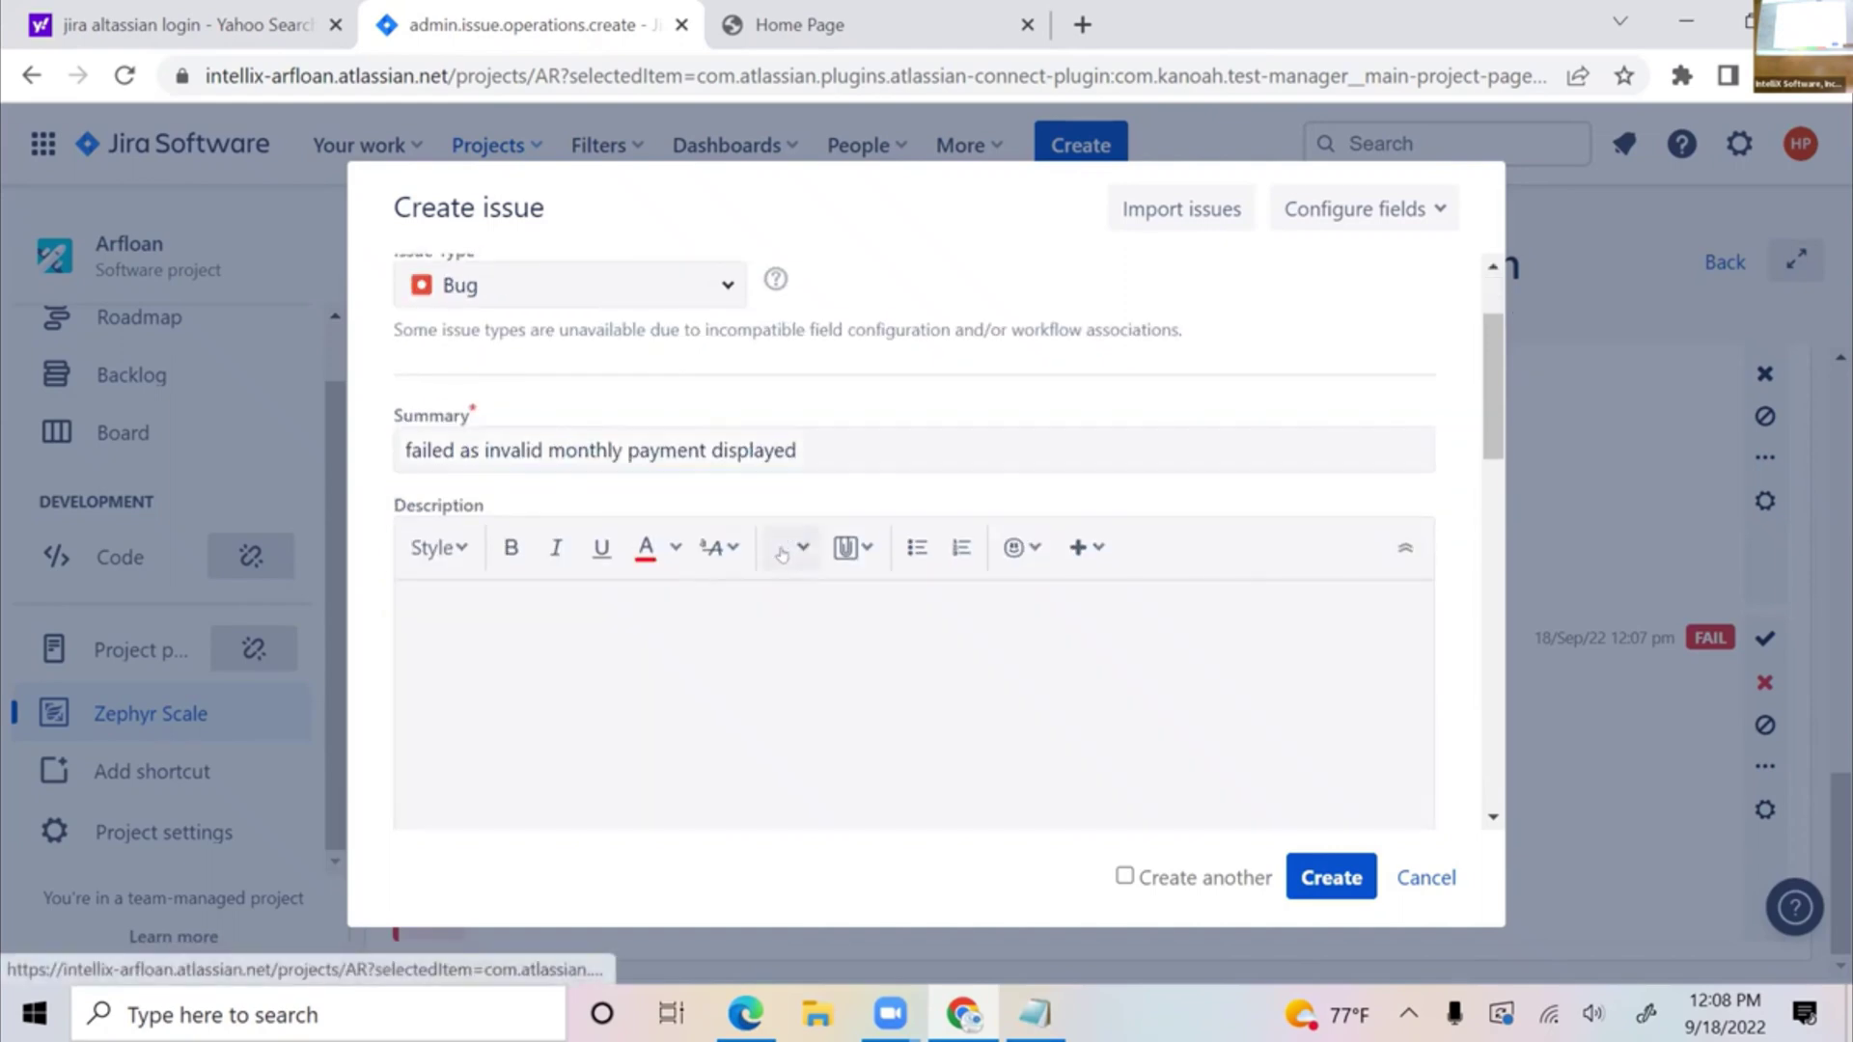
click(628, 646)
click(396, 1012)
text(snip)
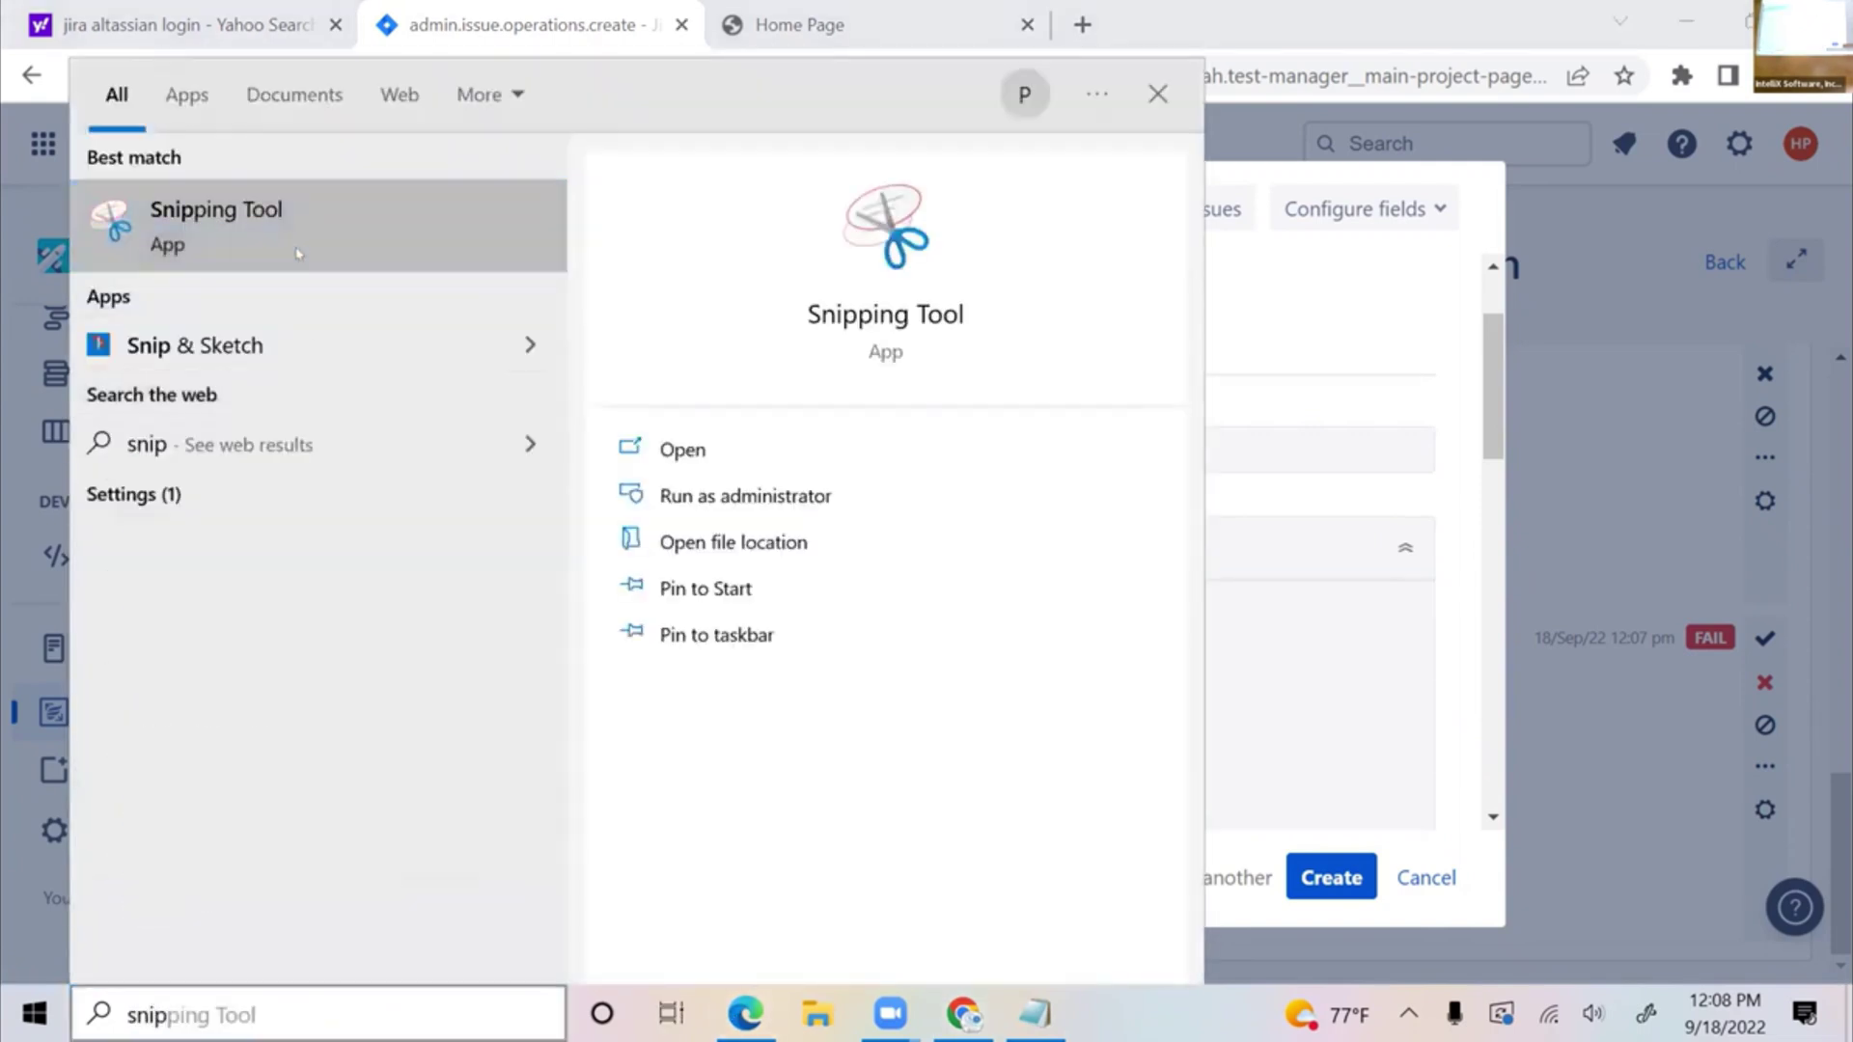
click(633, 452)
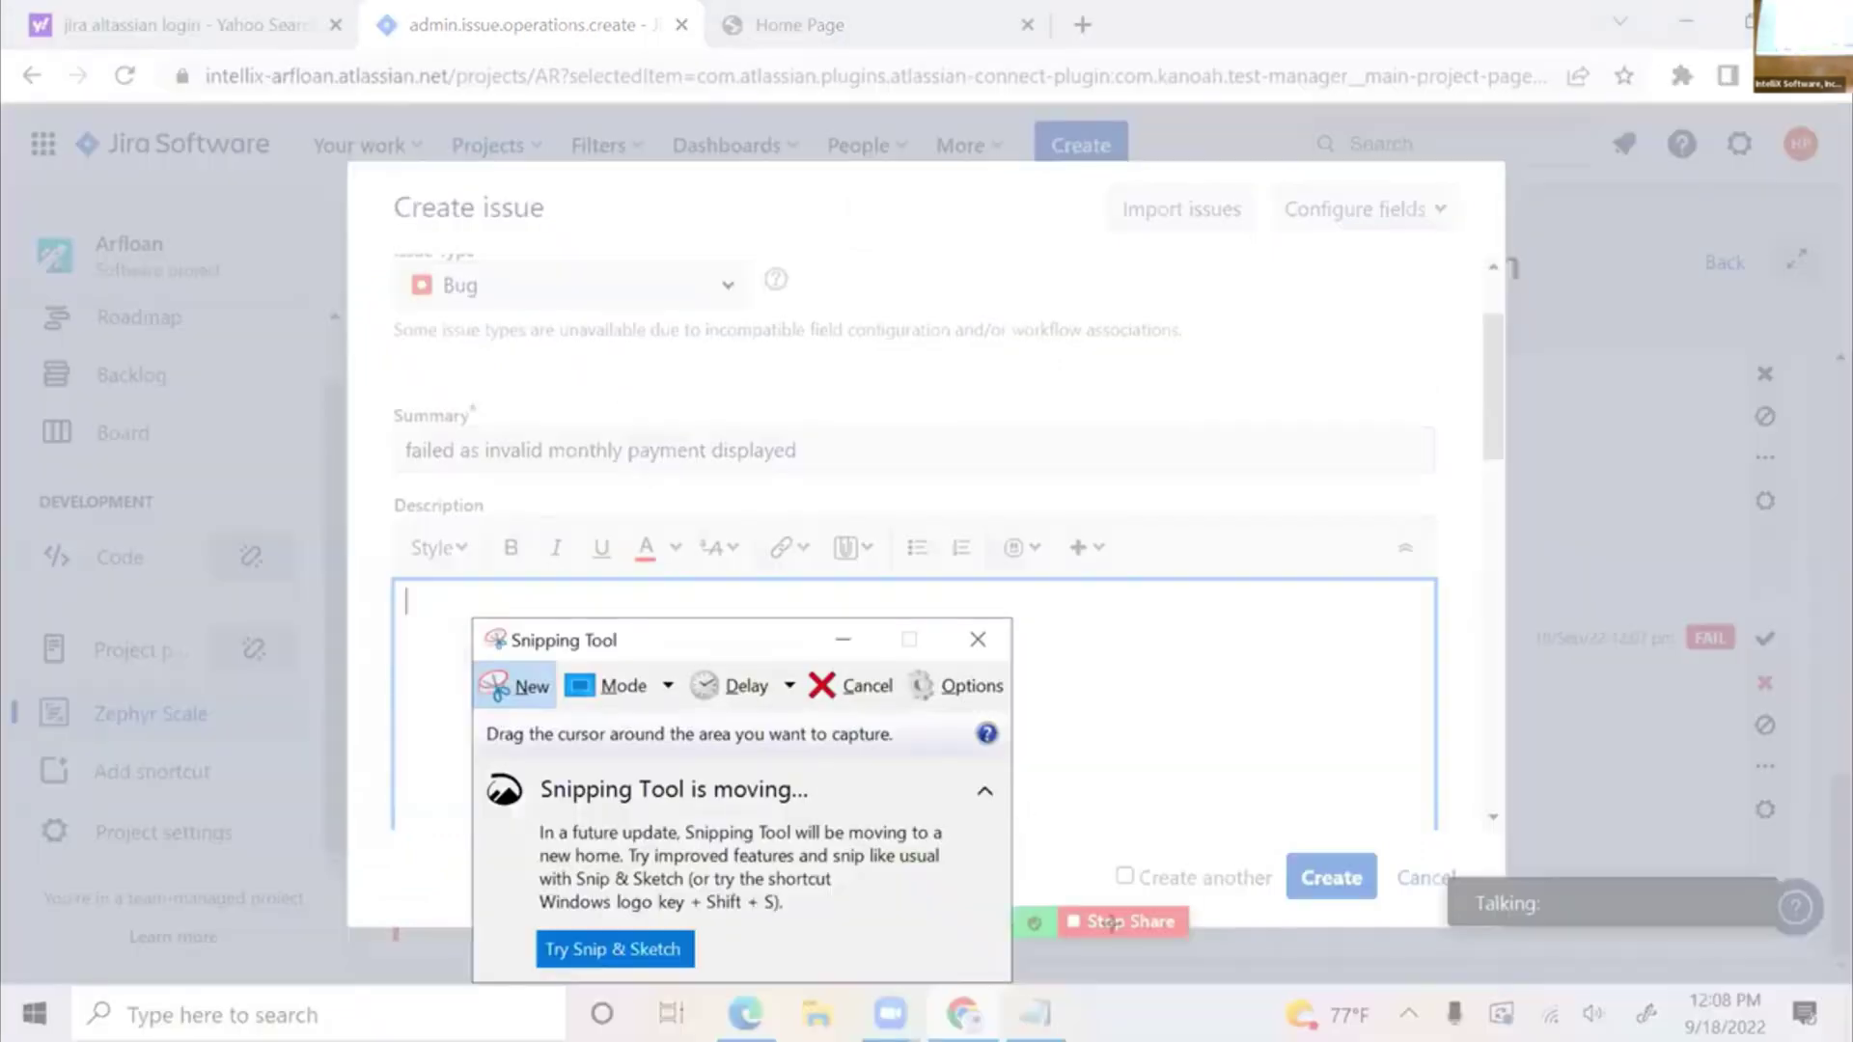
click(1032, 741)
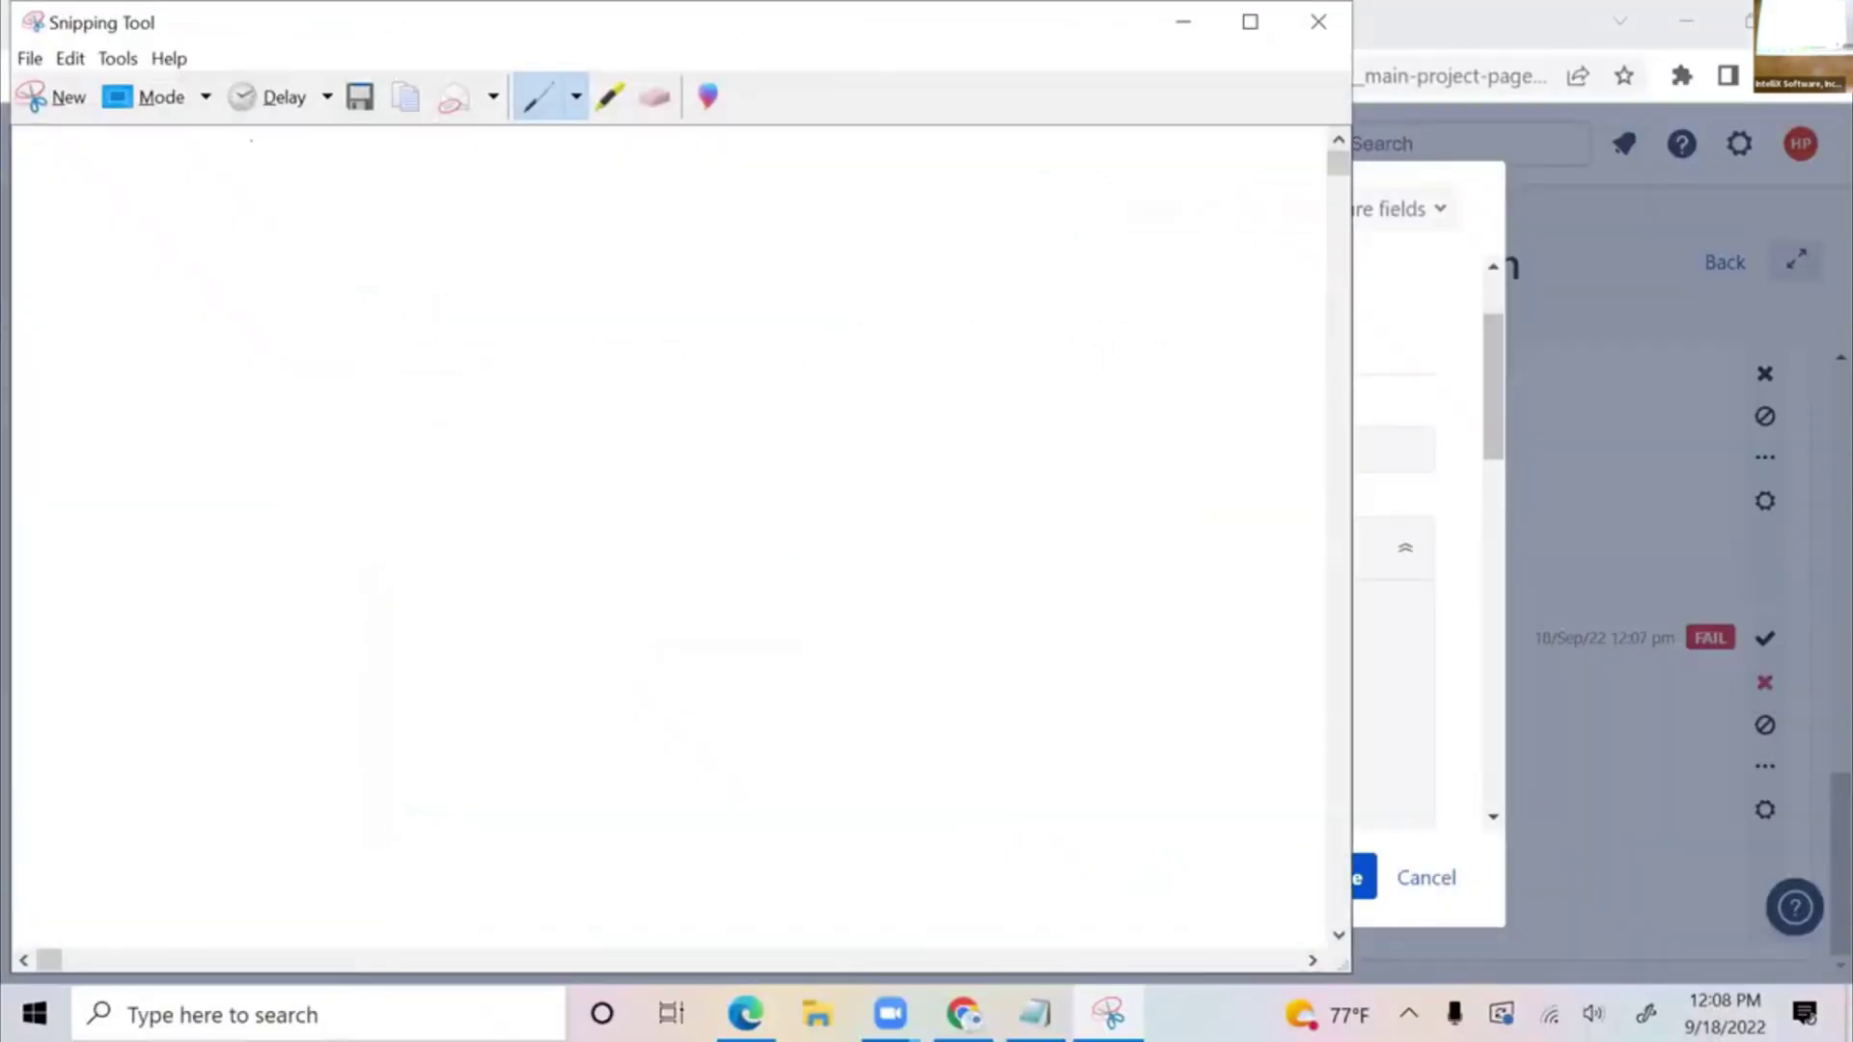
click(56, 96)
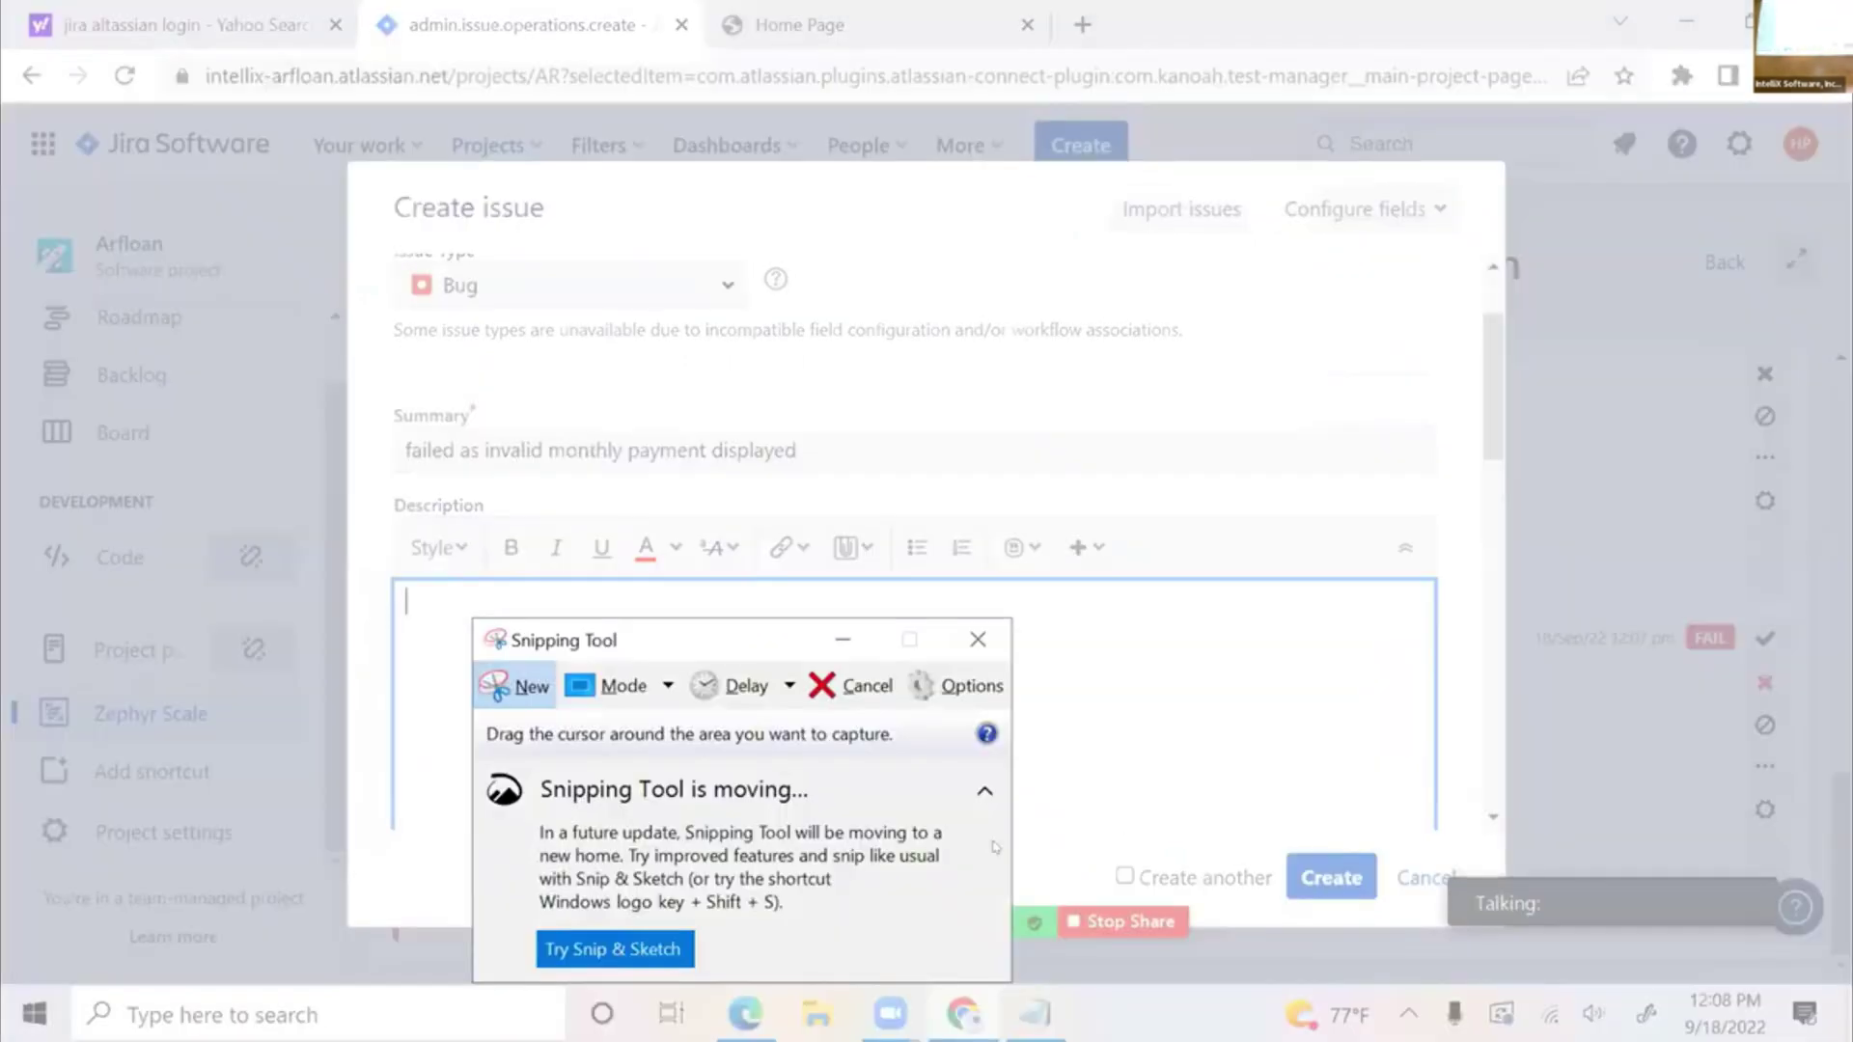
click(178, 229)
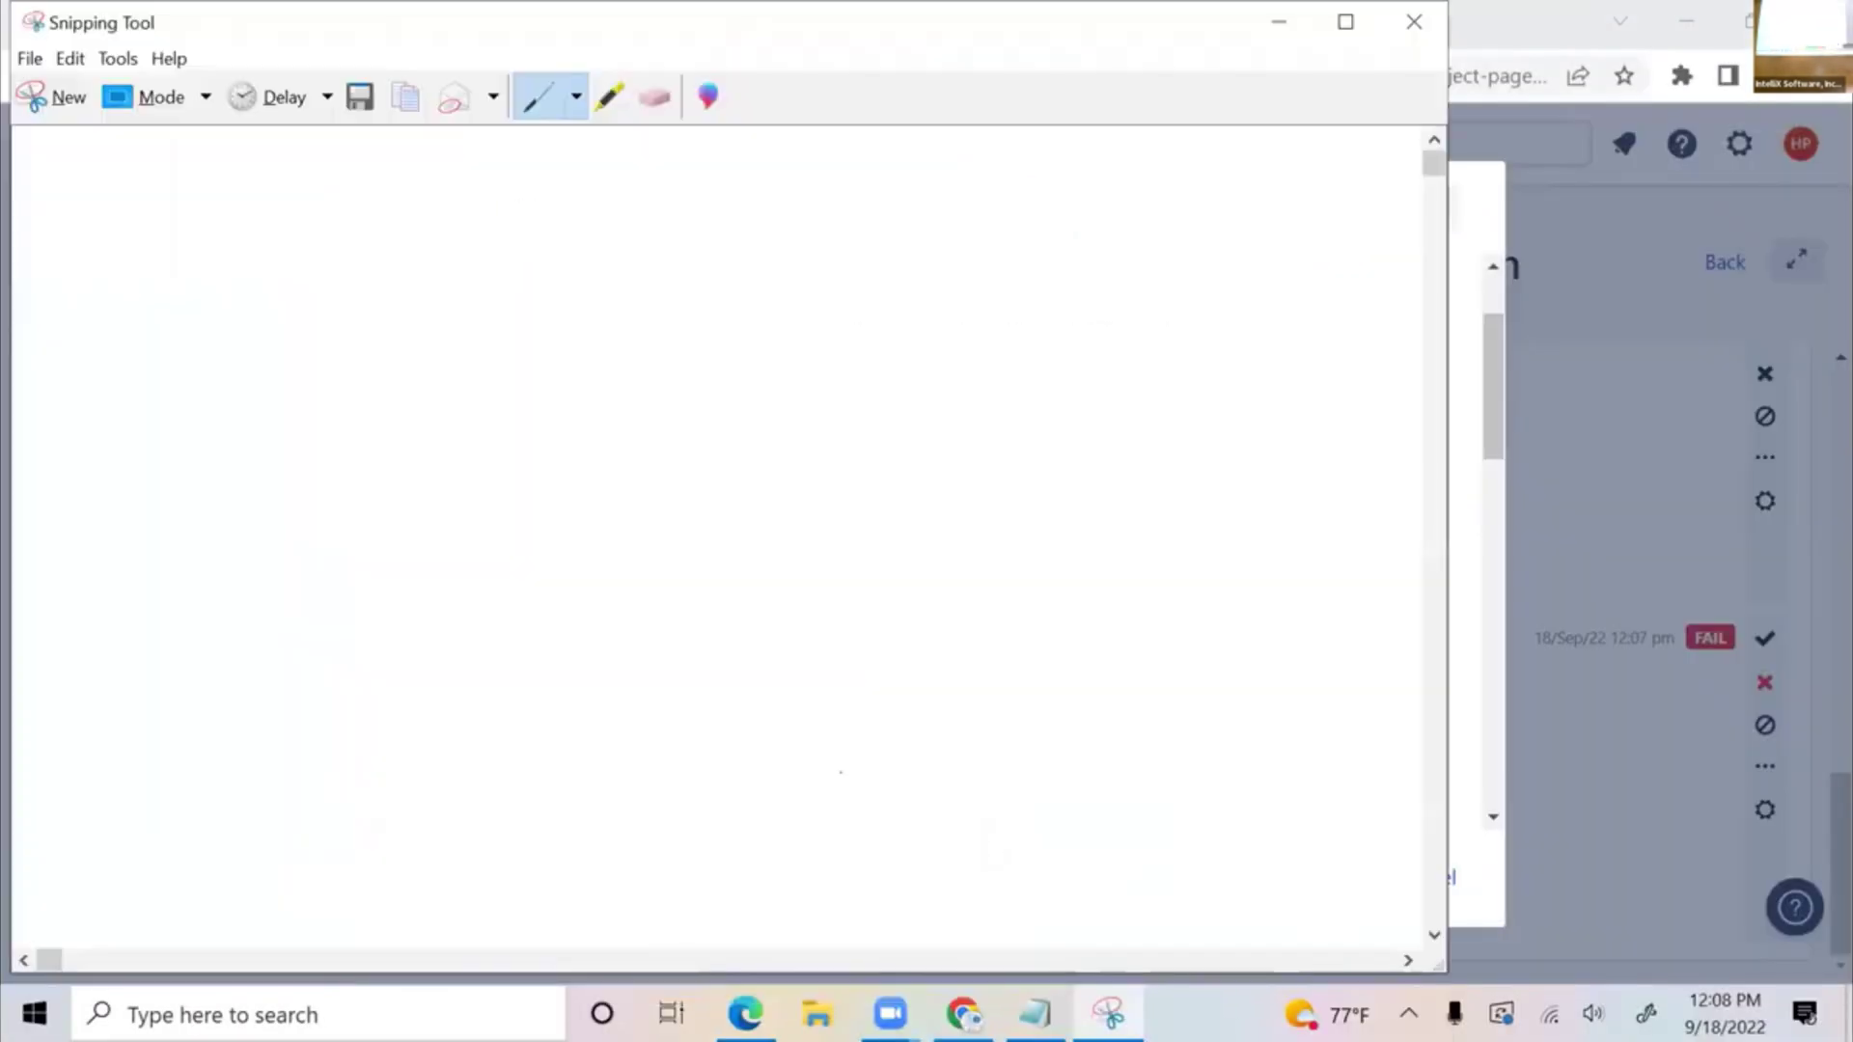
click(56, 96)
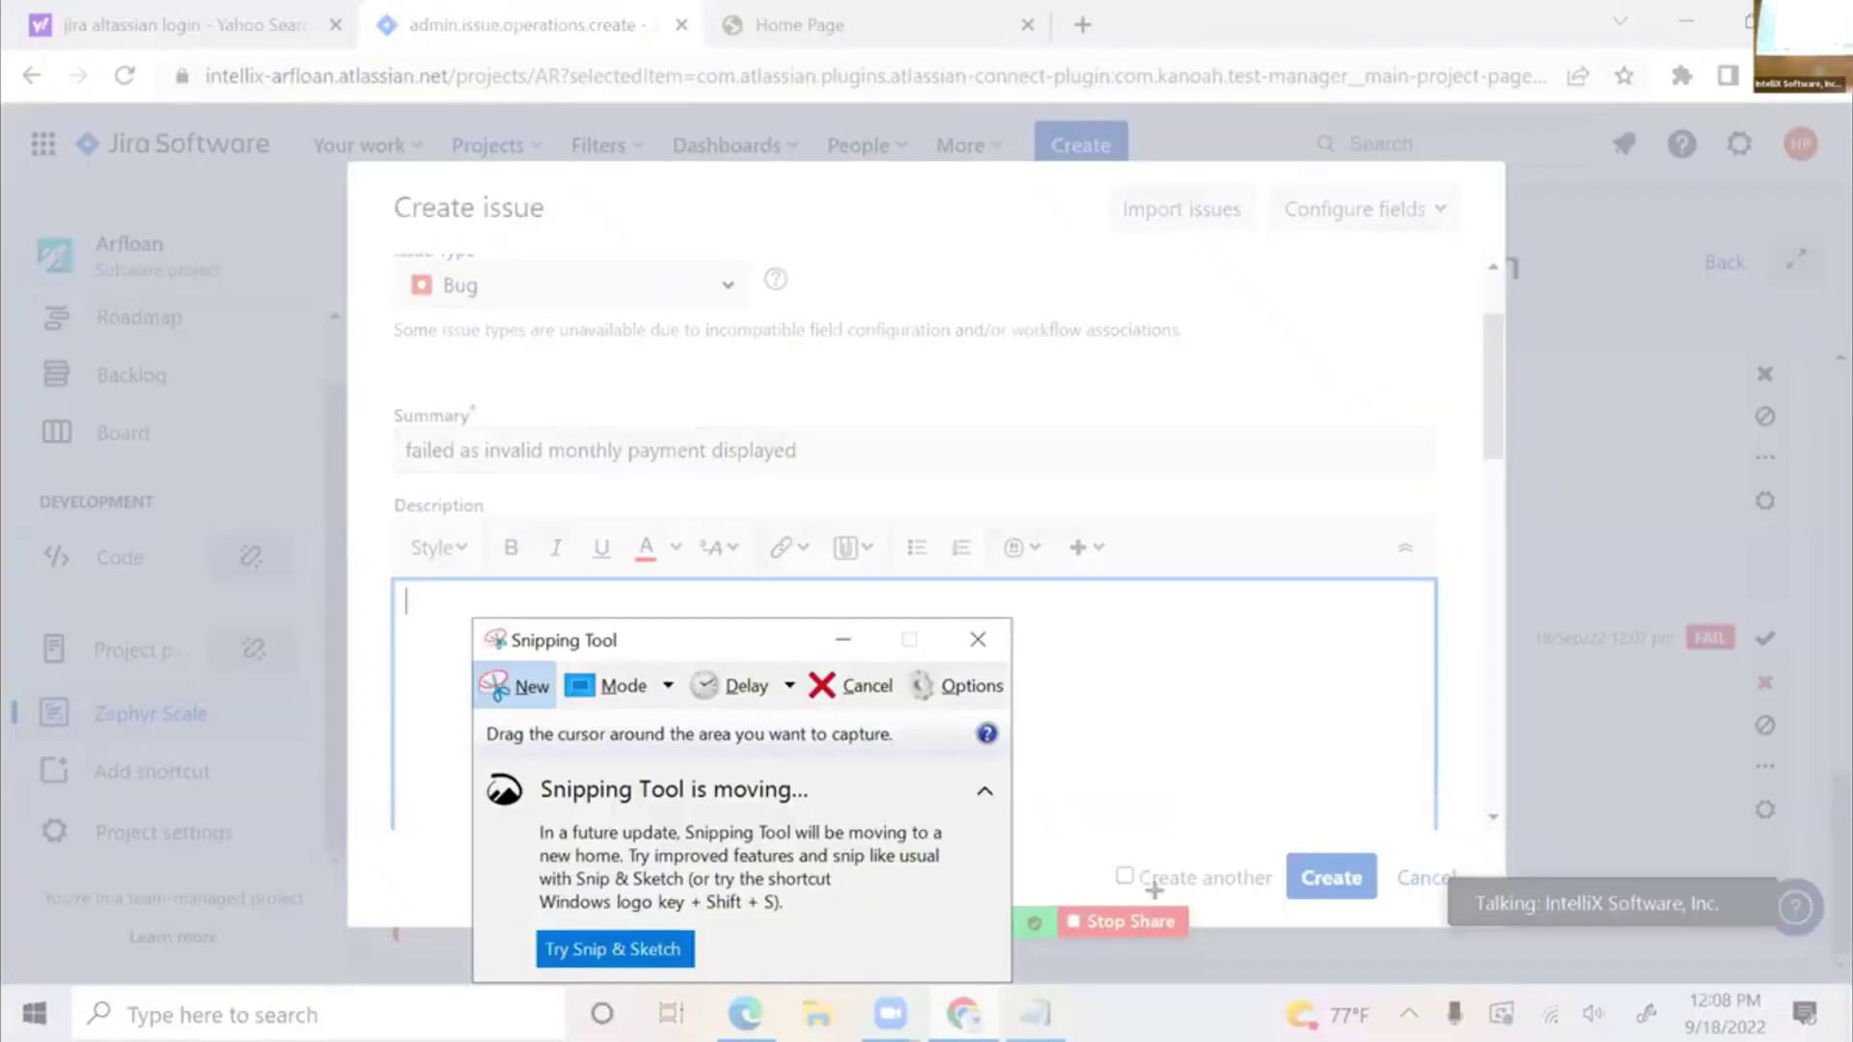
drag(1061, 807, 1743, 980)
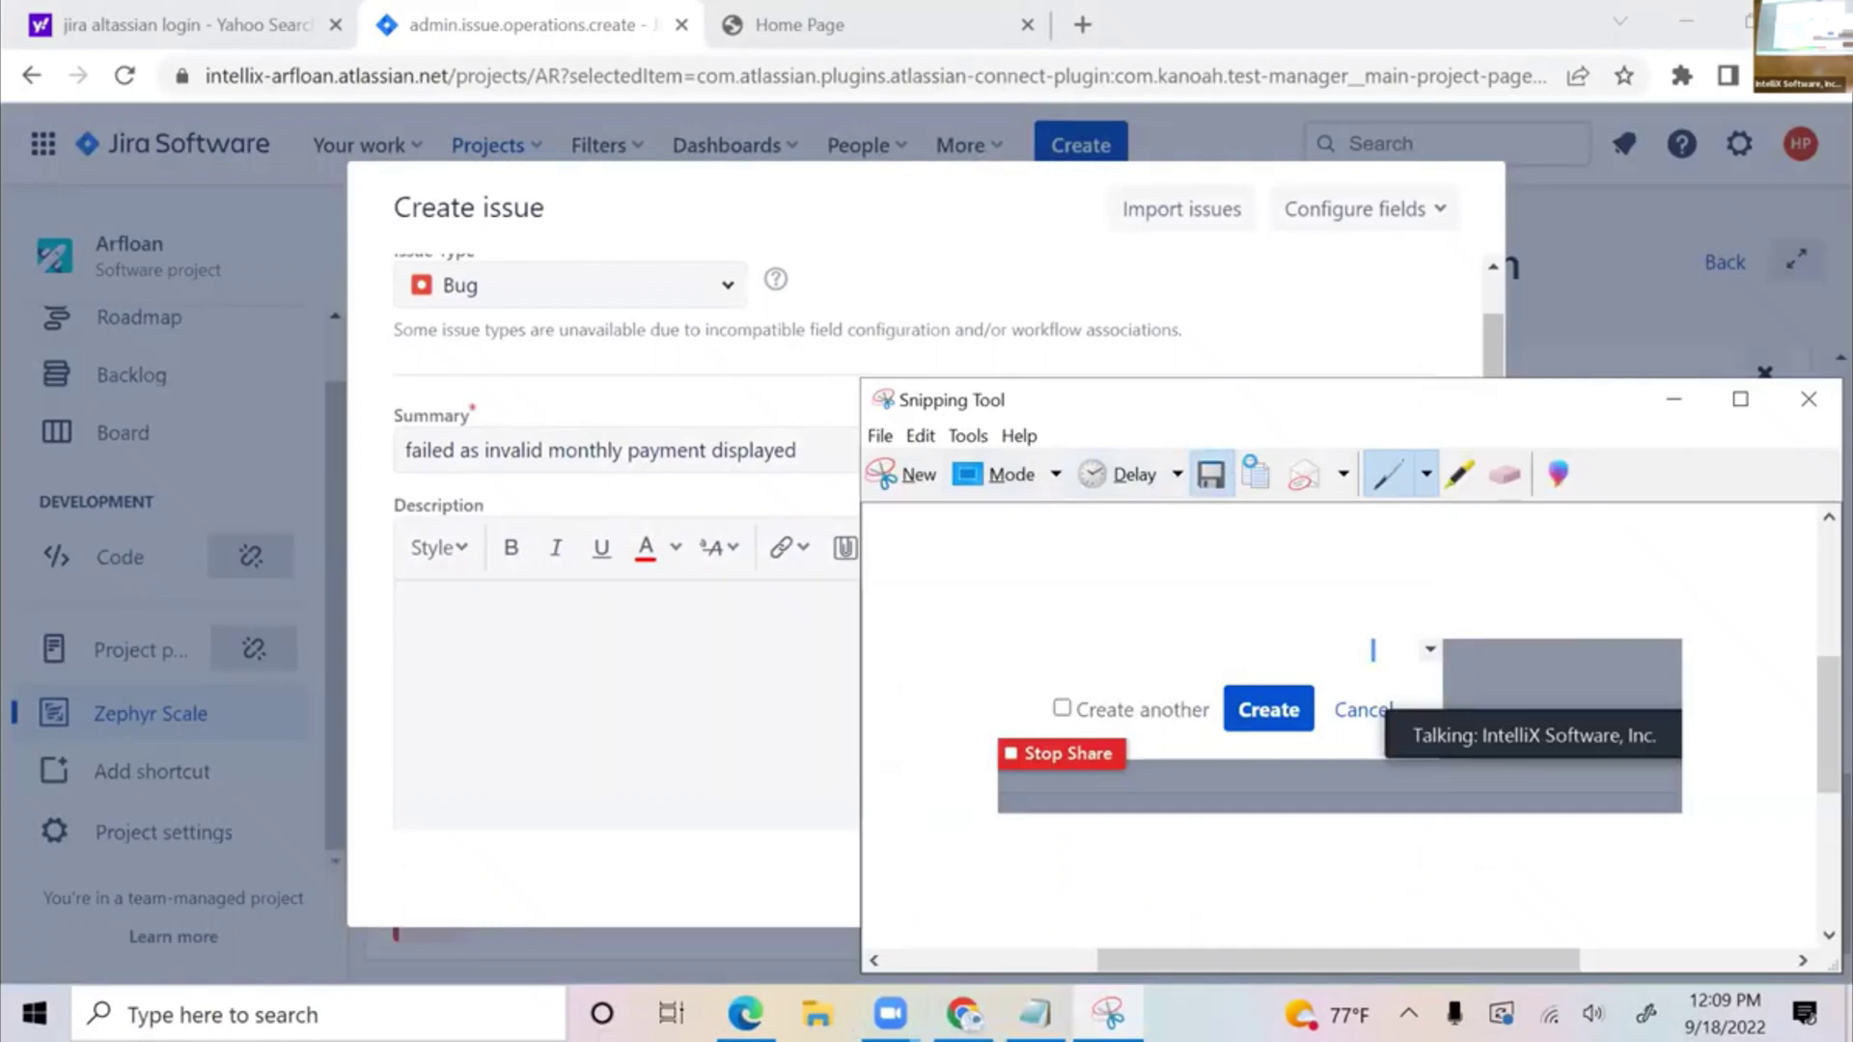
click(1211, 474)
key(Escape)
click(658, 649)
key(ctrl+v)
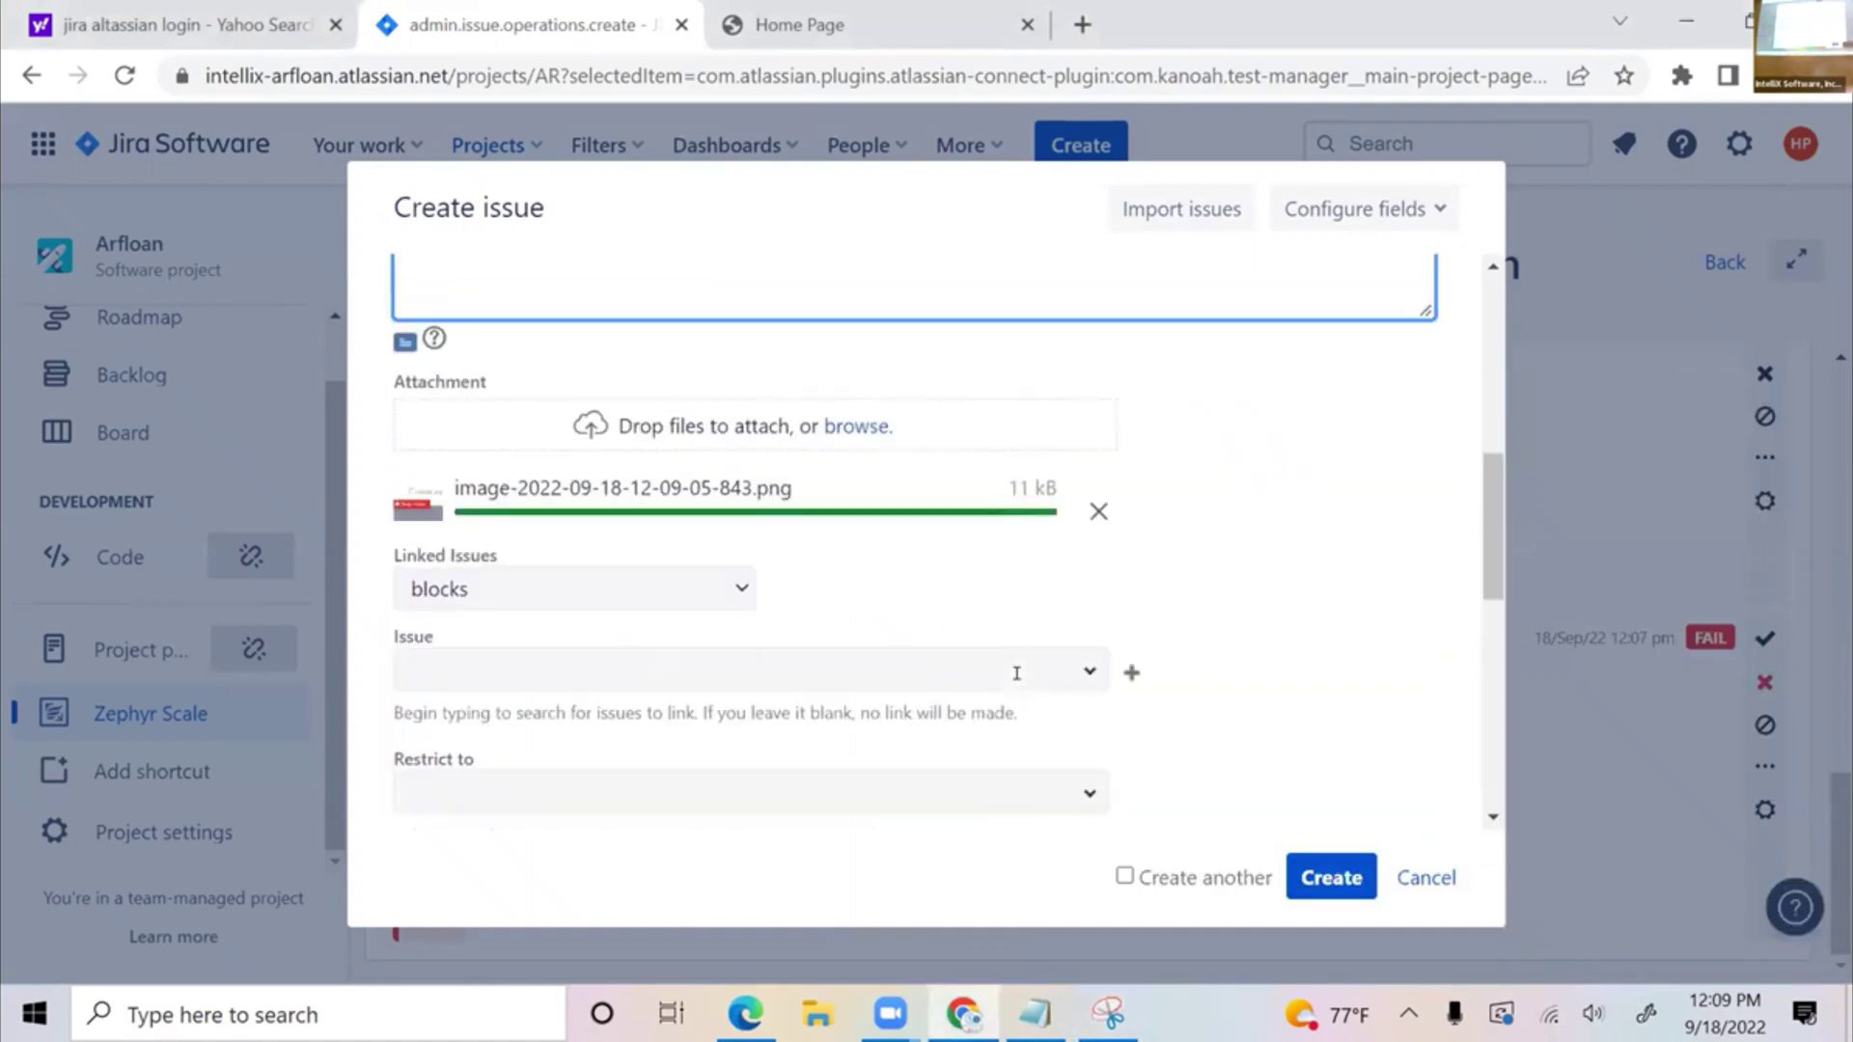
- Submit the form to create bug AR-11, then go to the AR Sprint 1 board
scroll(1017, 675, down, 6)
scroll(1027, 689, up, 5)
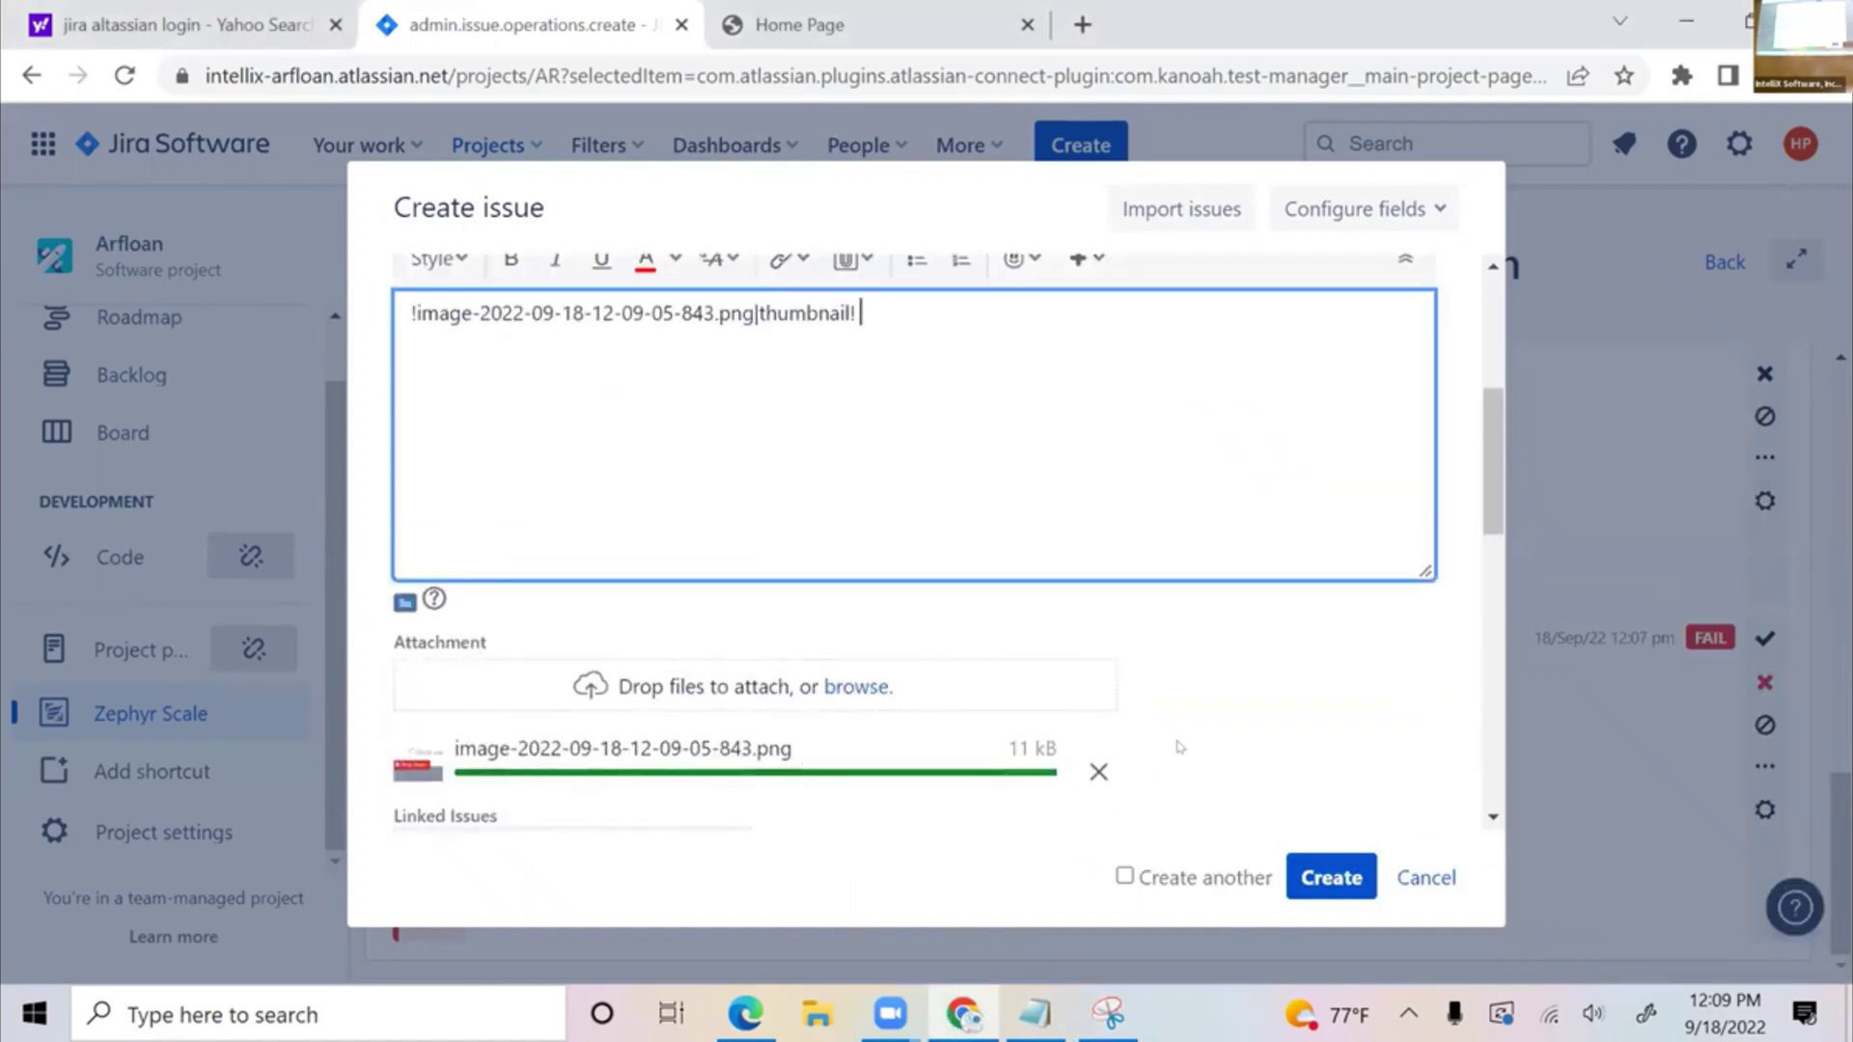
scroll(1178, 746, down, 8)
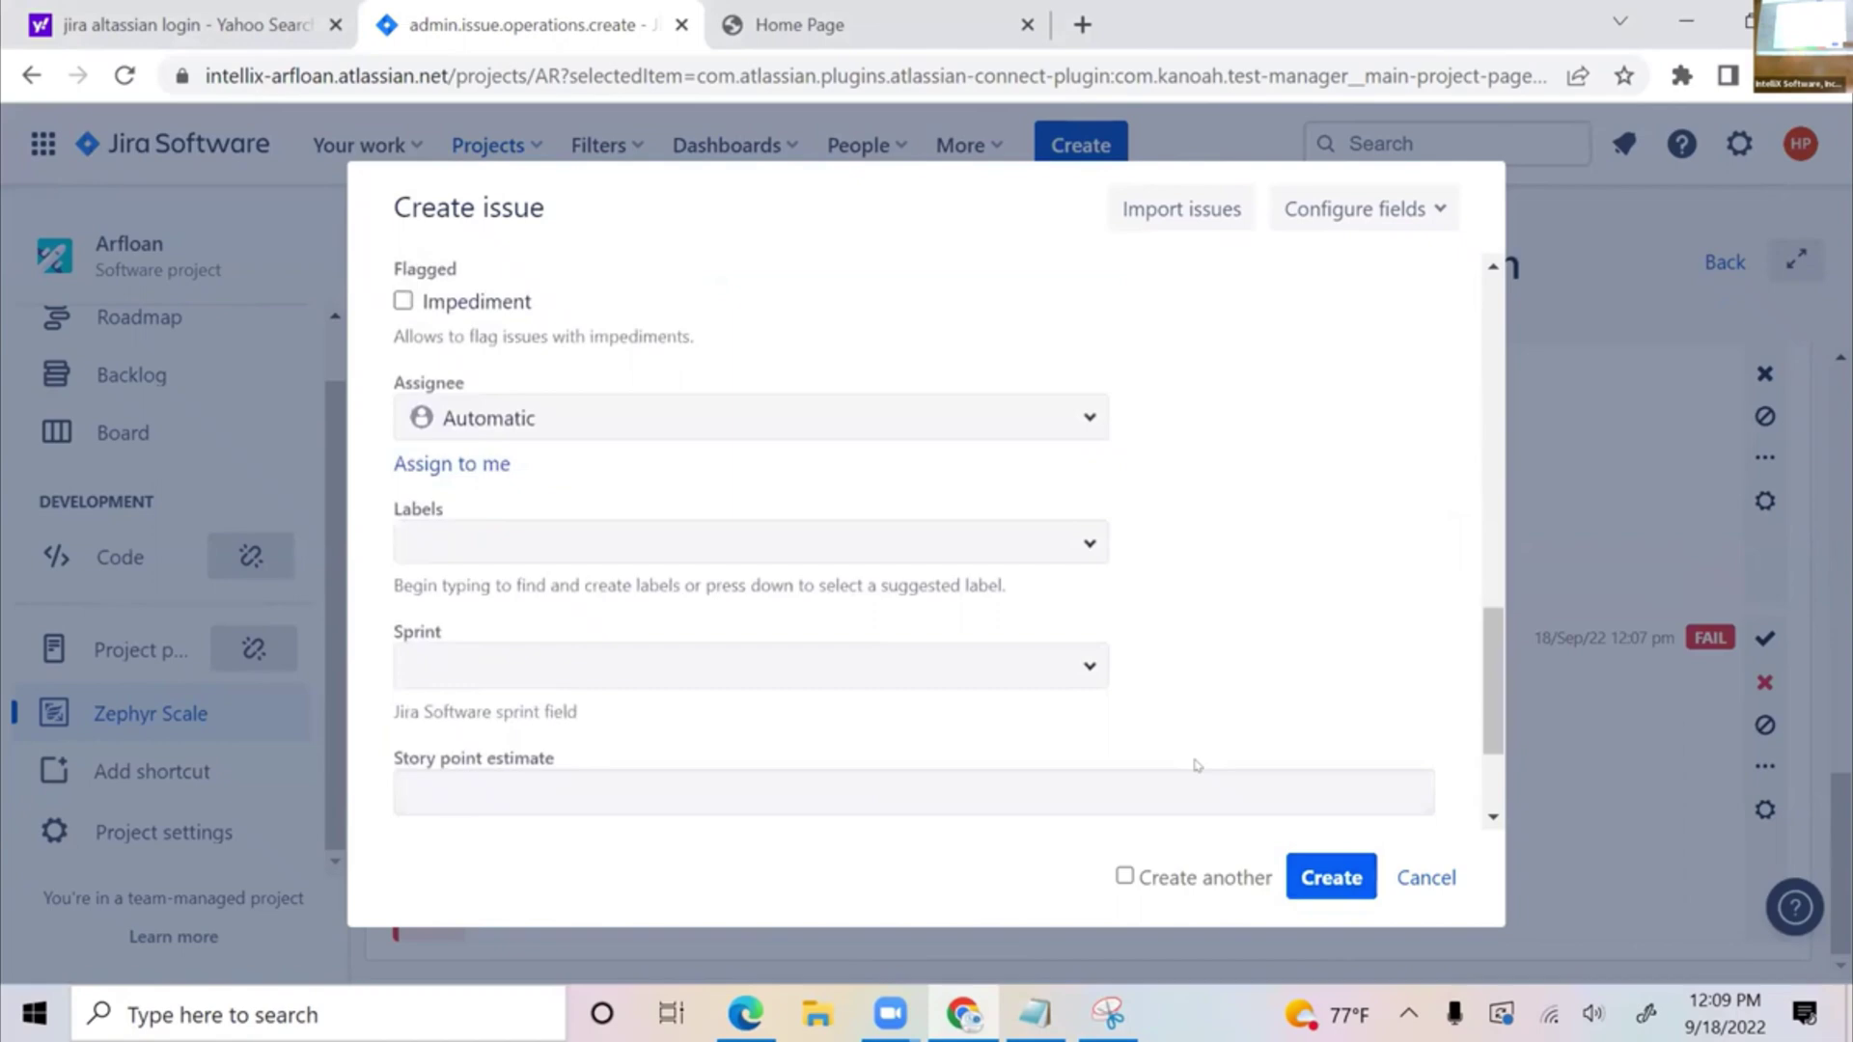
click(1331, 877)
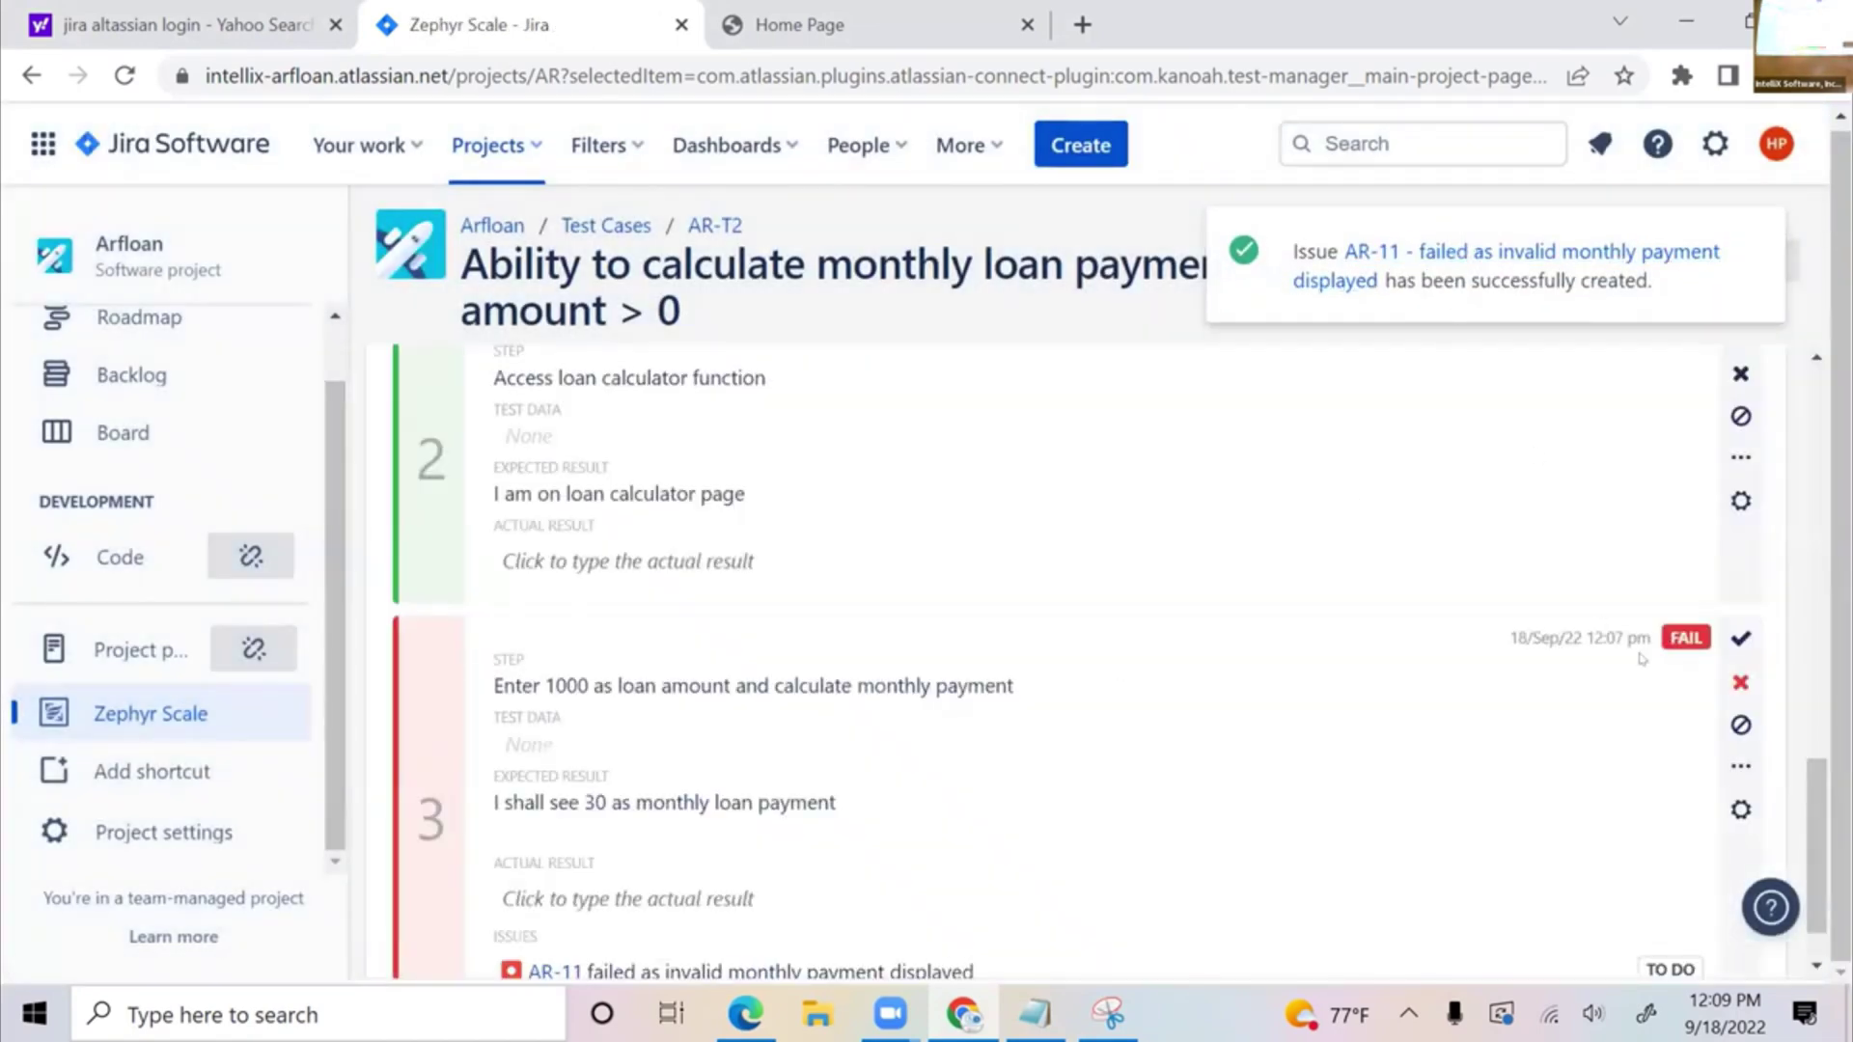
scroll(1783, 445, up, 8)
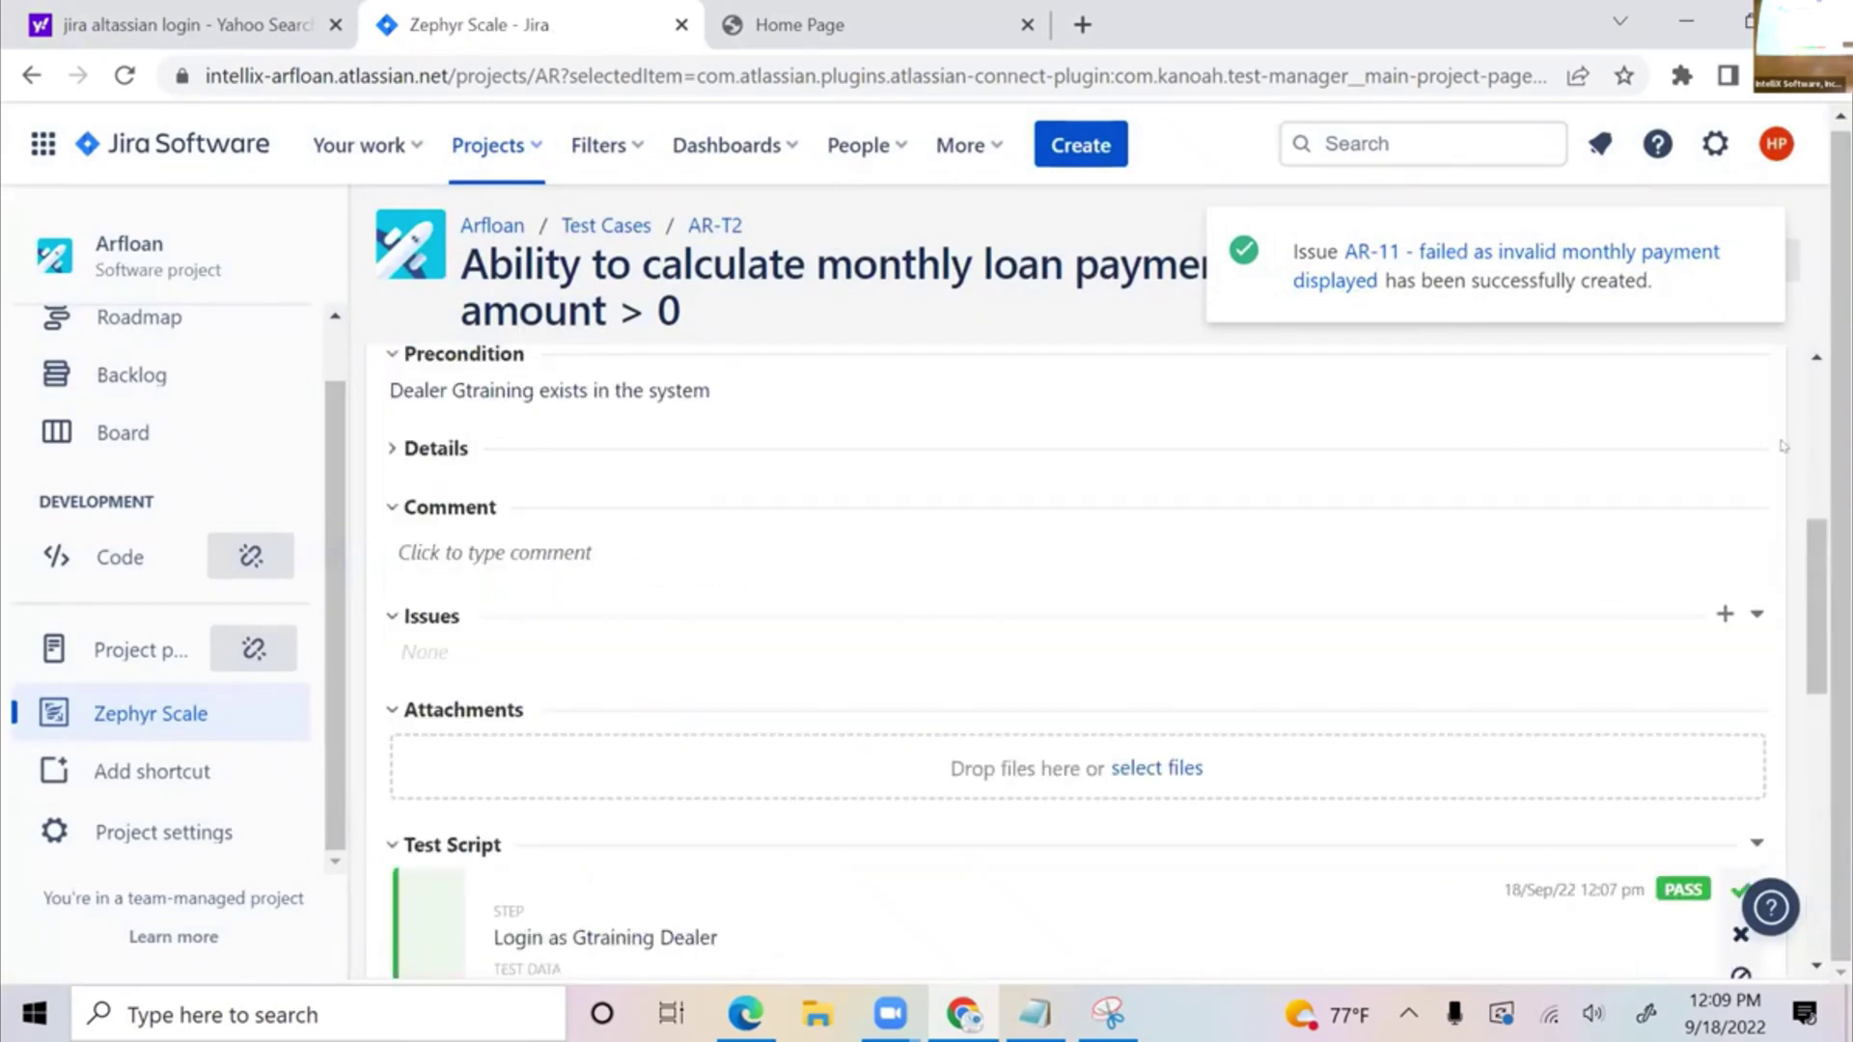
scroll(1784, 470, up, 5)
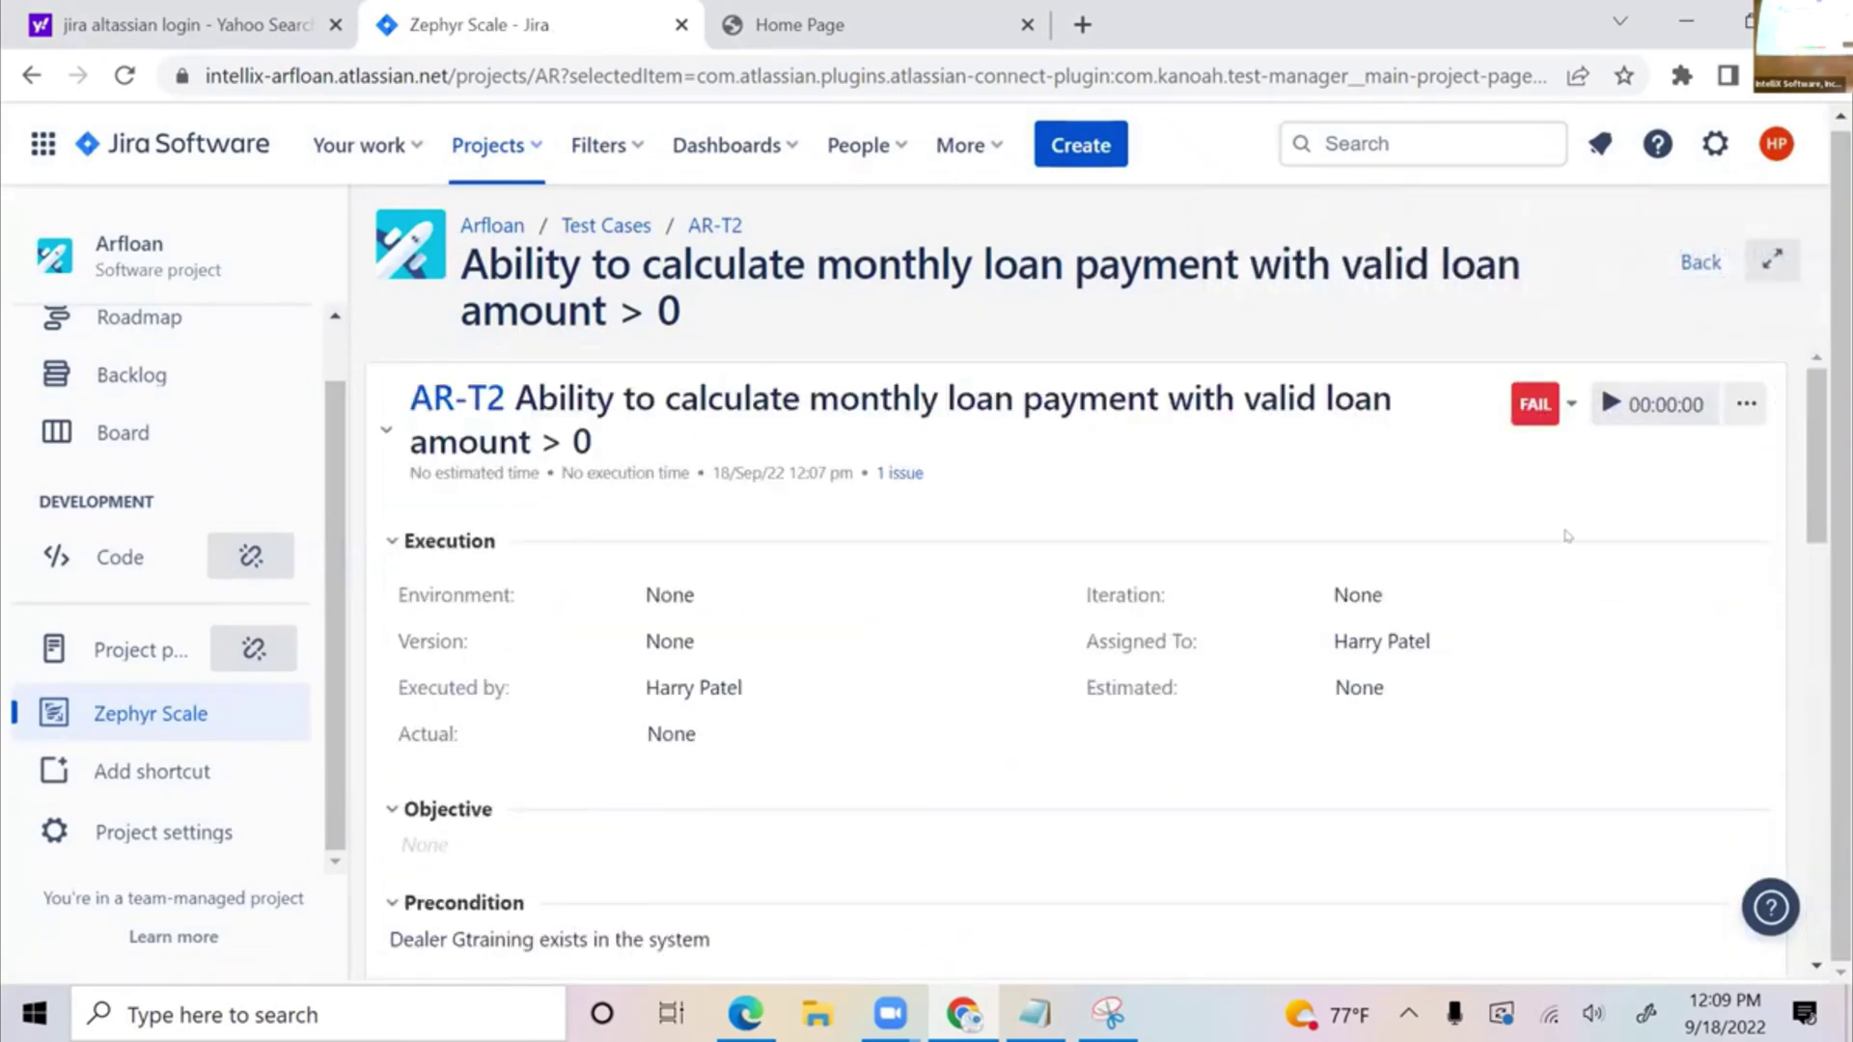
scroll(1448, 650, down, 6)
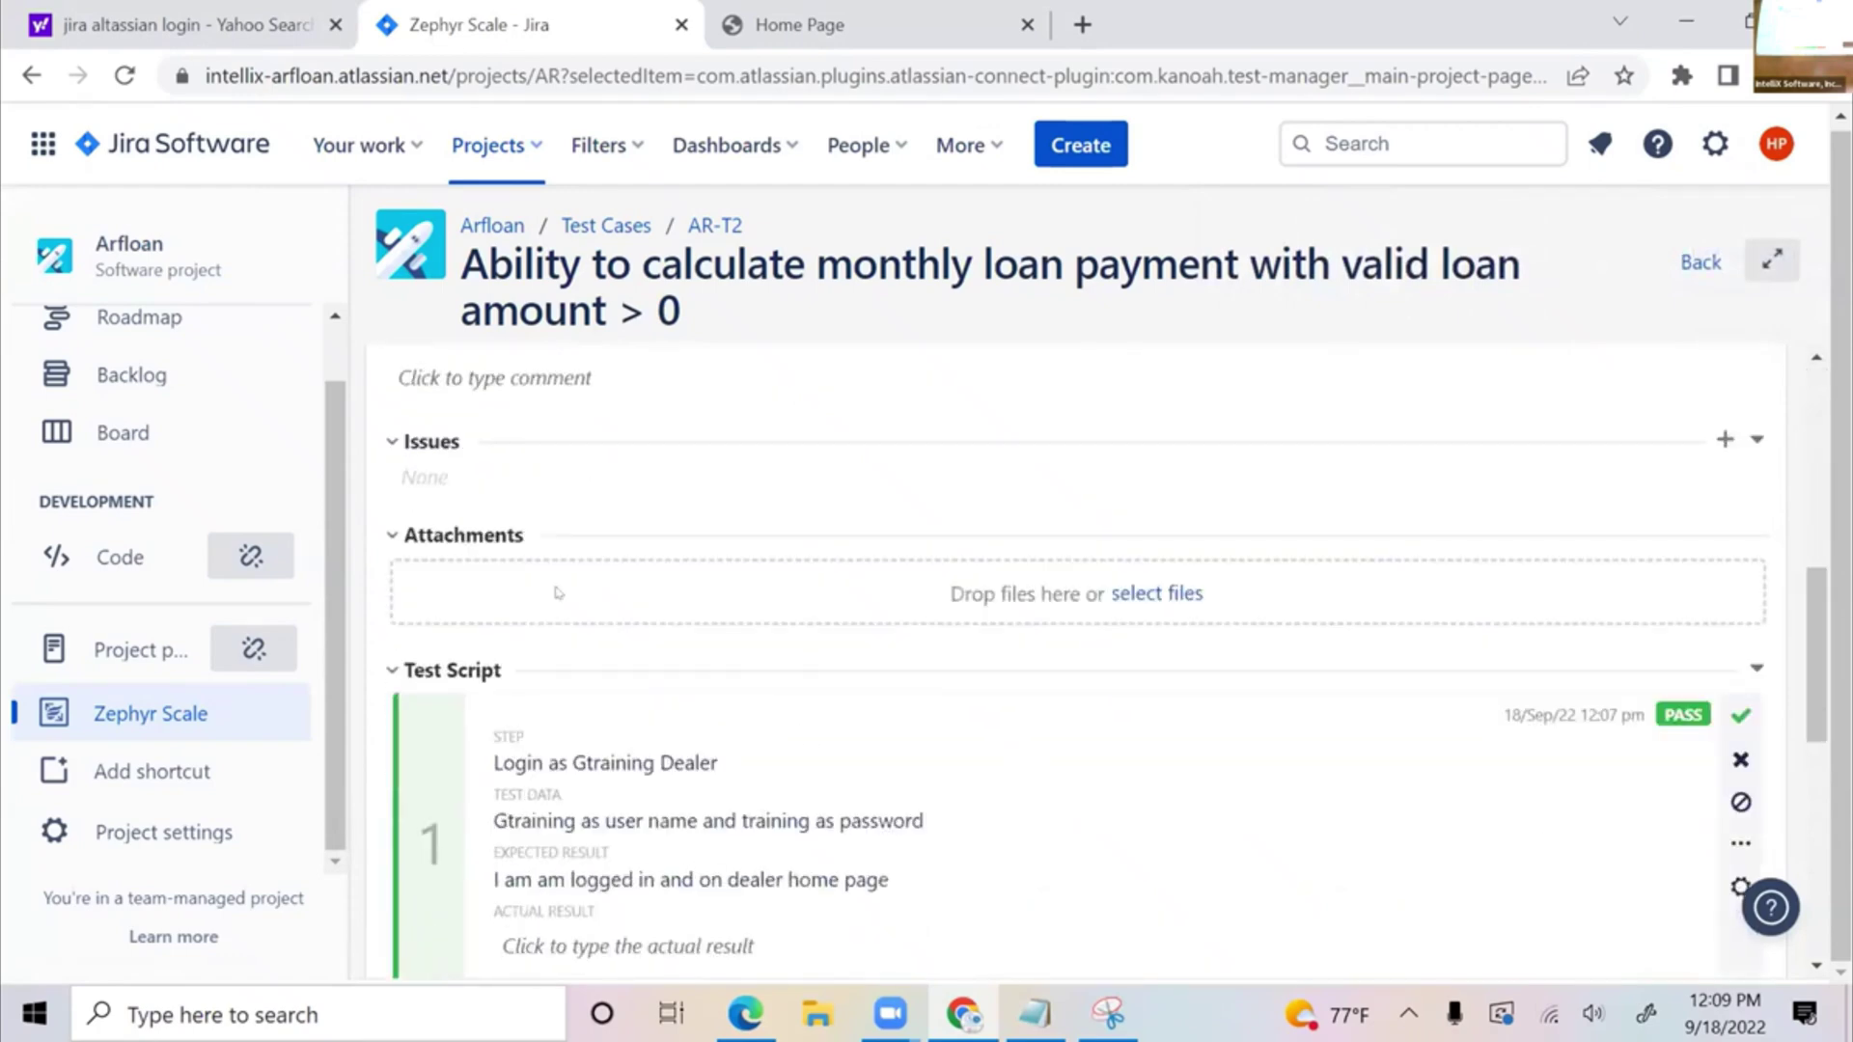
click(125, 439)
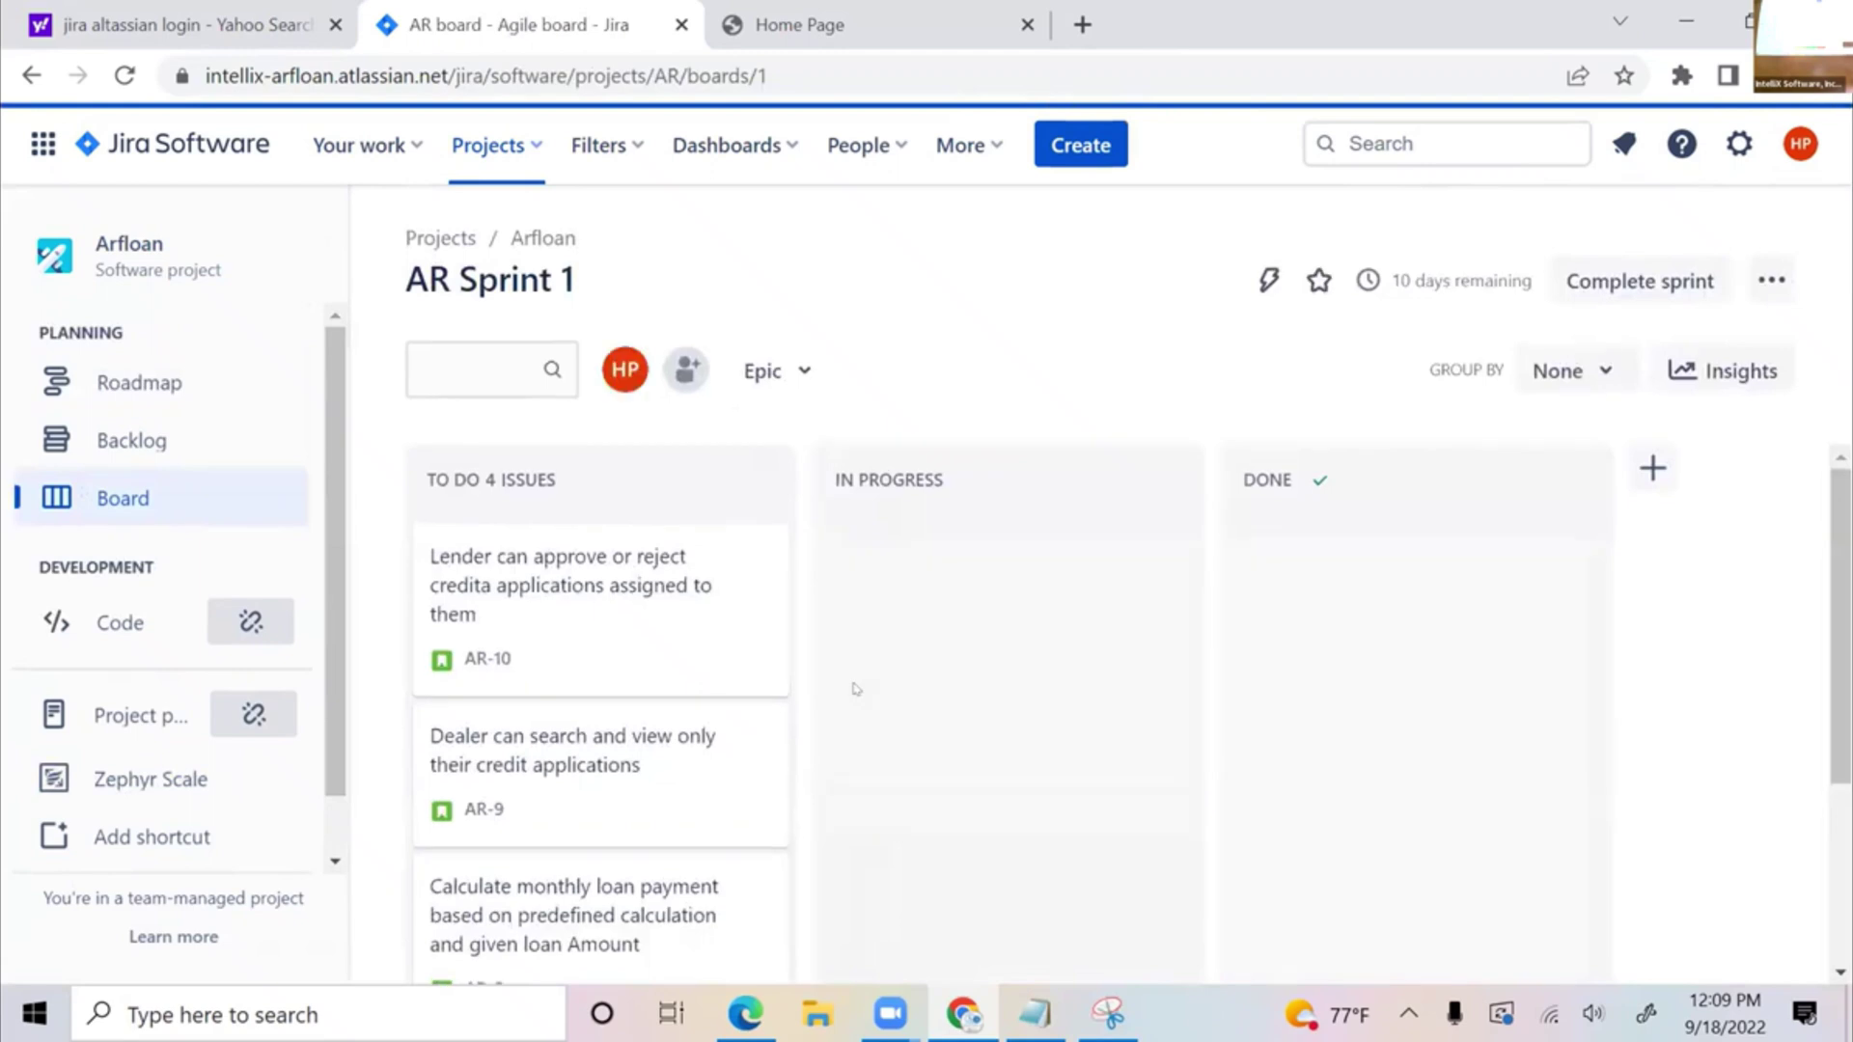
- Drag AR-11 from the backlog into AR Sprint 1, confirm the move, and return to the board
scroll(854, 689, down, 3)
scroll(622, 754, up, 1)
scroll(622, 753, up, 2)
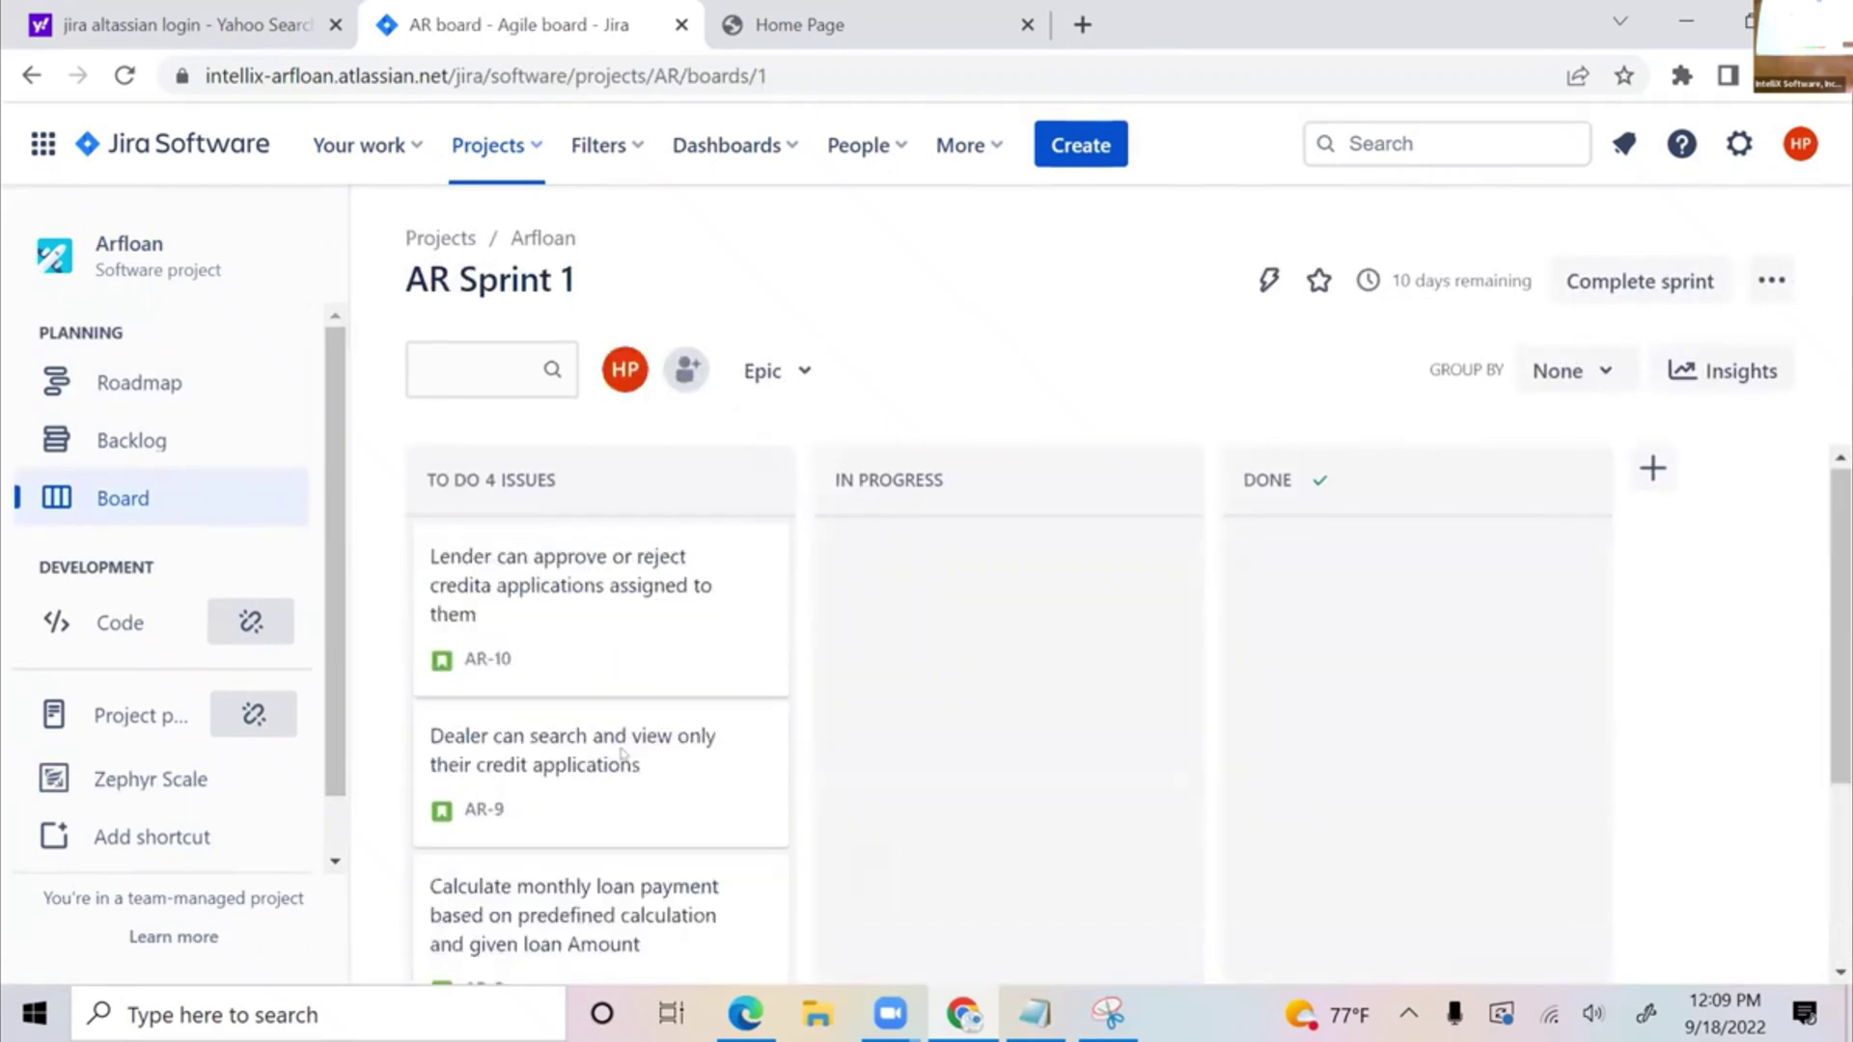
click(126, 440)
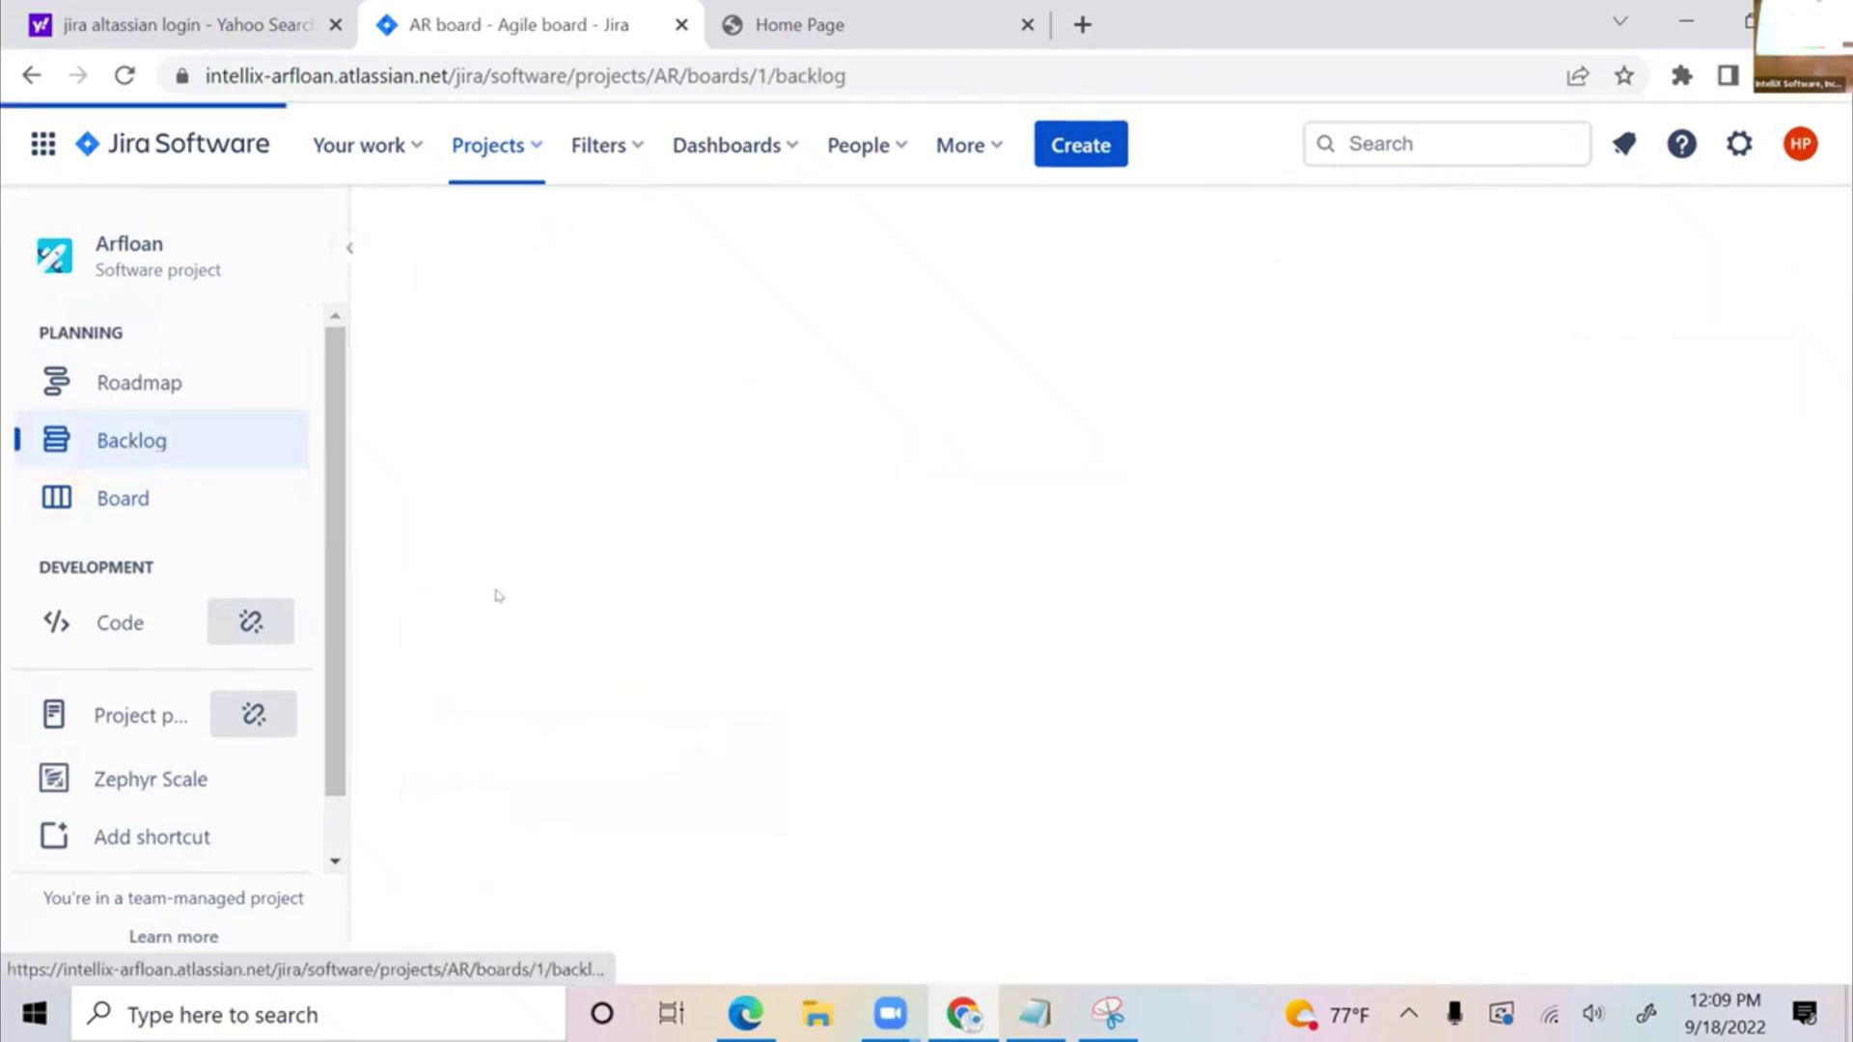
scroll(621, 703, down, 2)
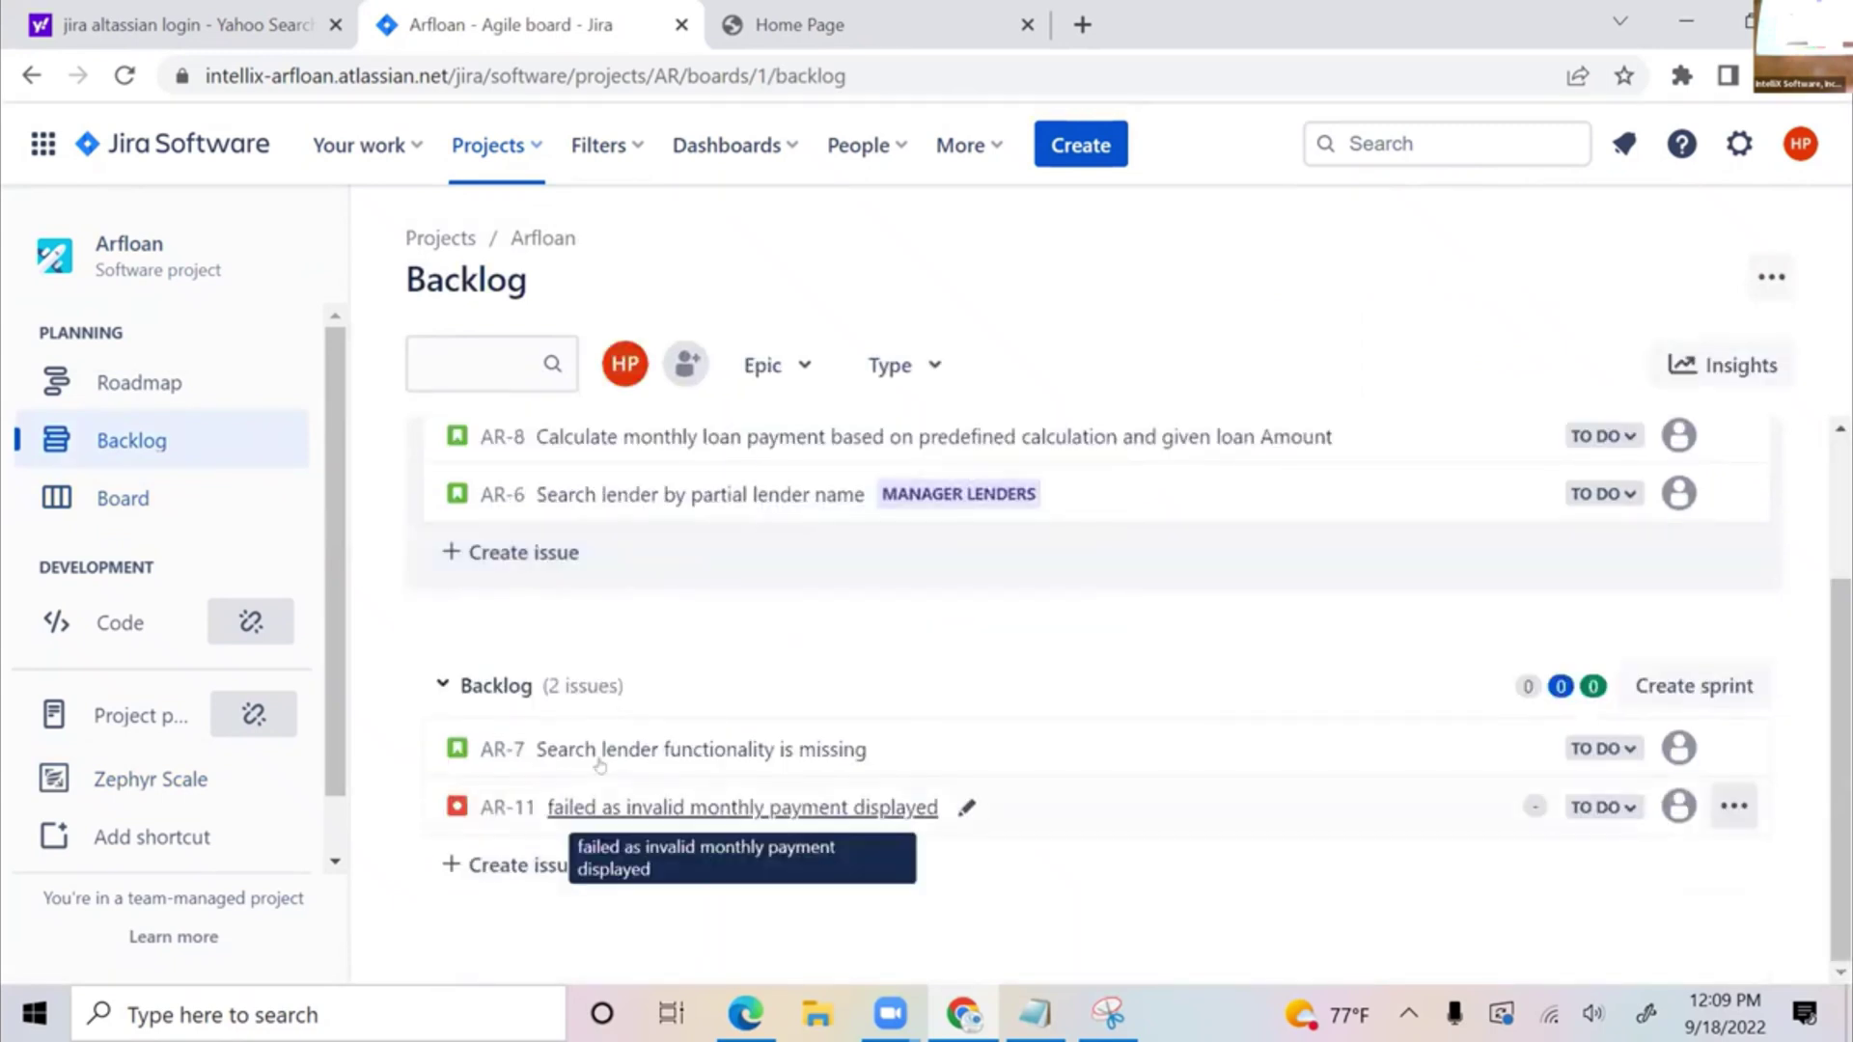
drag(599, 766, 603, 619)
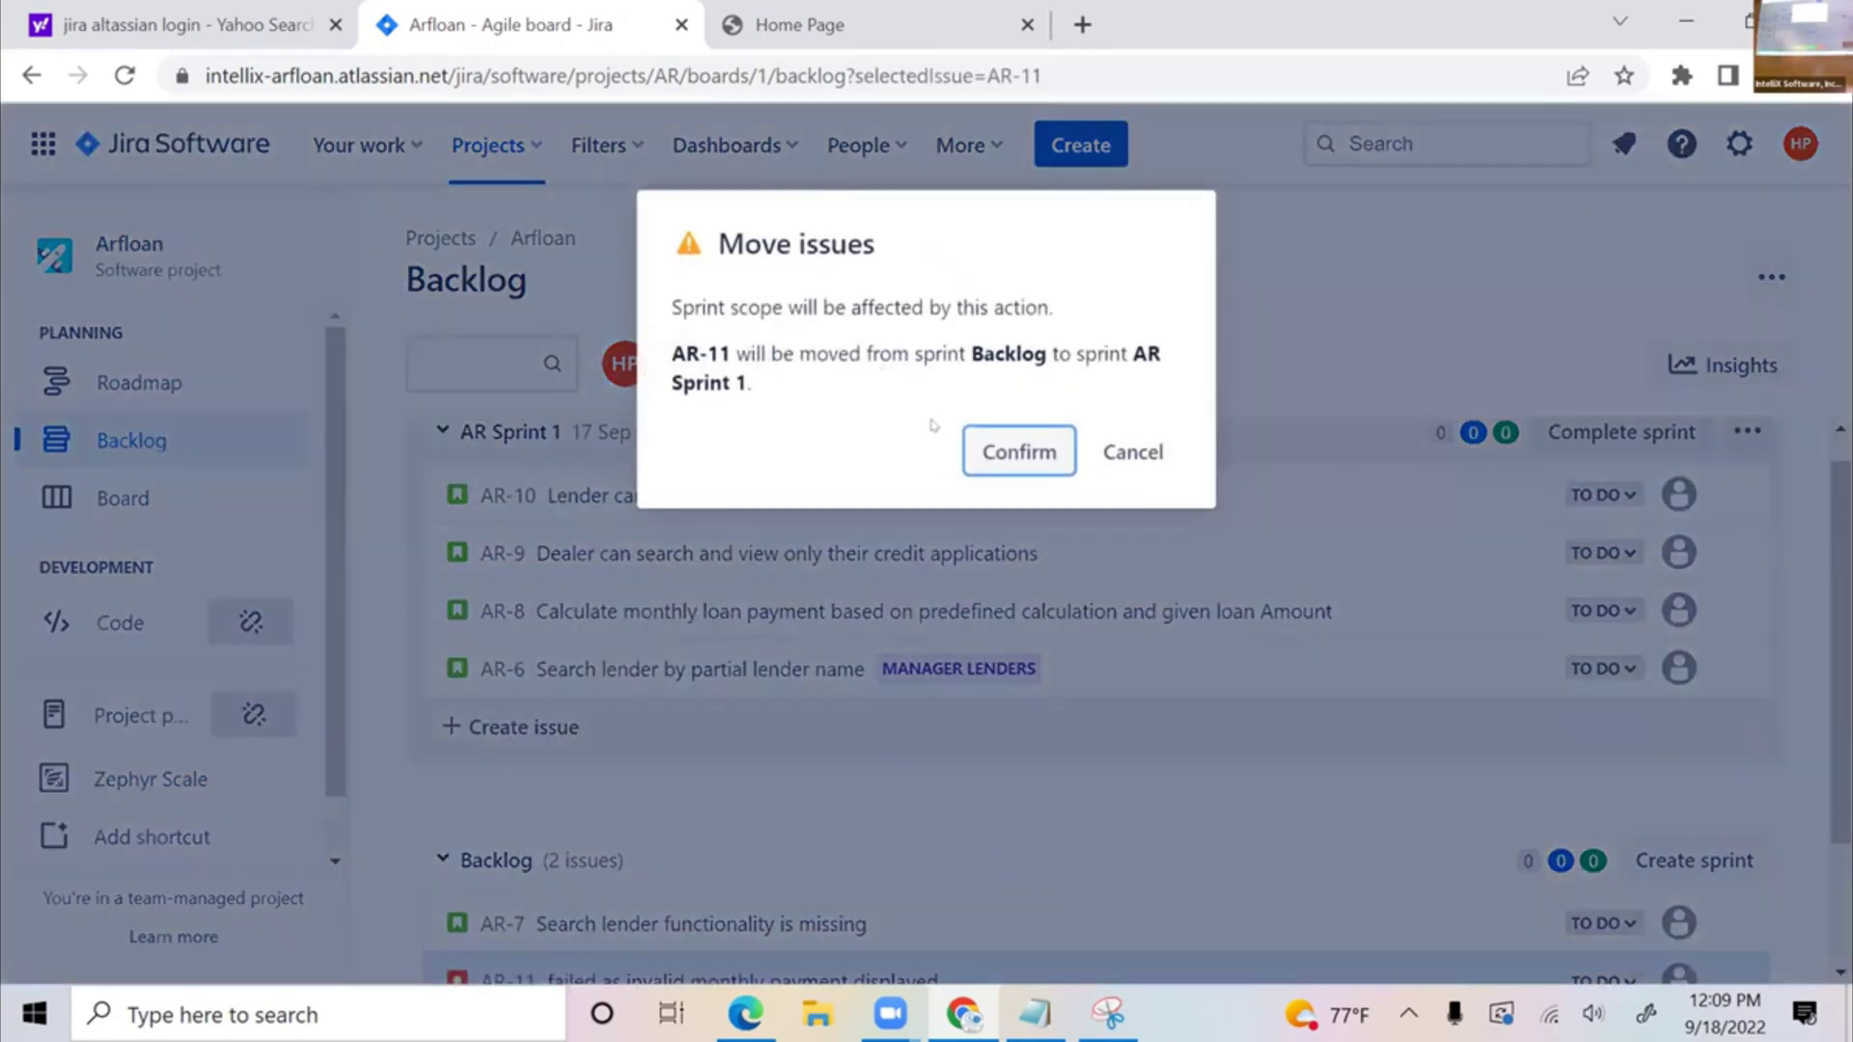
click(1000, 452)
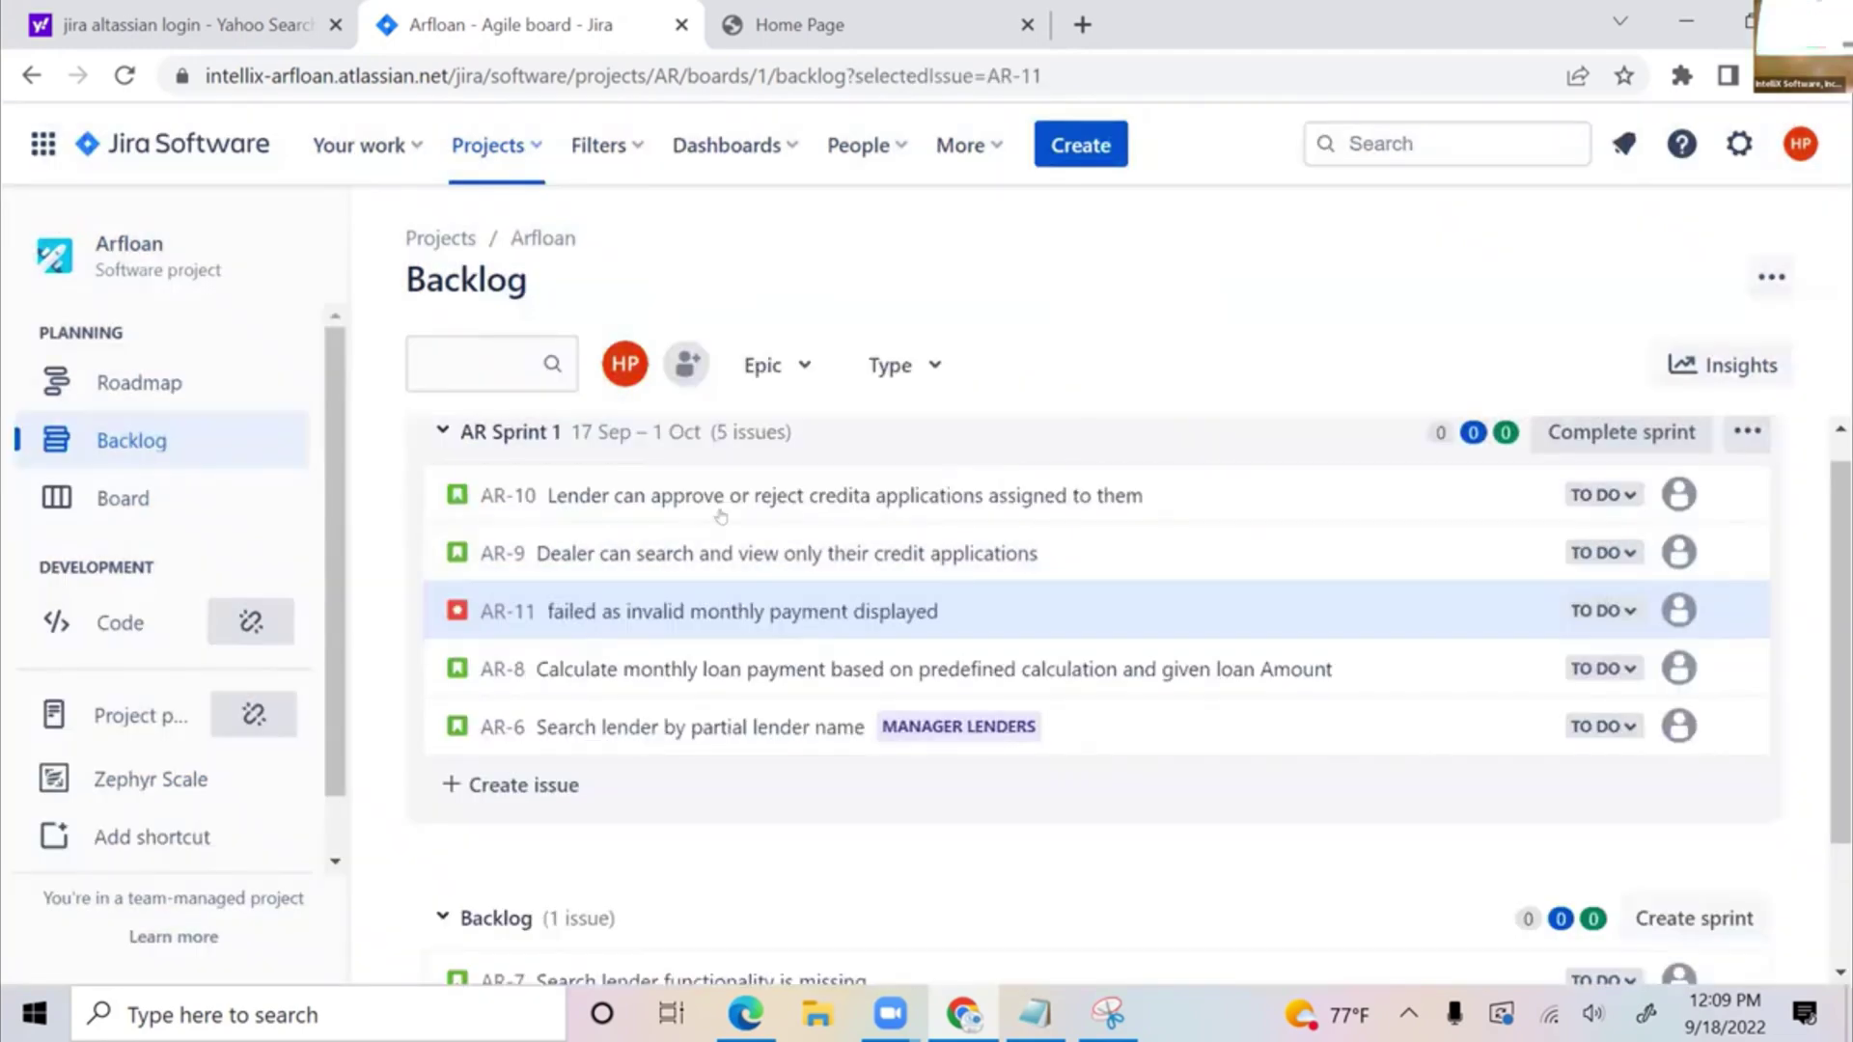
click(162, 503)
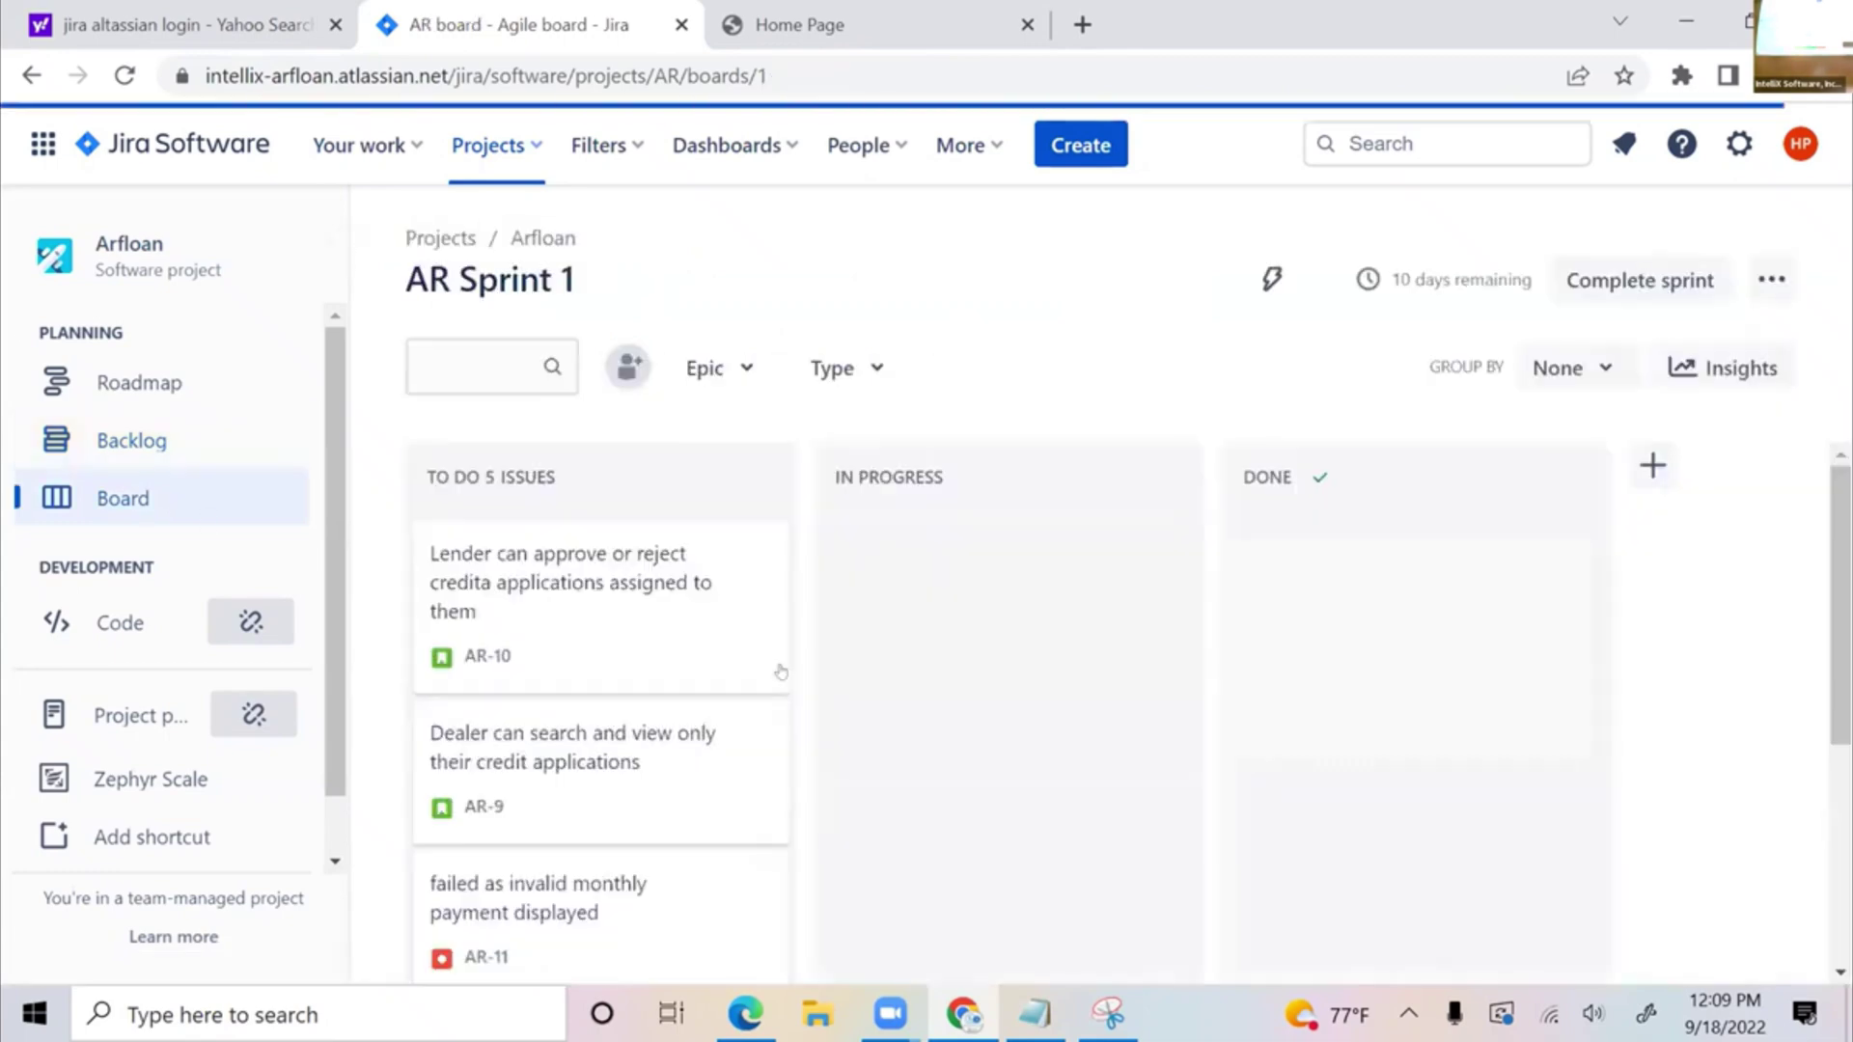
- Move bug AR-11 from To Do through In Progress into the Done column
scroll(702, 691, down, 4)
scroll(702, 692, up, 3)
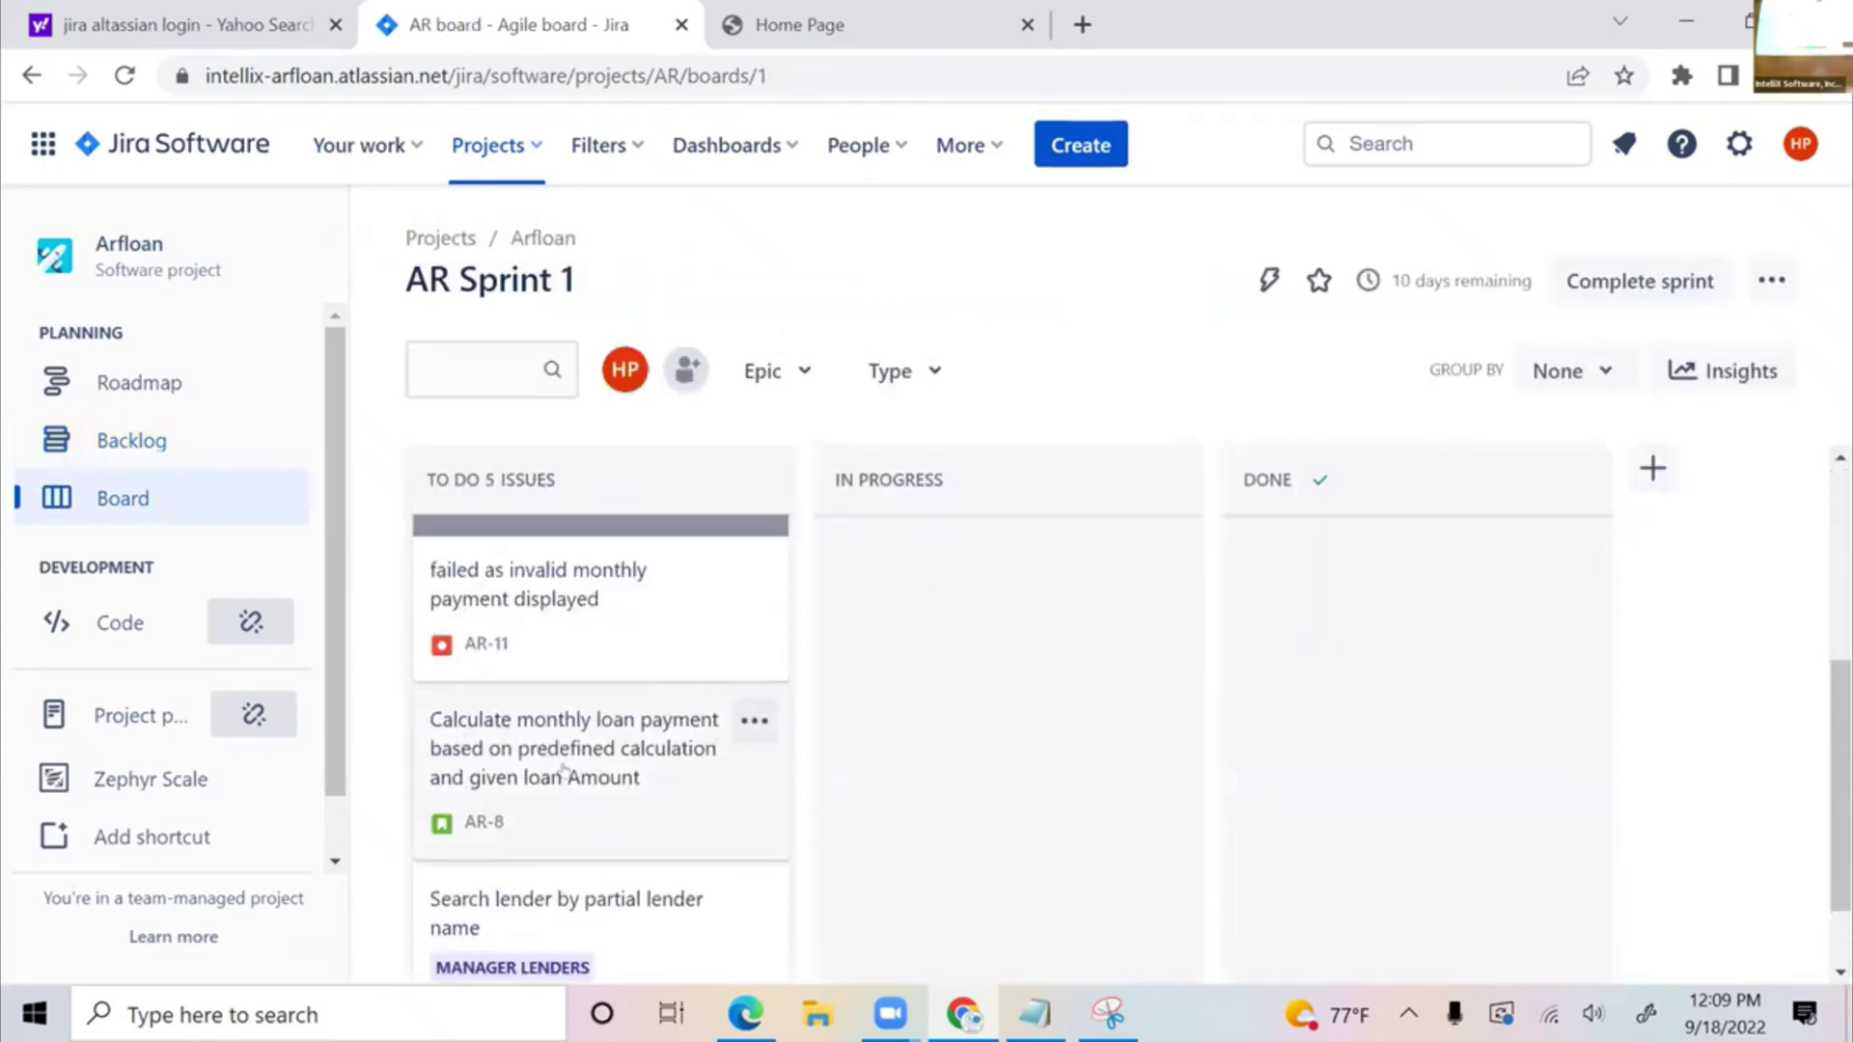
drag(674, 721, 1082, 693)
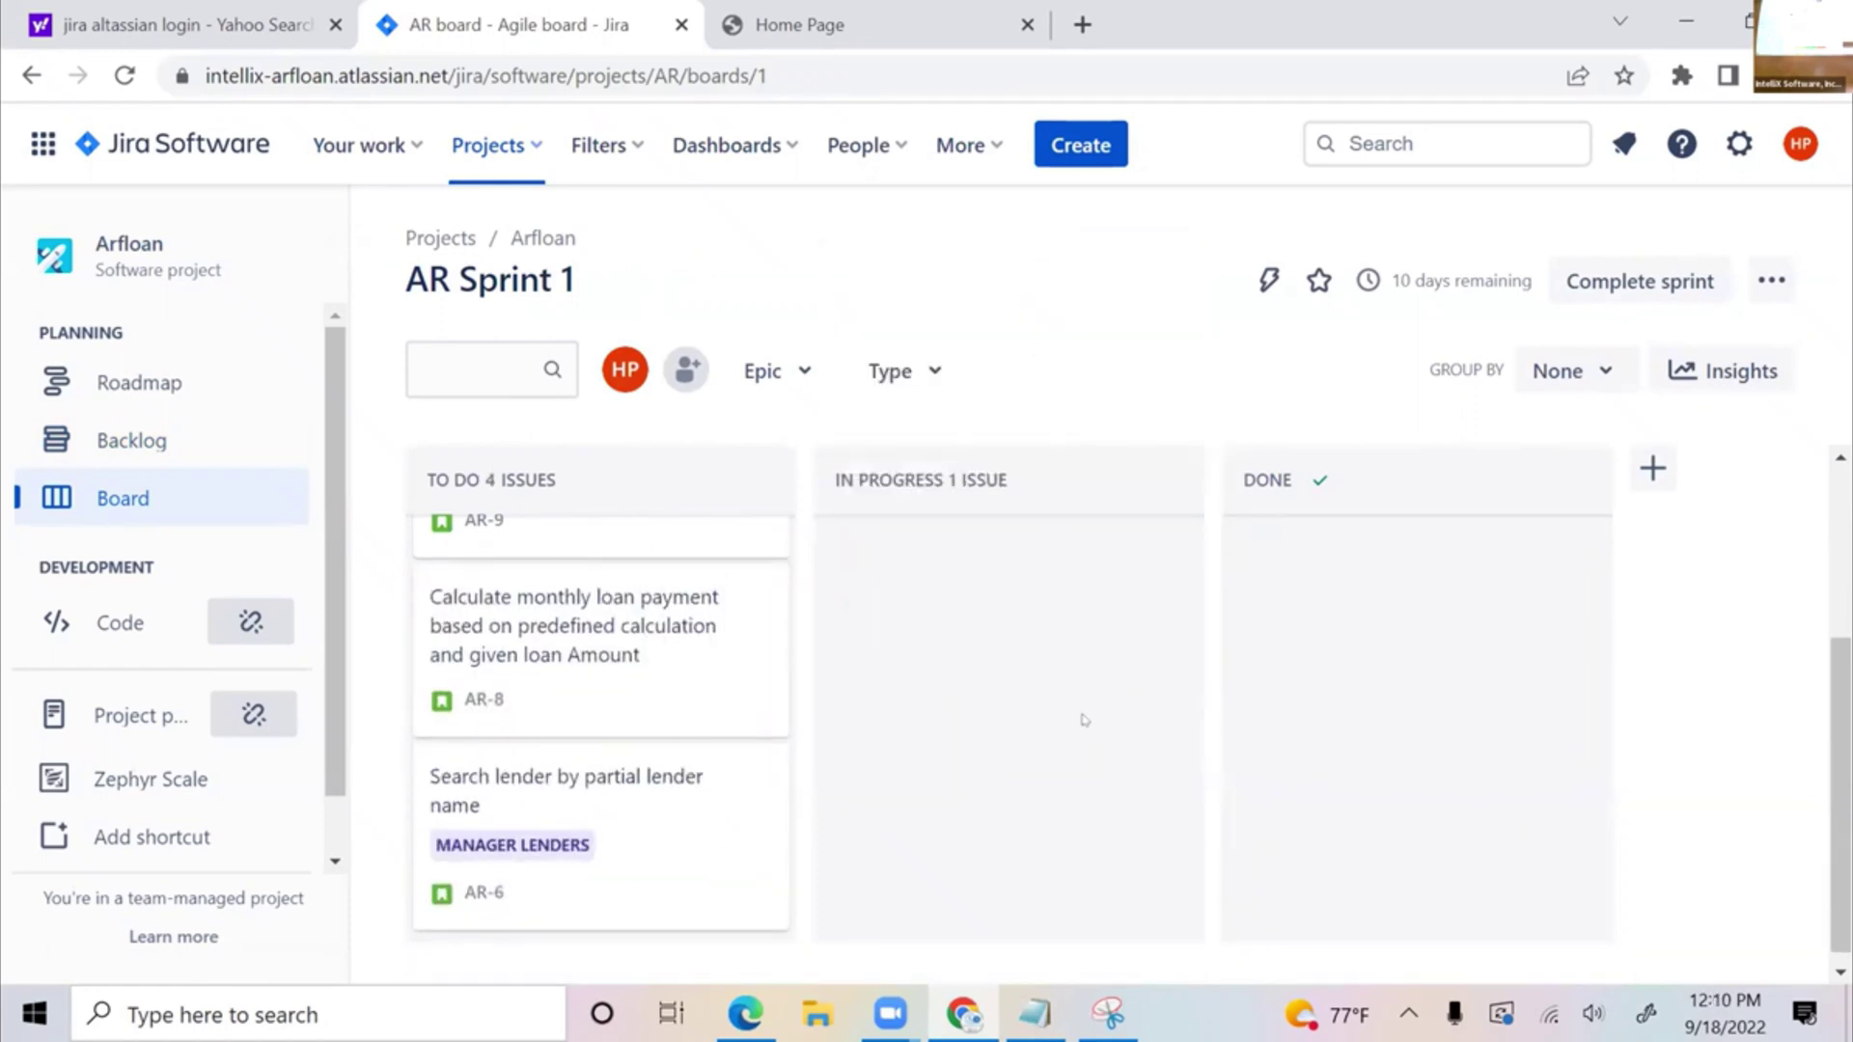
scroll(1085, 706, up, 3)
drag(1244, 601, 1520, 675)
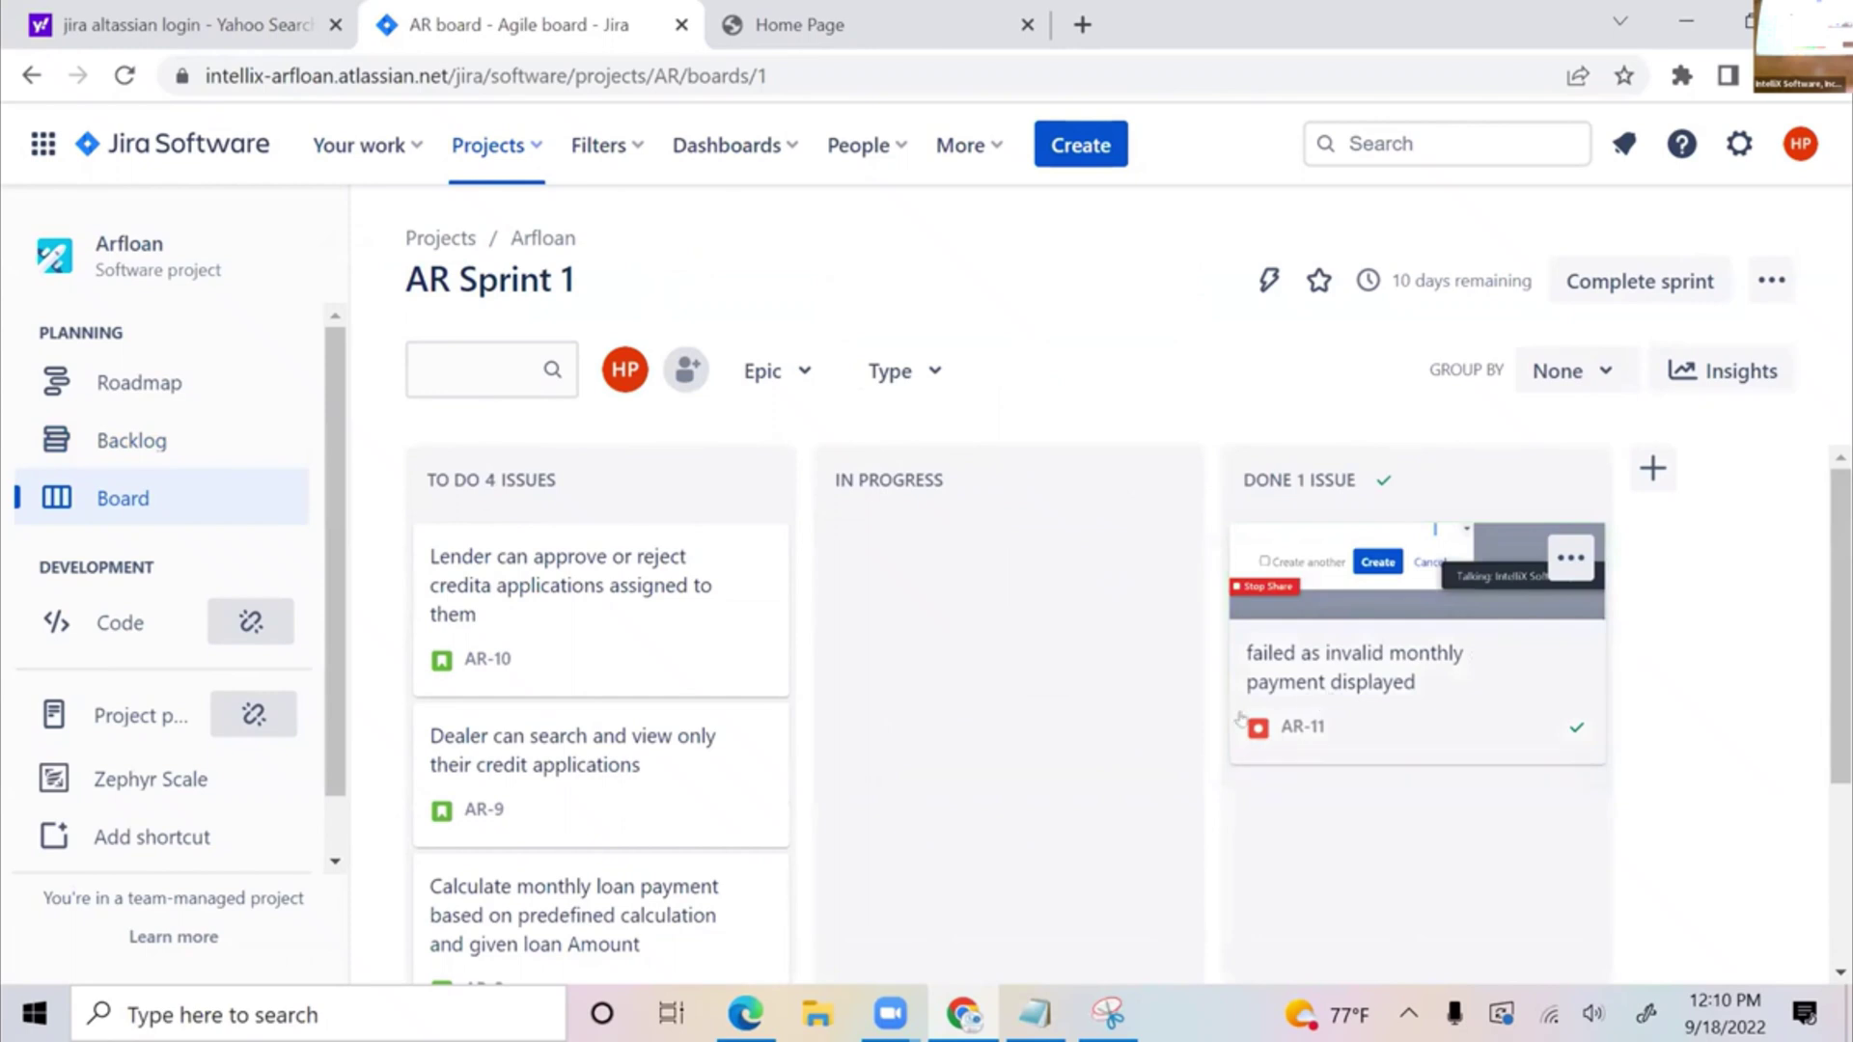
- Add a UAT column to the sprint board and move AR-11 into it
click(1653, 469)
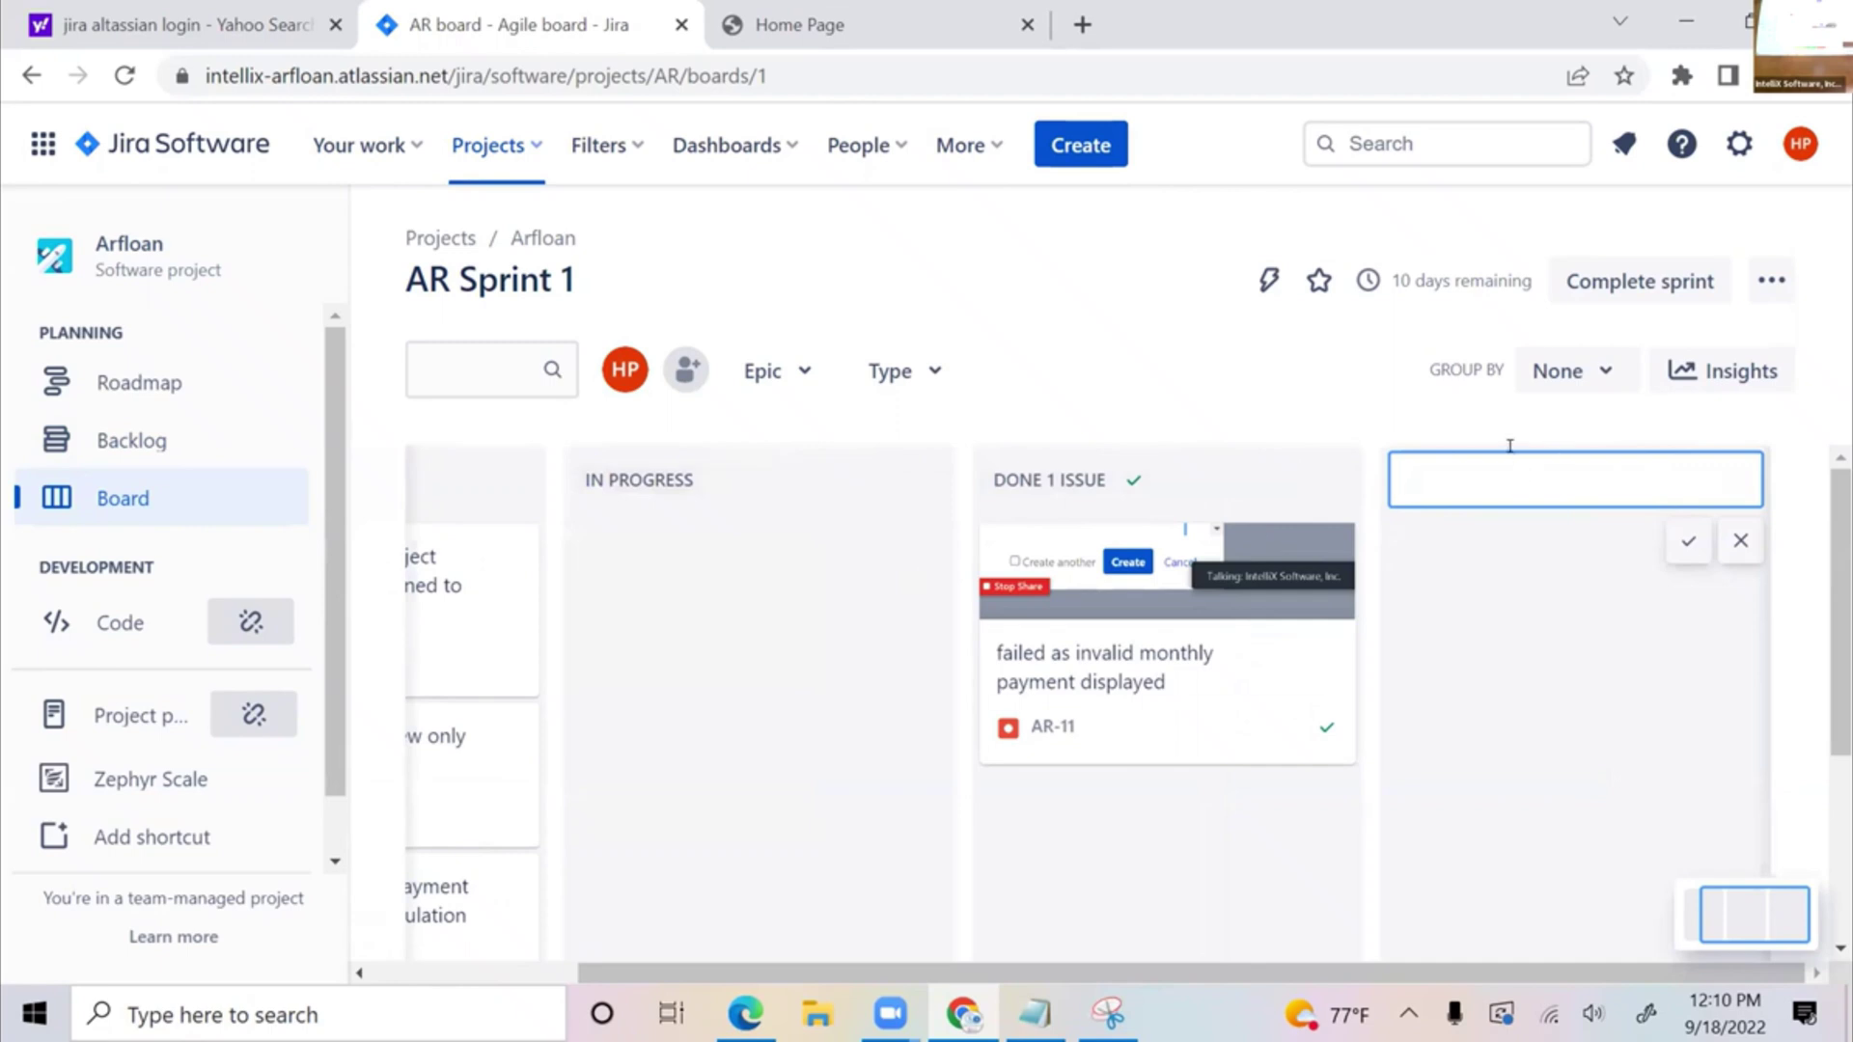
text(UAT)
key(Return)
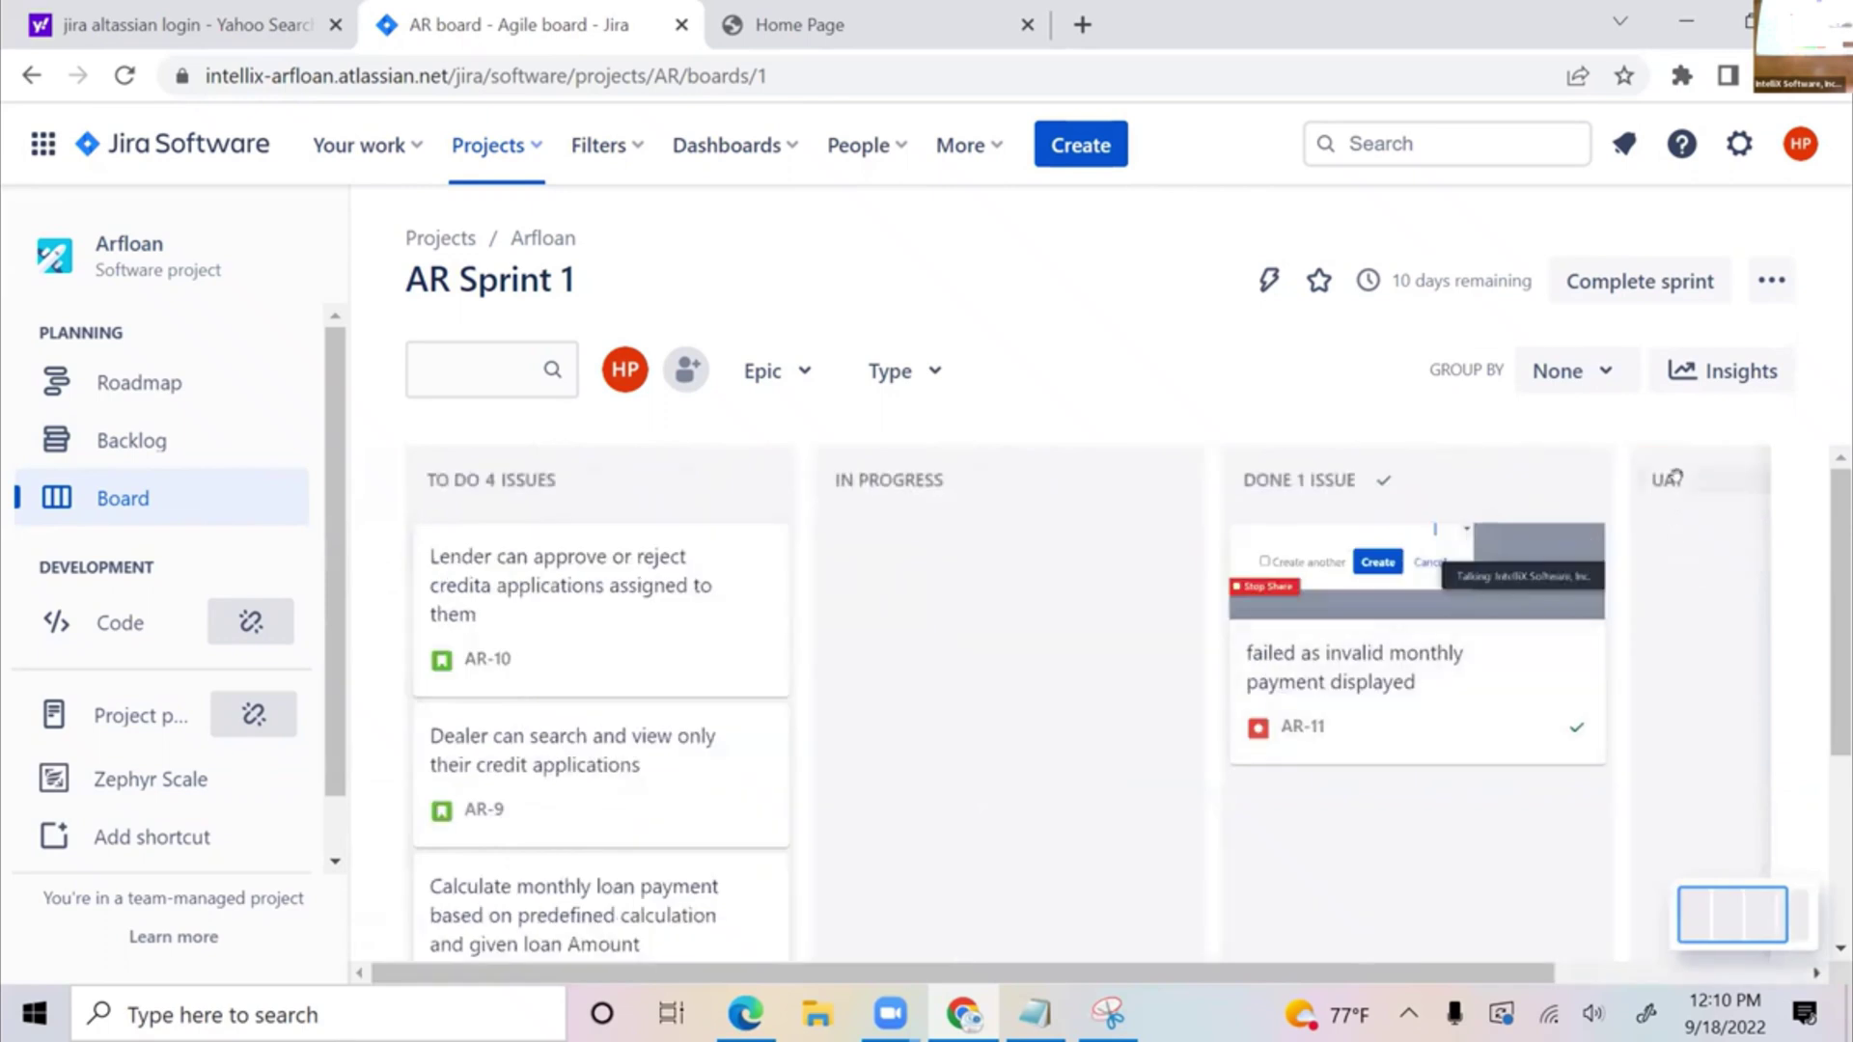
drag(1425, 614, 1462, 700)
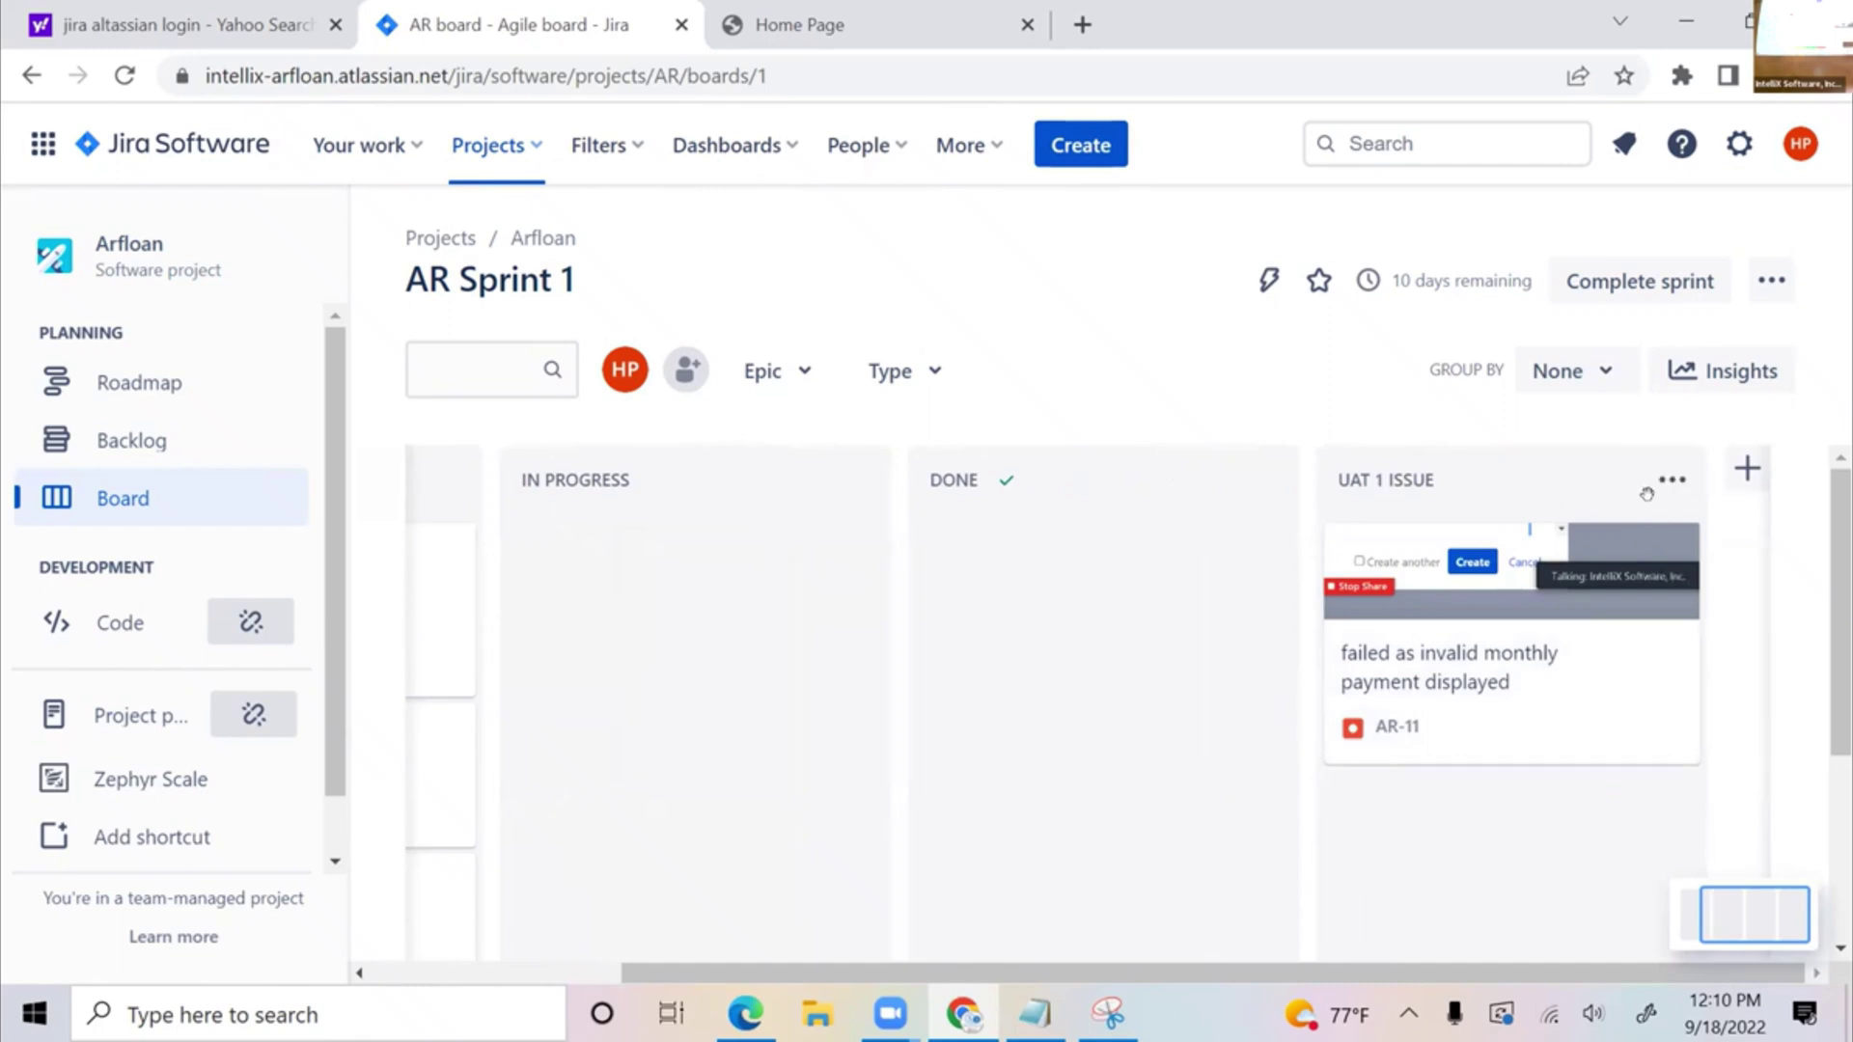
- Add a Testing column and move AR-11 into Testing
click(1746, 468)
text(Testing)
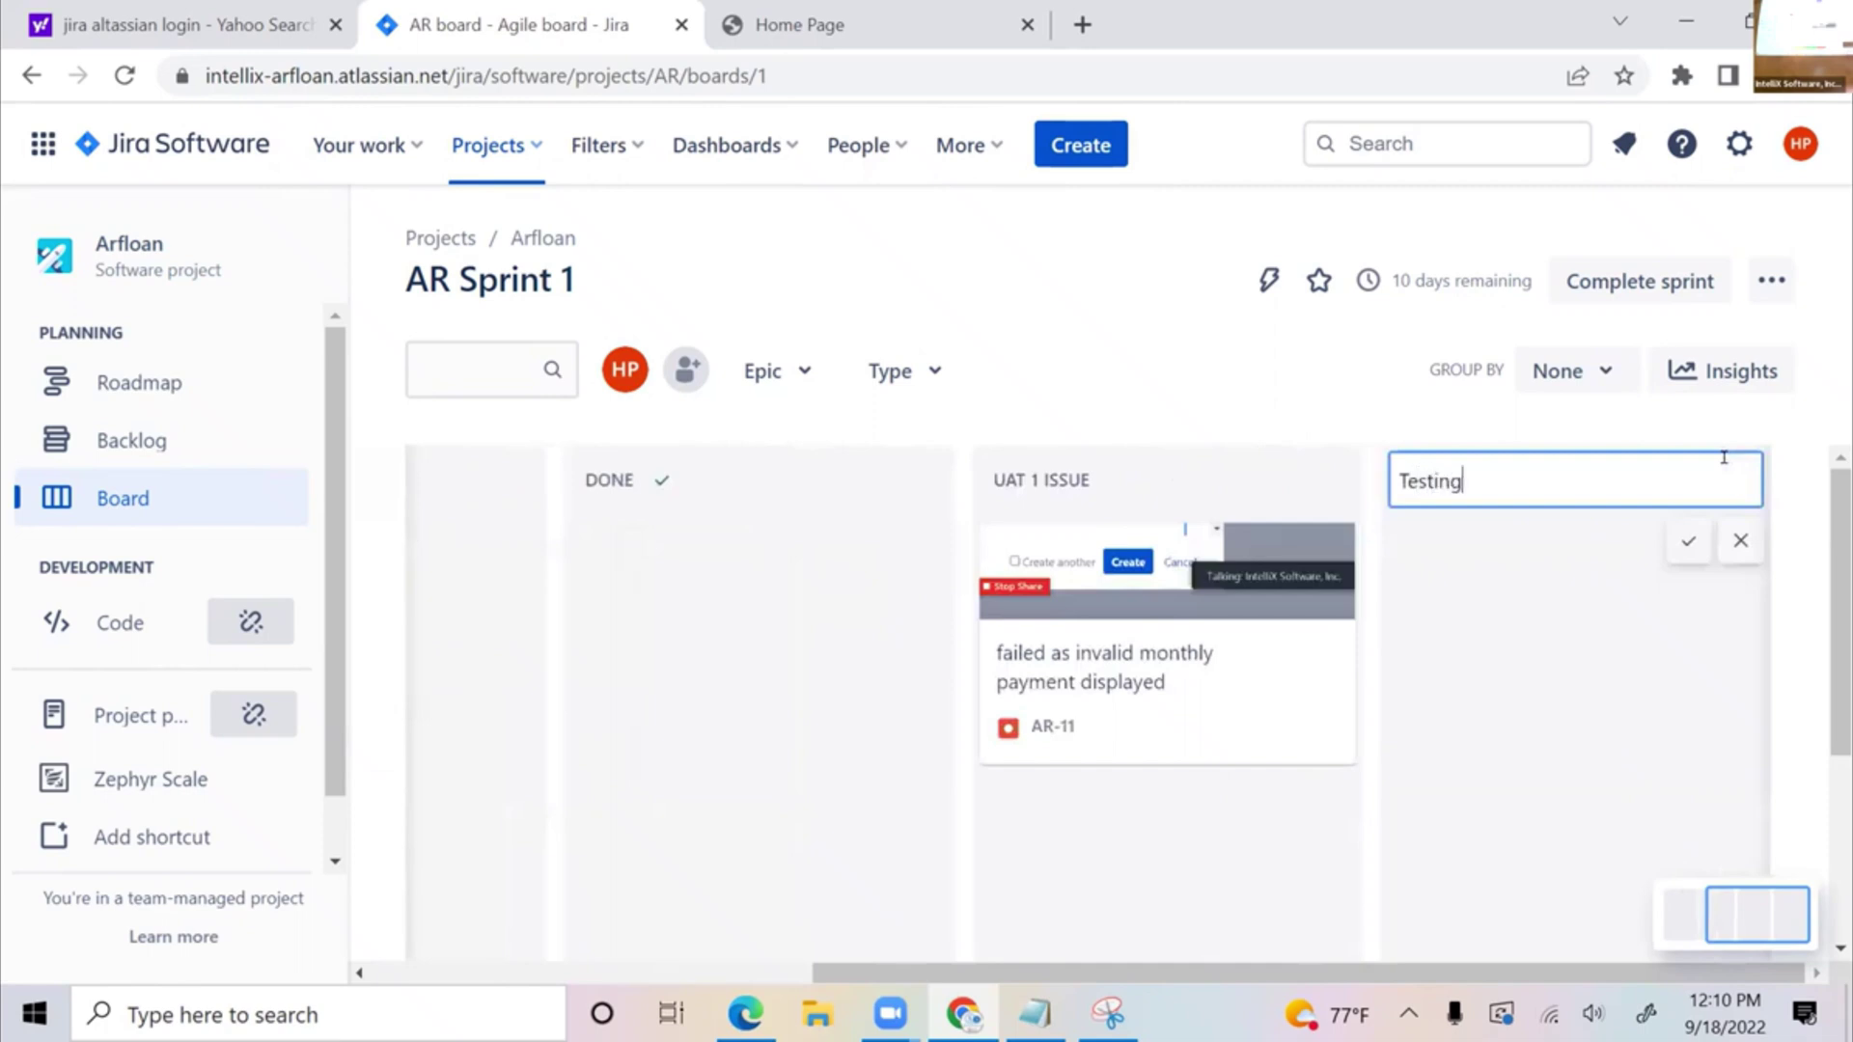
key(Return)
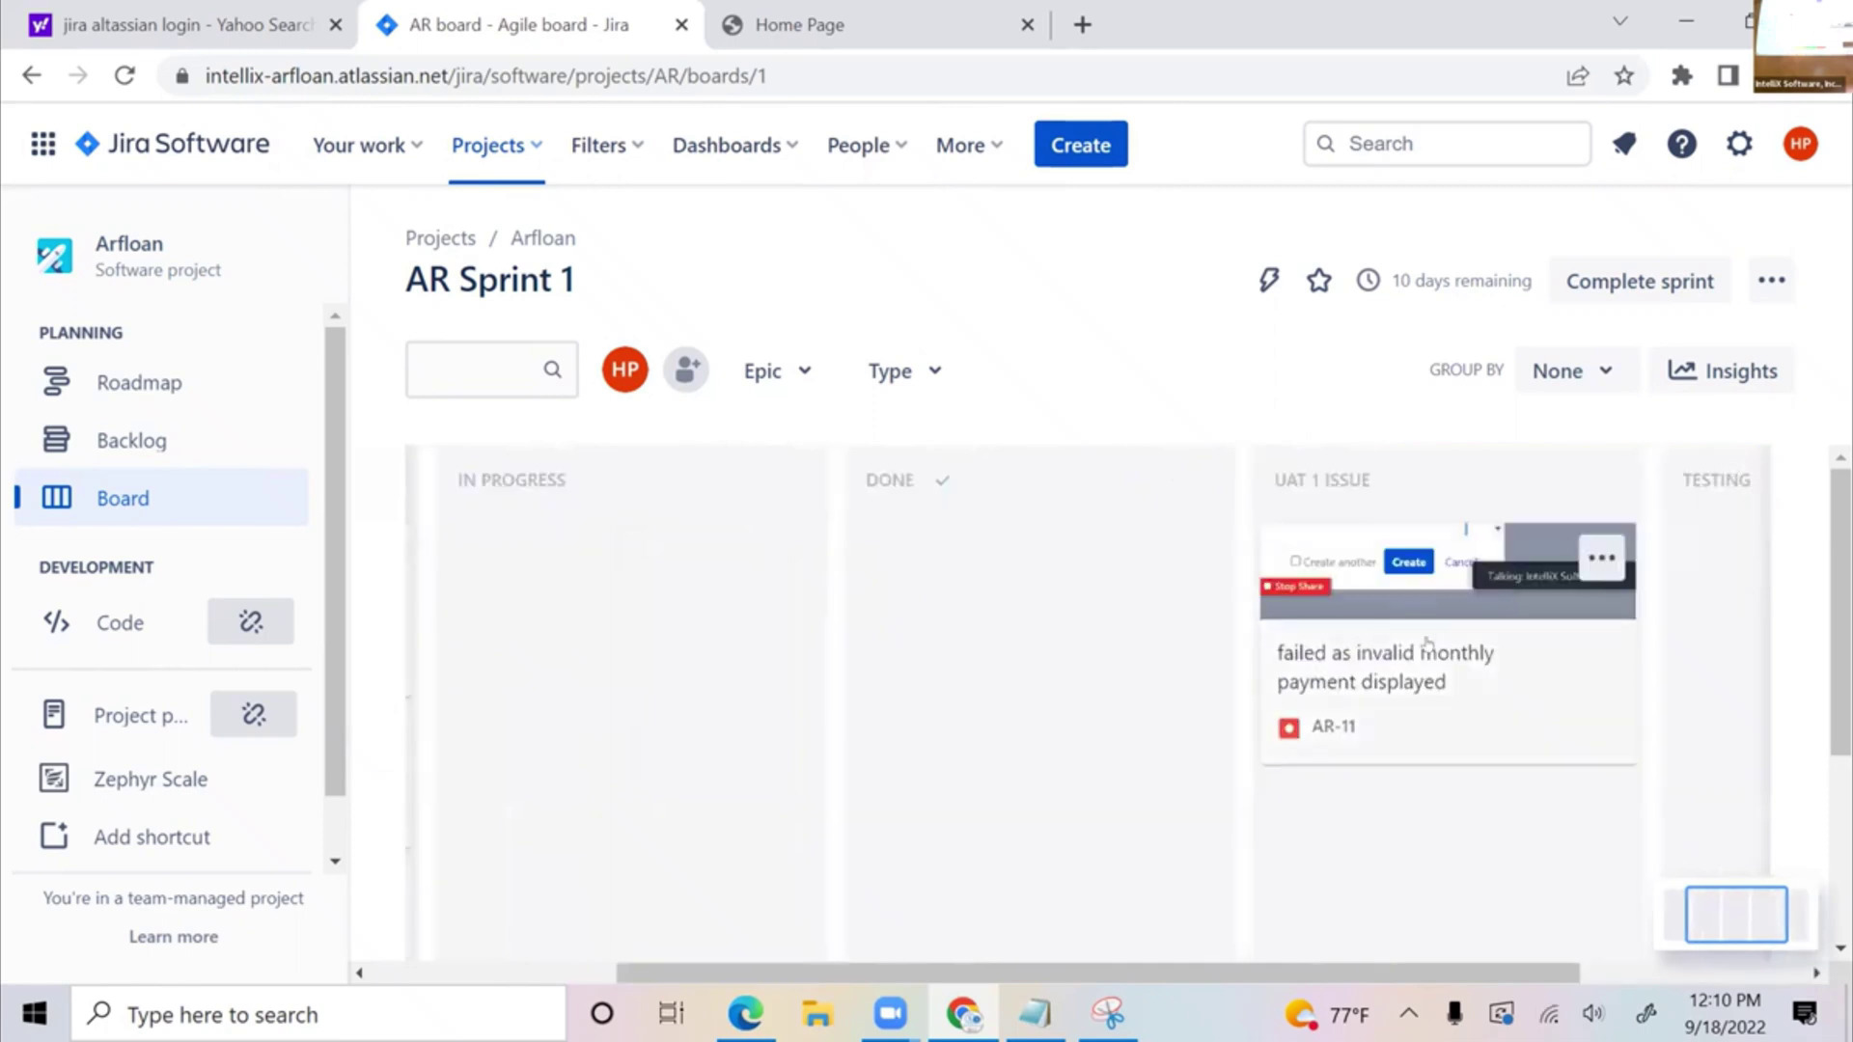
drag(1510, 598, 1674, 569)
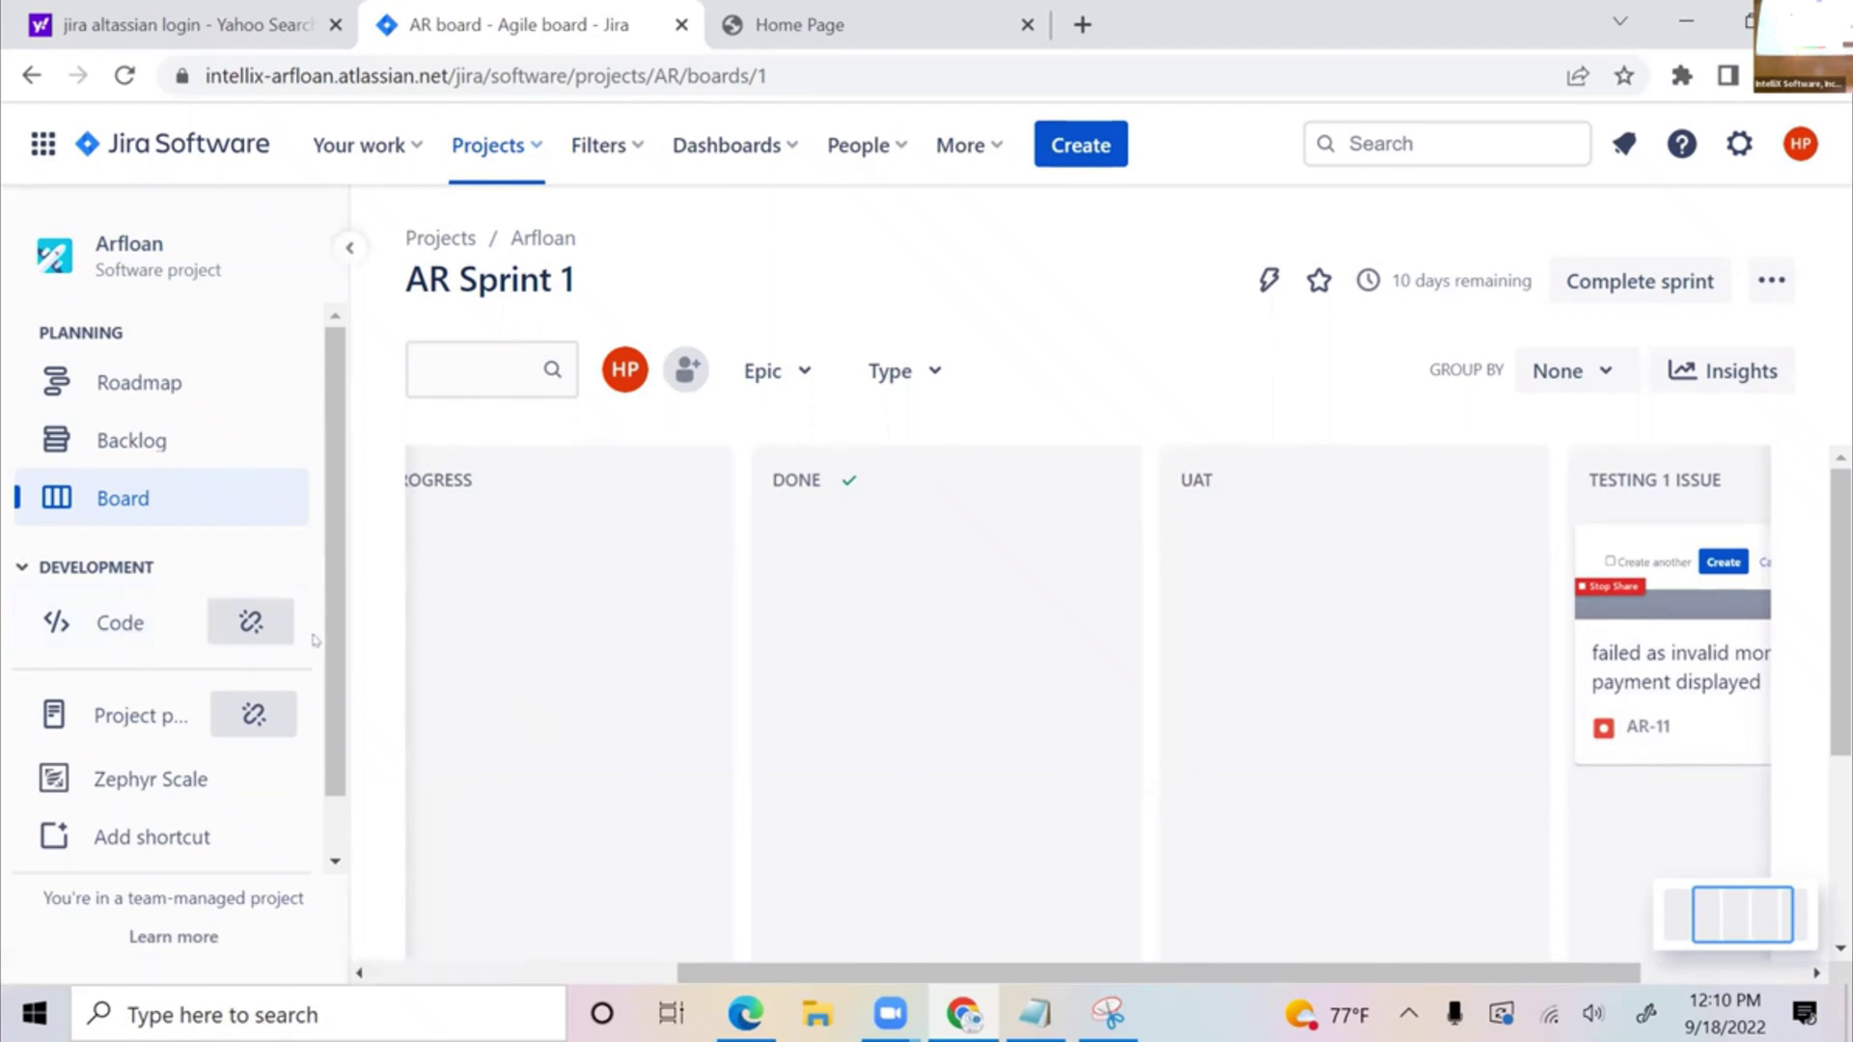
- Check AR-11 shows Testing status on the Backlog, then select the site URL and return to Jira
click(91, 432)
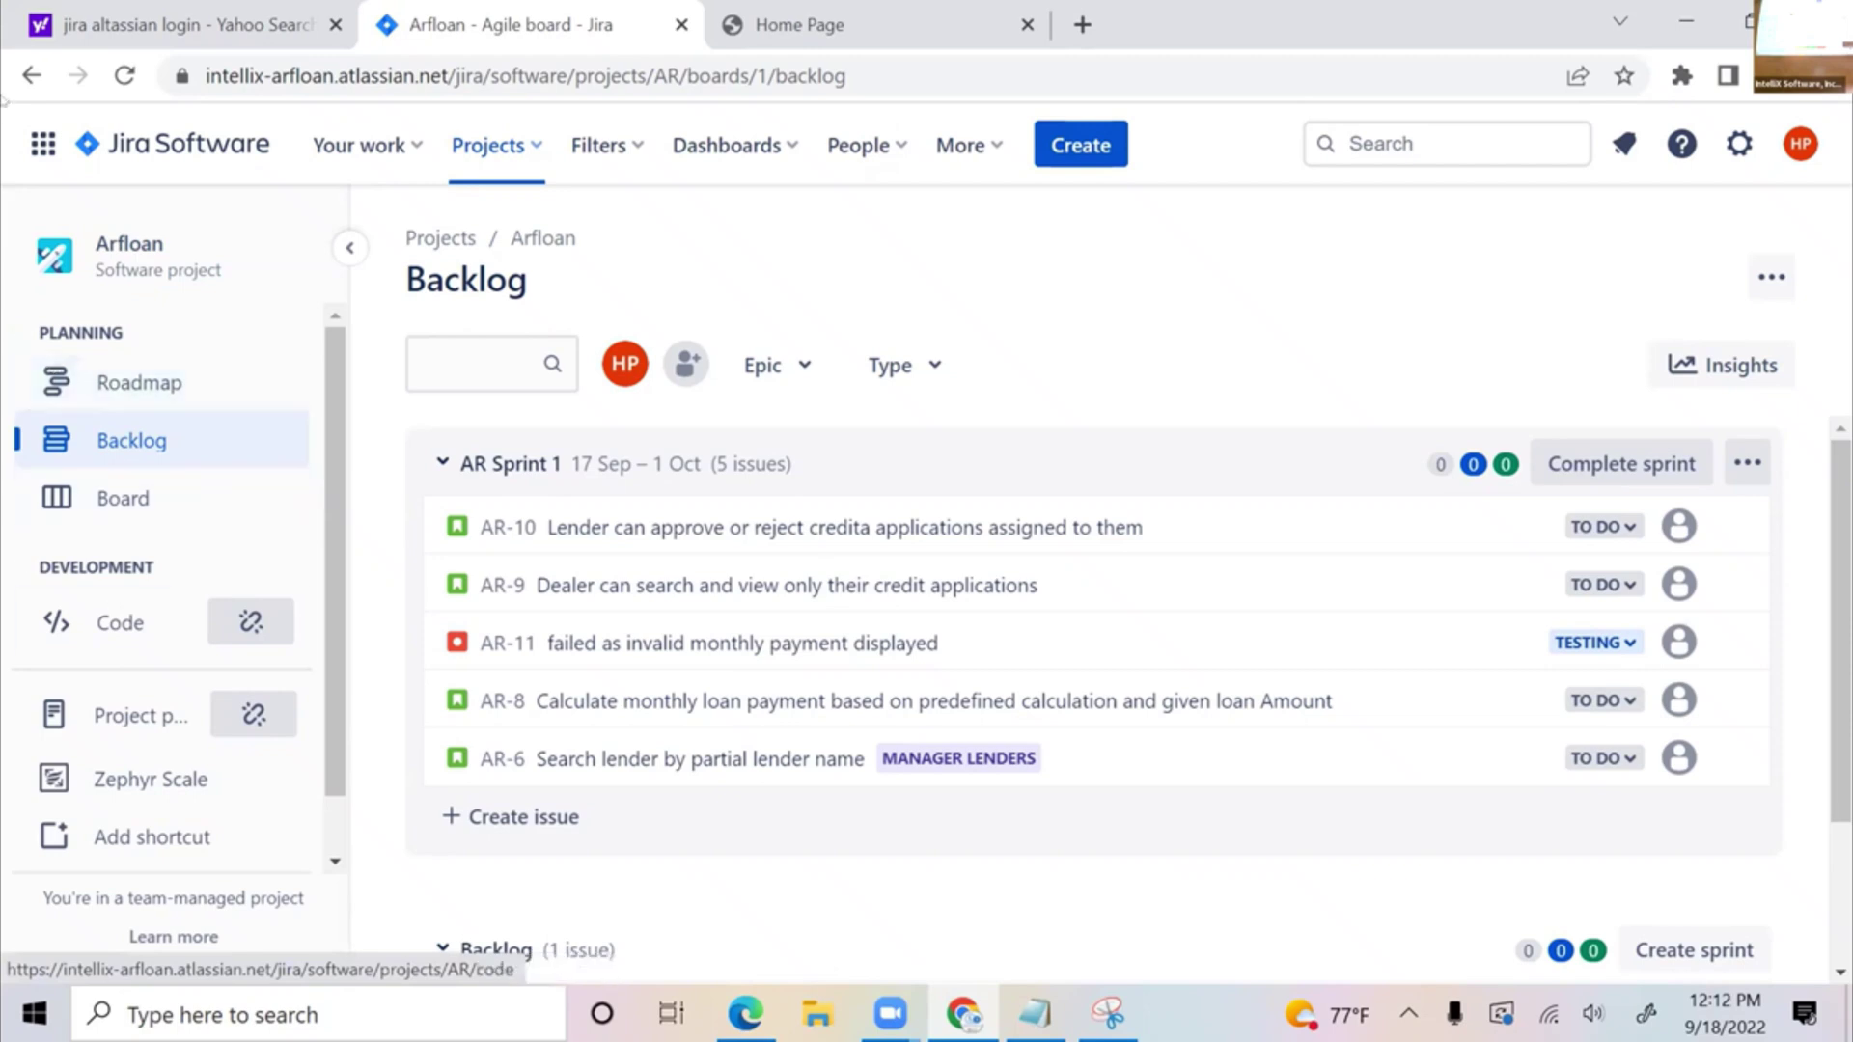
drag(447, 74, 183, 78)
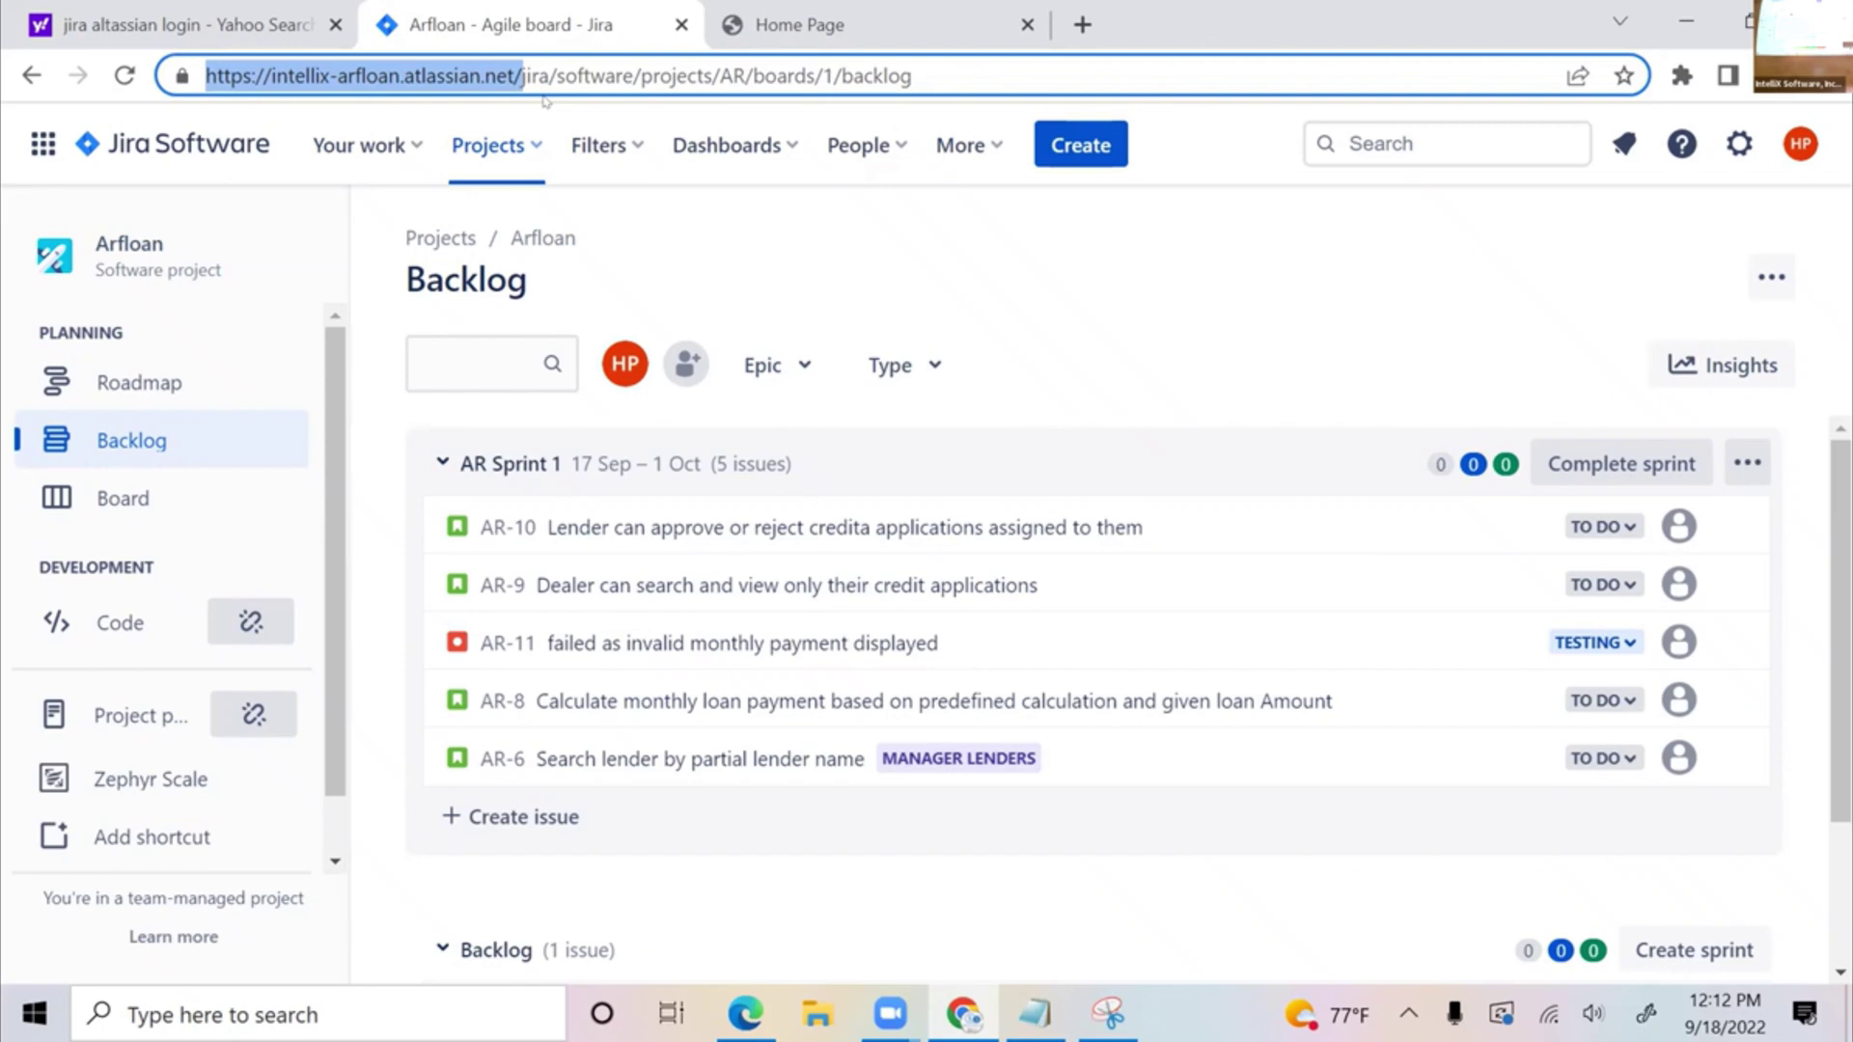
click(270, 21)
click(420, 12)
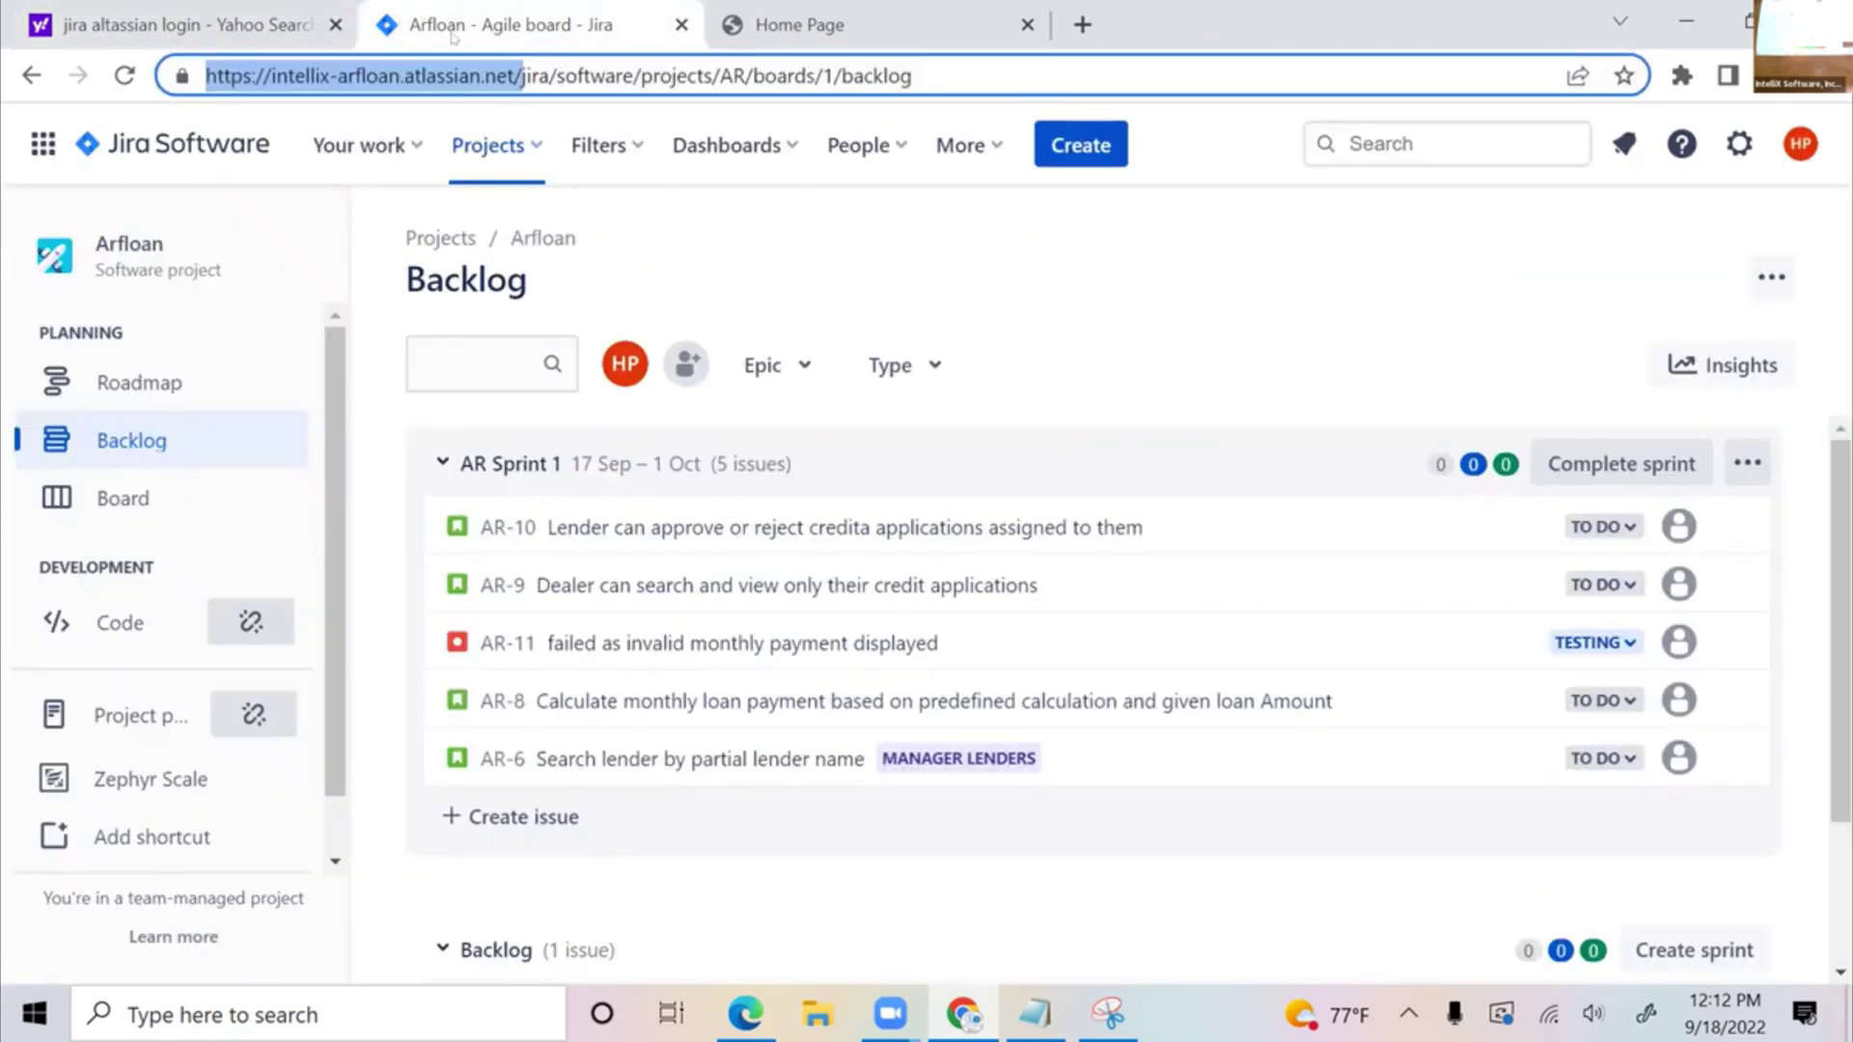